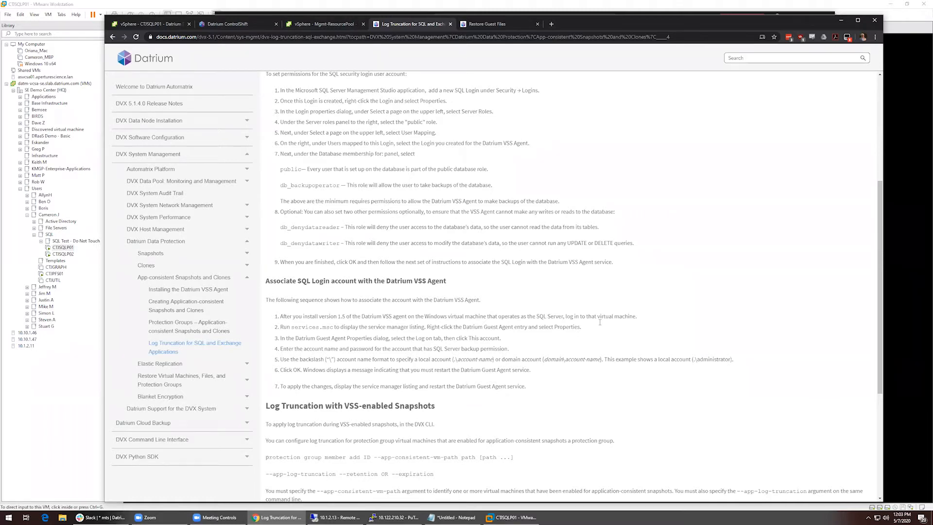
- Review the log truncation article's SQL setup section, and reload the CTJSQLP01 VM's Datrium DVX page in the vSphere Client
scroll(408, 213, "up", 3)
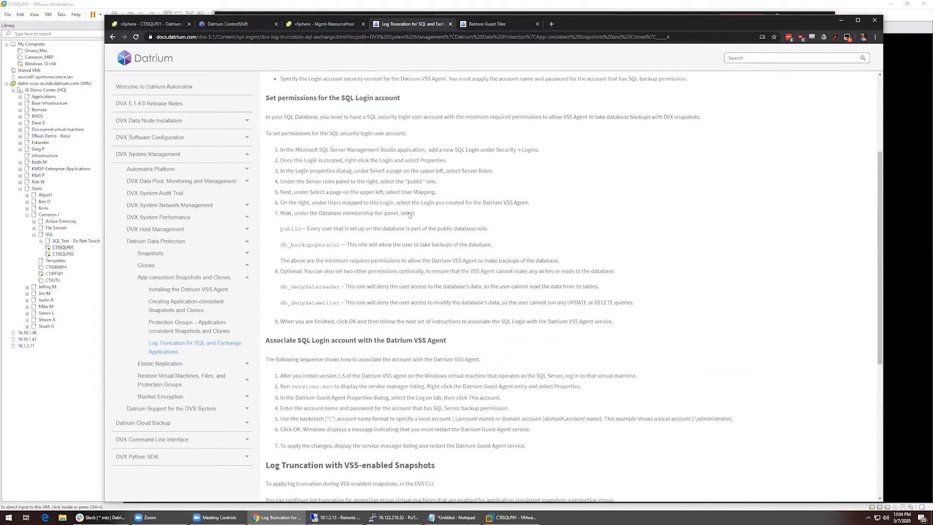
scroll(408, 215, "up", 2)
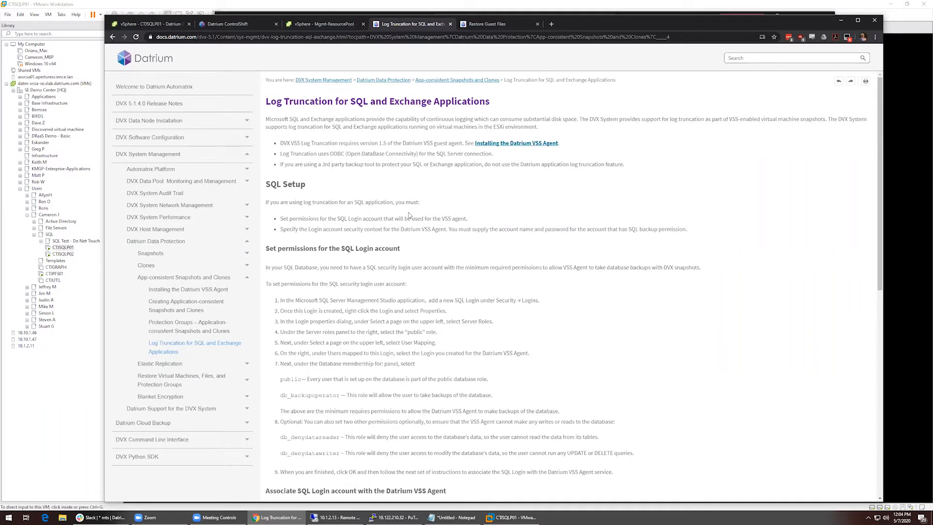
left_click(148, 23)
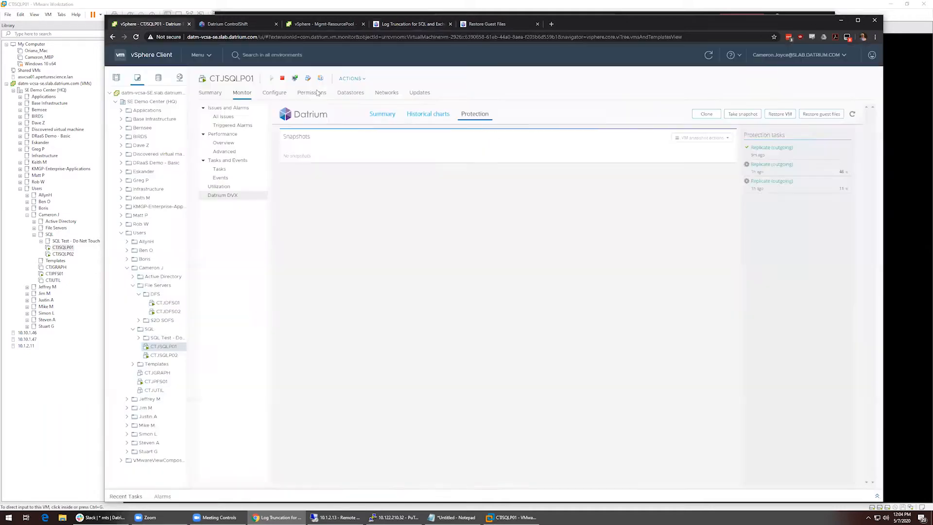
left_click(624, 206)
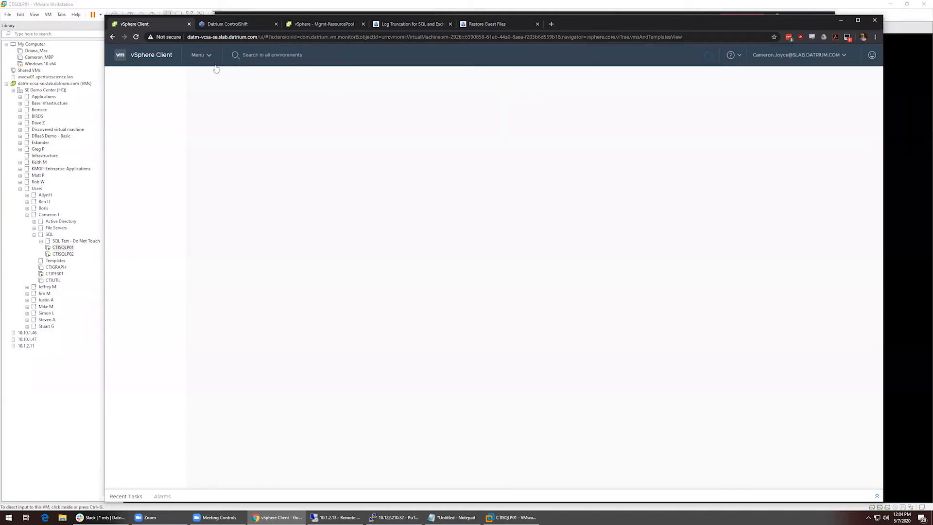
left_click(198, 55)
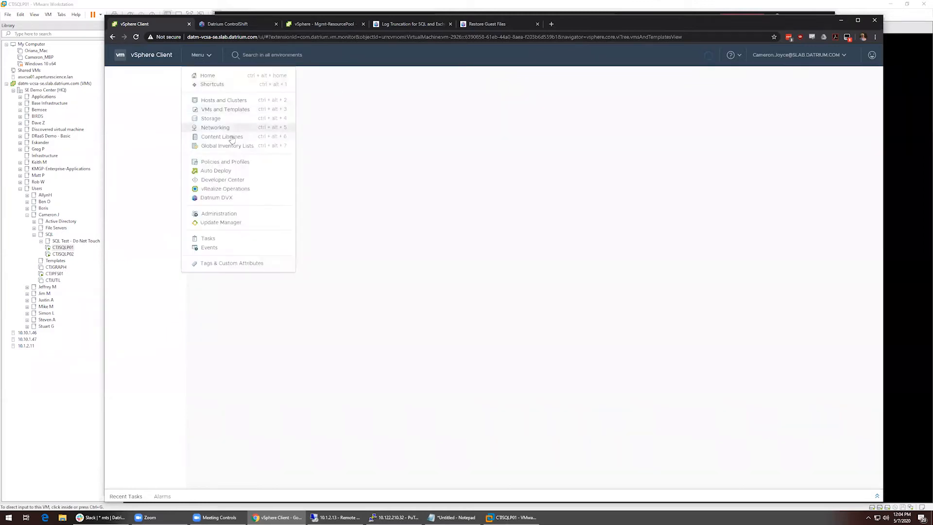
left_click(232, 198)
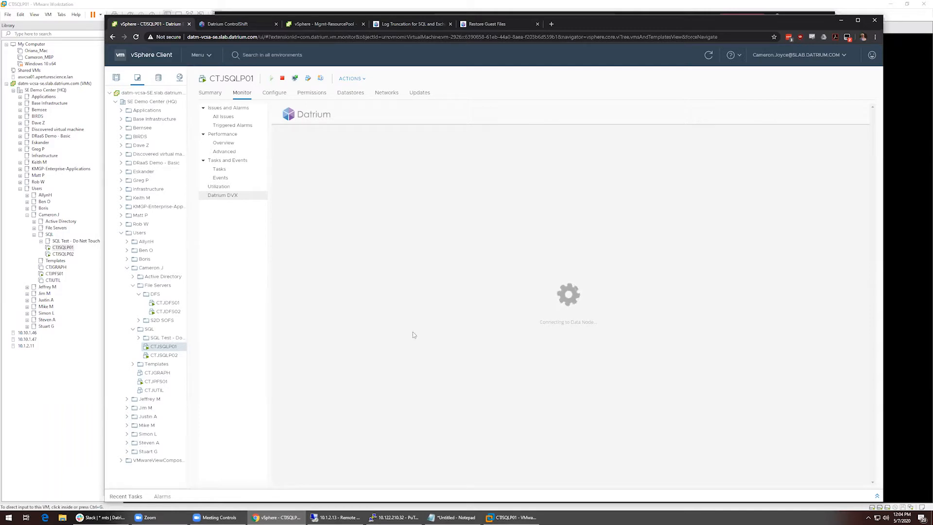
- Add a browser security exception for the Datrium data node's untrusted certificate and close the certificate window
left_click(585, 329)
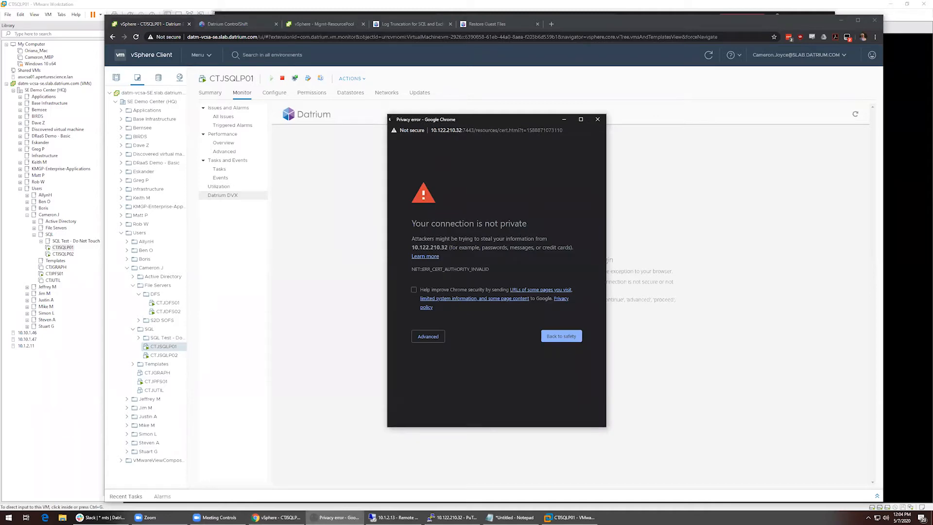
type("thisisunsafe")
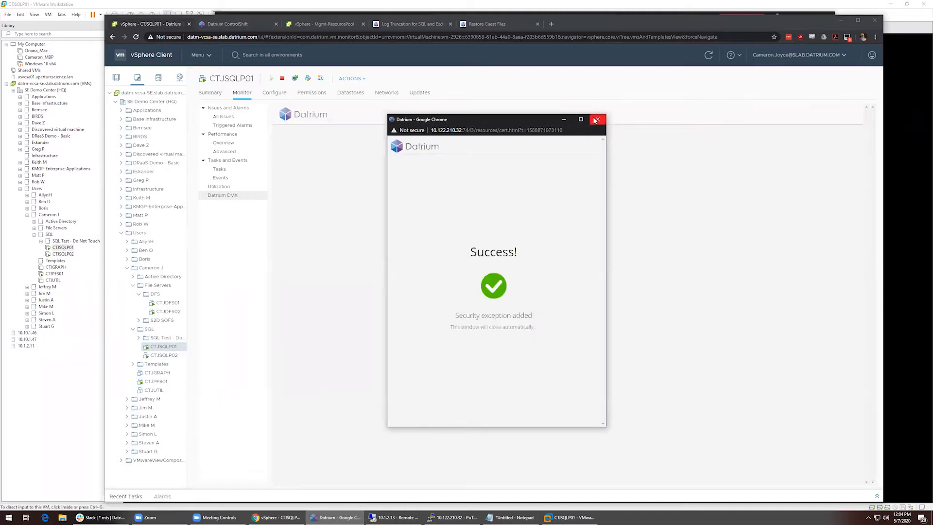
left_click(594, 120)
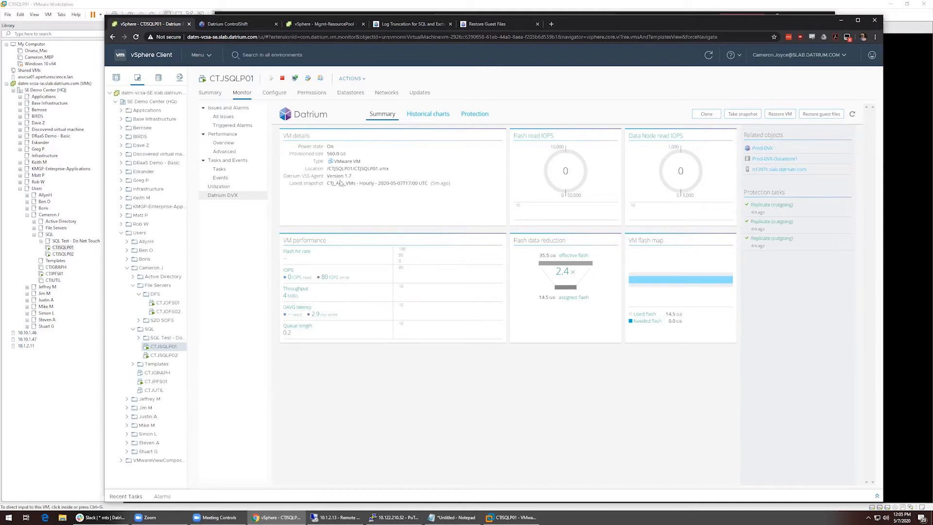
- Check CTJSQLP01's Datrium VSS Agent version and examine the Use VSS option for a manual snapshot without taking one
left_click_drag(309, 174, 355, 178)
left_click(356, 178)
left_click(742, 115)
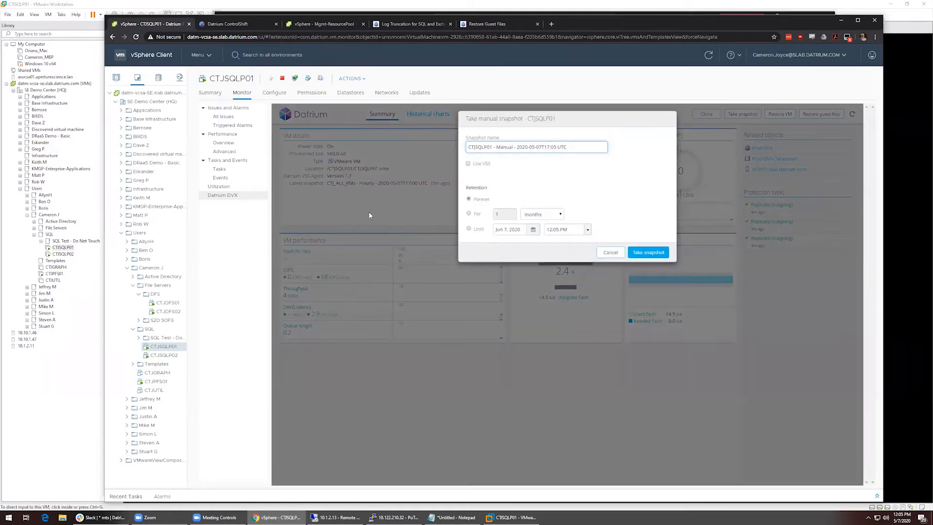
left_click(477, 165)
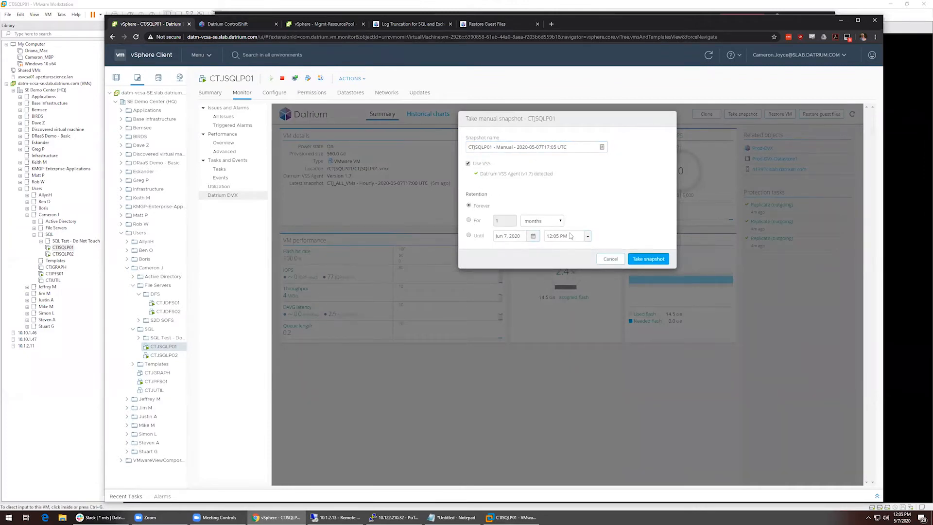
left_click(607, 260)
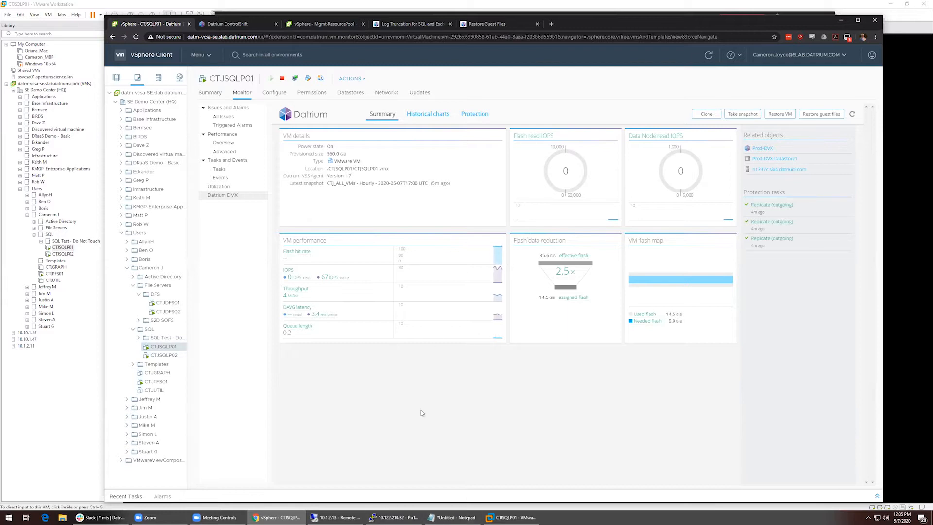
- Switch to the PuTTY session, list the groups with "protection groups show", and highlight the ID of CTJ_ALL_VMs
left_click(411, 516)
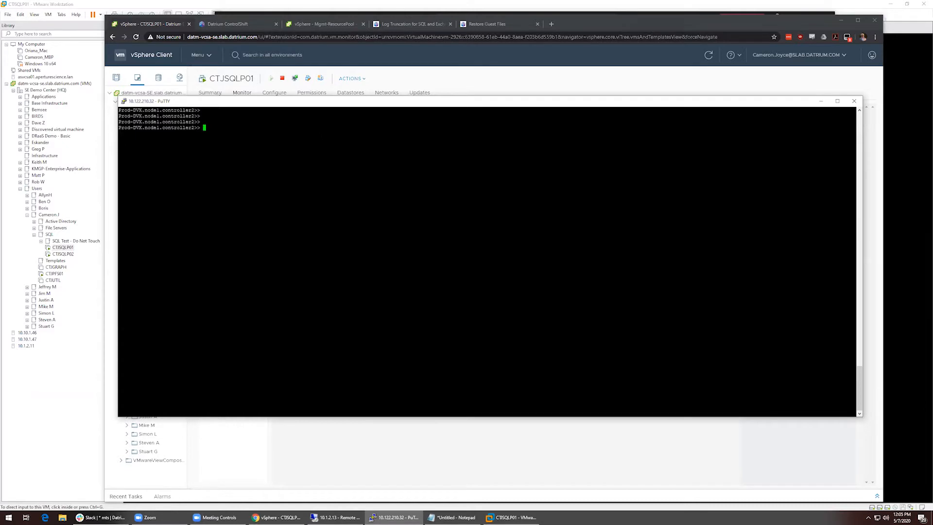
type("protection groups show")
key("Return")
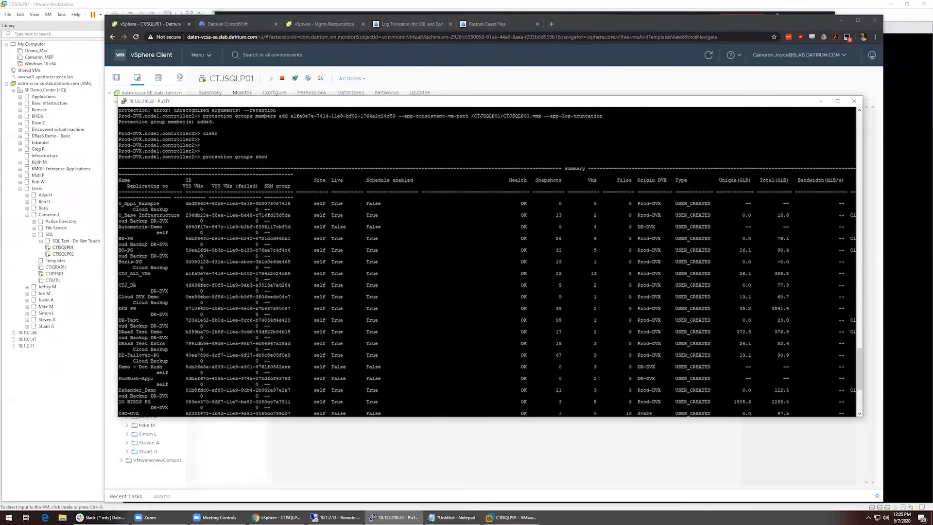
key("shift+Page_Up")
left_click_drag(184, 273, 293, 273)
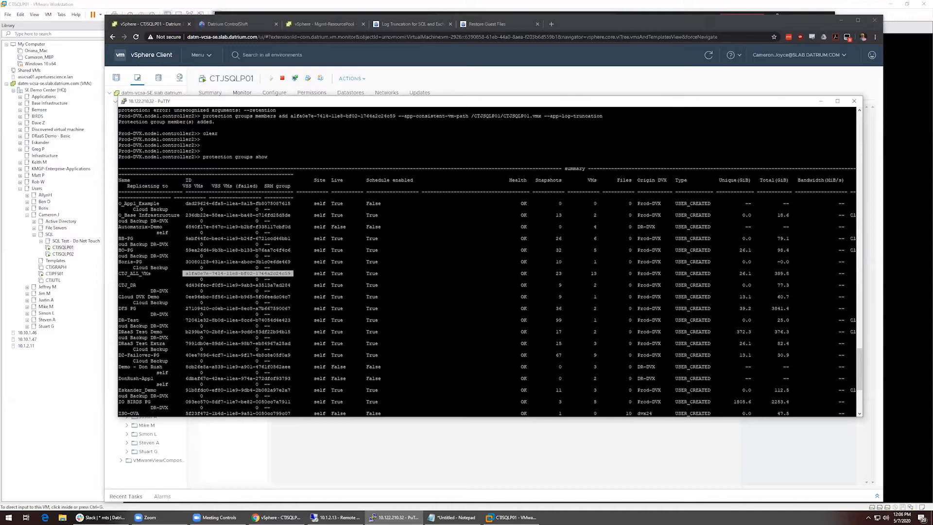
key("Return")
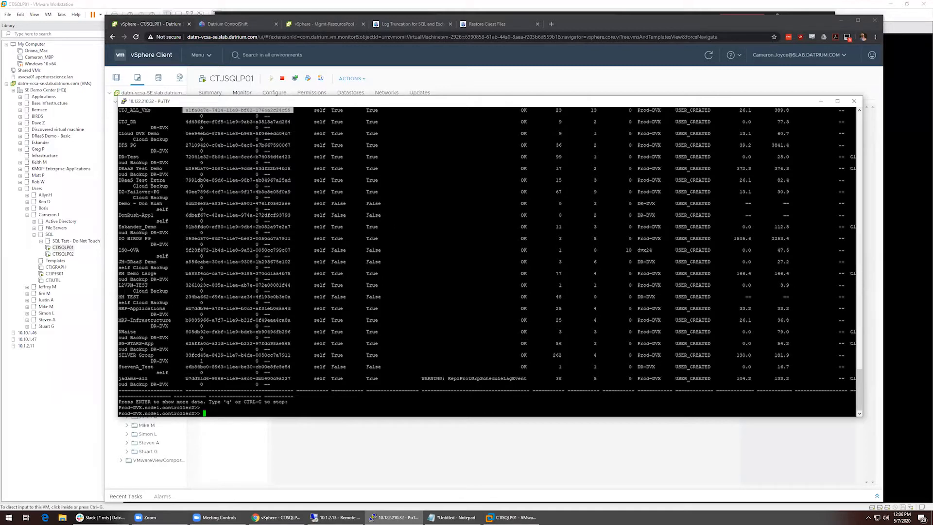
- List the virtual machines with "vms show" and highlight the name and path of CTJSQLP01
type("vms show")
key("Return")
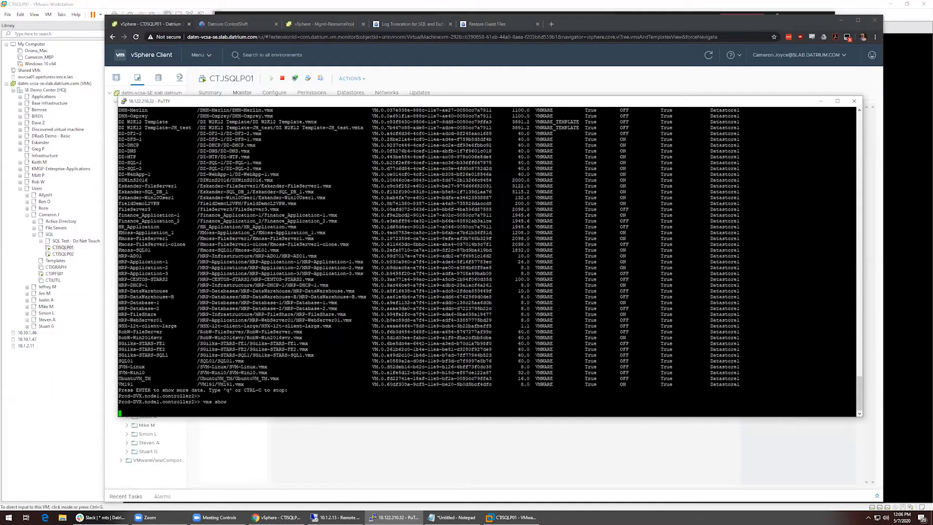
scroll(486, 262, "up", 17)
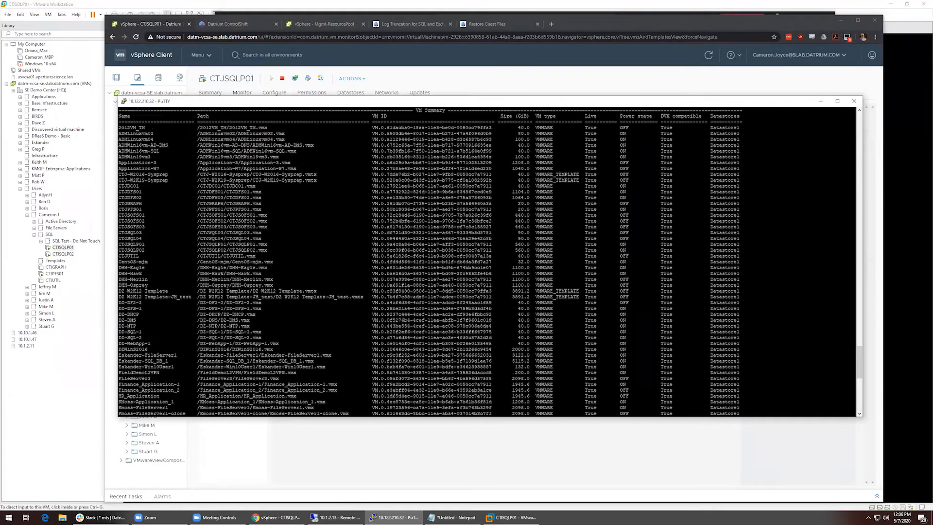
left_click_drag(120, 244, 273, 245)
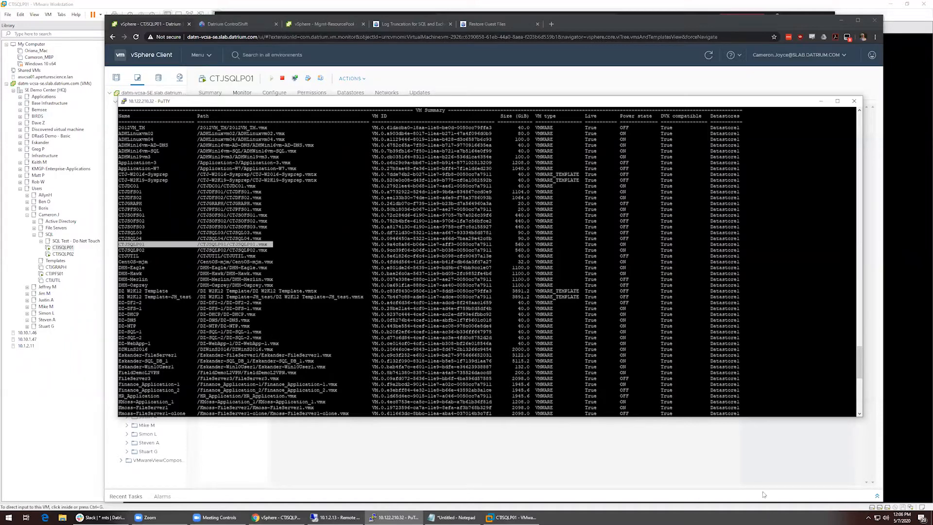
- Return to the browser and review the SQL Login permission and VSS Agent association instructions in the log truncation article
left_click(525, 81)
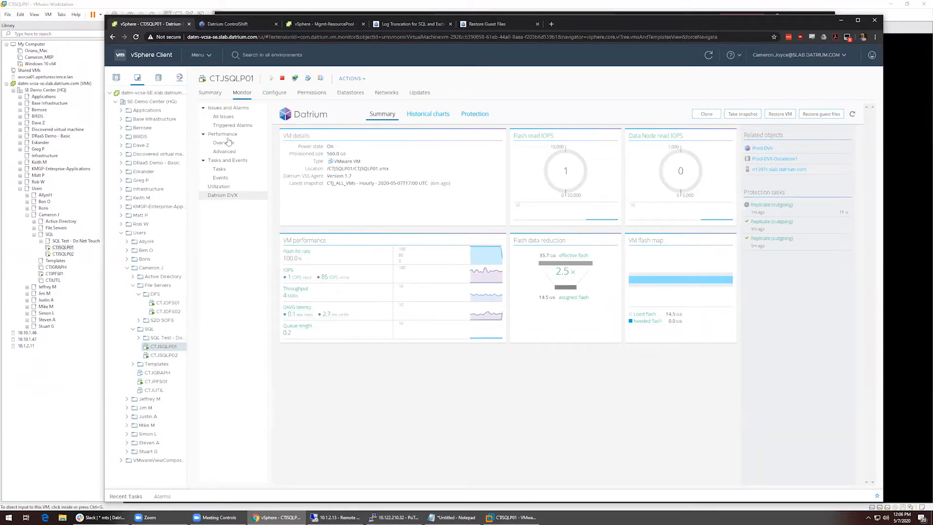
left_click(251, 28)
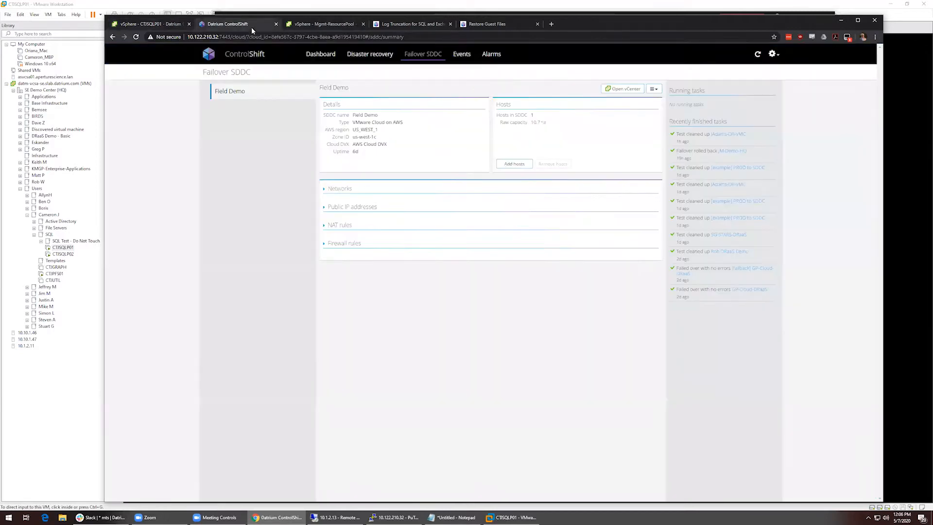
left_click(135, 24)
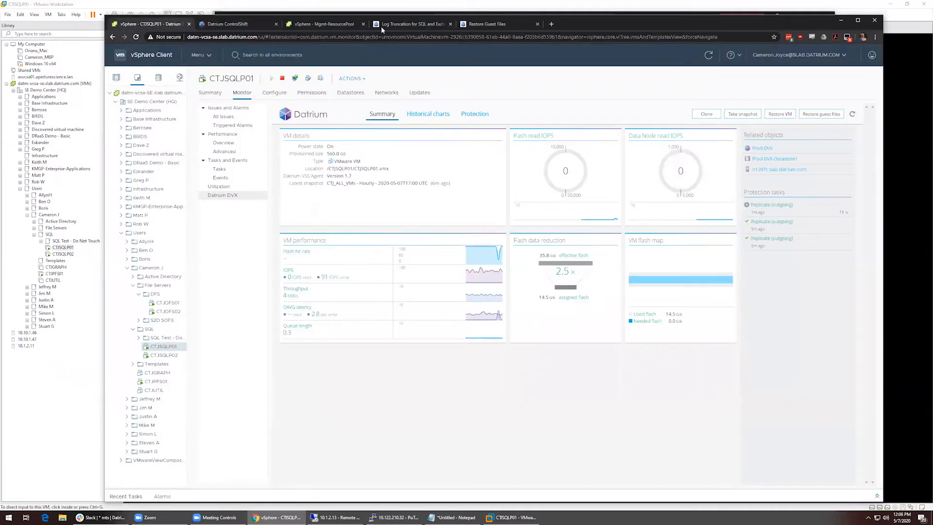
left_click(383, 27)
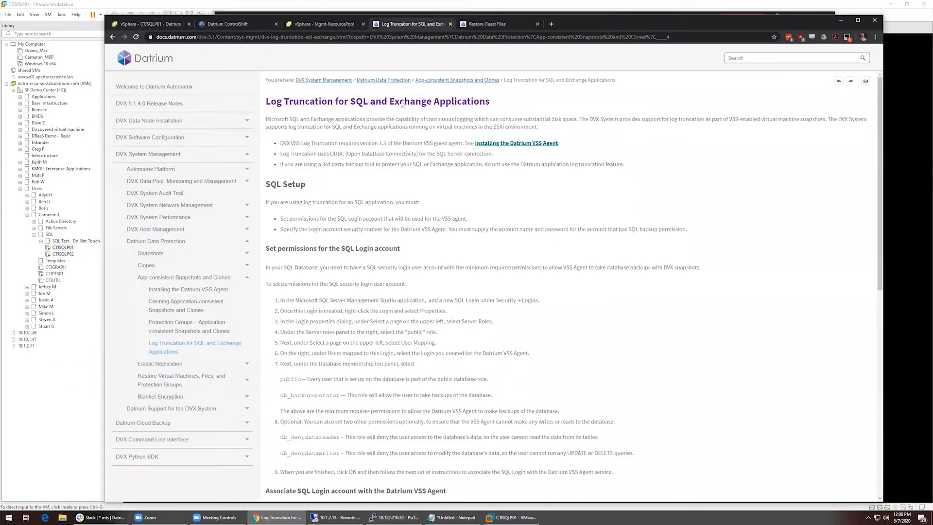
scroll(459, 203, "down", 3)
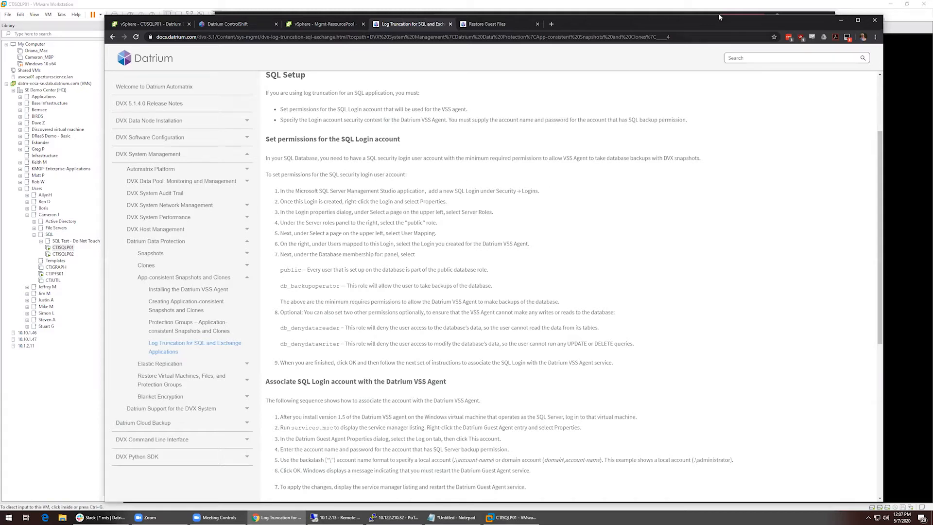
- Switch to the CTJSQLP01 console in VMware Workstation and sign in as administrator with the account password
left_click(756, 3)
left_click(561, 214)
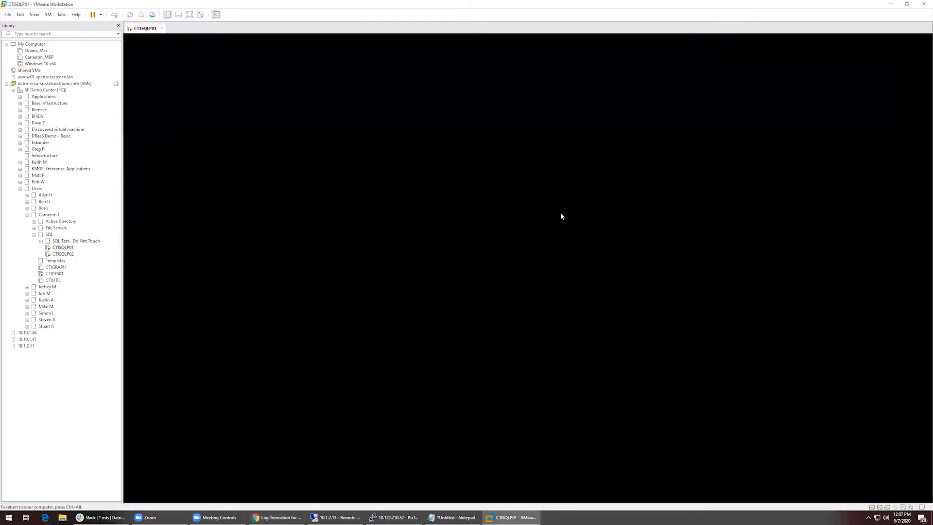
key("ctrl+alt+Insert")
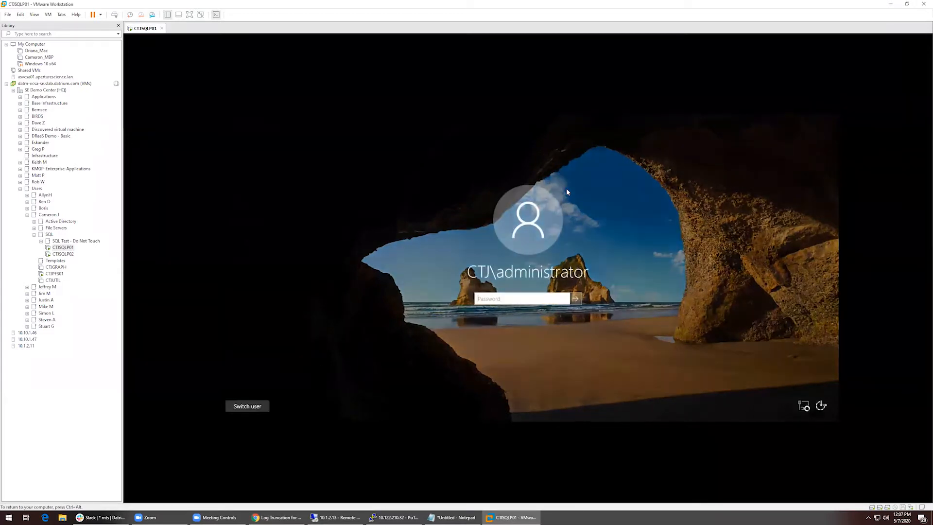
type("********")
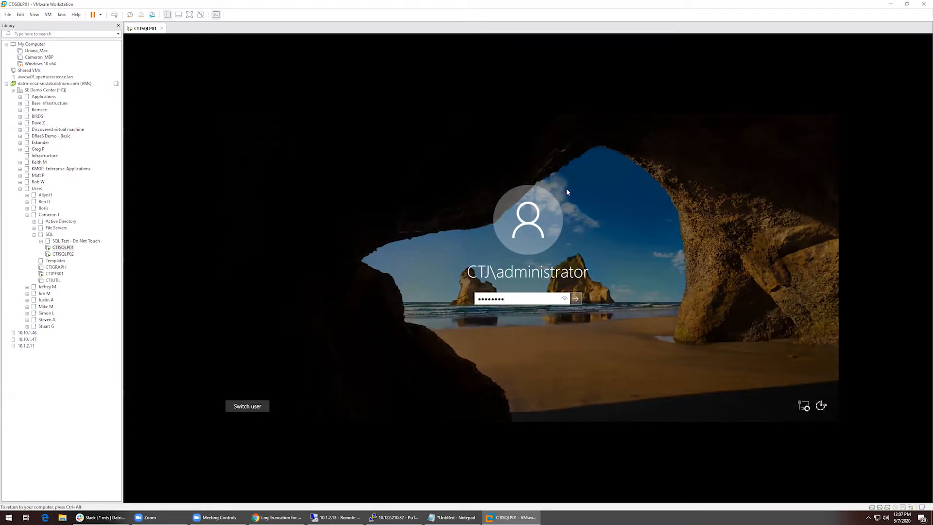
key("Return")
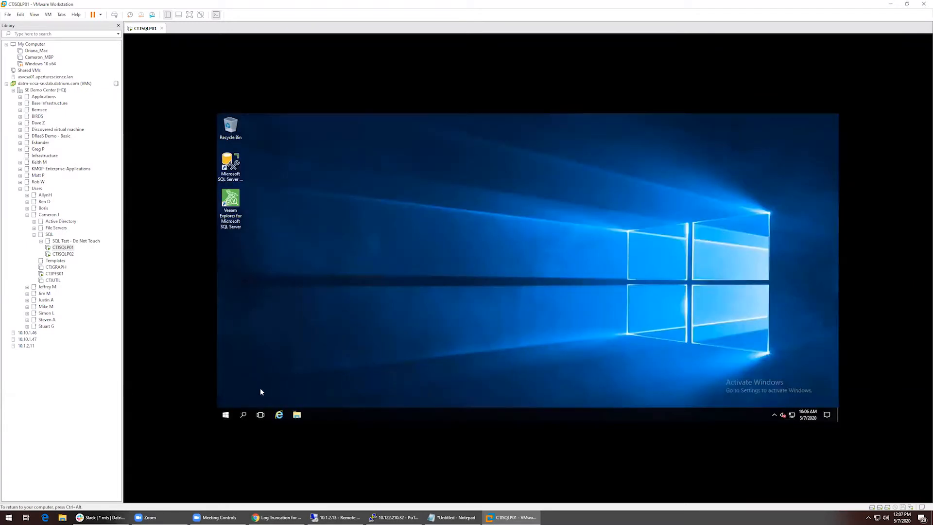
- Open the Services console on the SQL server and enlarge its window to show more of the service list
left_click(225, 414)
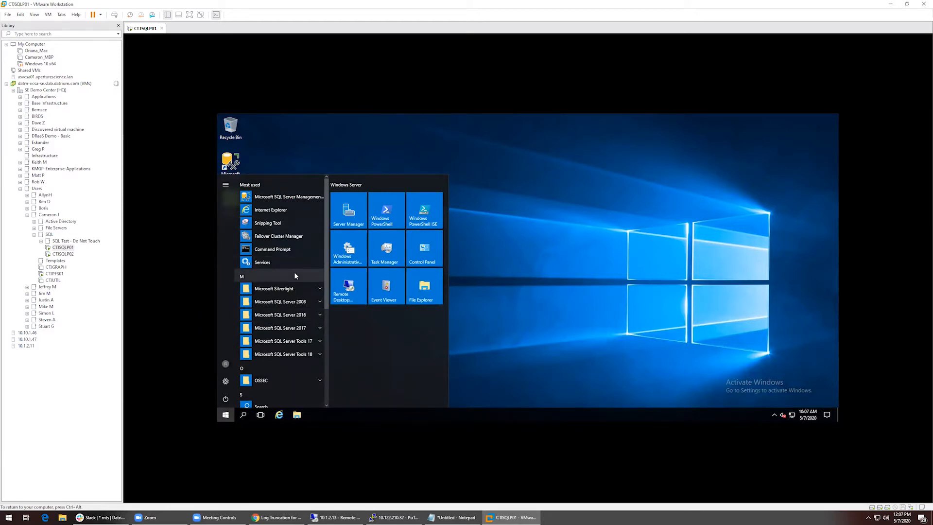
type("service")
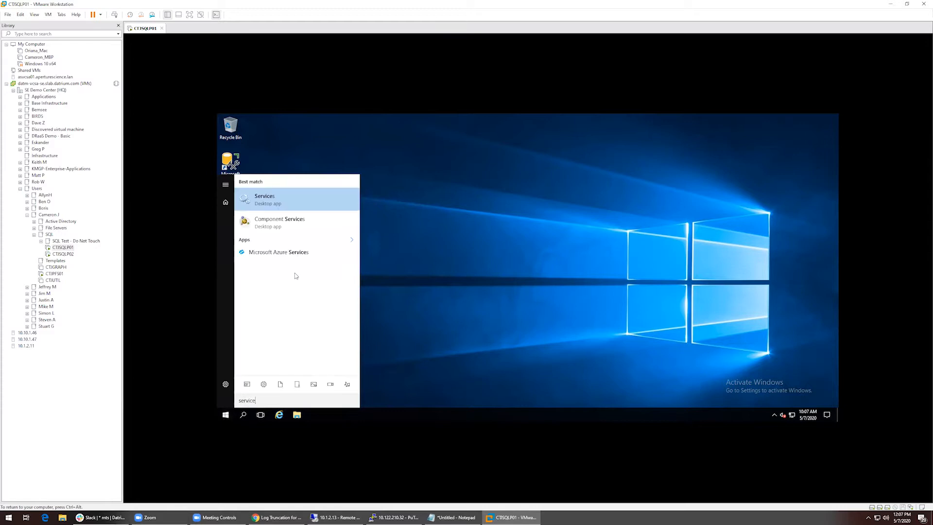
left_click(311, 206)
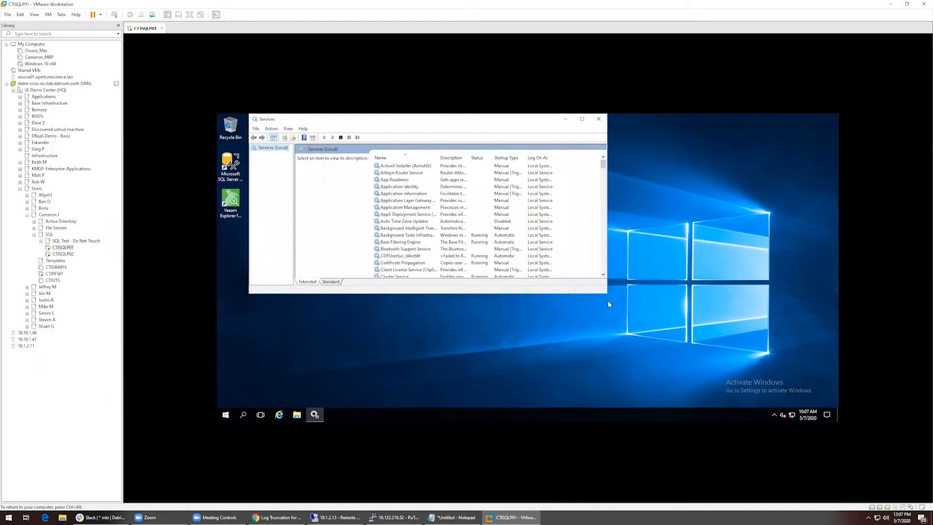
left_click_drag(605, 295, 697, 407)
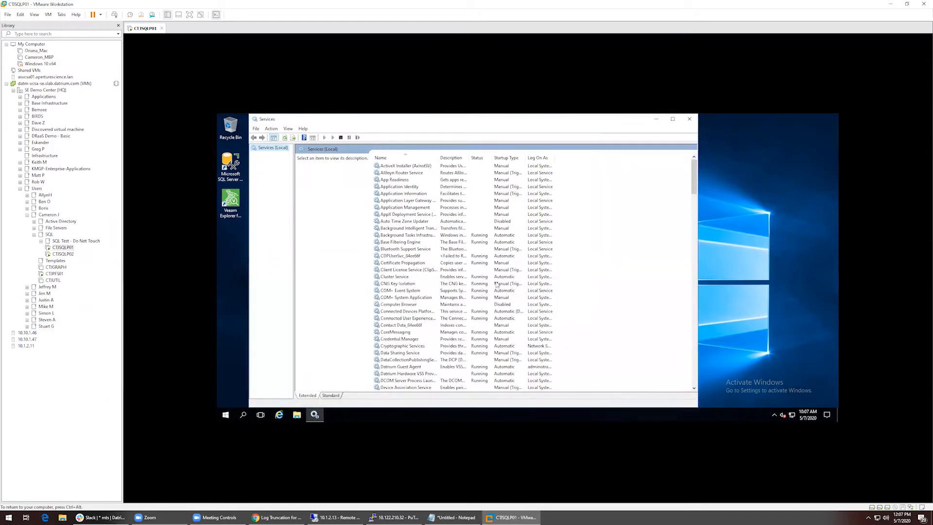
- Locate and select the Datrium Guest Agent service in the service list
left_click(496, 284)
scroll(485, 312, "down", 4)
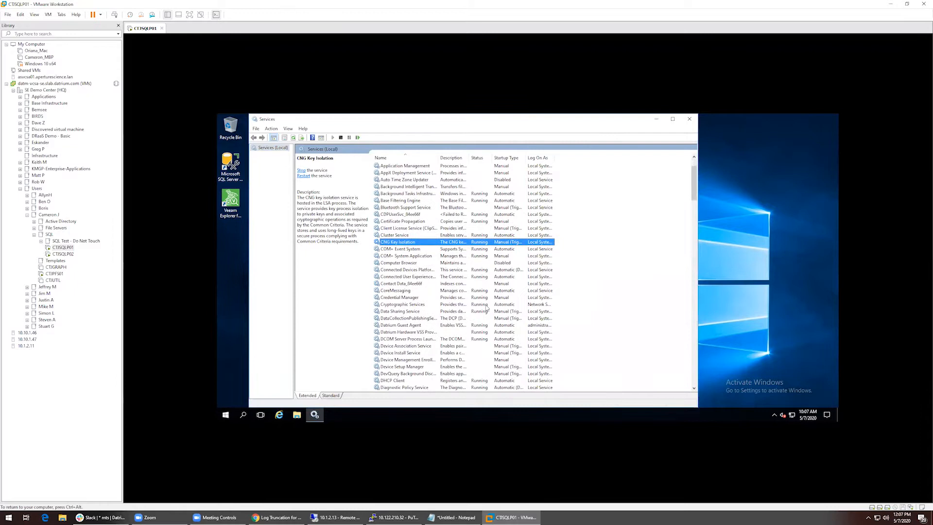
scroll(485, 312, "down", 3)
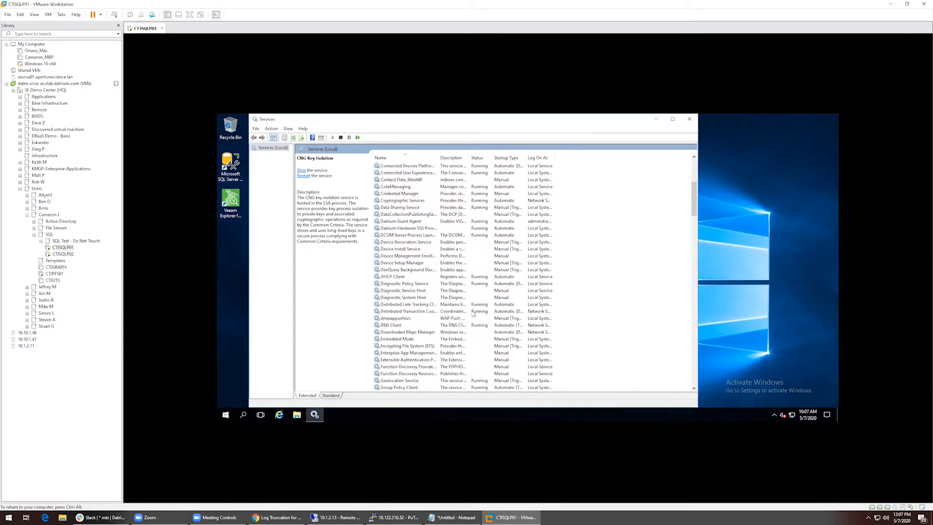
left_click(411, 222)
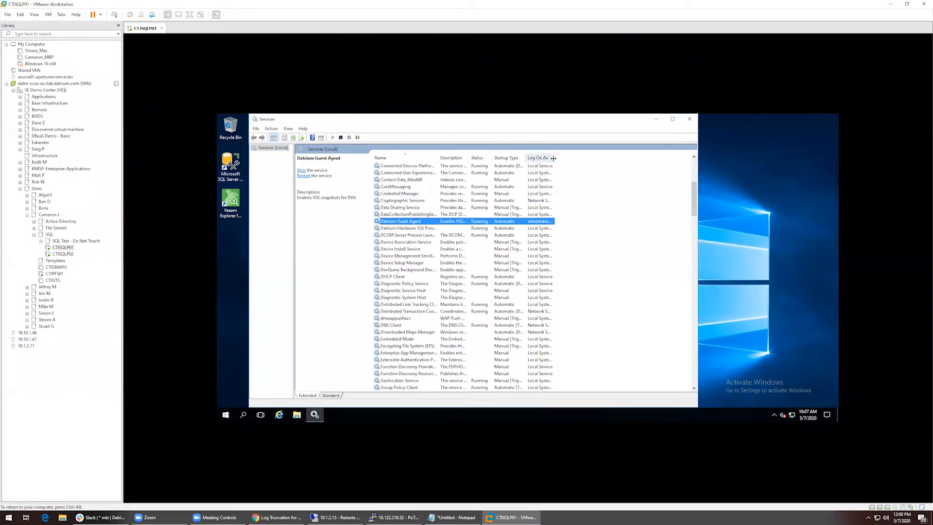
- Widen the Log On As column and inspect the log-on account in the Datrium Guest Agent properties, leaving the settings unchanged
left_click_drag(584, 162, 615, 158)
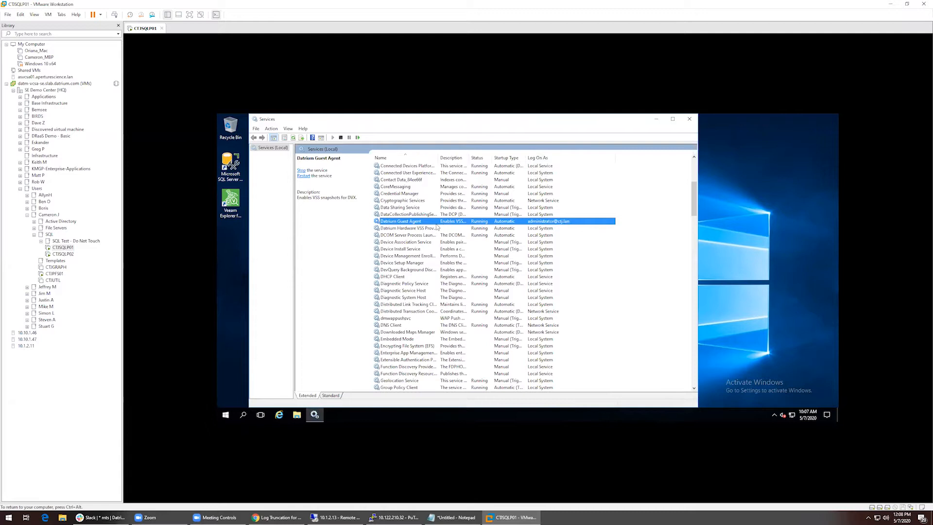
right_click(417, 221)
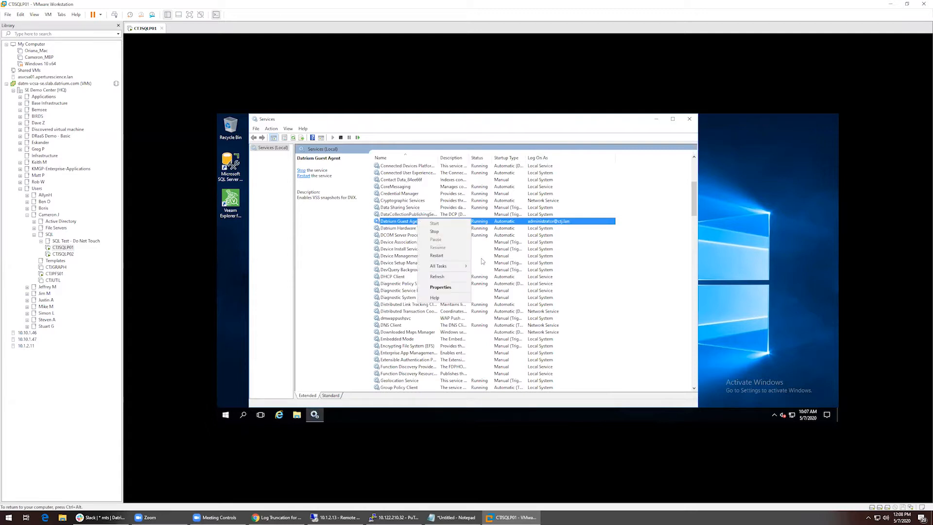
key("Return")
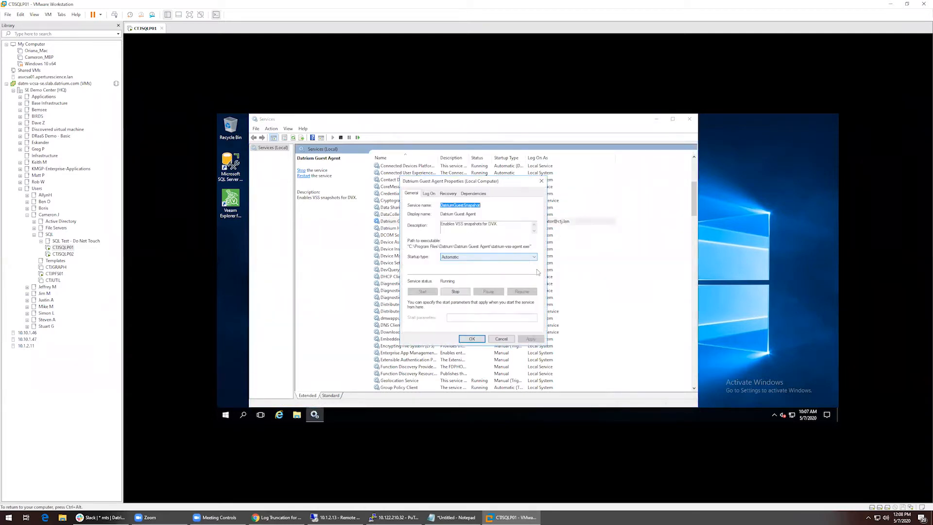
left_click(433, 197)
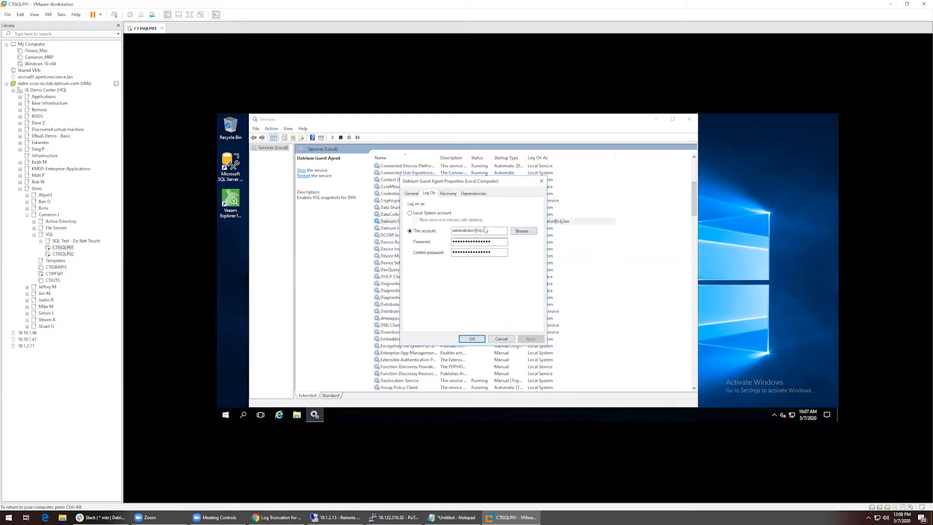
left_click(501, 339)
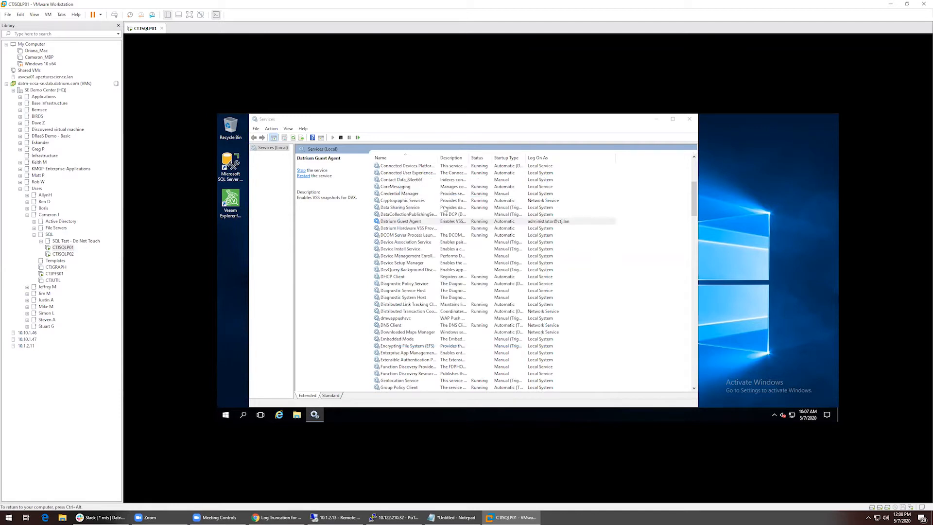
- View the control commands available for the Datrium Guest Agent service, including Restart, without running any
left_click(421, 222)
right_click(421, 222)
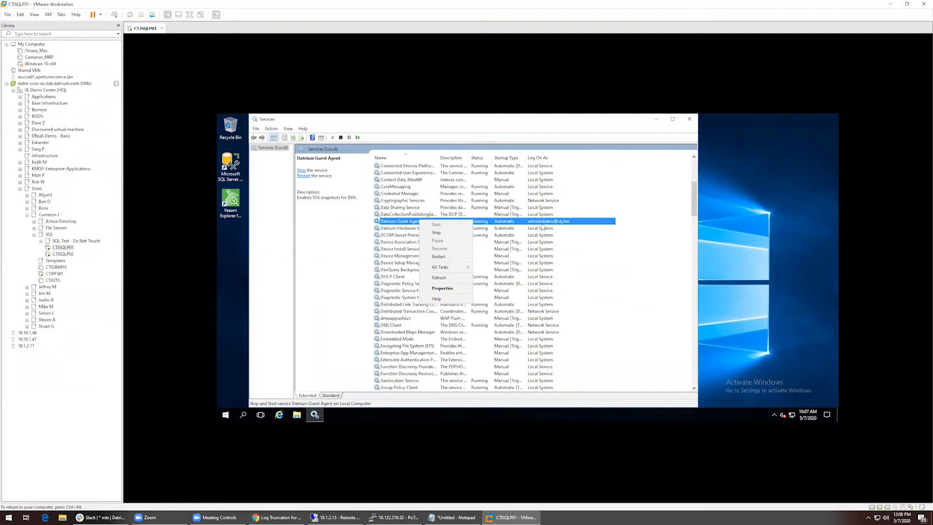
left_click(542, 223)
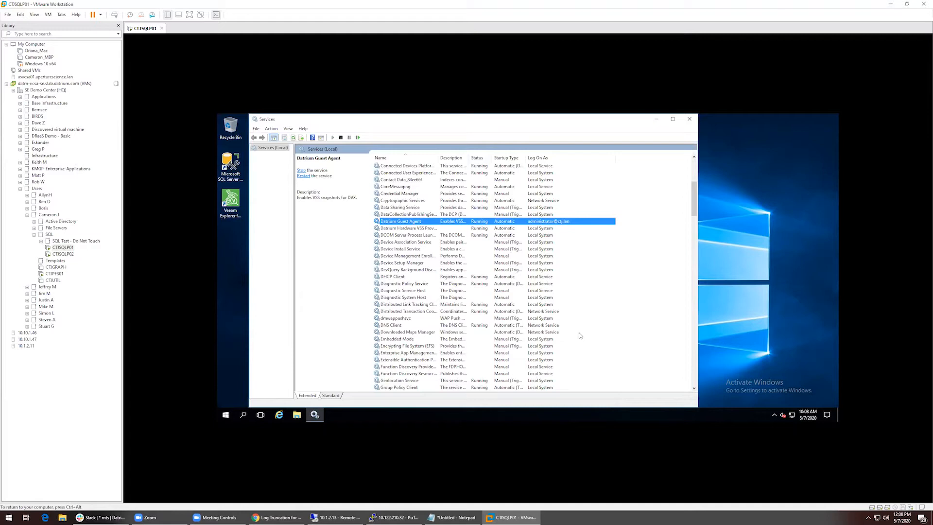
- Switch to the PuTTY session and page through the rest of the VM summary to reach the command prompt
key("alt+Tab")
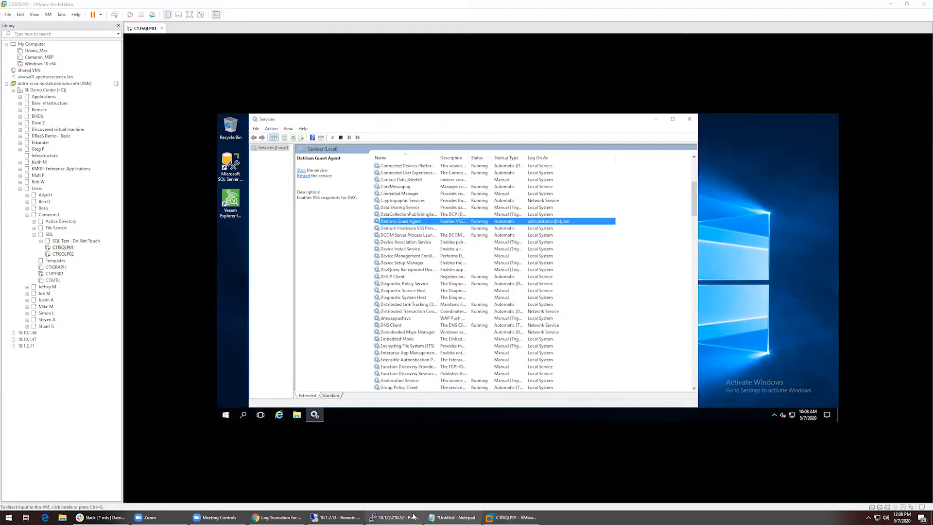
left_click(395, 517)
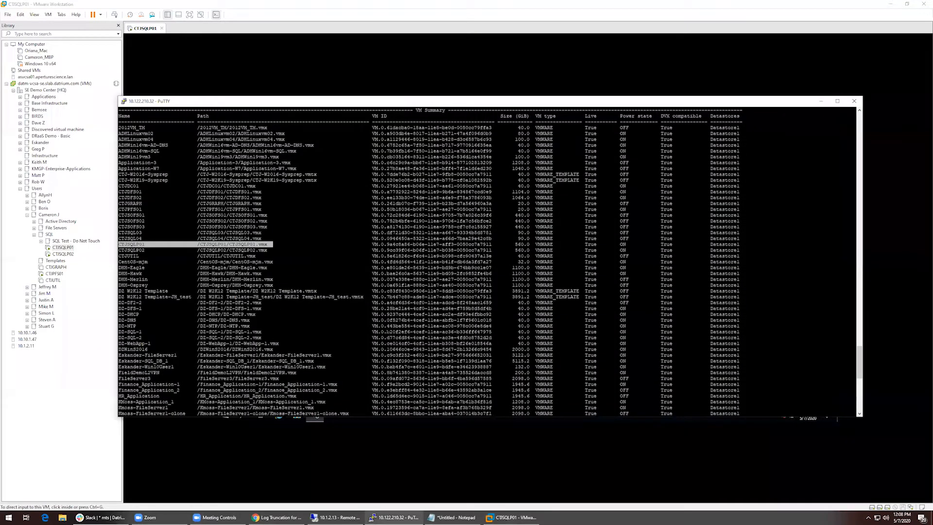
key("Return")
key("Return")
key("Return")
key("Return")
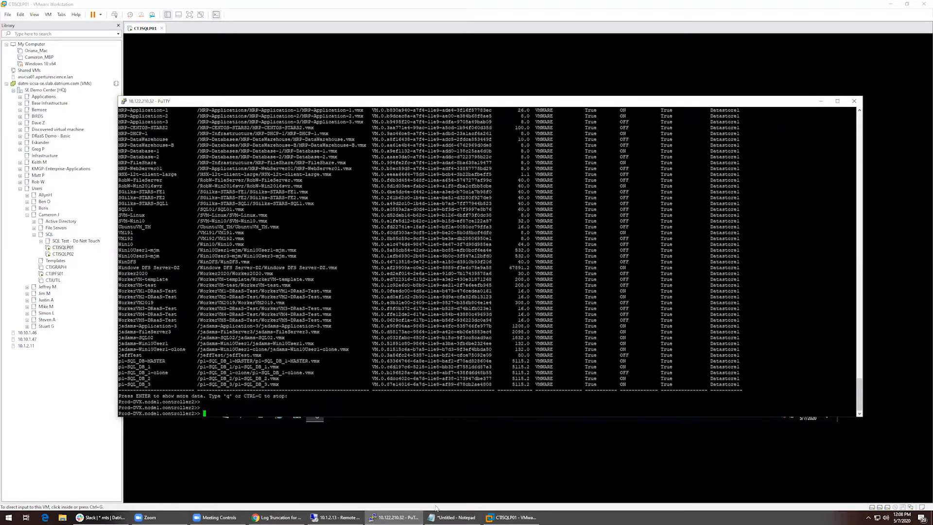
- Switch to the browser and review the command syntax under Log Truncation with VSS-enabled Snapshots
left_click(455, 517)
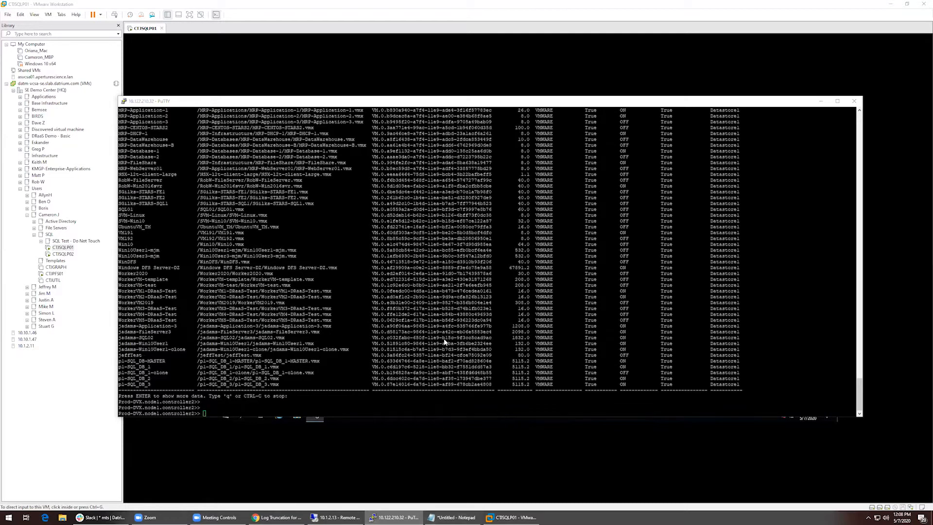
key("alt+Tab")
scroll(442, 301, "down", 5)
scroll(428, 302, "down", 3)
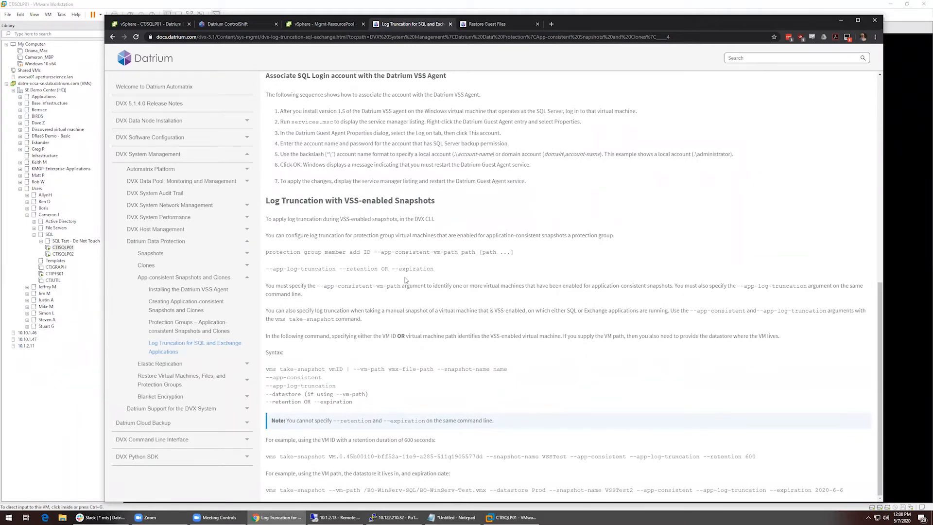
- Switch to Notepad and examine the prepared command's protection group ID, app-consistent VM path and log truncation option
key("alt+Tab")
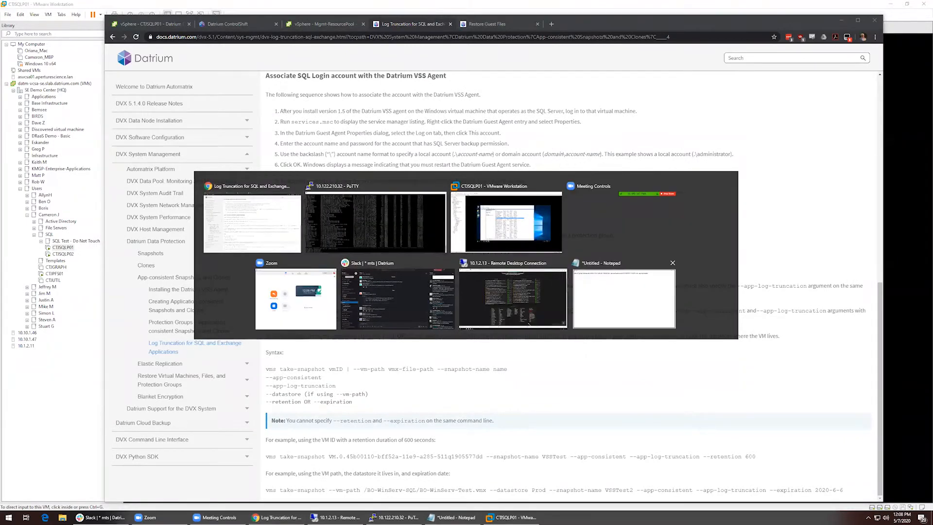
left_click(254, 235)
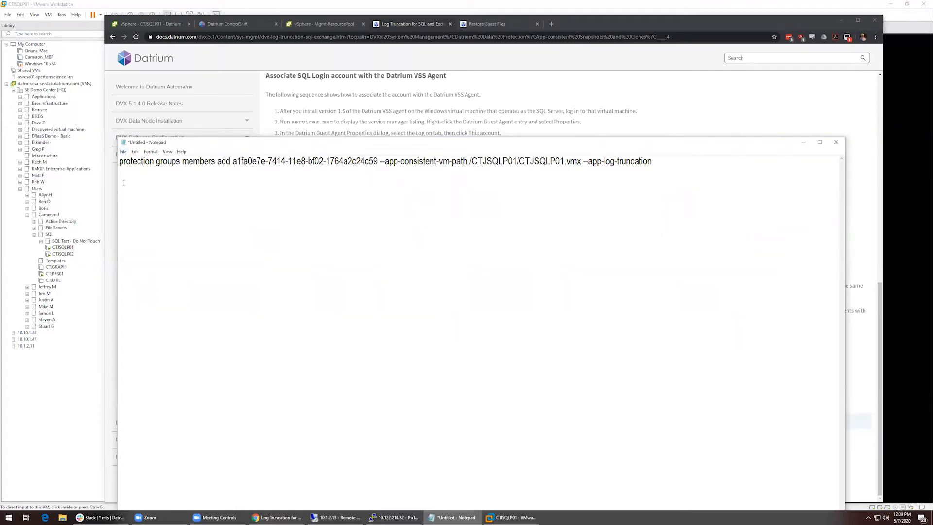
left_click_drag(124, 185, 233, 194)
left_click(214, 189)
left_click_drag(237, 166, 377, 168)
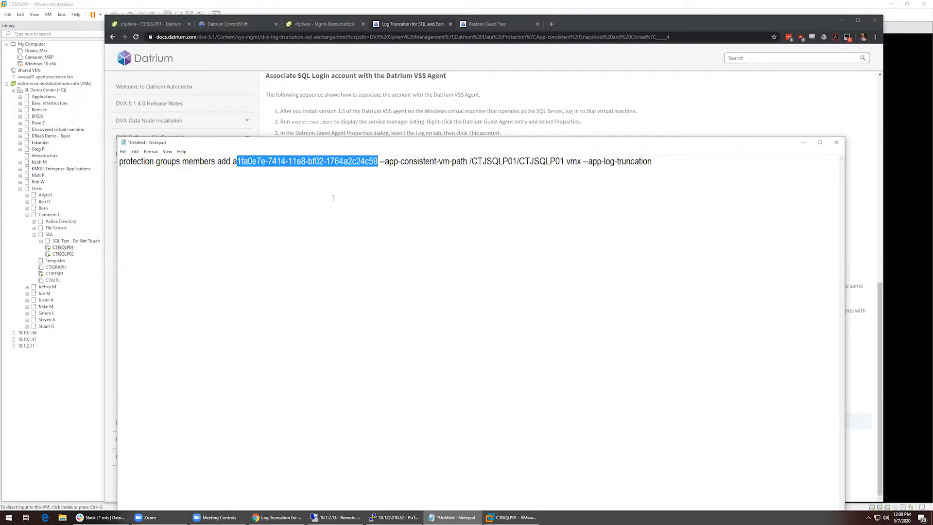
left_click(280, 196)
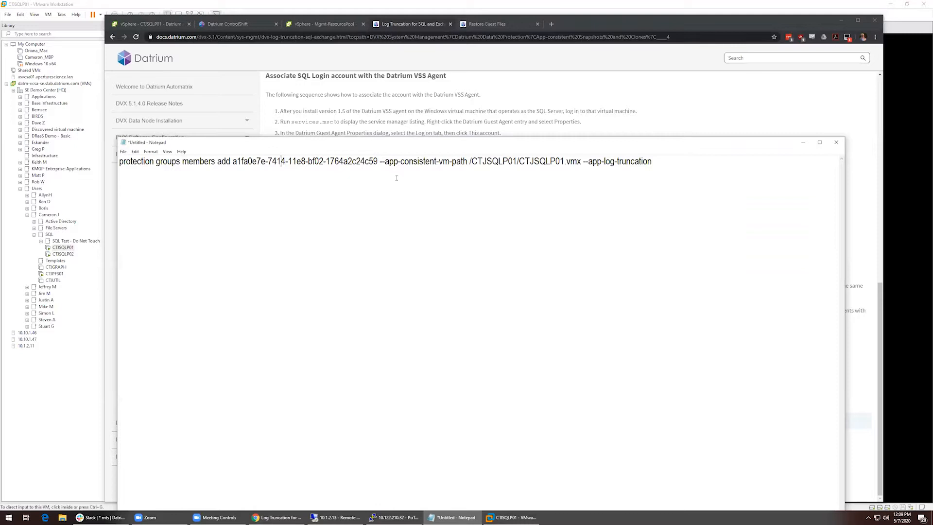
left_click_drag(381, 172, 656, 175)
left_click(597, 178)
left_click(671, 232)
left_click_drag(147, 175, 656, 183)
left_click(590, 184)
left_click(666, 183)
- Copy the whole protection groups members add command for /CTJSQLP01/CTJSQLP01.vmx with --app-log-truncation from Notepad and paste it at the PuTTY prompt without running it
key("ctrl+a")
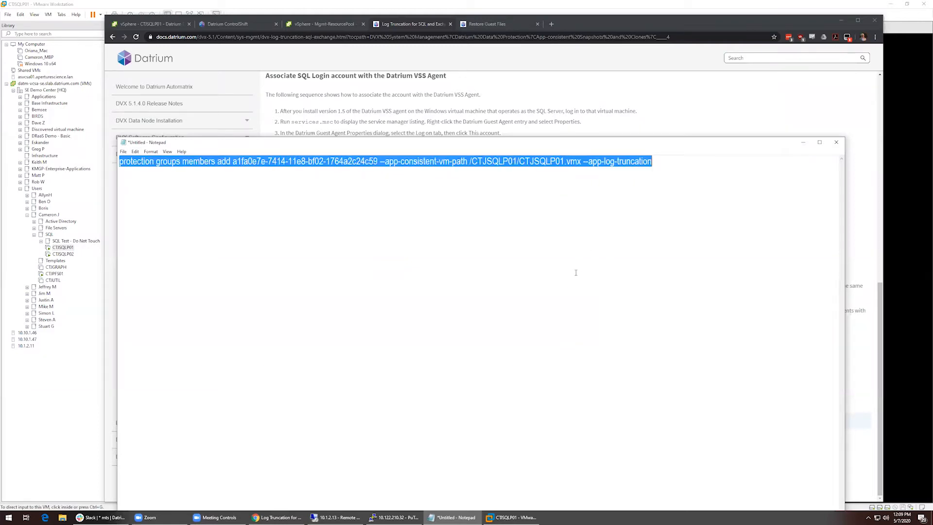
key("alt+Tab")
key("alt+Tab")
key("Tab")
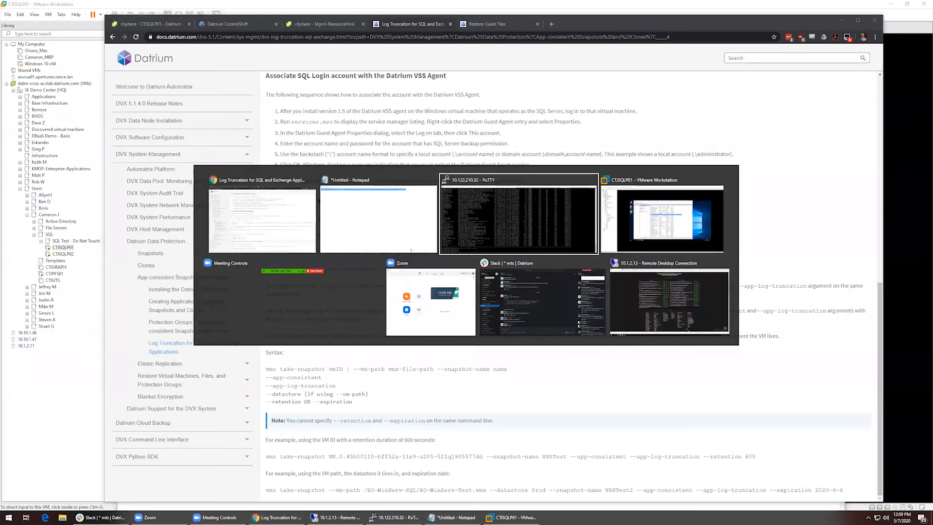
type("protection groups members add a1fa0e7e-7414-11e8-bf02-1764a2c24c59 --app-consistent-vm-path /CTJSQLP01/CTJSQLP01.vmx --app-log-truncation")
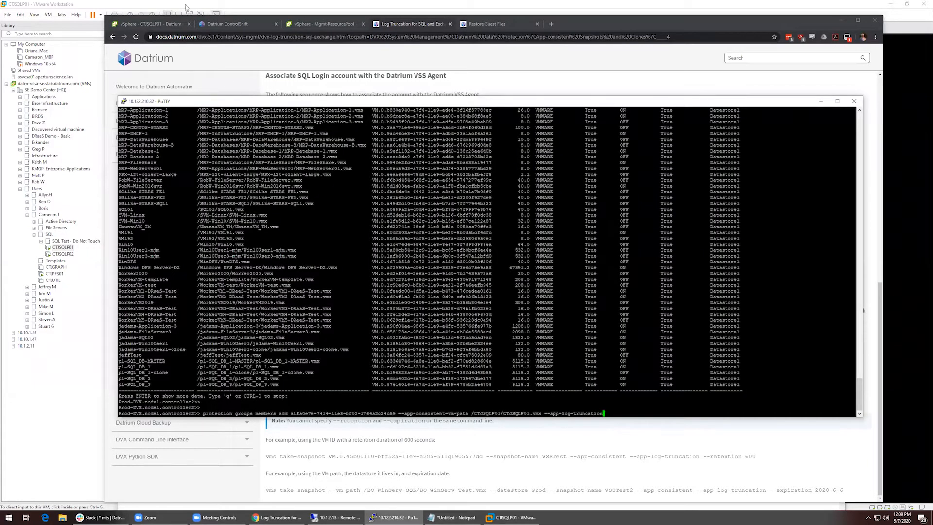
- Switch to the vSphere Client in the browser and open the Protection overview of Datrium DVX
left_click(171, 24)
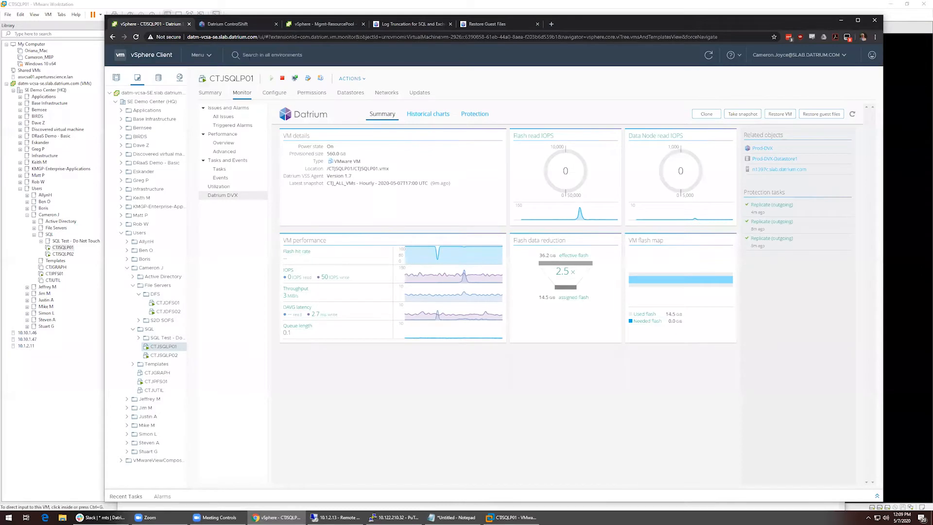
left_click(207, 55)
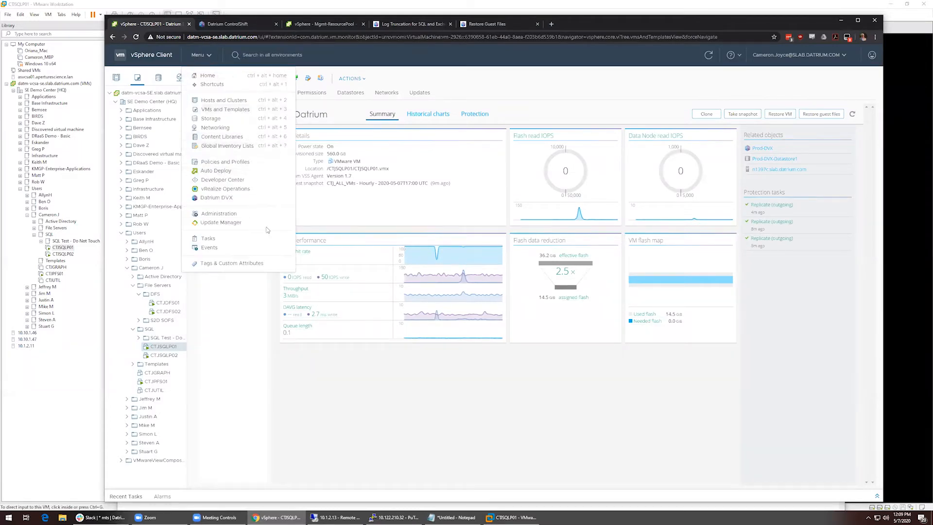
left_click(216, 197)
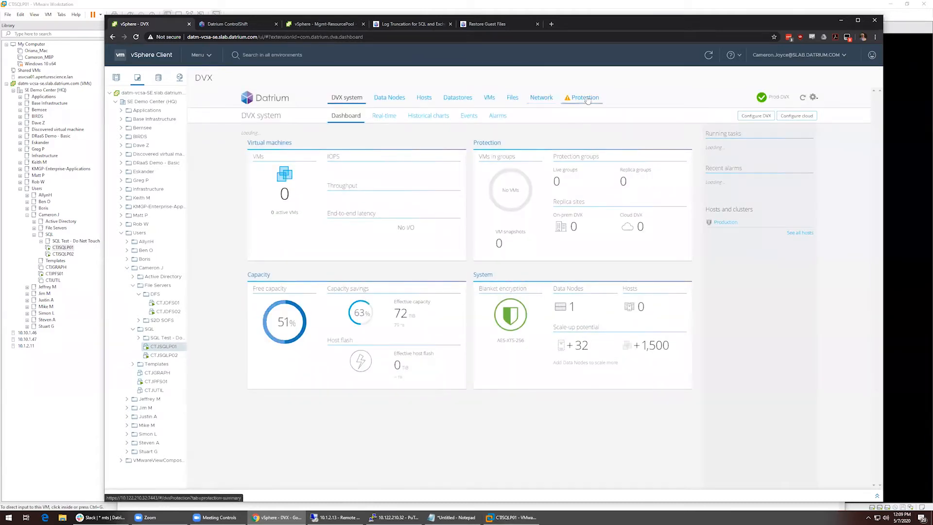
left_click(585, 97)
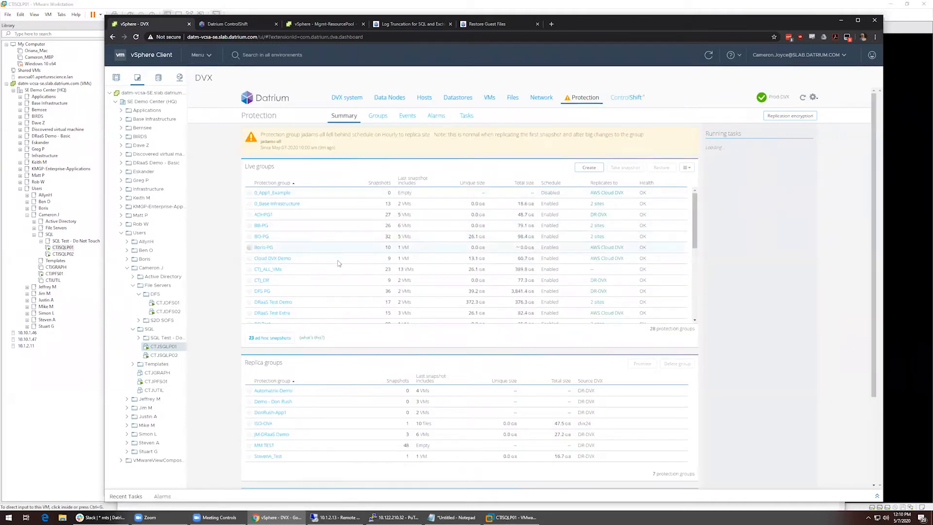
- Select the CTJ_ALL_VMs live group, check the individual VMs in its edit settings, and close them without saving
left_click(334, 270)
left_click(686, 168)
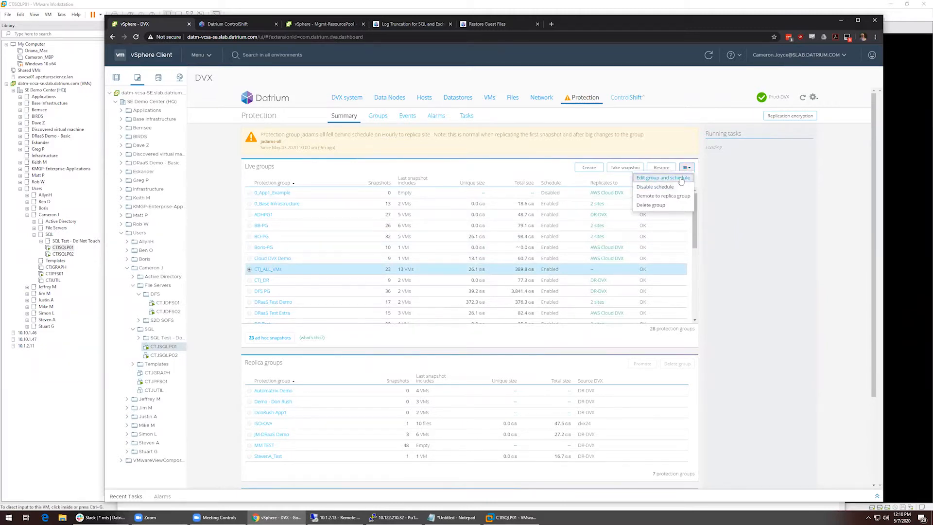
left_click(663, 178)
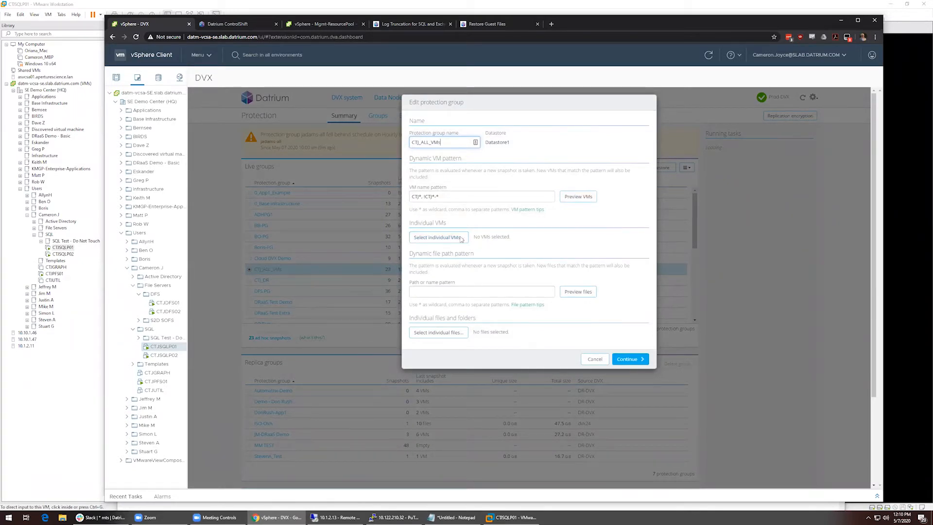
left_click(594, 359)
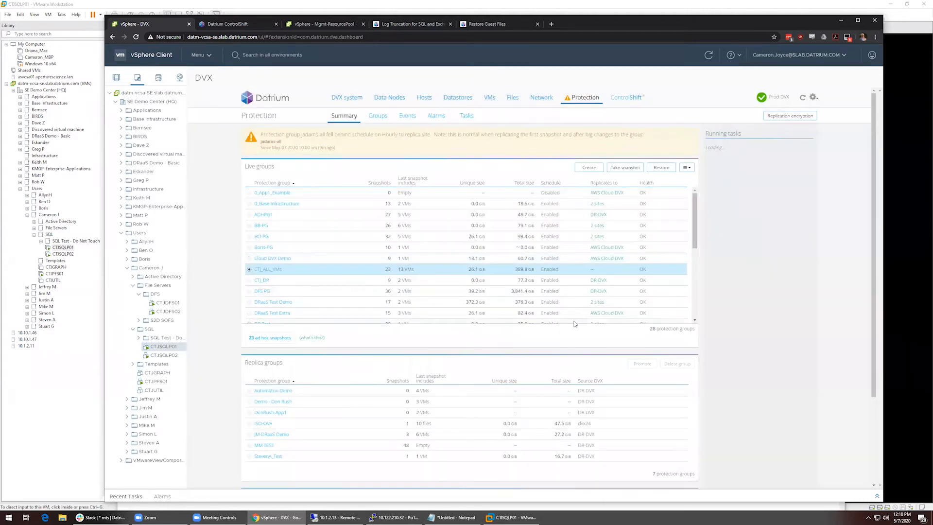
- Return to PuTTY and run the pasted command to add CTJSQLP01 to the protection group with app-consistent snapshots and log truncation
key("alt+Tab")
key("Return")
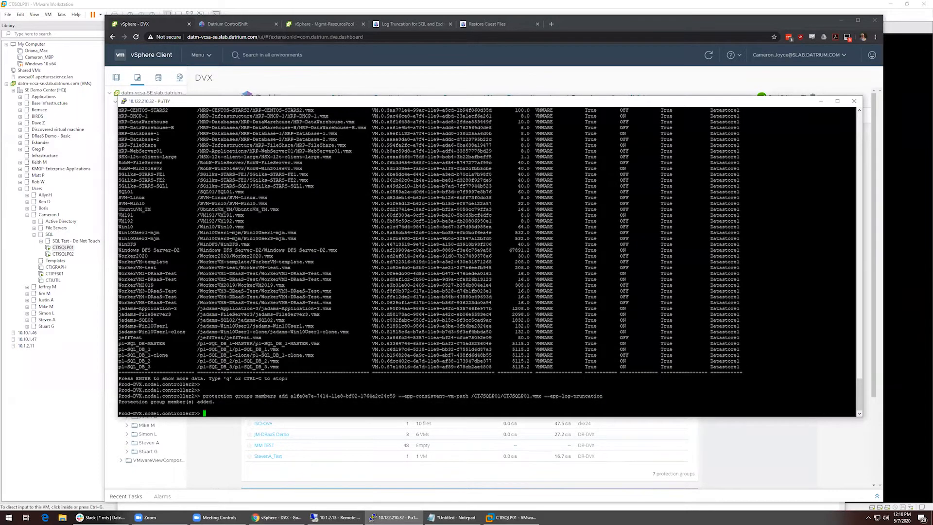
- Return to the vSphere Client, verify the Individual VMs entry for CTJSQLP01 in the CTJ_ALL_VMs edit settings, and close them without saving
left_click(211, 457)
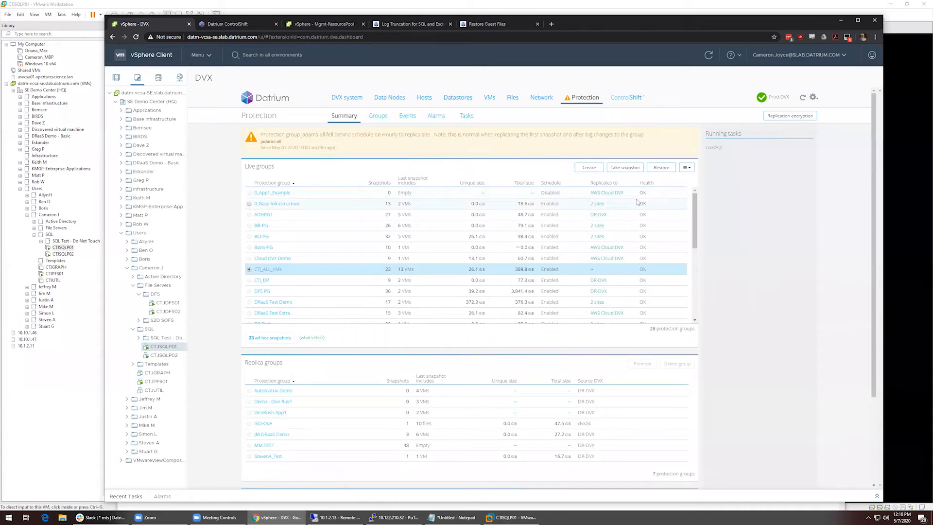
left_click(686, 168)
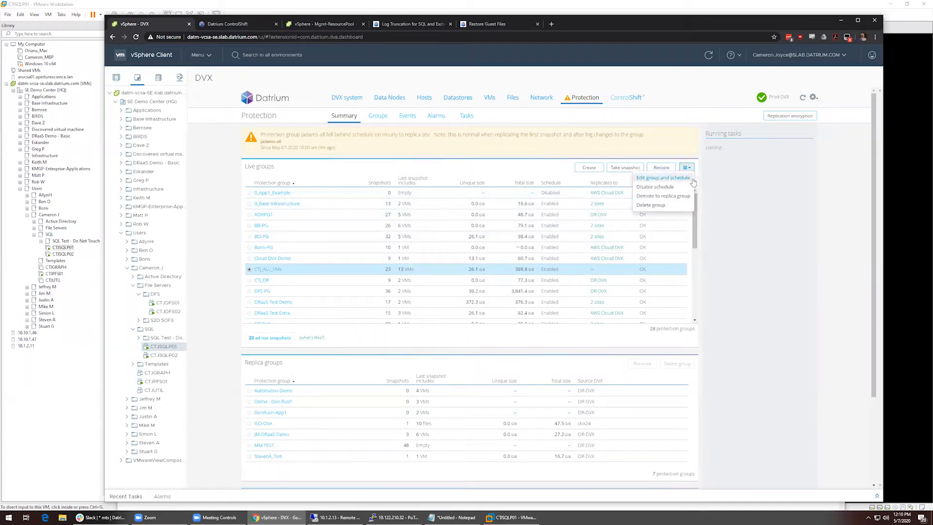
left_click(689, 178)
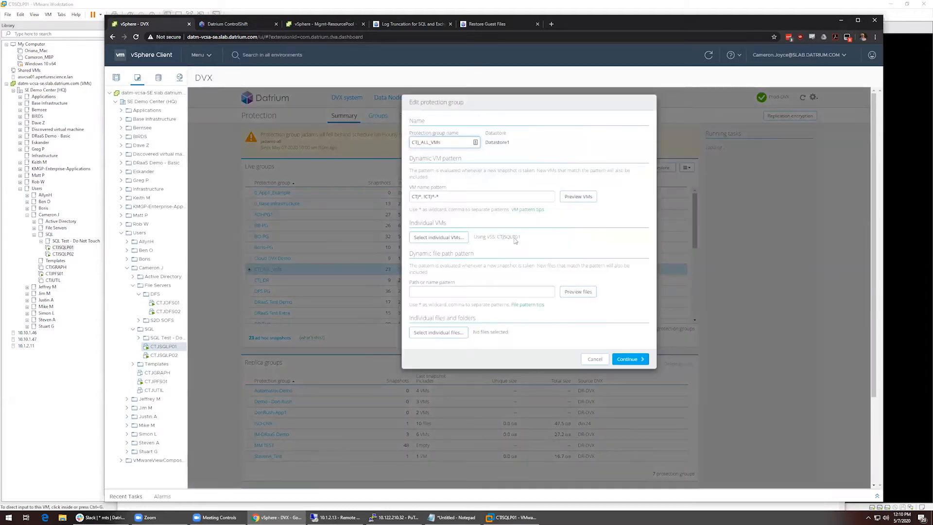
left_click_drag(497, 237, 535, 235)
left_click(534, 235)
left_click_drag(481, 265, 514, 276)
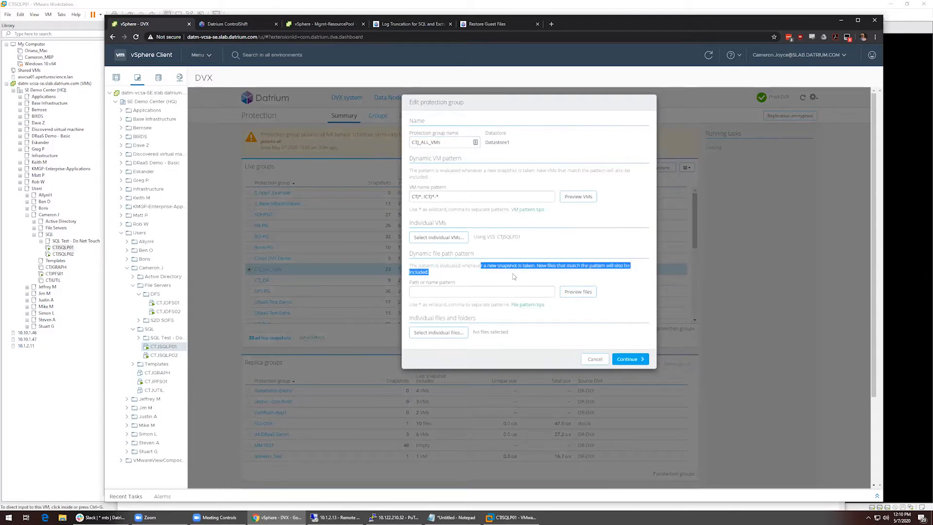
left_click(511, 237)
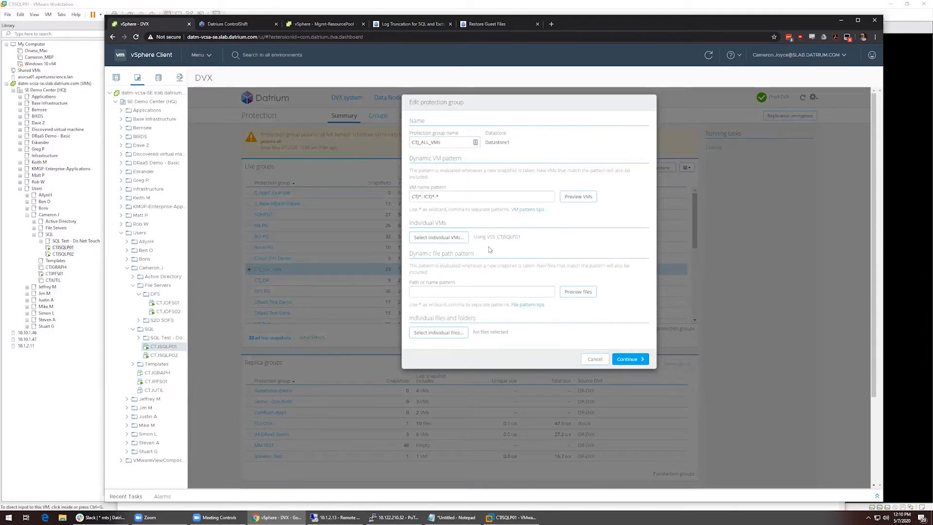
left_click(592, 360)
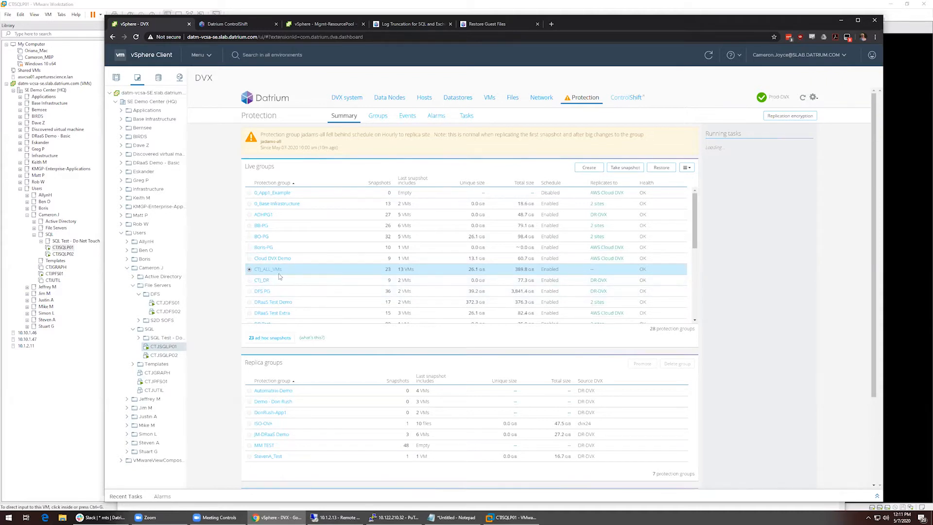
- Remove CTJSQLP01 from the individual VMs of the CTJ_ALL_VMs protection group and save the group's settings
left_click(686, 168)
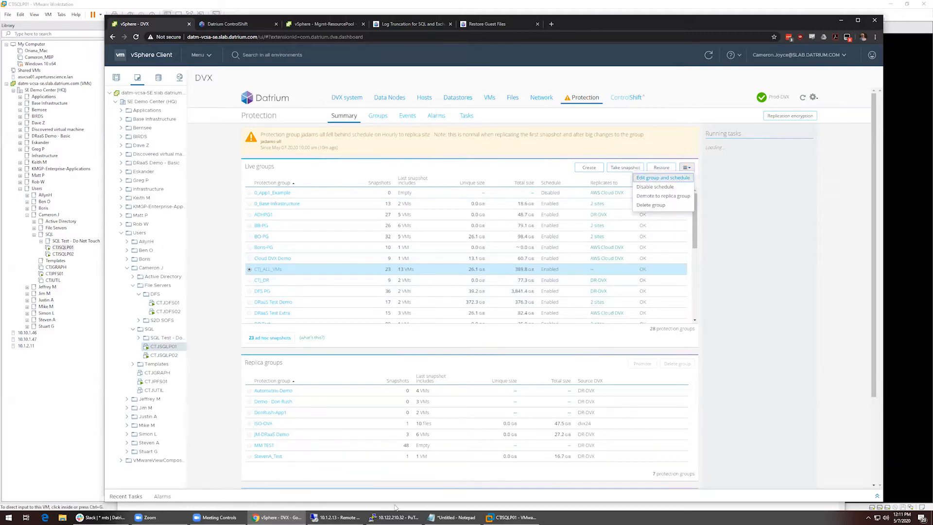
left_click(663, 178)
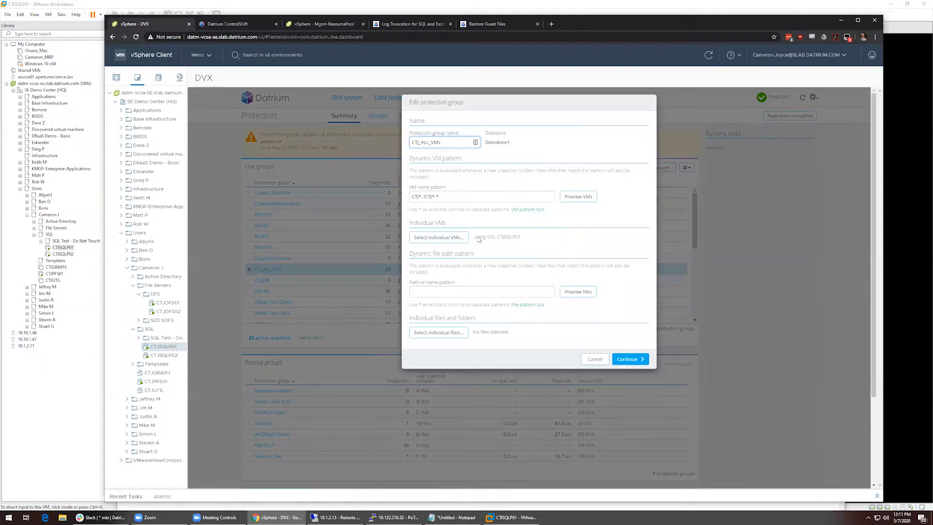
left_click(457, 239)
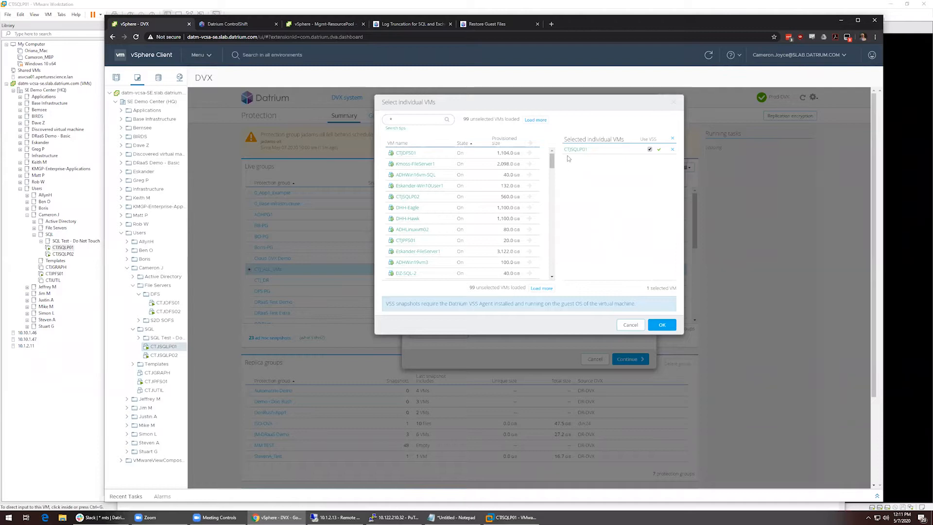
left_click(672, 149)
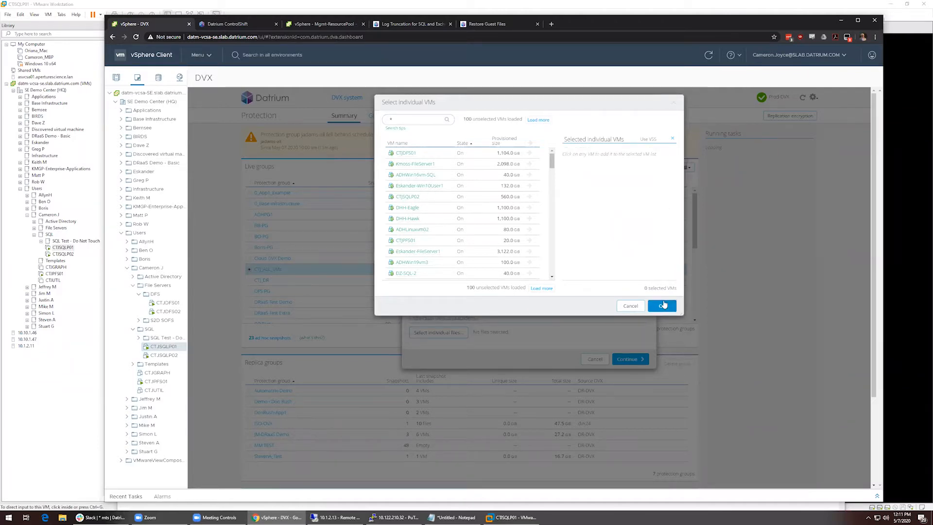
left_click(663, 304)
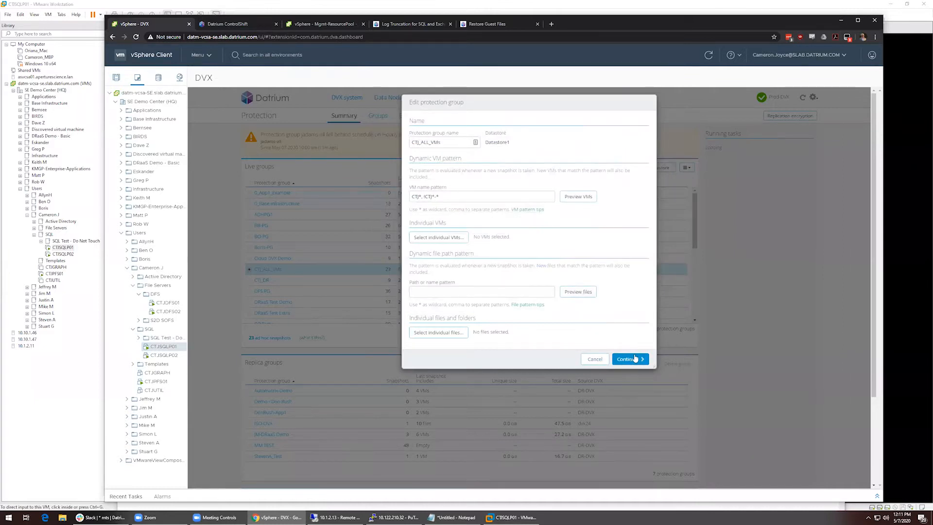
left_click(635, 358)
left_click(632, 325)
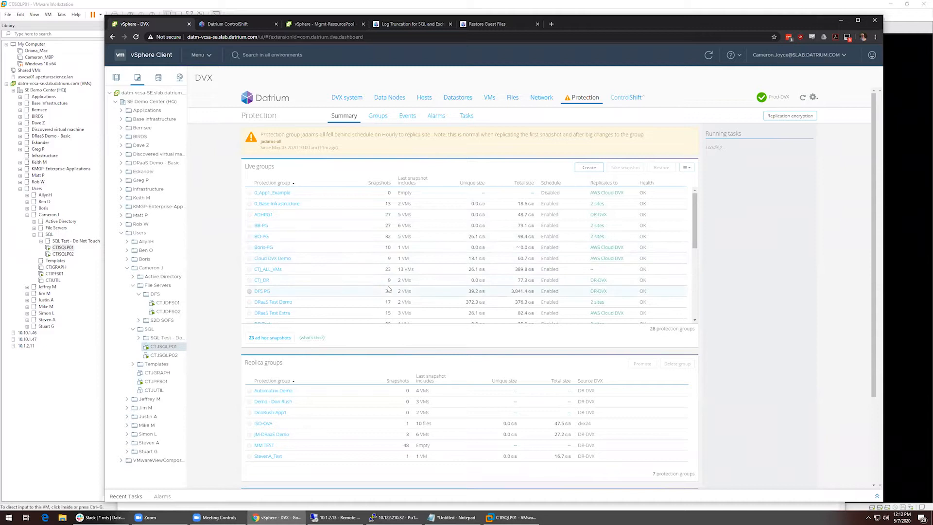
- Review the protection group command in PuTTY and the Log Truncation for SQL and Exchange documentation, and return to the vSphere Client
left_click(389, 516)
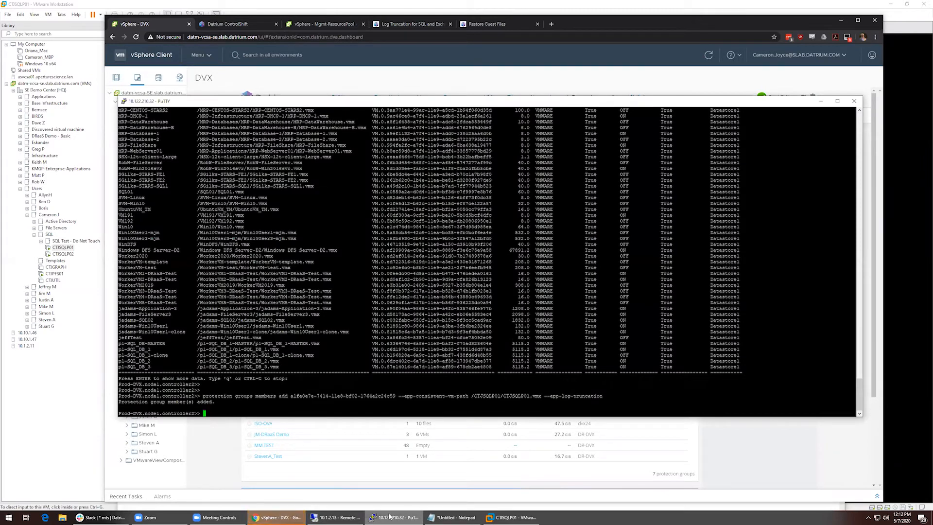
key("alt+Tab")
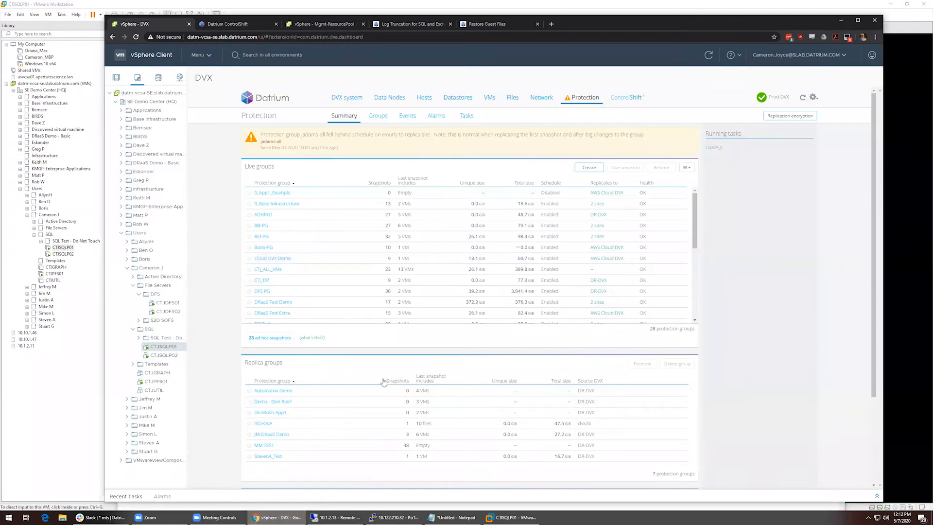
left_click(381, 27)
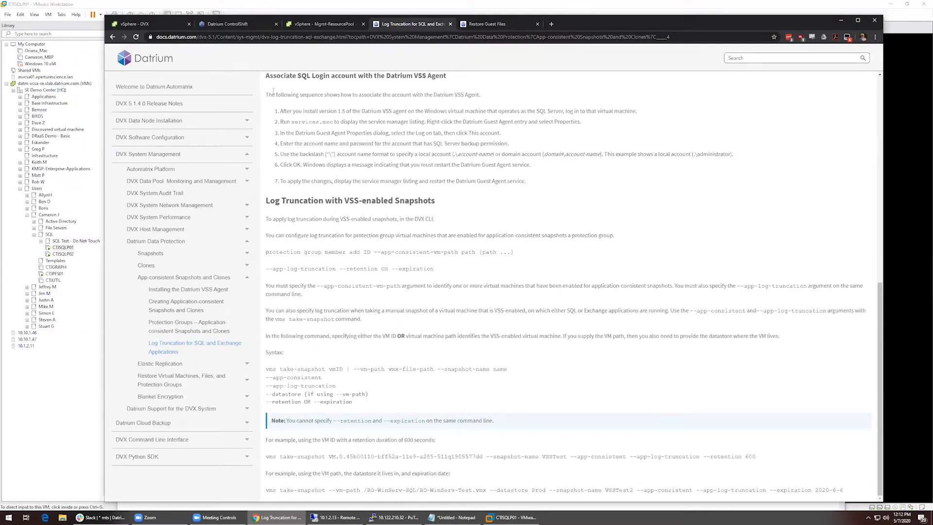
left_click(155, 23)
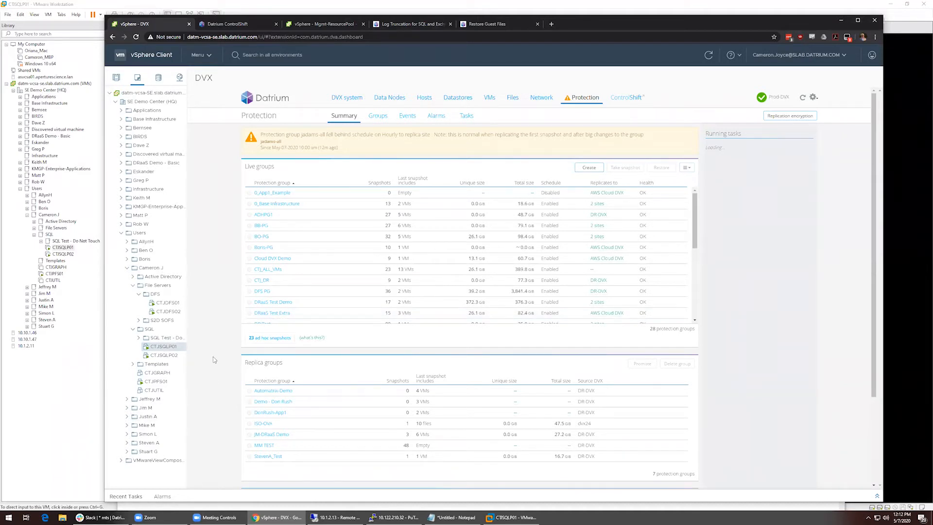
- Select CTJSQLP01 in the vSphere inventory and start restoring guest files from its latest CTJ_ALL_VMs snapshot
left_click(175, 356)
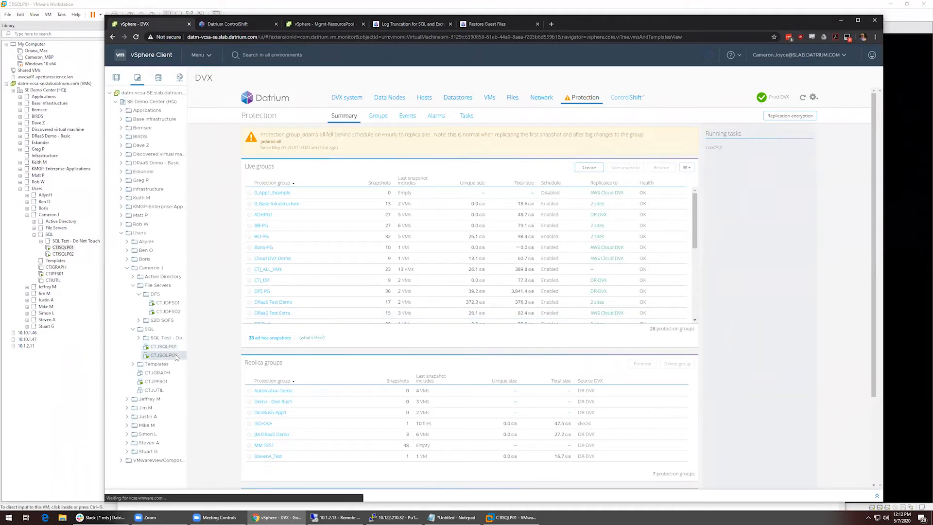
left_click(167, 347)
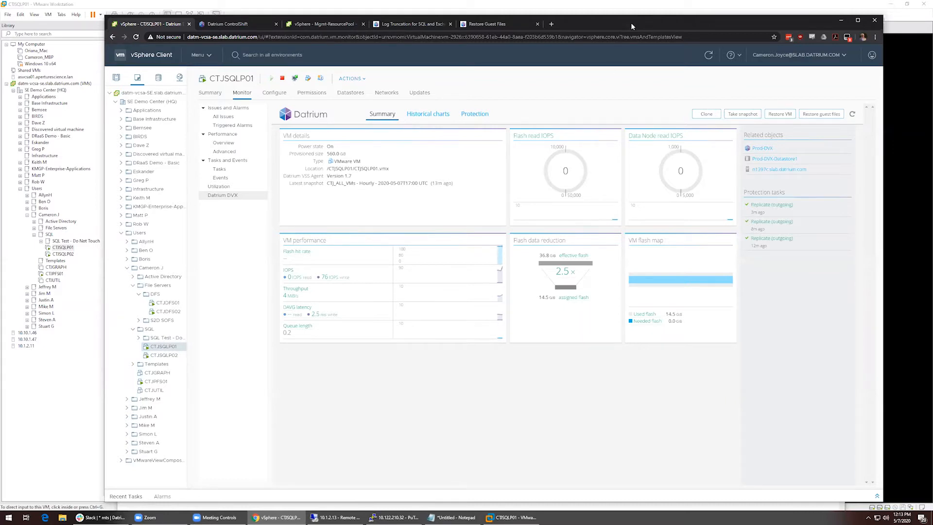
left_click_drag(631, 22, 607, 21)
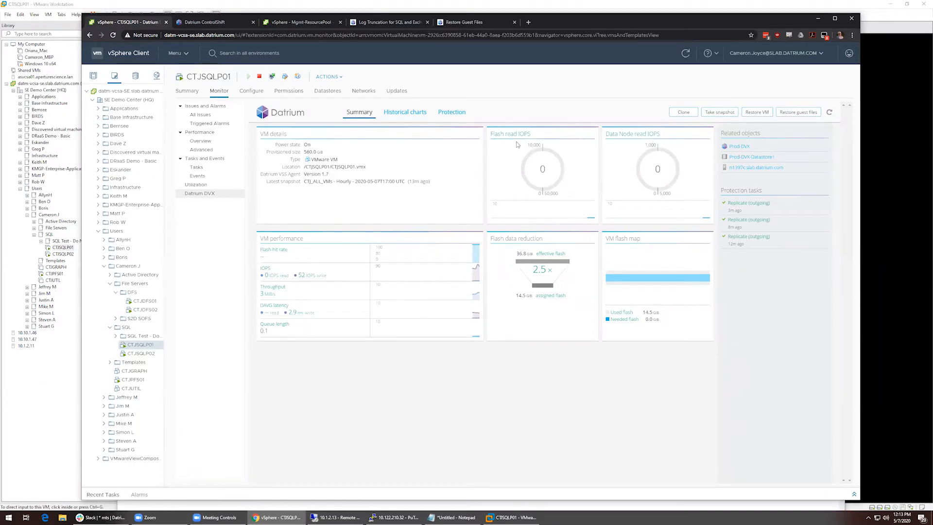
left_click(799, 113)
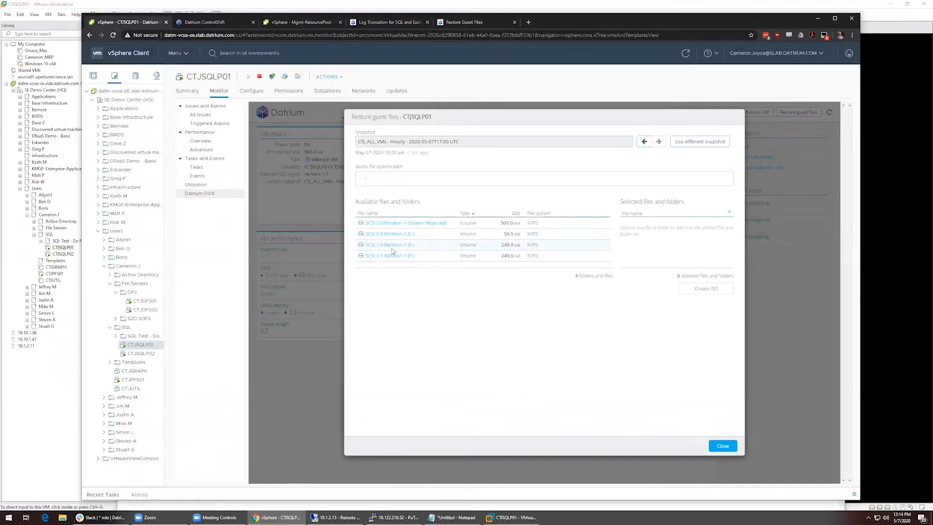
- Browse the E: volume to the MSSQL Data folder under Program Files and add DA_Snapshots.mdf to the files to restore
left_click(391, 245)
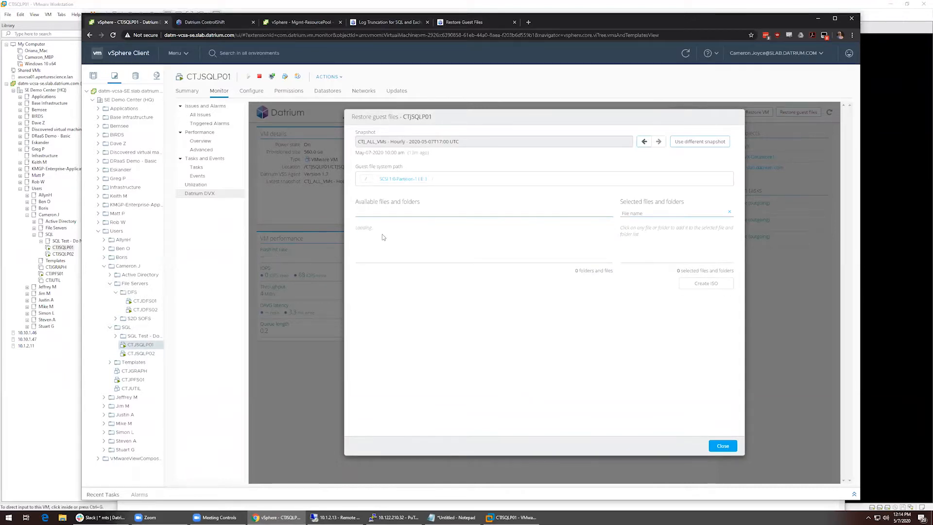
left_click(388, 246)
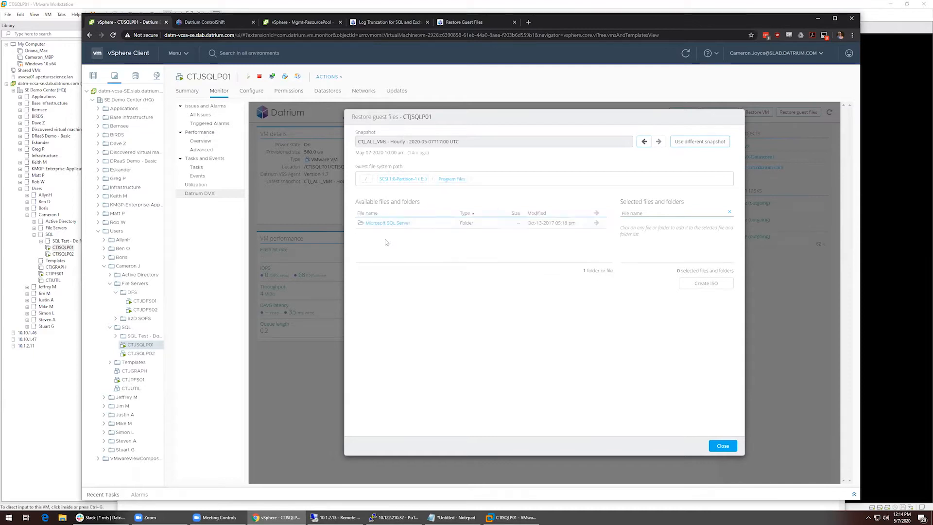
left_click(384, 224)
left_click(372, 223)
left_click(377, 223)
left_click(371, 223)
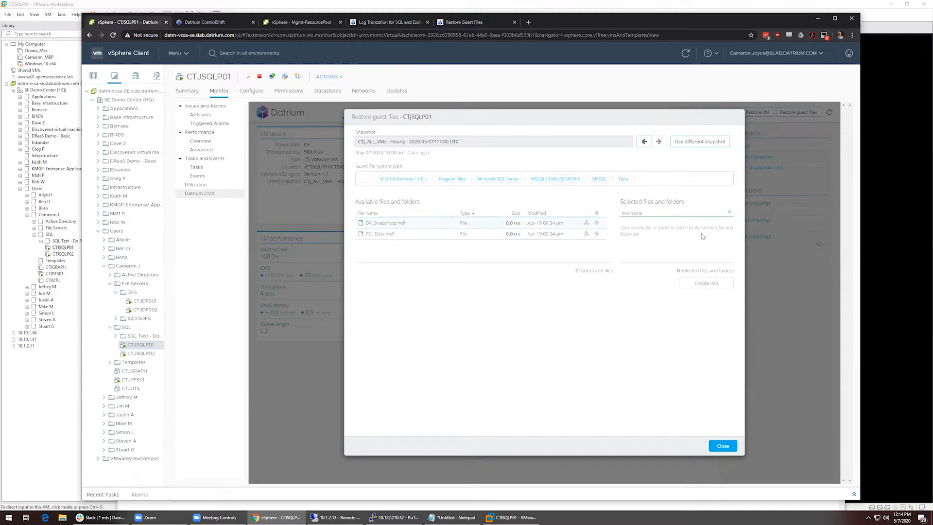
left_click(596, 223)
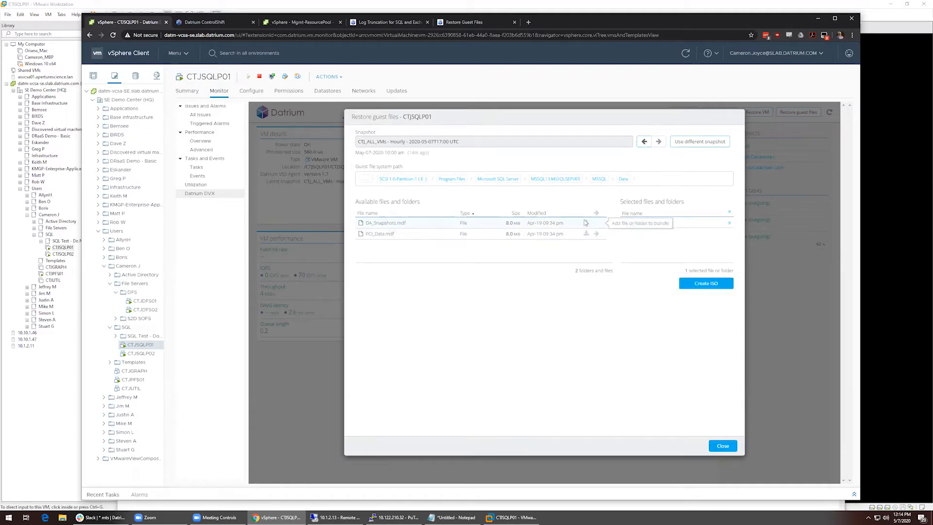
- Browse the F: volume to its MSSQL Data folder and add DA_Snapshots.mdf from there to the files to restore
left_click(417, 180)
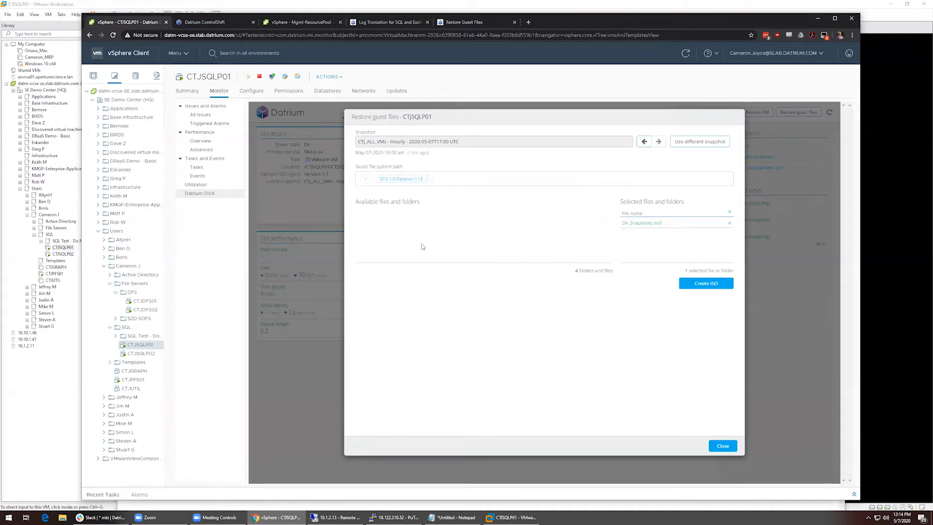
left_click(368, 179)
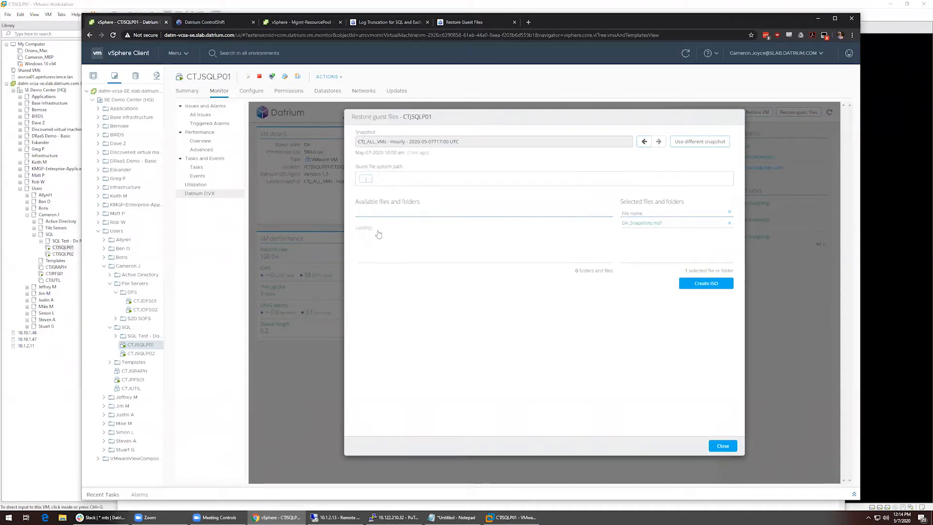
left_click(381, 246)
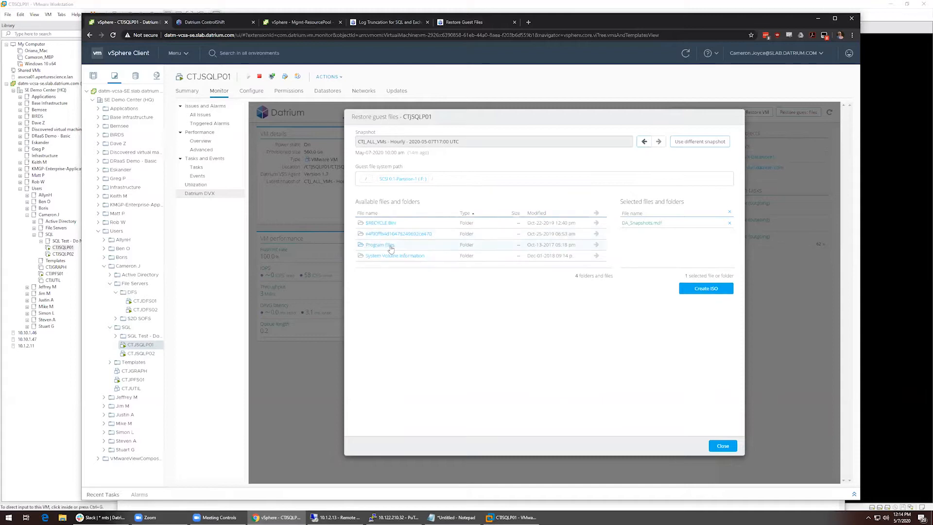
left_click(381, 245)
left_click(381, 227)
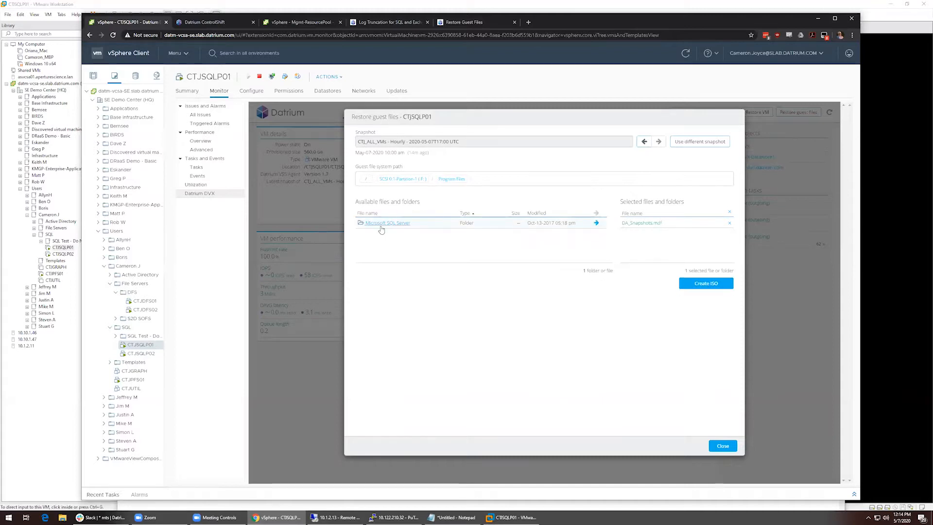
left_click(378, 225)
left_click(375, 226)
left_click(368, 222)
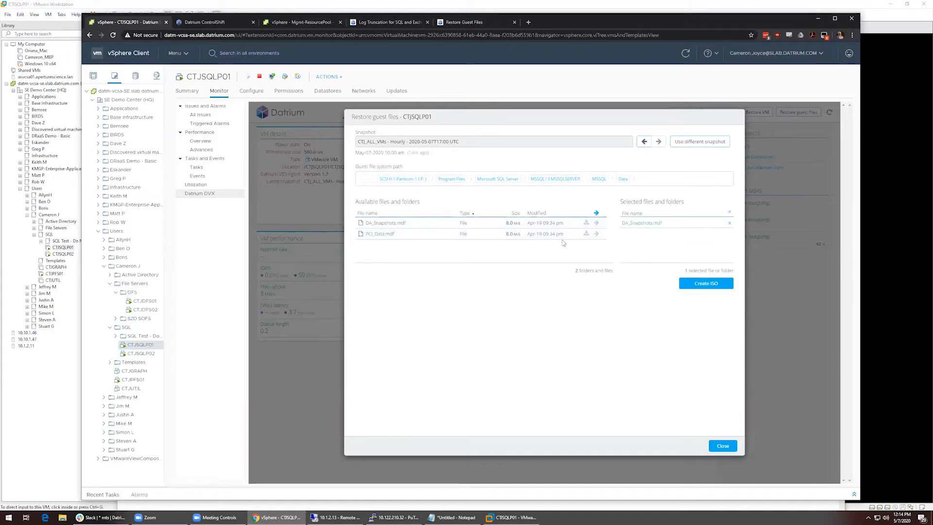
left_click(597, 224)
- Create an ISO of the selected guest files on Datastore1, with automatic deletion after 7 days
left_click(555, 180)
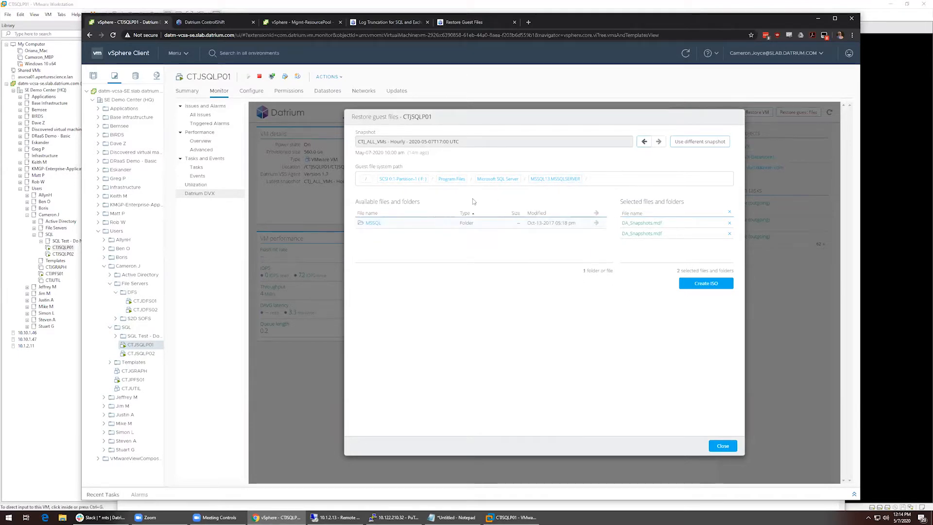
left_click(501, 180)
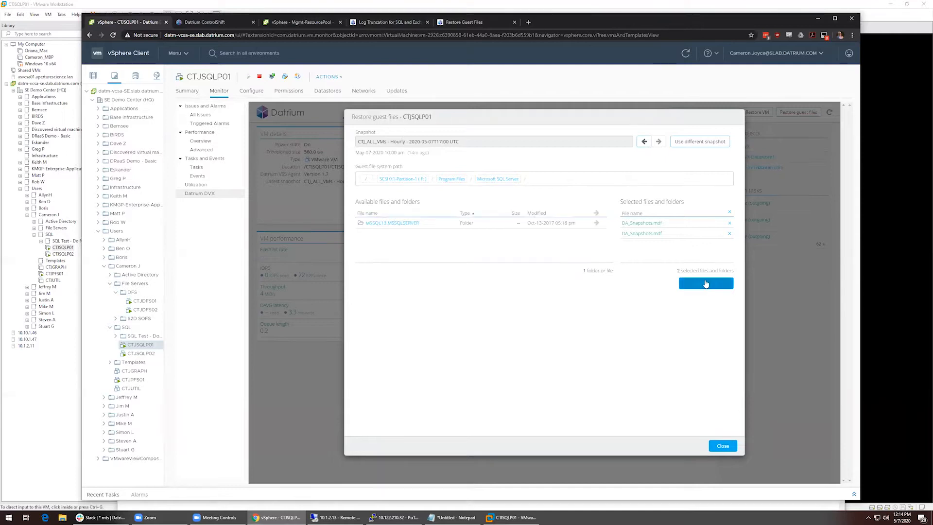
left_click(706, 284)
left_click(497, 171)
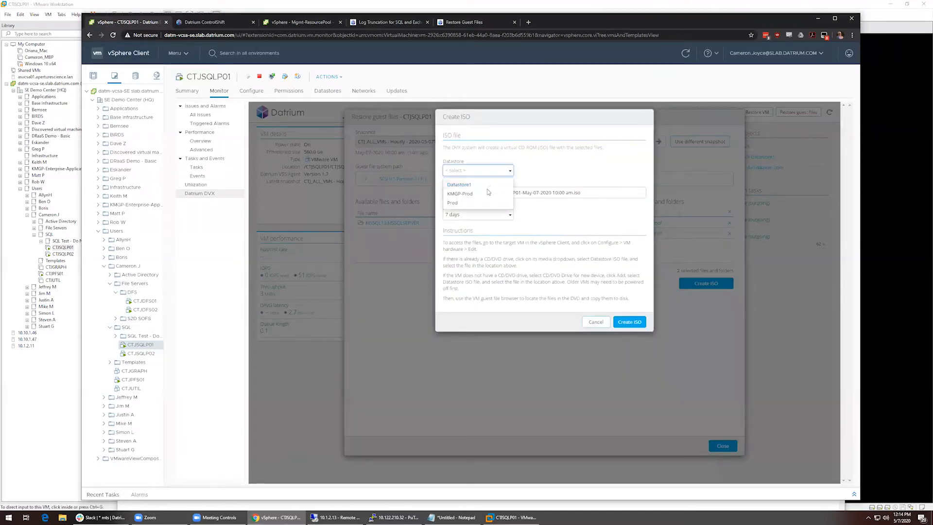
left_click(487, 189)
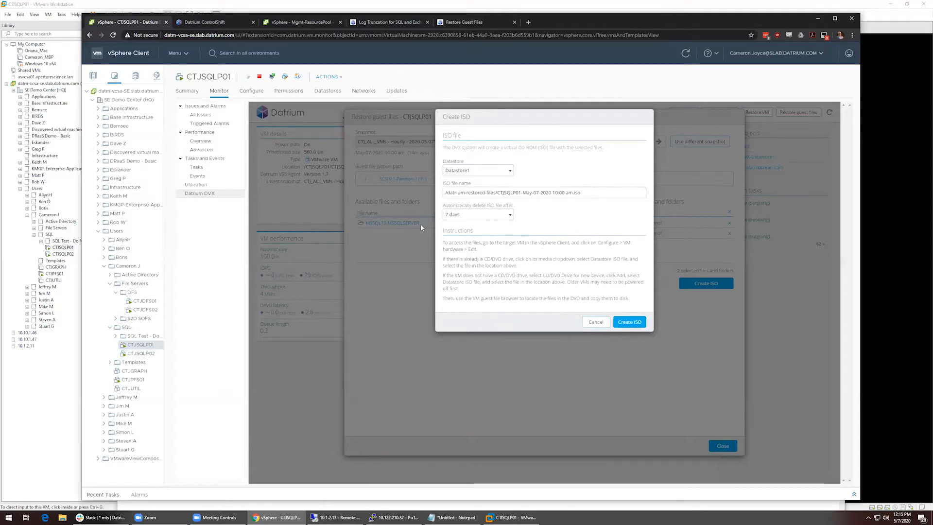
left_click(641, 330)
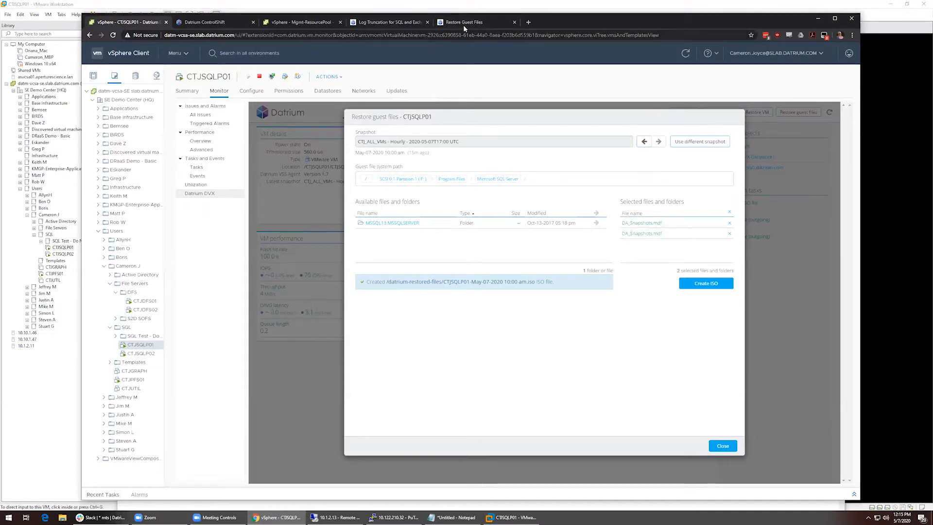
- Review the guest file recovery size limits and restrictions in the Restore Guest Files documentation
key("ctrl+shift+Tab")
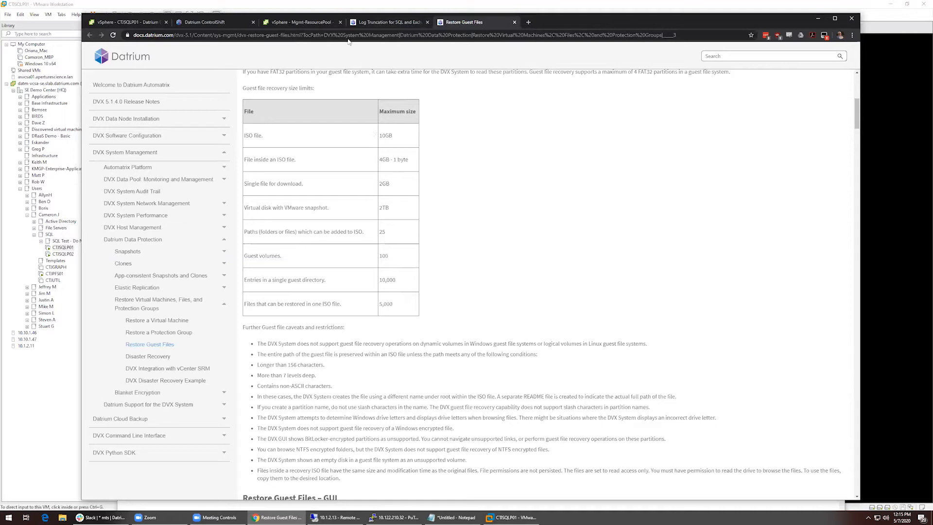
left_click(384, 25)
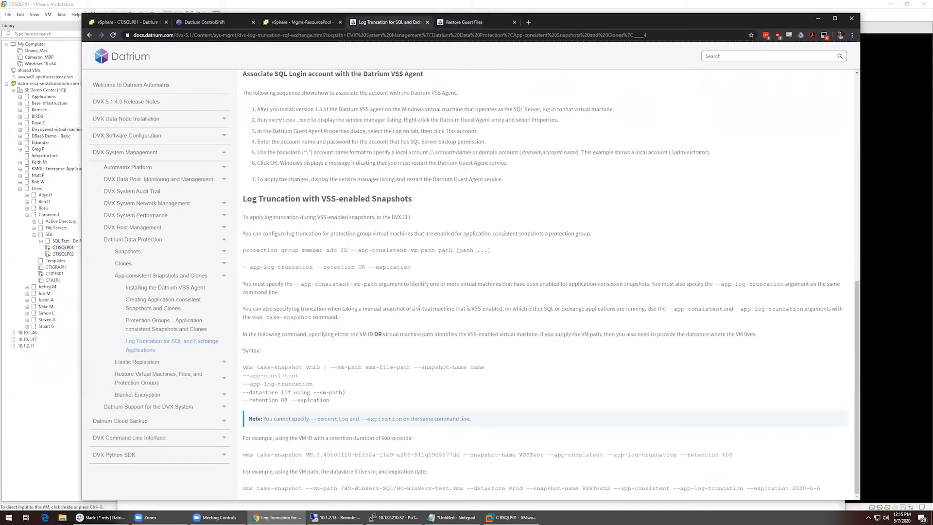
left_click(462, 23)
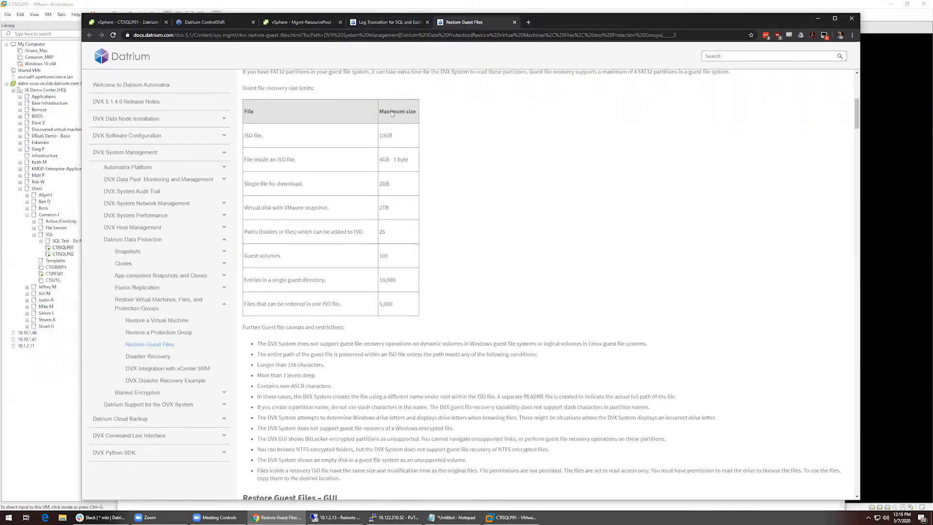
left_click(273, 22)
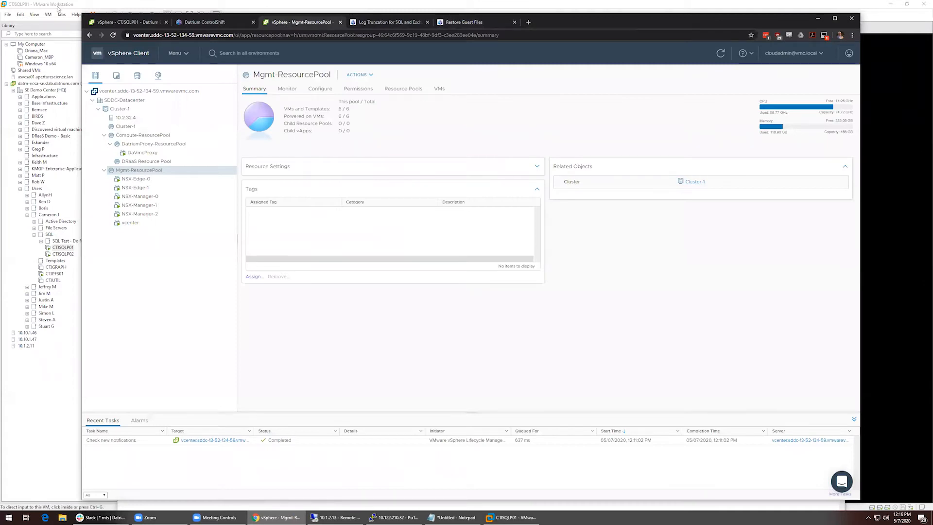
- Return to CTJSQLP01, close the guest file restore, and select the May-07 09:00 am CTJ_ALL_VMs snapshot in its protection list
left_click(104, 22)
left_click(721, 445)
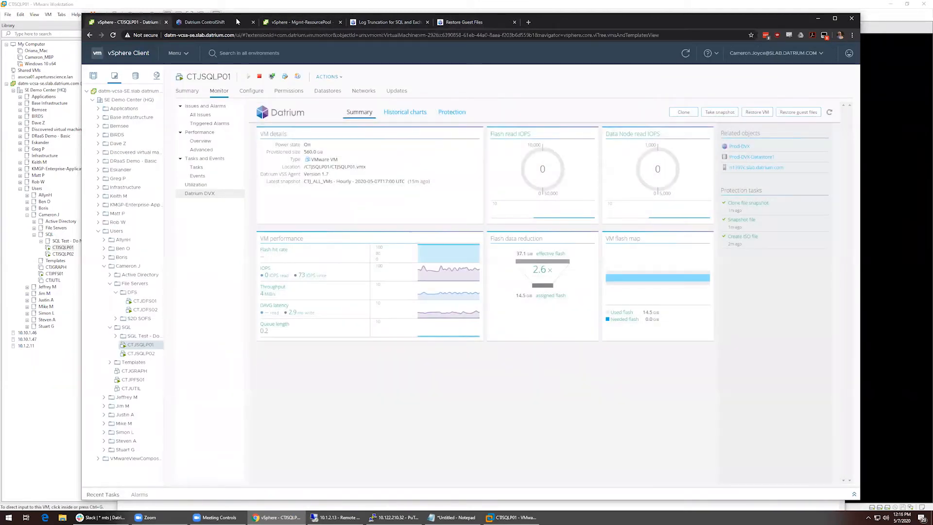
left_click(466, 113)
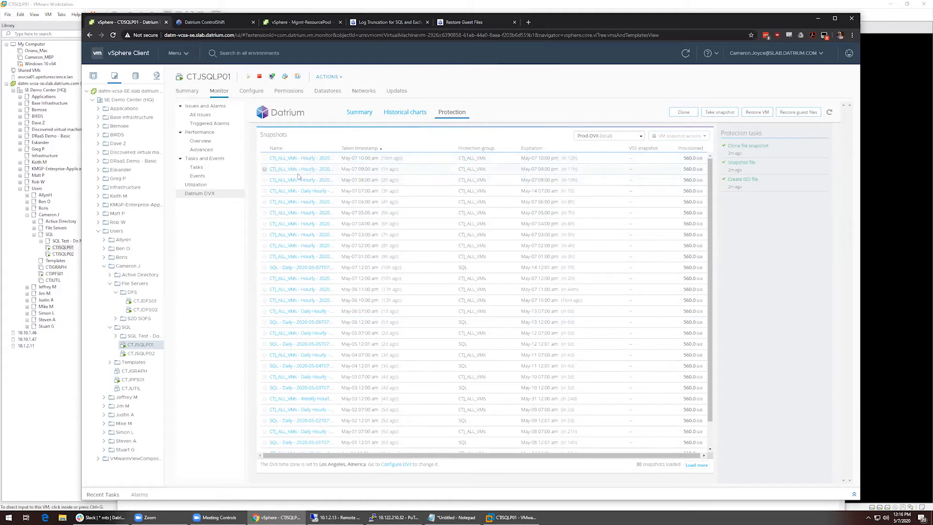
left_click(360, 170)
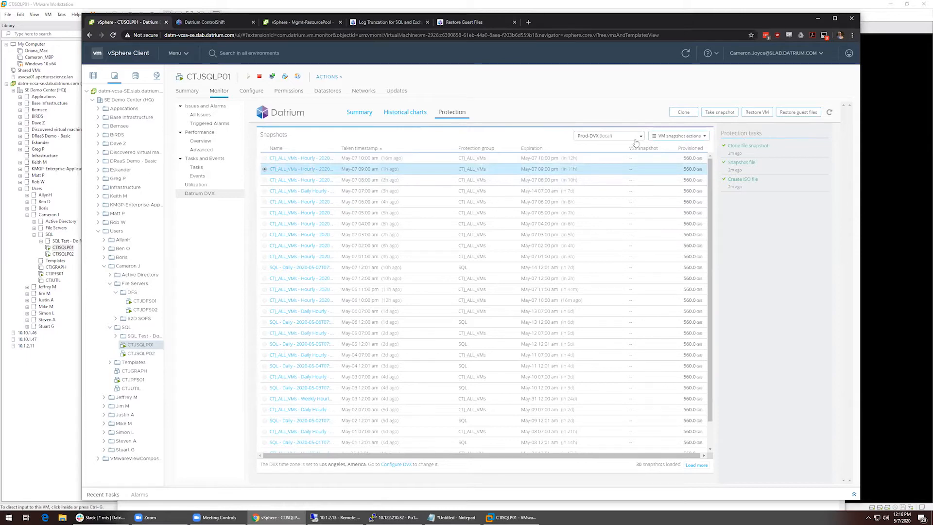
- Try to clone the CTJSQLP01_1.vmdk virtual disk from the selected snapshot to Datastore1
left_click(680, 136)
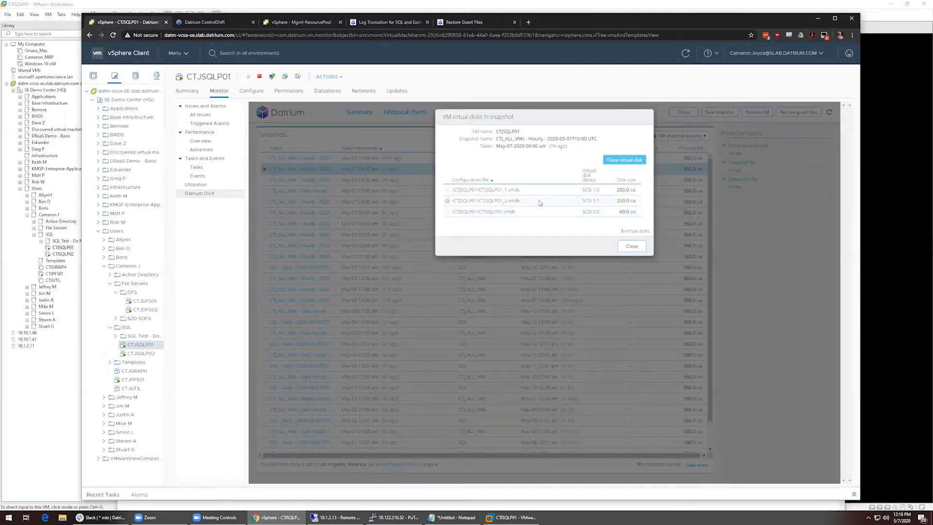
left_click(531, 193)
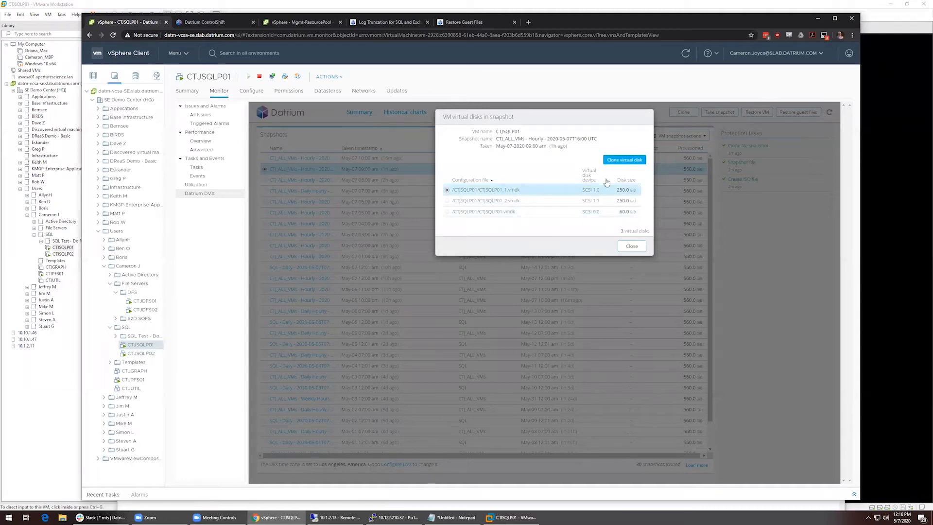
left_click(623, 160)
left_click(478, 212)
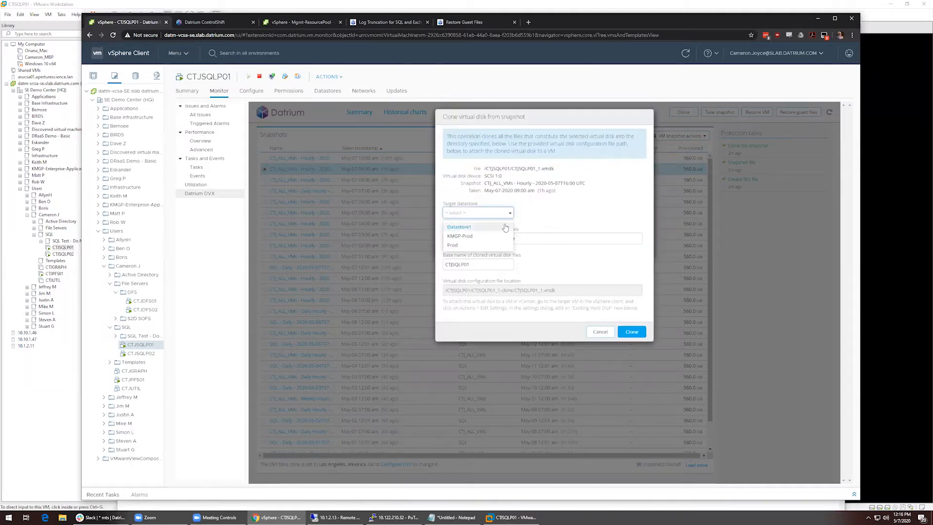
left_click(454, 221)
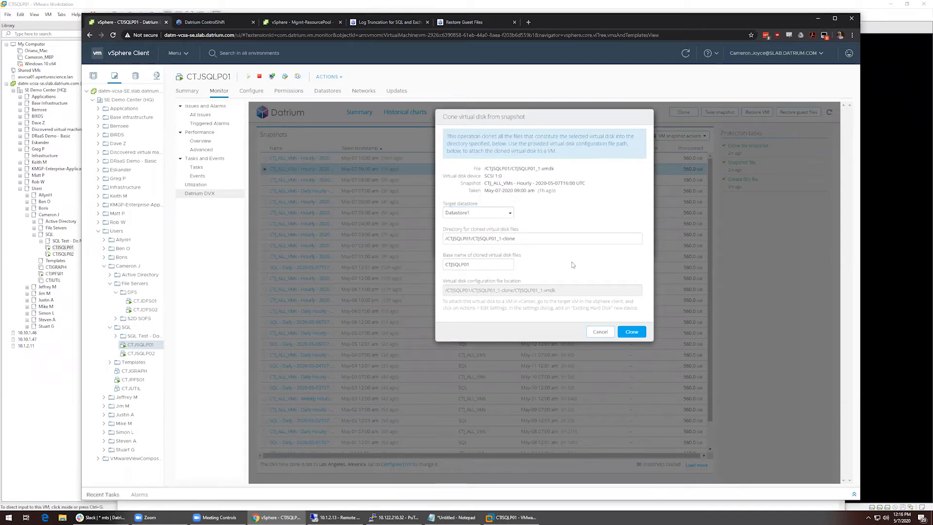
left_click(632, 332)
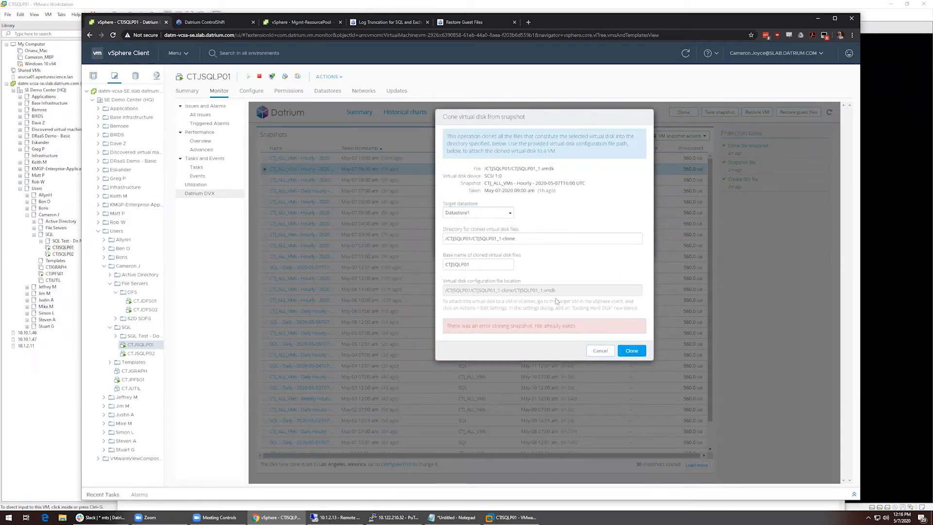
- Set the clone directory to /CTJSQLP01/CTJSQLP01_01-clone and clone the virtual disk
left_click(558, 241)
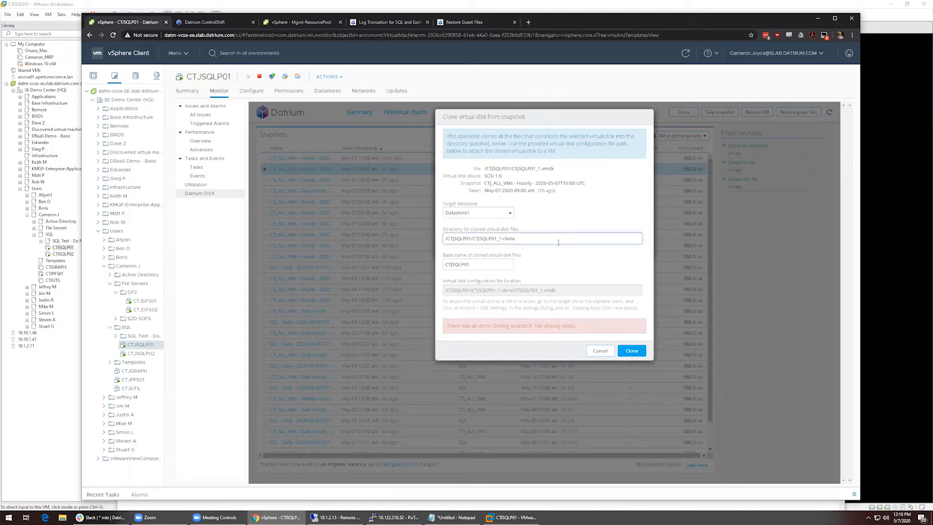
type("0")
left_click(620, 352)
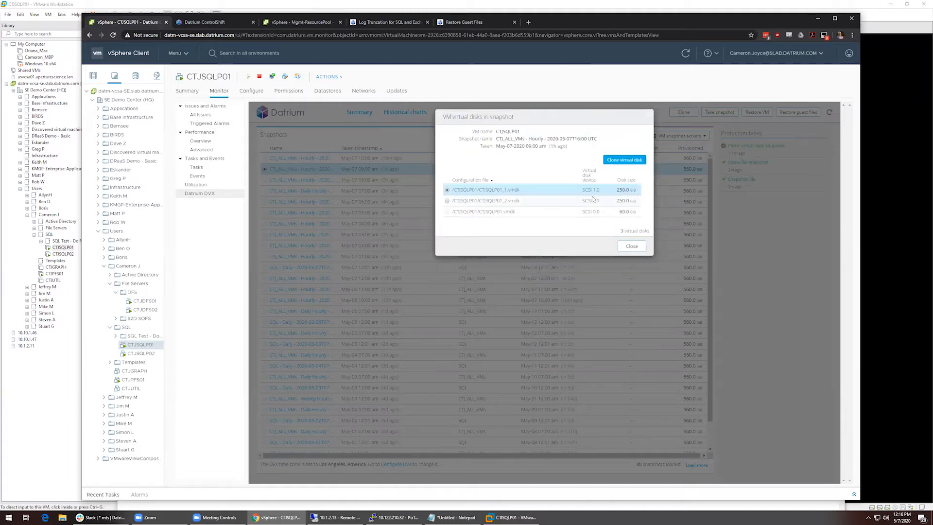
- Clone the snapshot's CTJSQLP01_2.vmdk virtual disk to Datastore1 and close the list of virtual disks
left_click(592, 199)
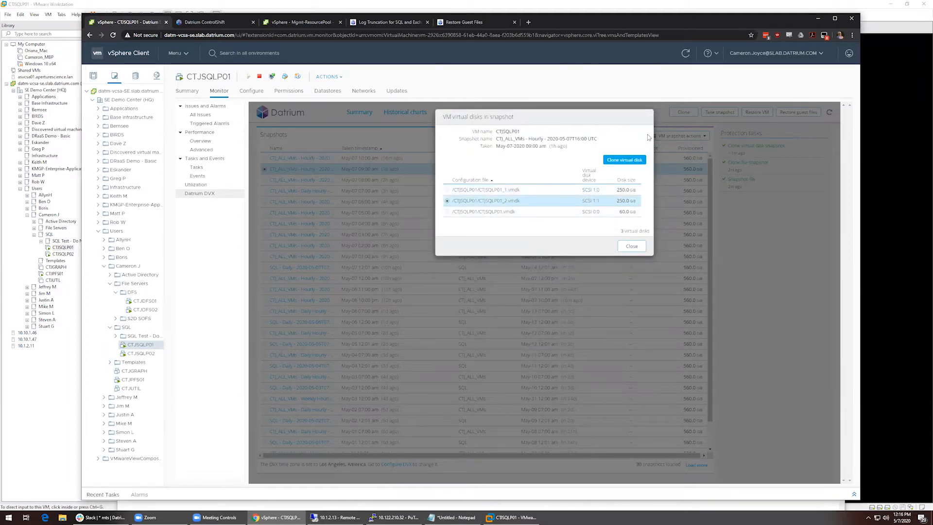
left_click(624, 159)
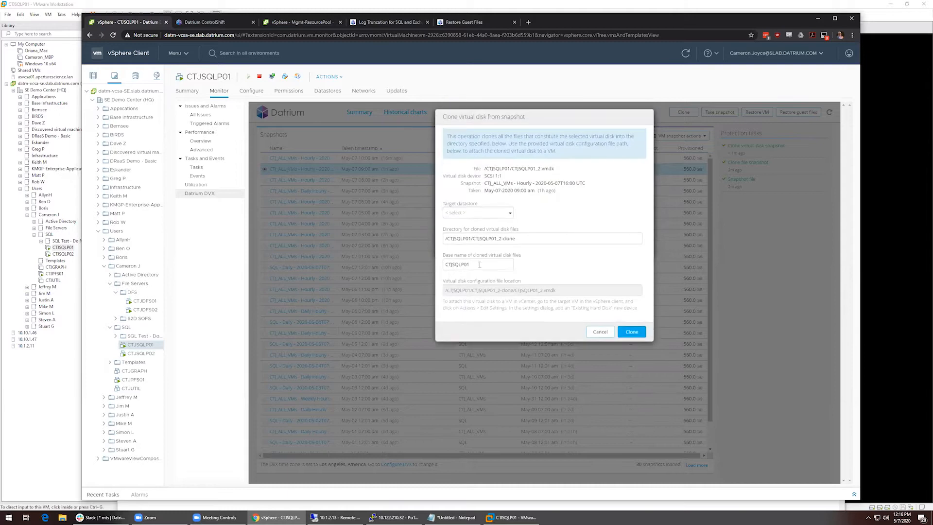
left_click(489, 213)
left_click(474, 225)
left_click(631, 331)
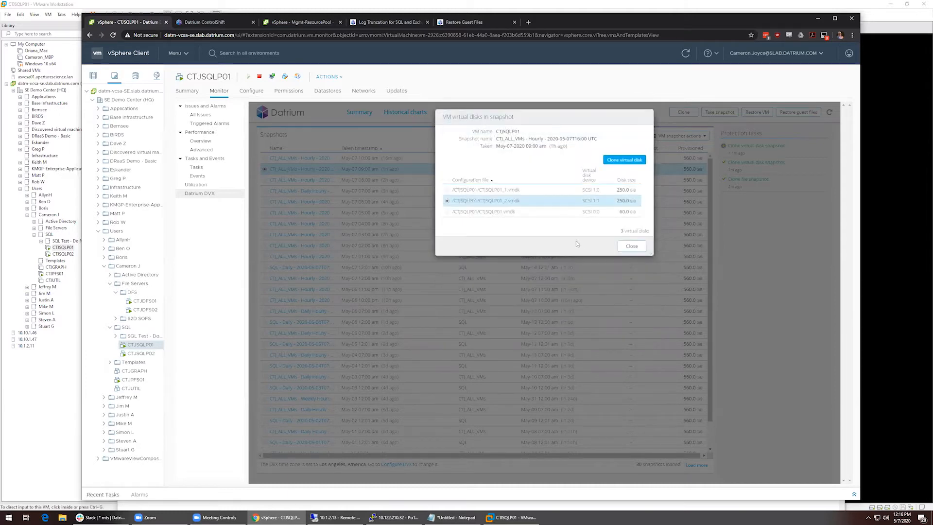
left_click(632, 247)
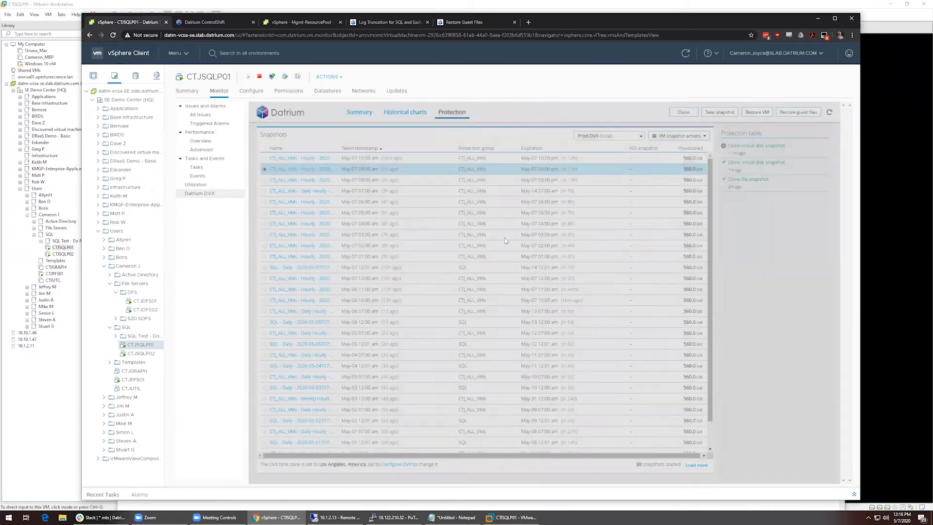
- Open the virtual machine settings of CTJSQLP01 for editing
right_click(140, 345)
left_click(182, 369)
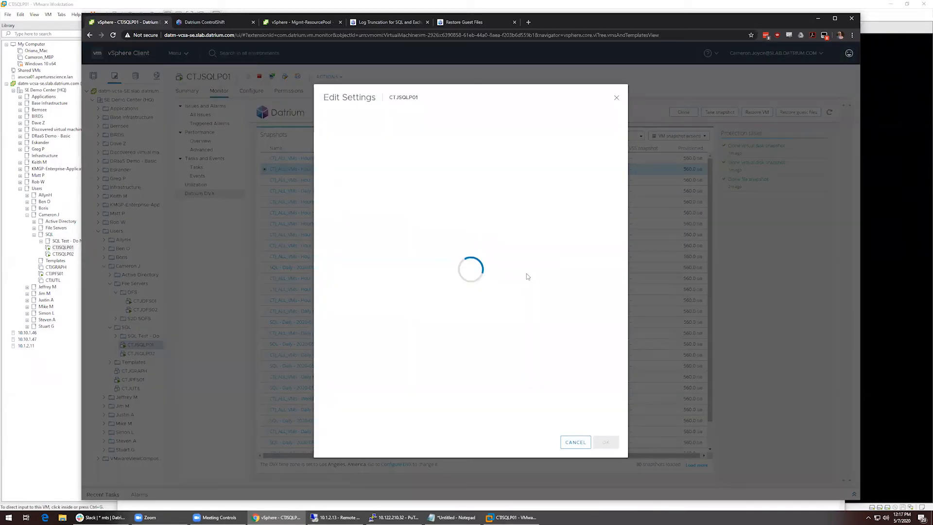
left_click(590, 128)
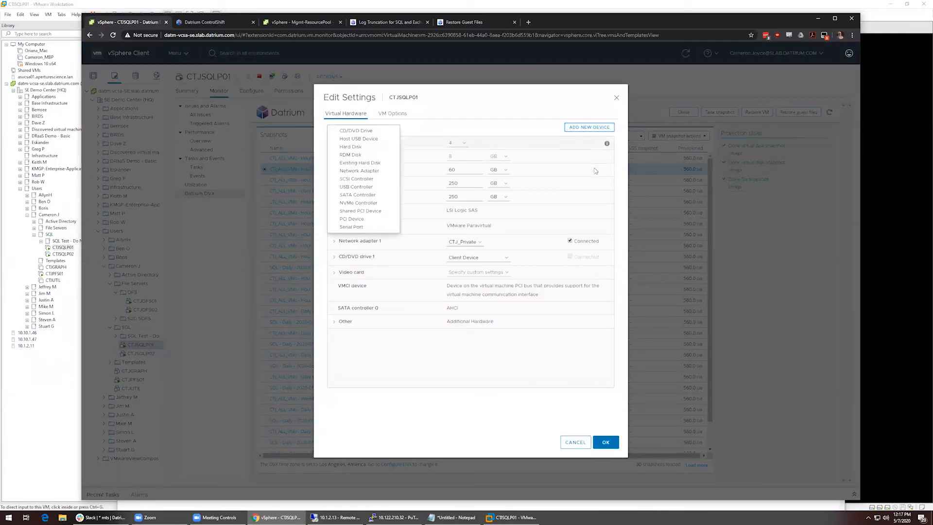
left_click(385, 148)
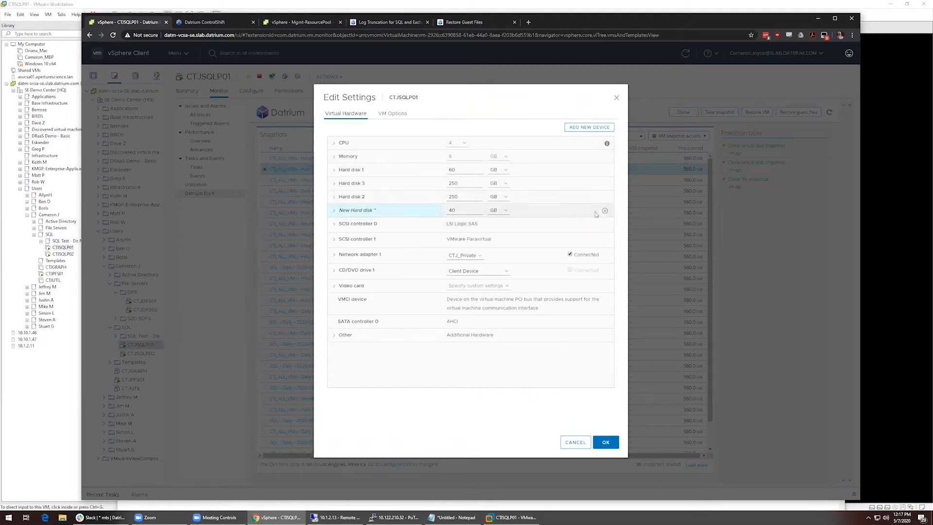
left_click(604, 212)
- Add the existing hard disk CTJSQLP01_1.vmdk from the CTJSQLP01_01-clone folder under CTJSQLP01 on Prod-DVX-Datastore1
left_click(589, 127)
left_click(387, 163)
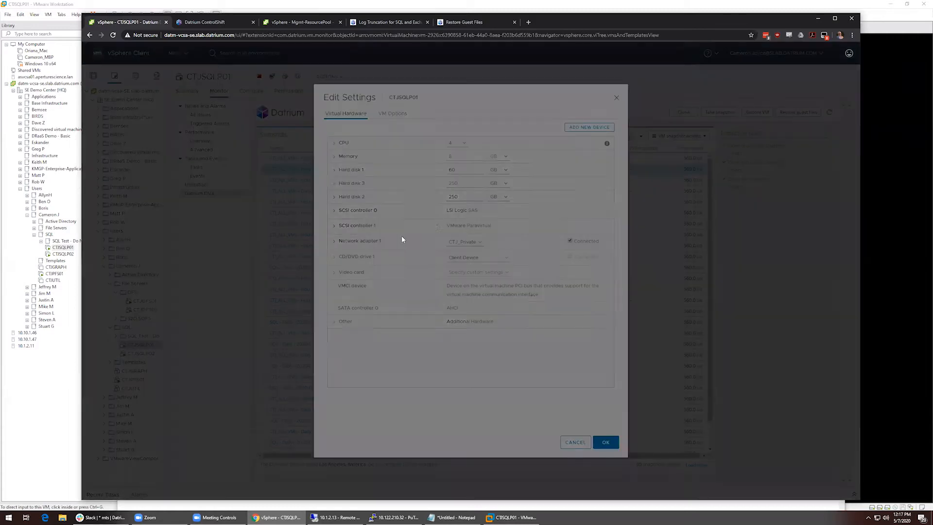
left_click(387, 221)
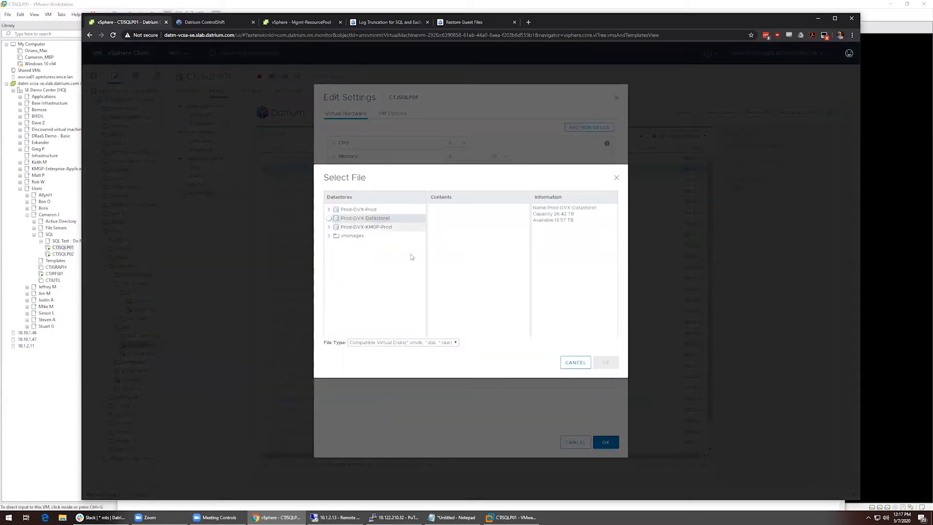
scroll(388, 272, "down", 5)
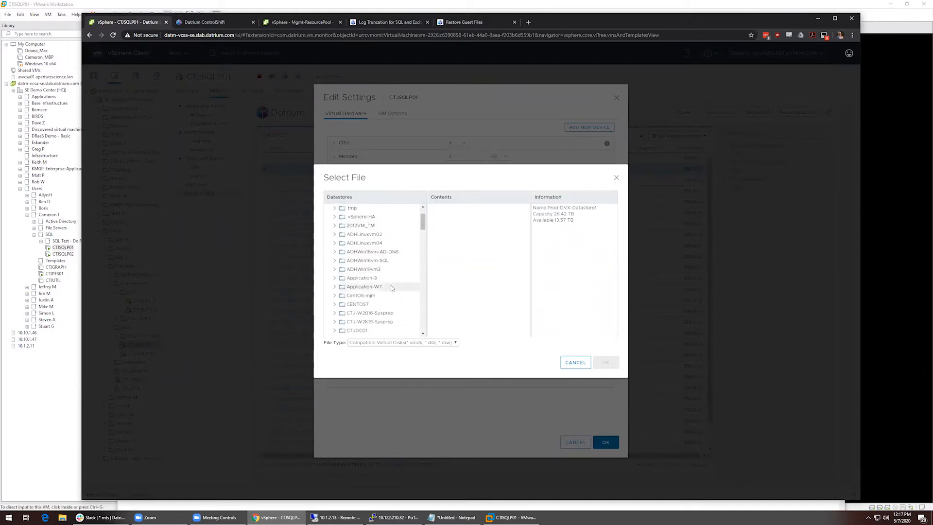
scroll(388, 280, "down", 3)
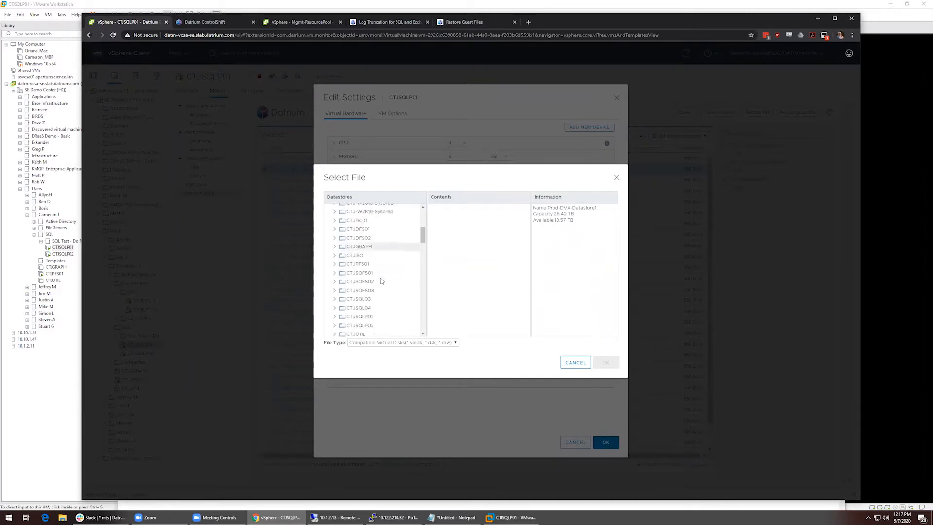
left_click(391, 281)
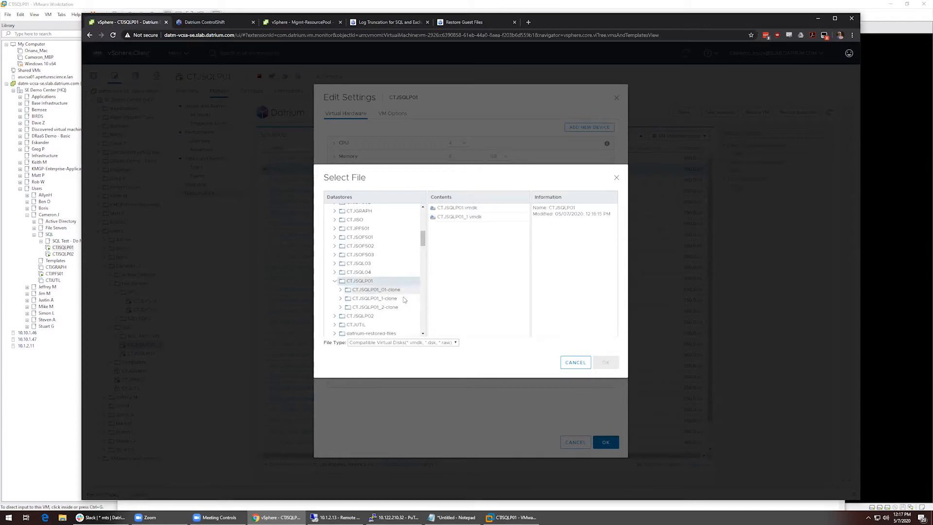
left_click(413, 287)
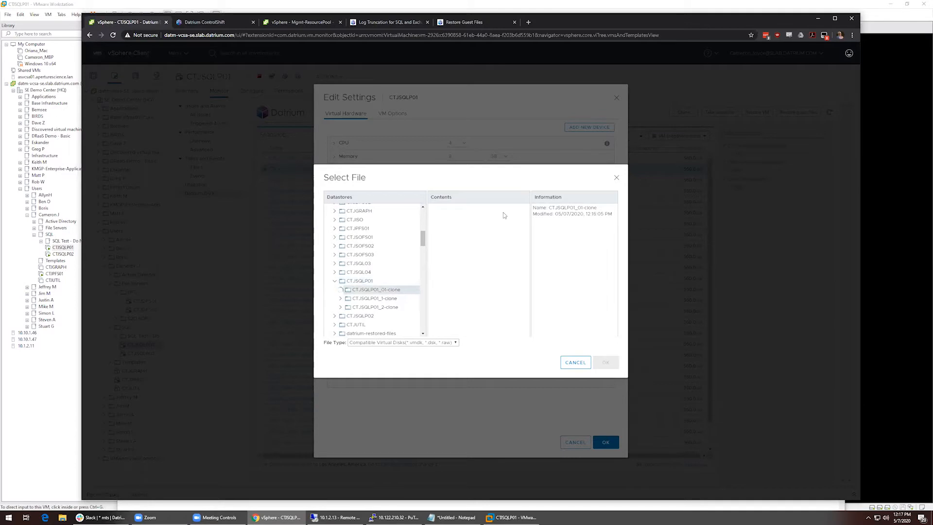
left_click(456, 212)
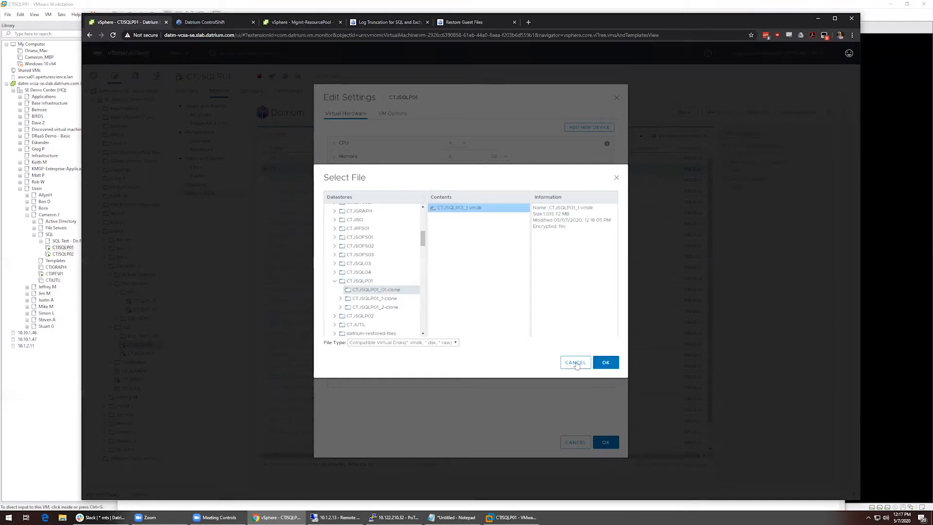
left_click(604, 363)
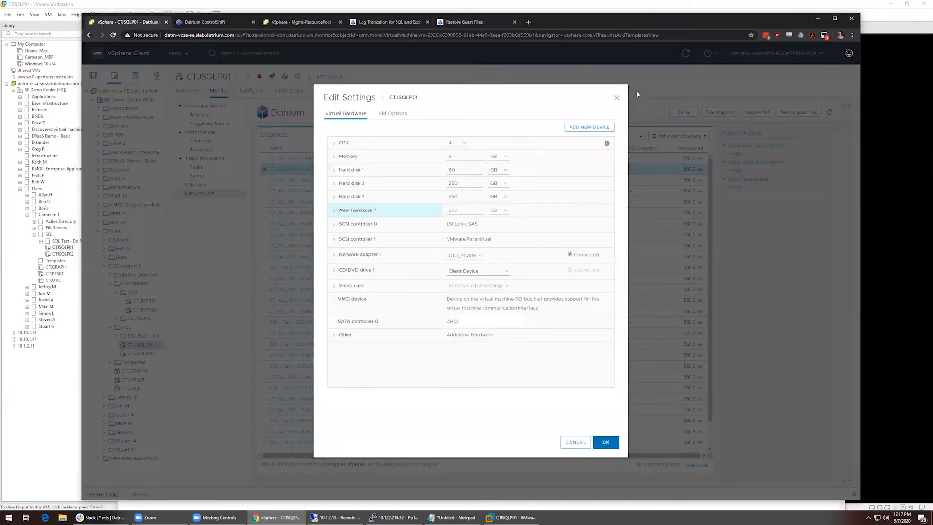
left_click(590, 128)
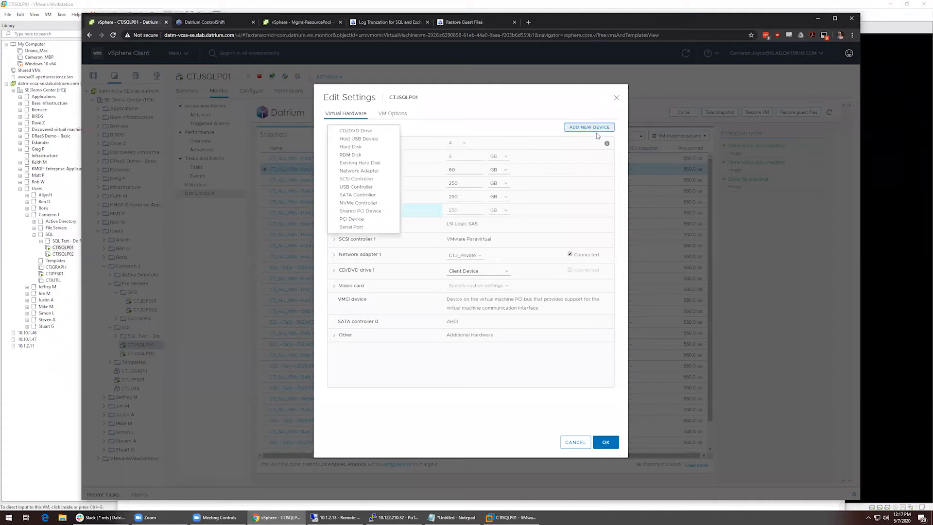
left_click(370, 170)
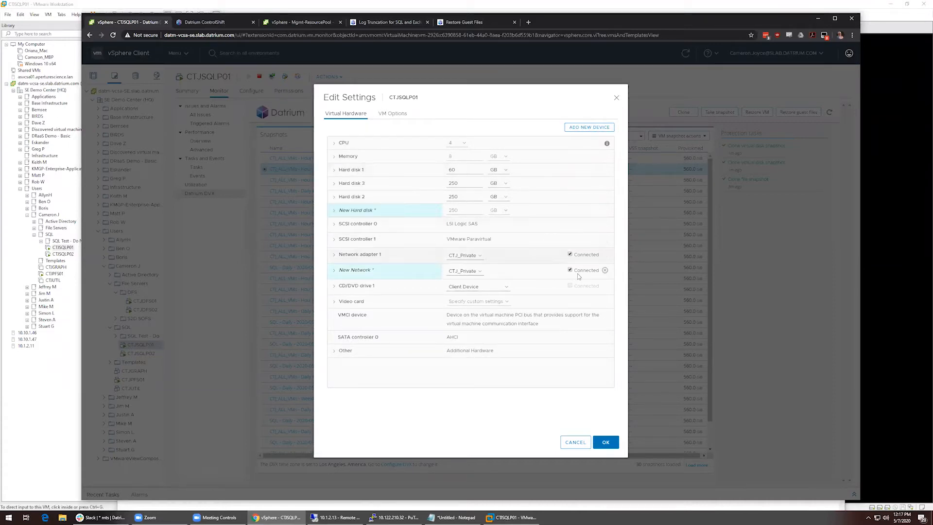
left_click(604, 270)
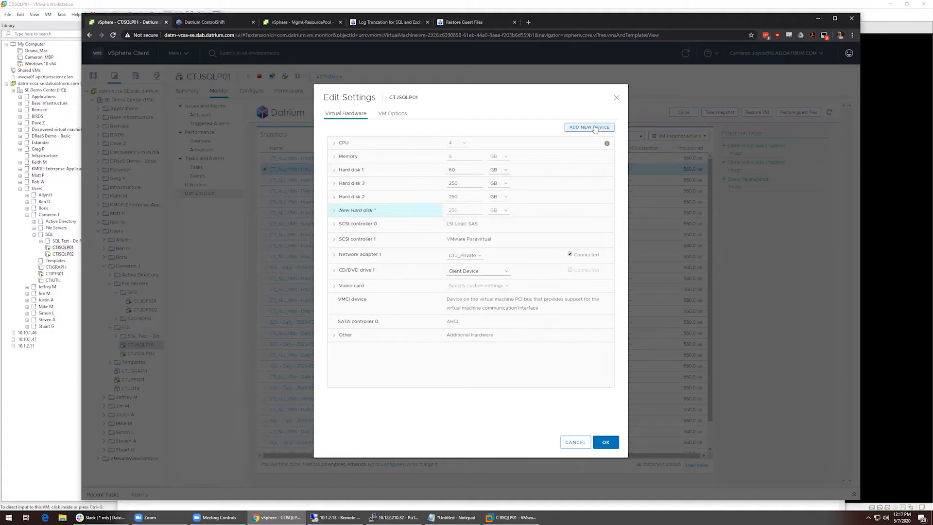
- Add the existing hard disk CTJSQLP01_2.vmdk from the CTJSQLP01_2-clone folder on Prod-DVX-Datastore1 and apply the virtual machine settings
left_click(589, 127)
left_click(362, 162)
left_click(387, 220)
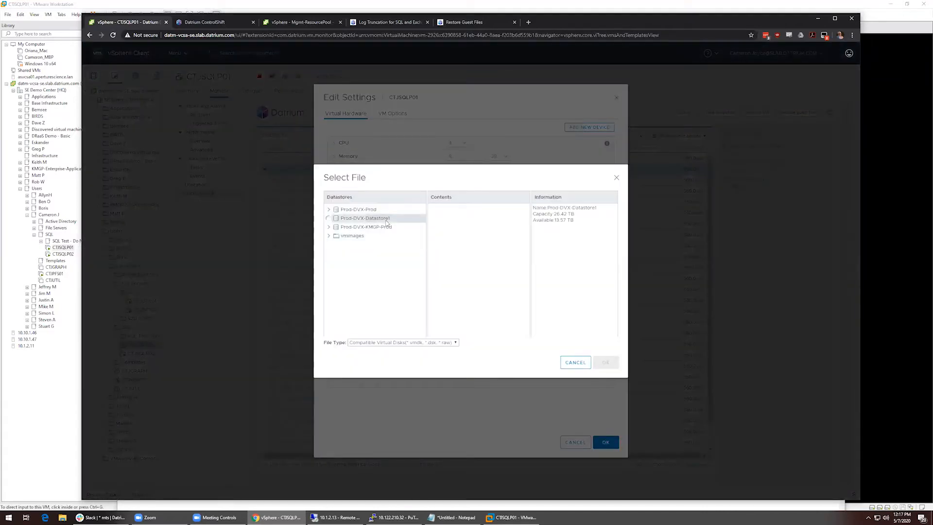
scroll(408, 253, "down", 5)
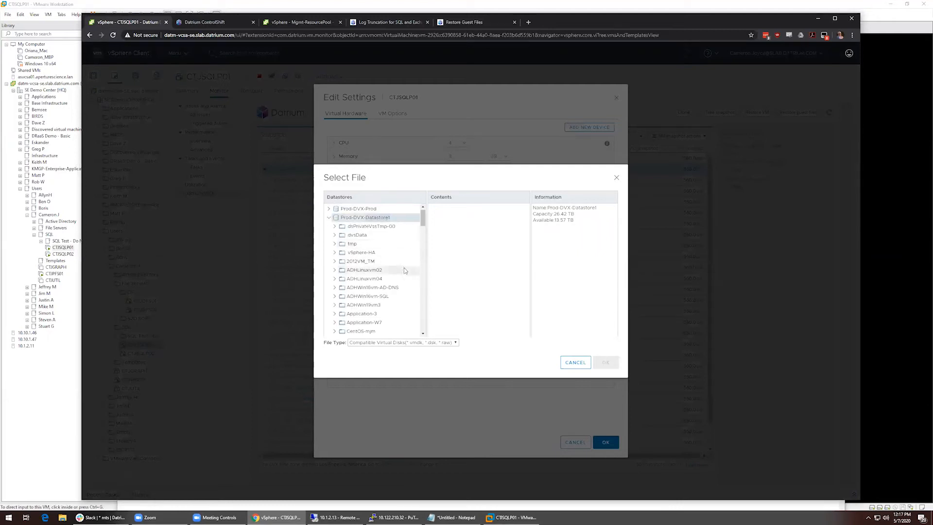
scroll(393, 280, "down", 3)
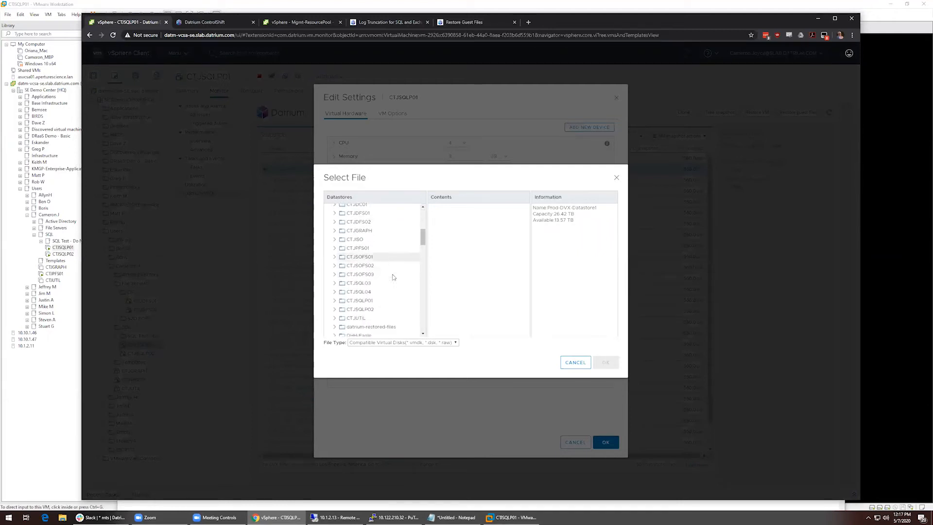
left_click(389, 286)
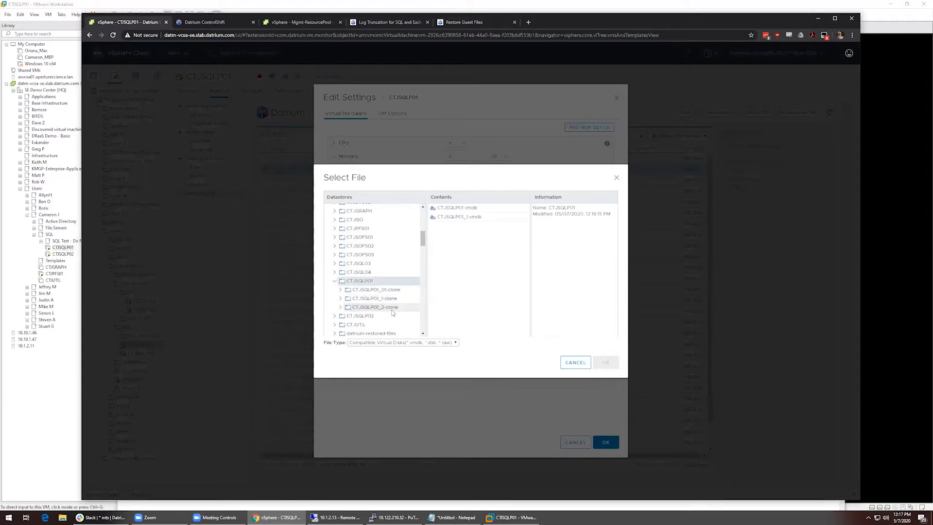
left_click(391, 309)
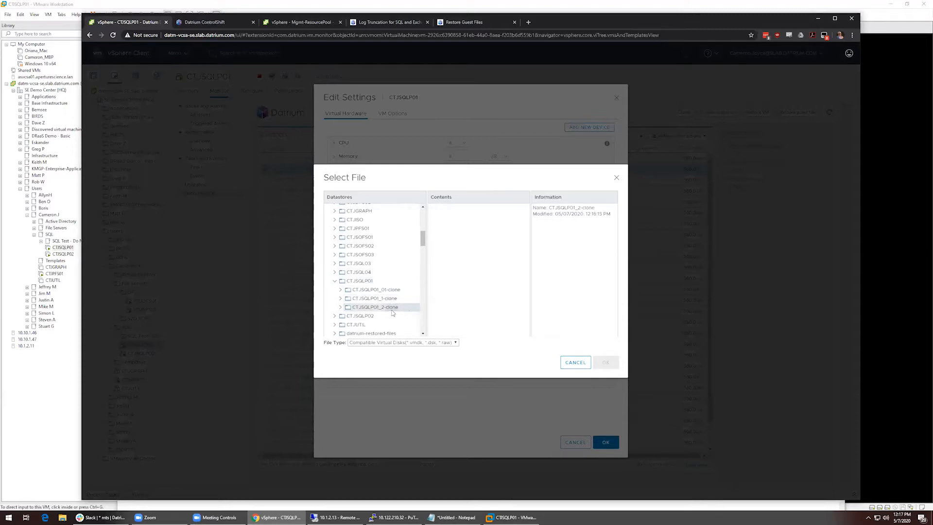
left_click(467, 209)
left_click(605, 364)
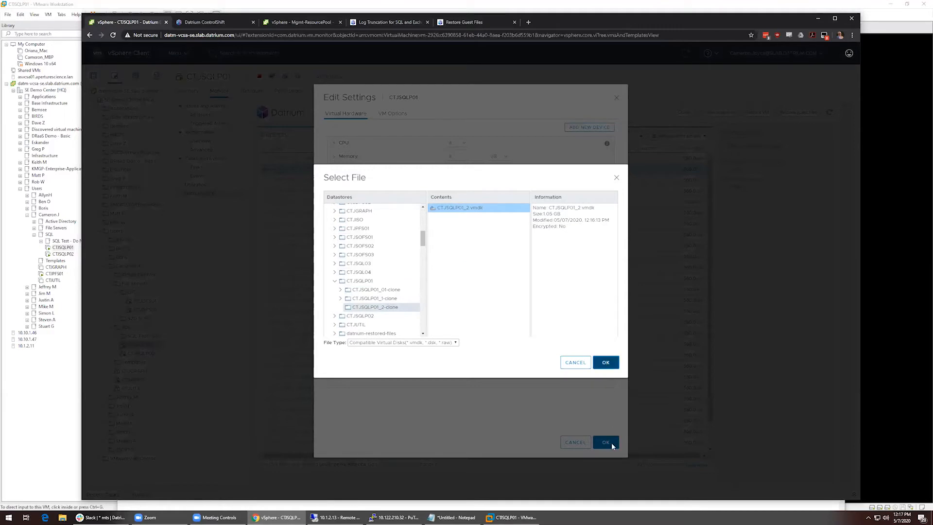
left_click(606, 441)
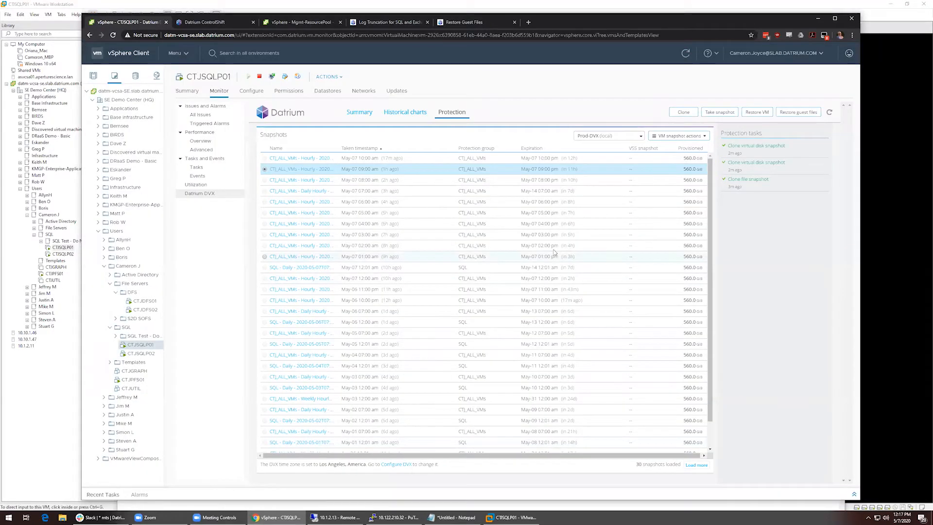
- Switch to the CTJSQLP01 guest in VMware Workstation and open Disk Management there
key("alt+Tab")
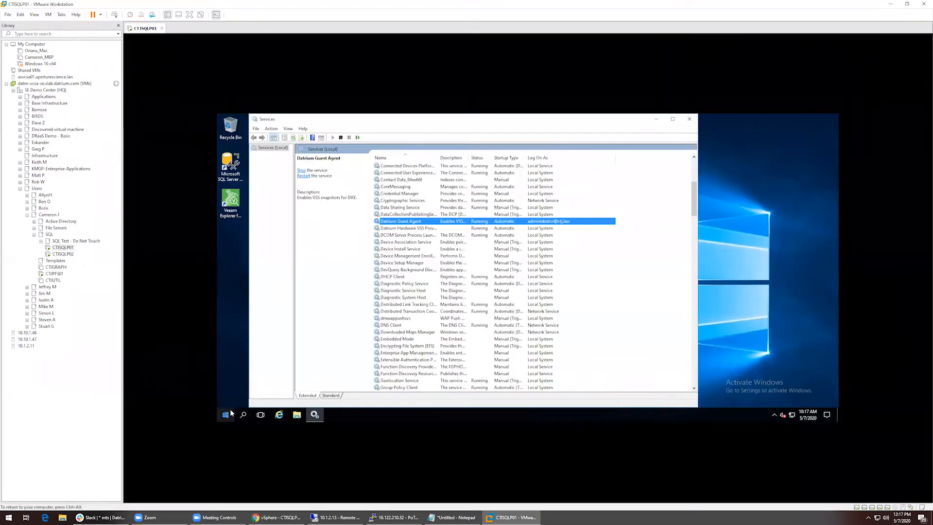
right_click(225, 414)
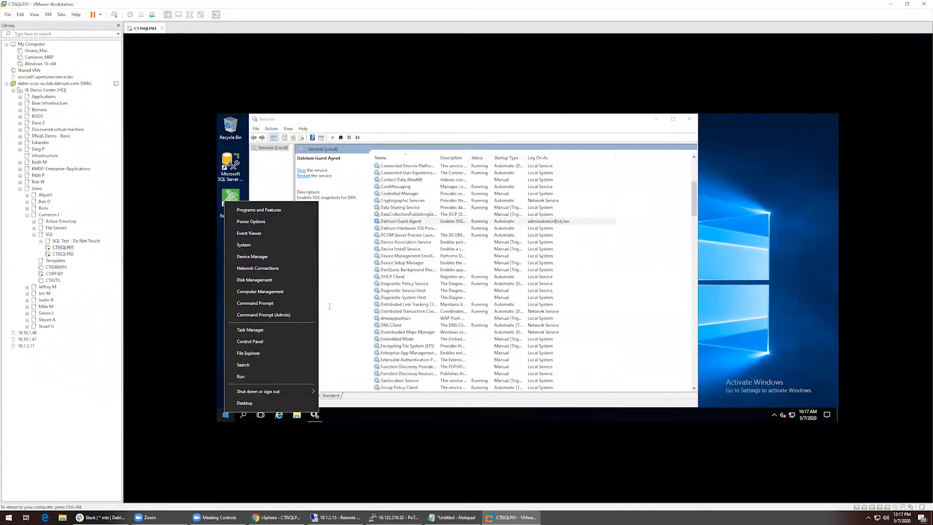
left_click(292, 279)
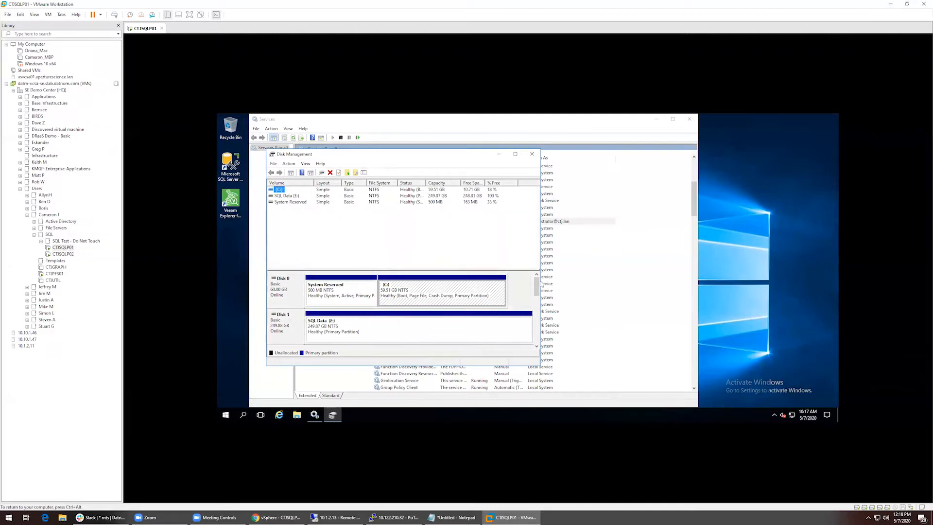
- Bring Disk 3 and Disk 4 online and view the mounted drives under This PC in File Explorer
scroll(537, 292, "down", 3)
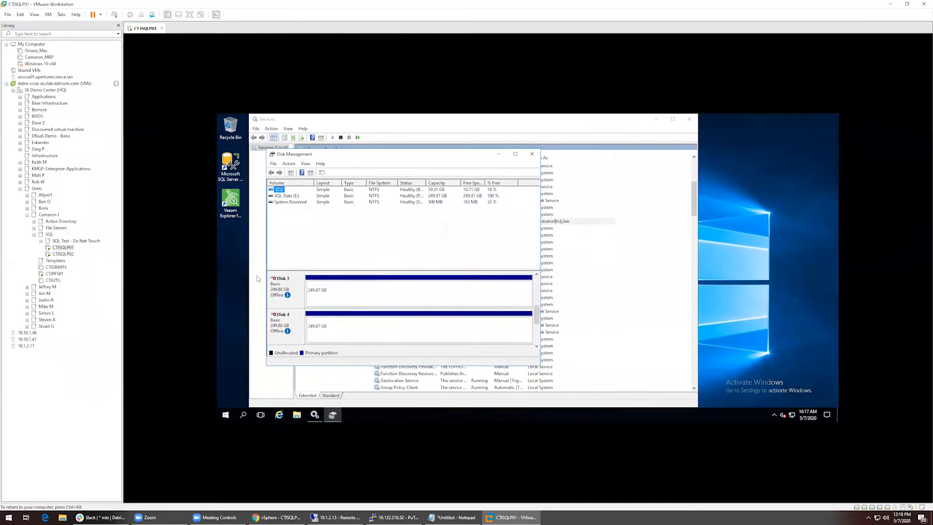
right_click(285, 290)
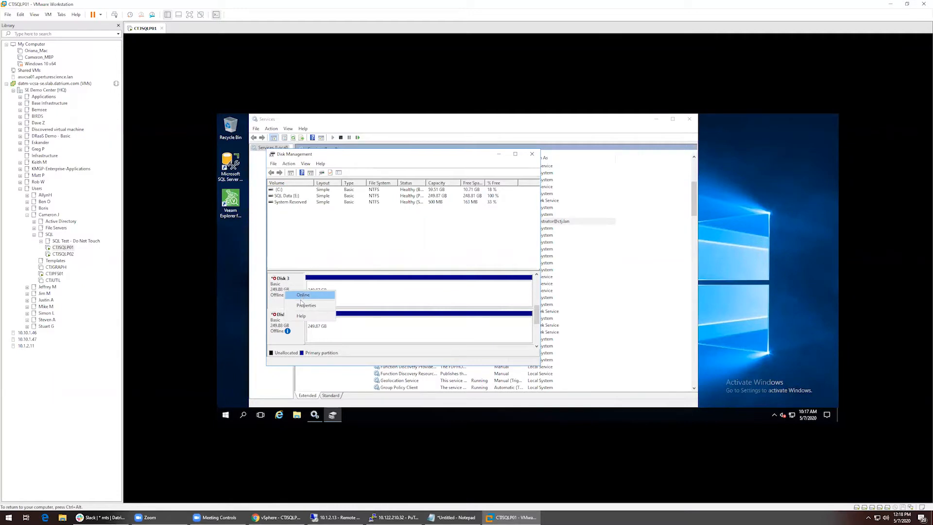
left_click(302, 296)
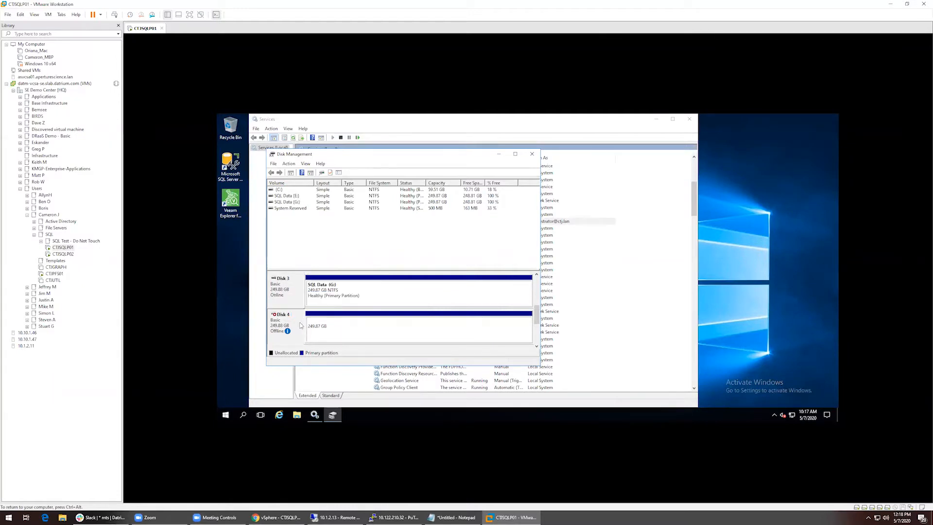
right_click(301, 324)
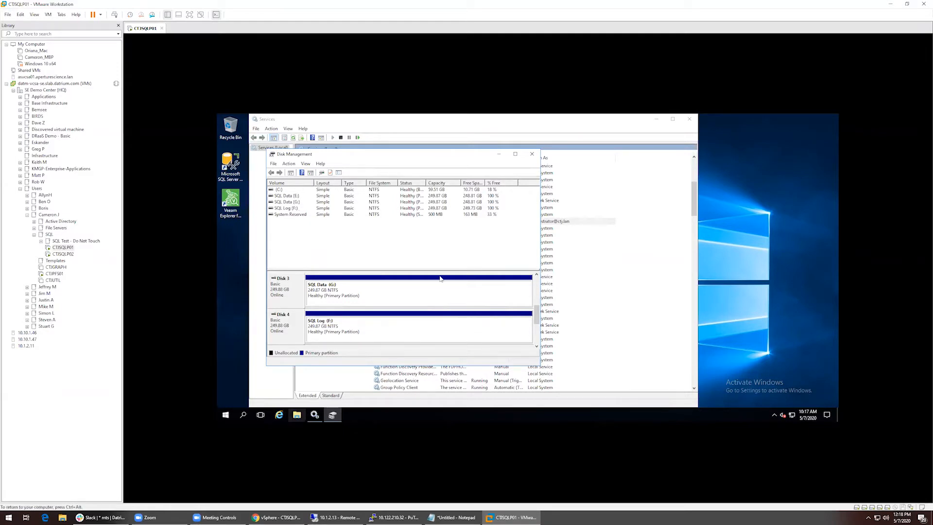
left_click(296, 415)
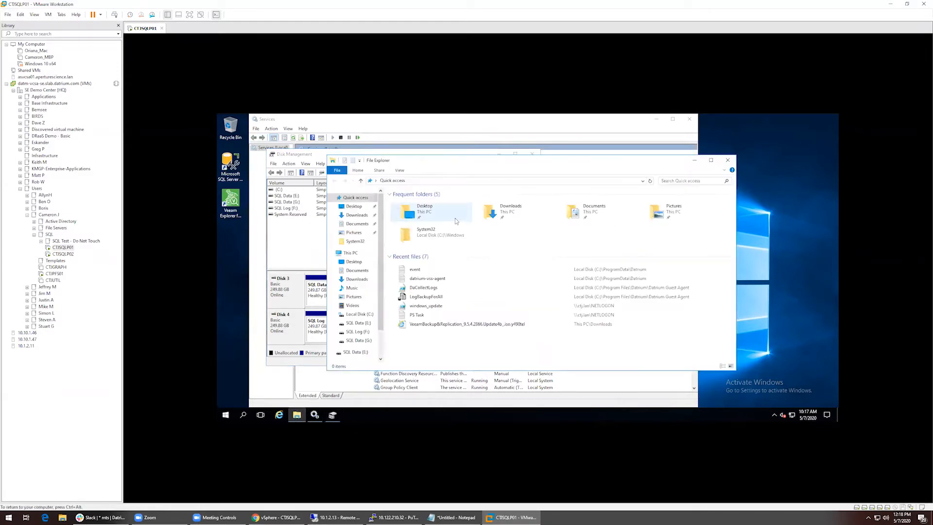
left_click(346, 253)
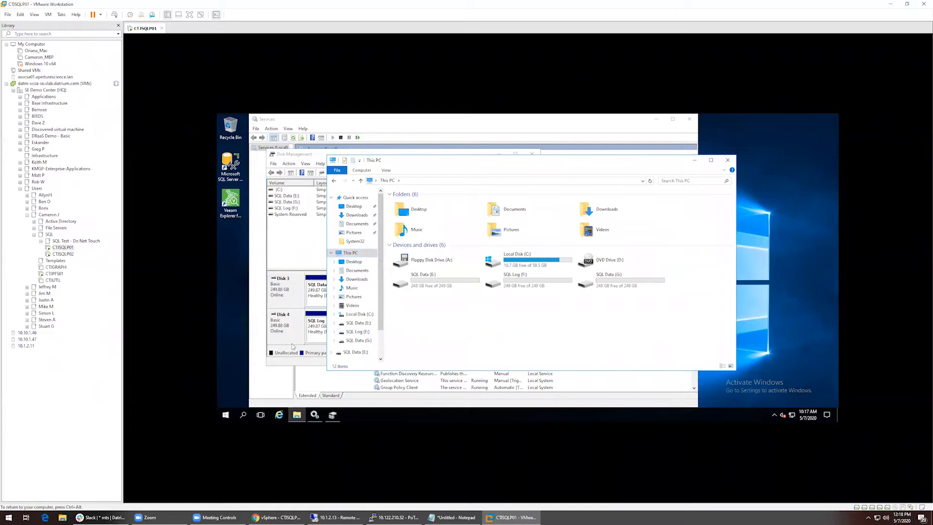
- Change the drive letter of the SQL Log volume on Disk 4 to H in Disk Management
left_click(318, 333)
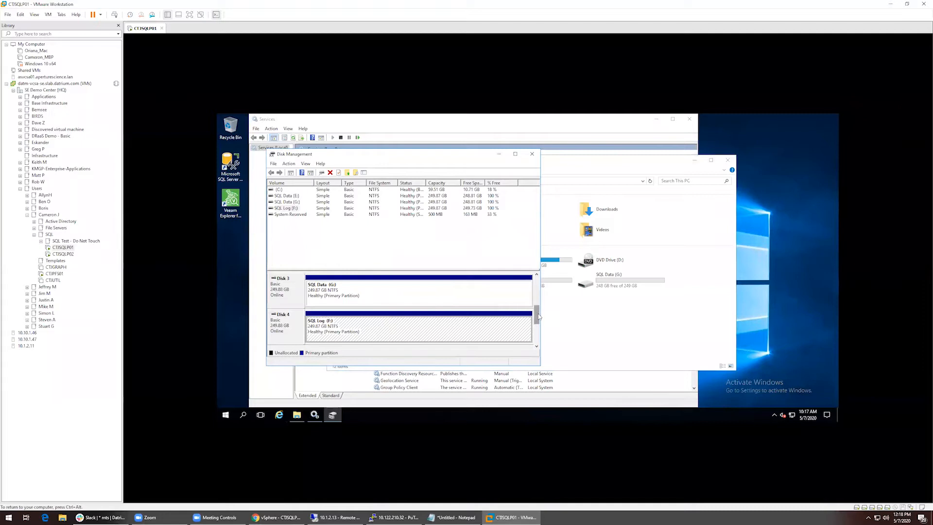
left_click_drag(537, 312, 537, 302)
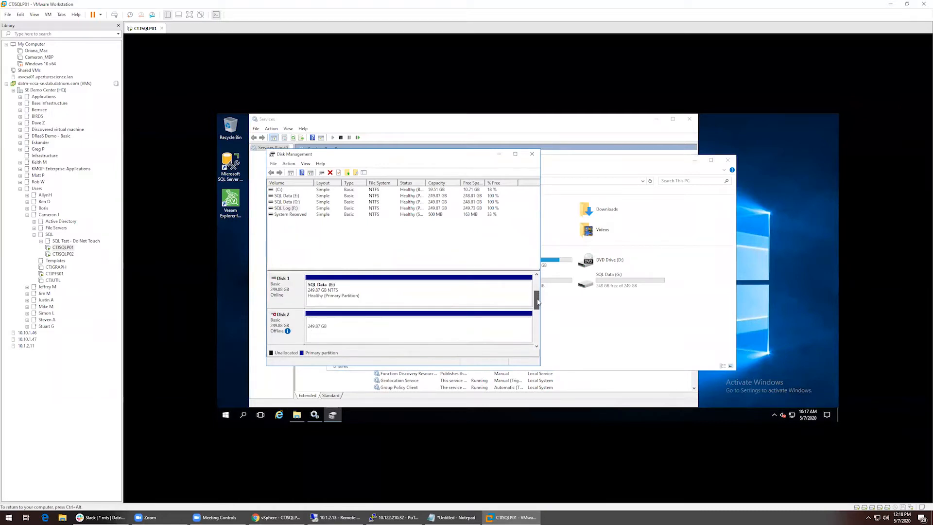
left_click(537, 314)
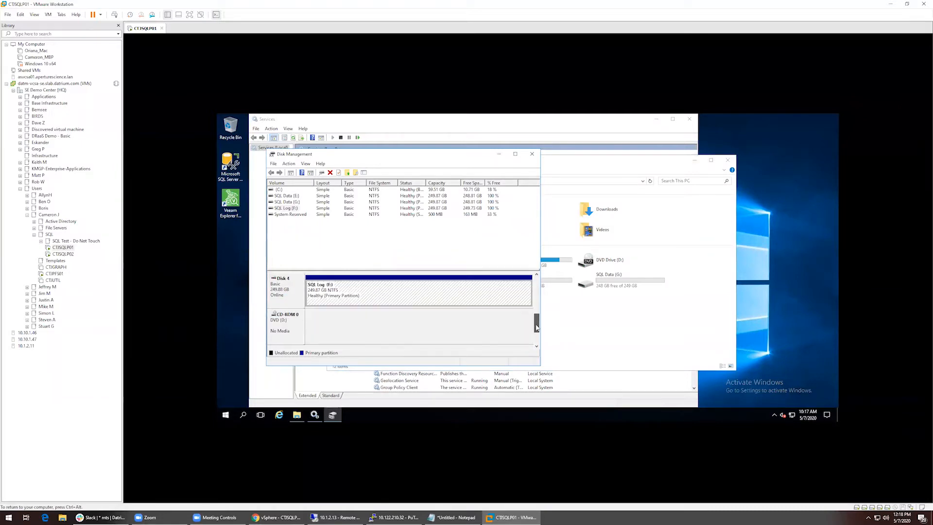
right_click(382, 290)
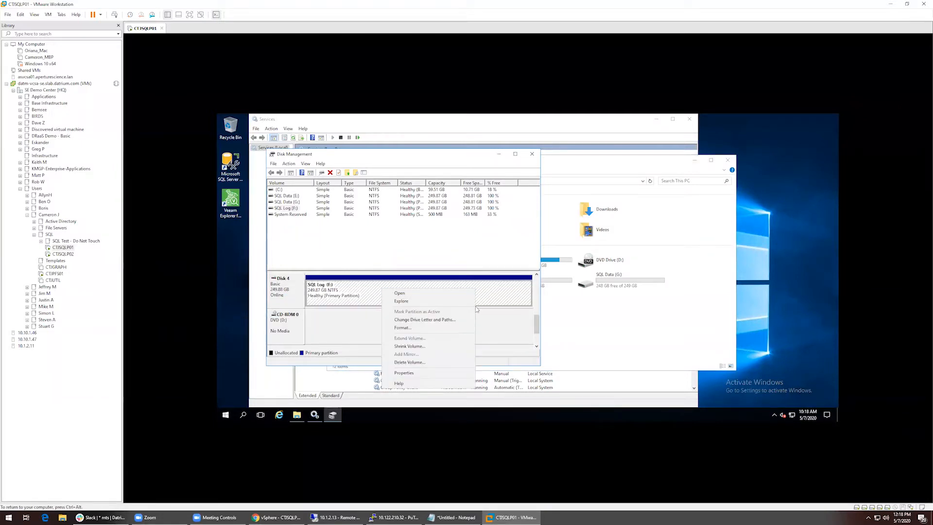
left_click(448, 321)
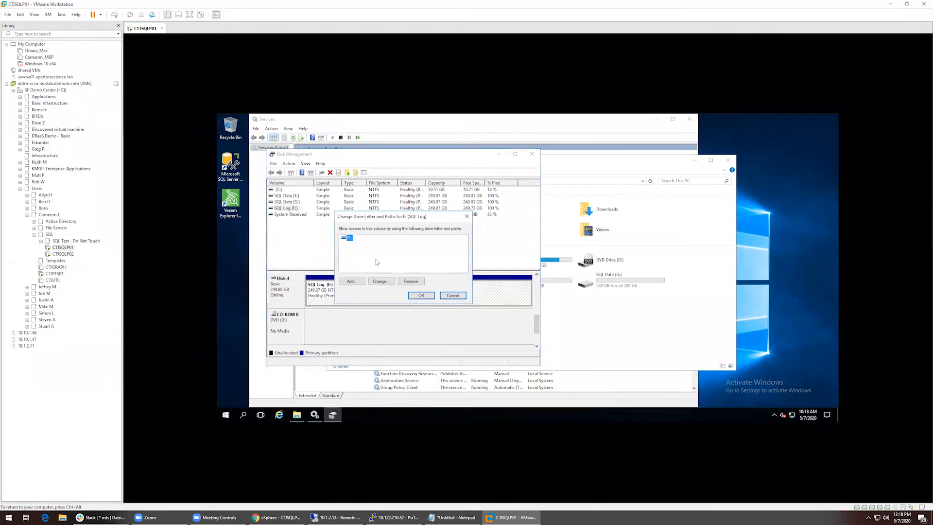
left_click(380, 282)
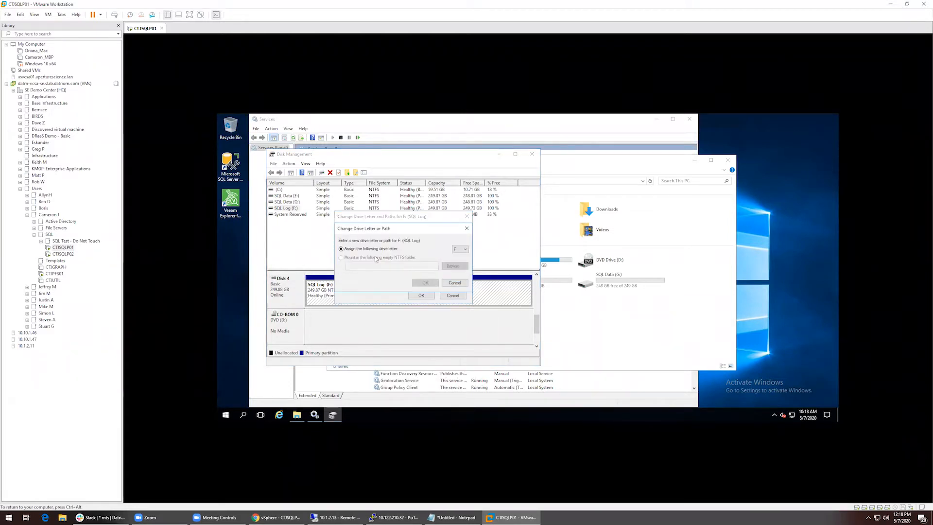
left_click(460, 248)
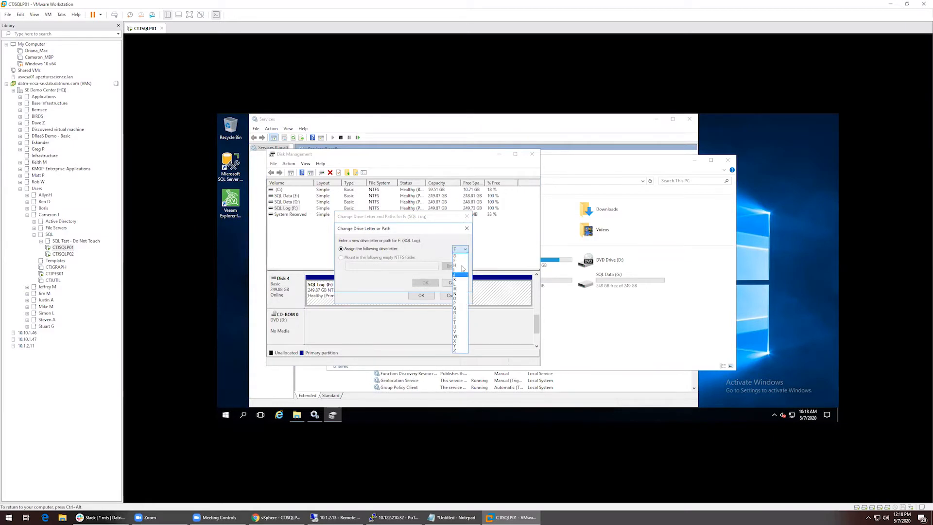
left_click(462, 266)
left_click(432, 283)
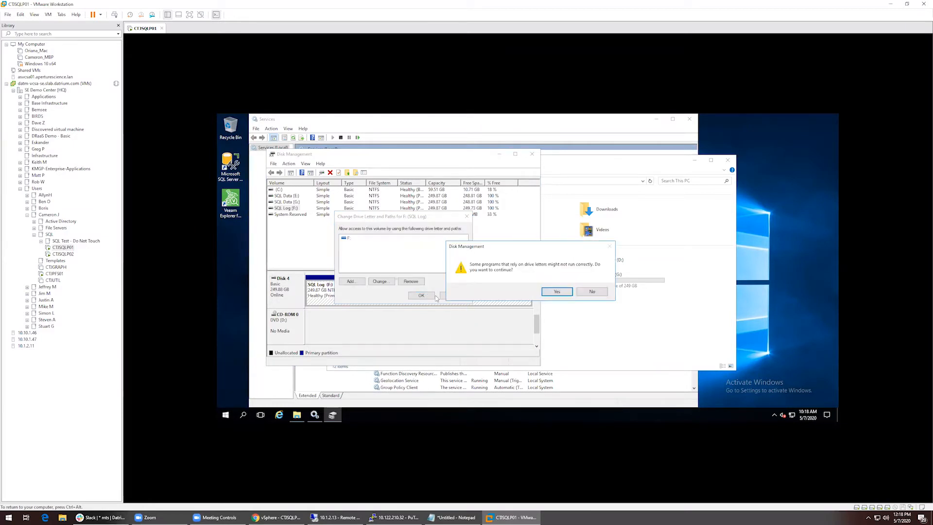
left_click(556, 291)
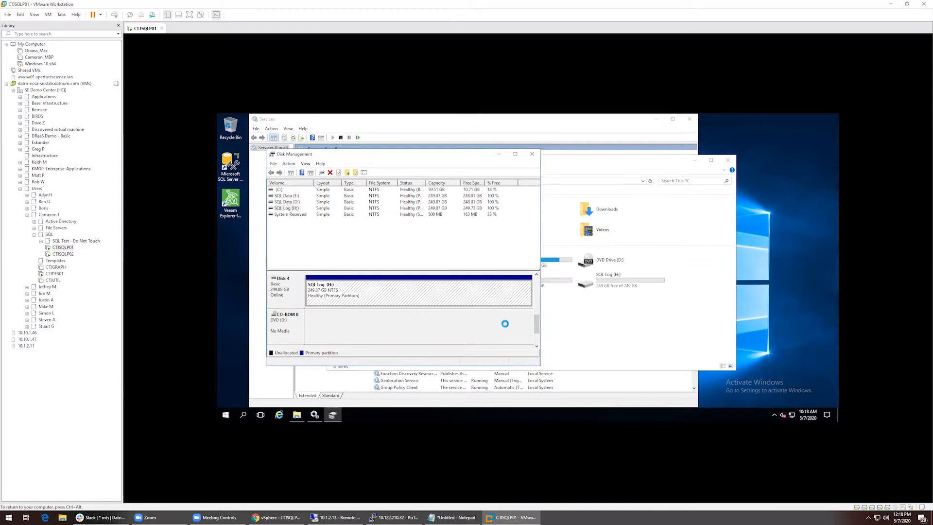
- Bring Disk 2 online and check the drive letter settings of its SQL Data volume
left_click_drag(536, 327, 537, 309)
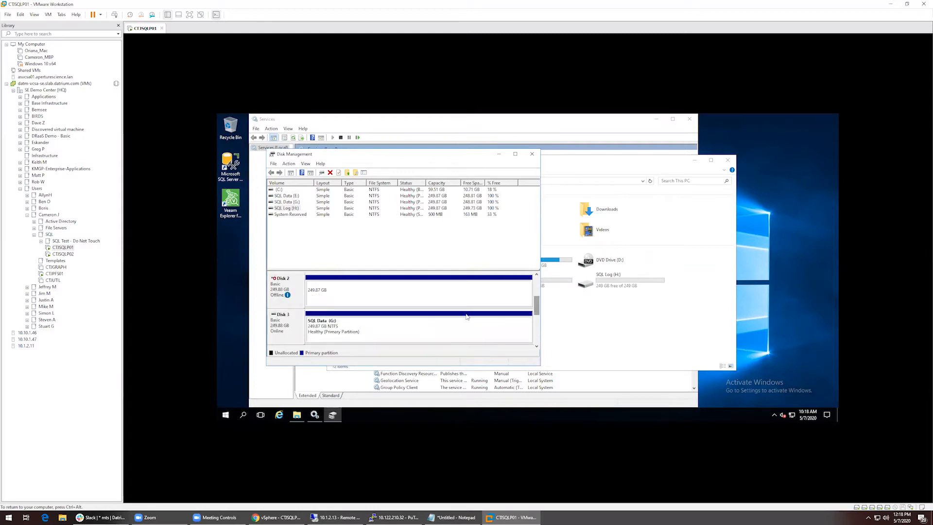
right_click(302, 289)
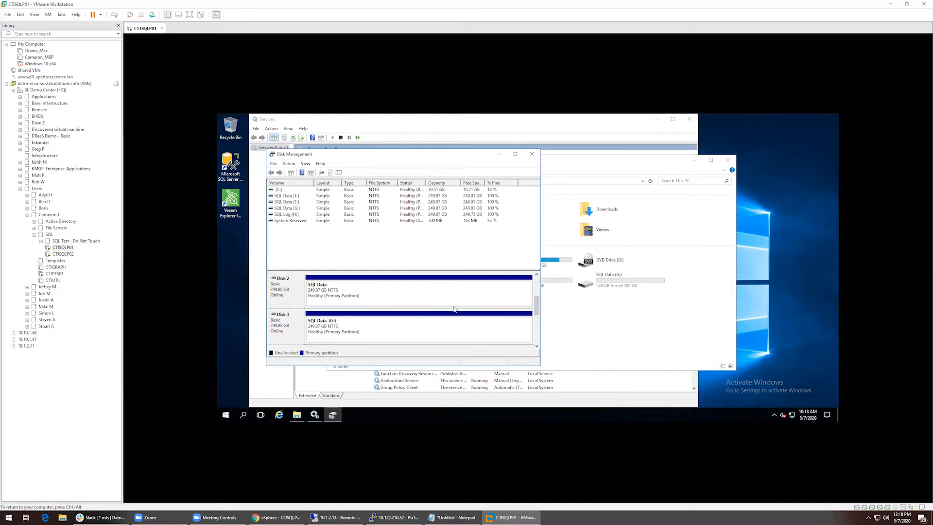
right_click(347, 298)
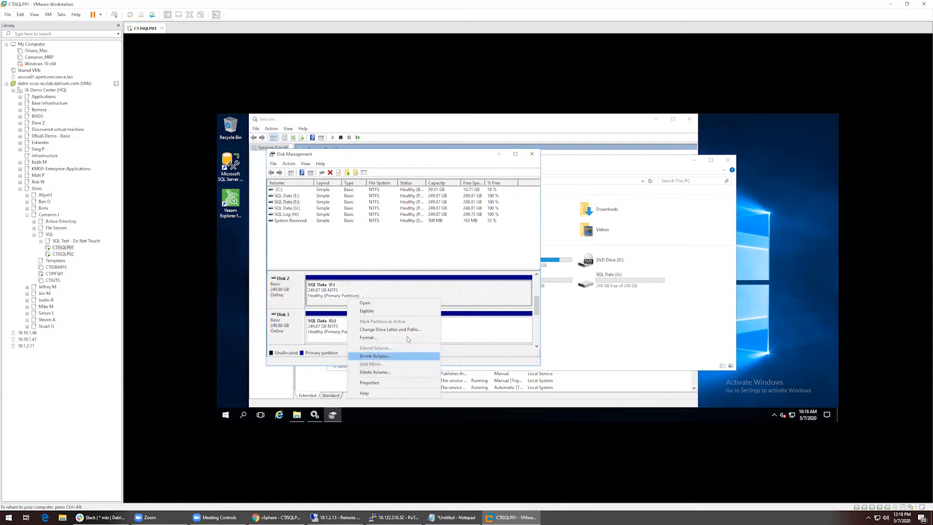
left_click(411, 330)
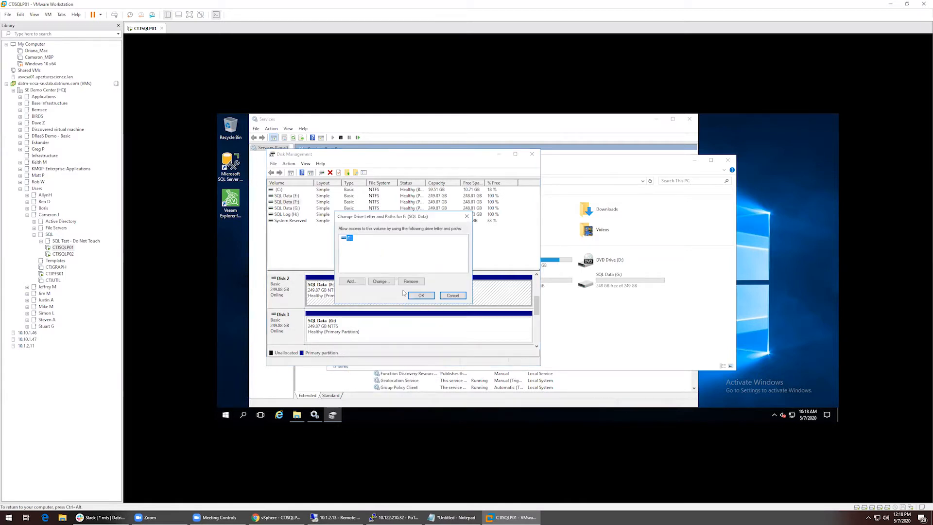
left_click(421, 295)
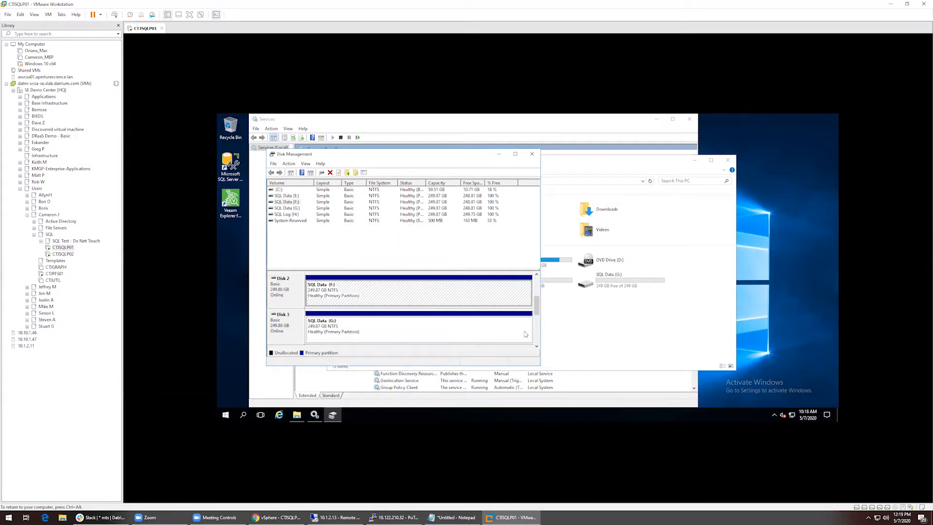
left_click_drag(535, 312, 537, 323)
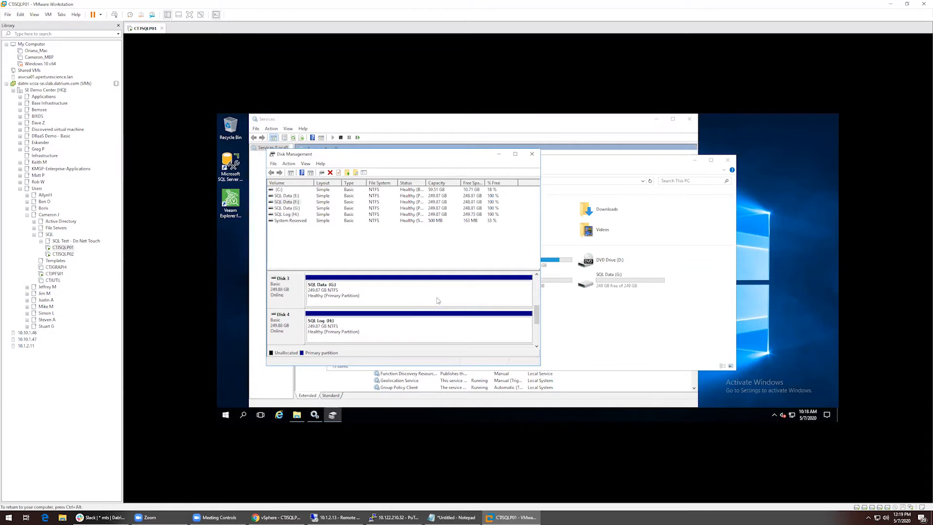
left_click(531, 155)
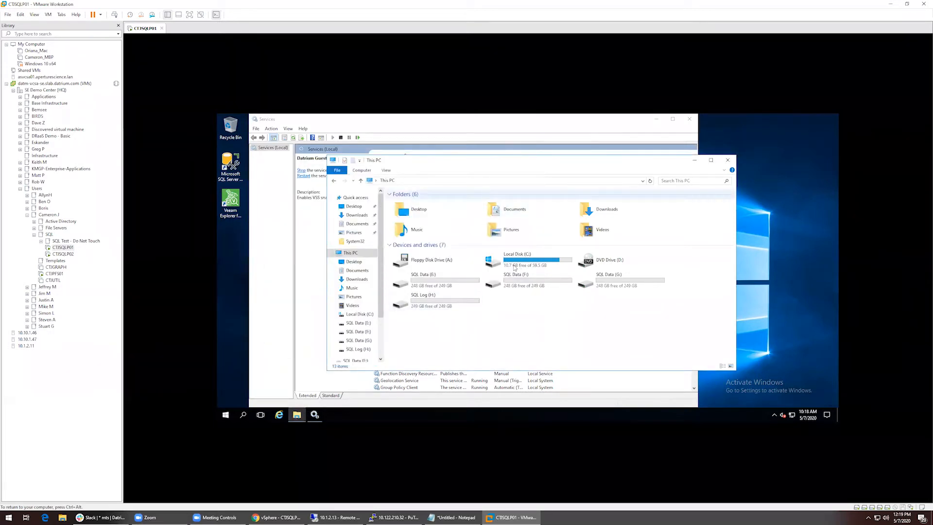
- Browse SQL Data (G:) to Program Files\Microsoft SQL Server\MSSQL13.MSSQLSERVER\MSSQL\Data to view the cloned database files
double_click(611, 284)
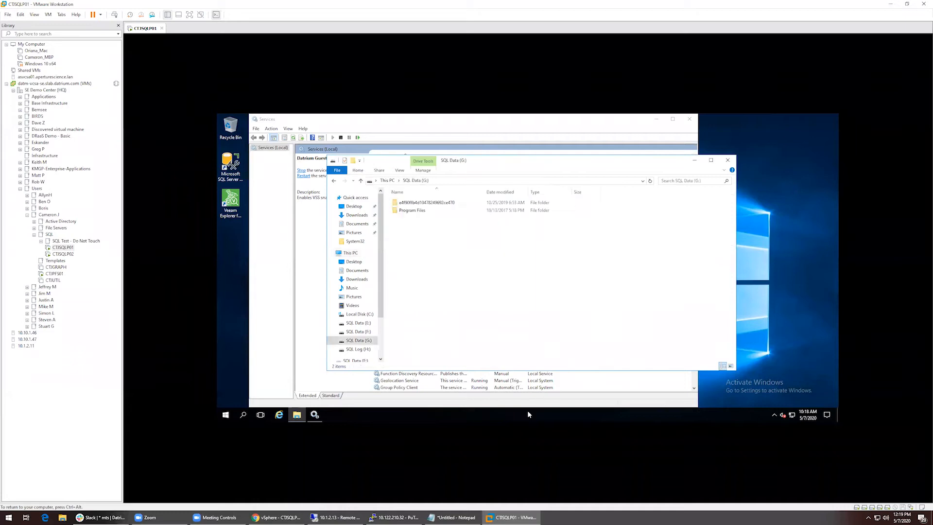
double_click(425, 211)
double_click(509, 203)
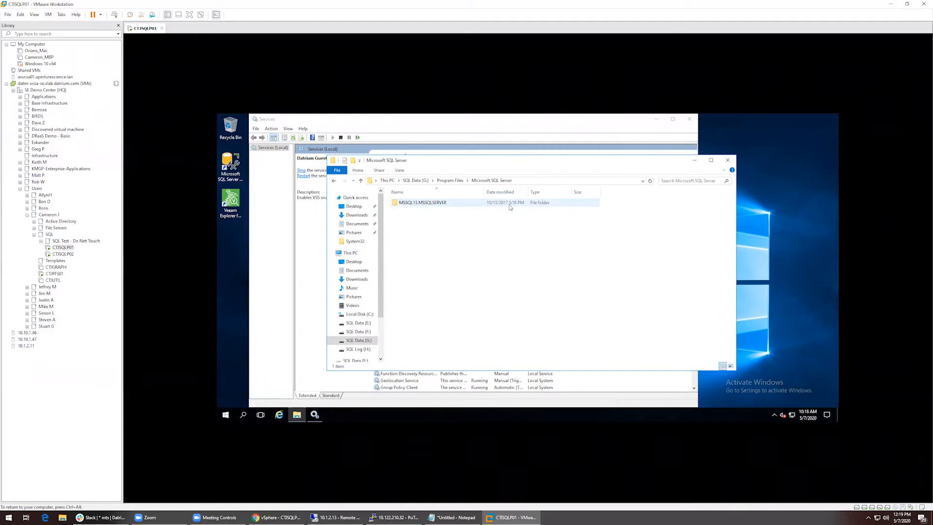
double_click(501, 202)
double_click(460, 203)
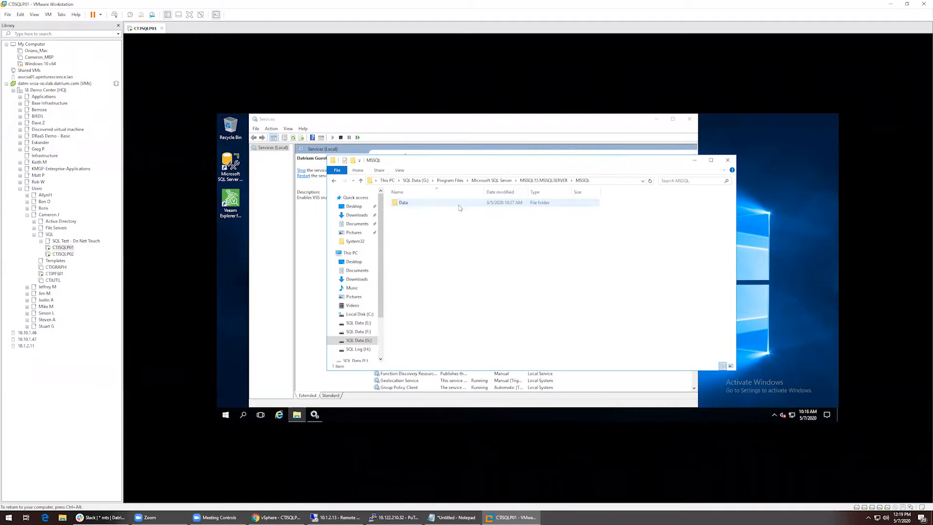
double_click(461, 202)
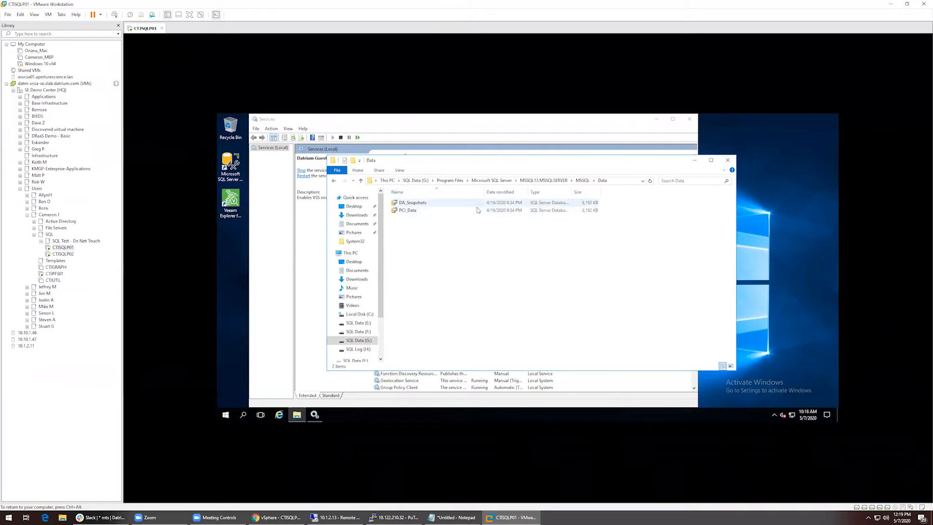
- In Veeam Explorer for Microsoft SQL Server, start adding a database with DA_Snapshots.mdf on drive G as the primary file
double_click(225, 208)
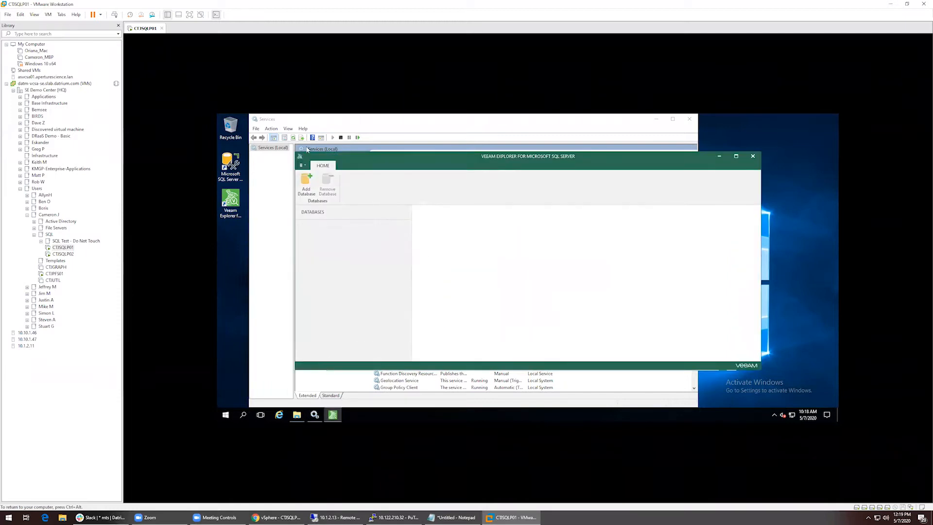
left_click(310, 184)
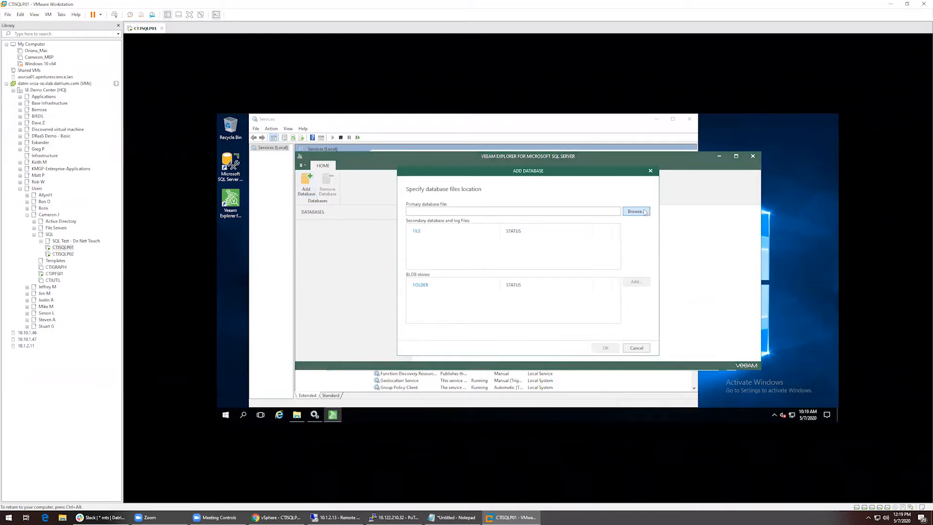
left_click(644, 211)
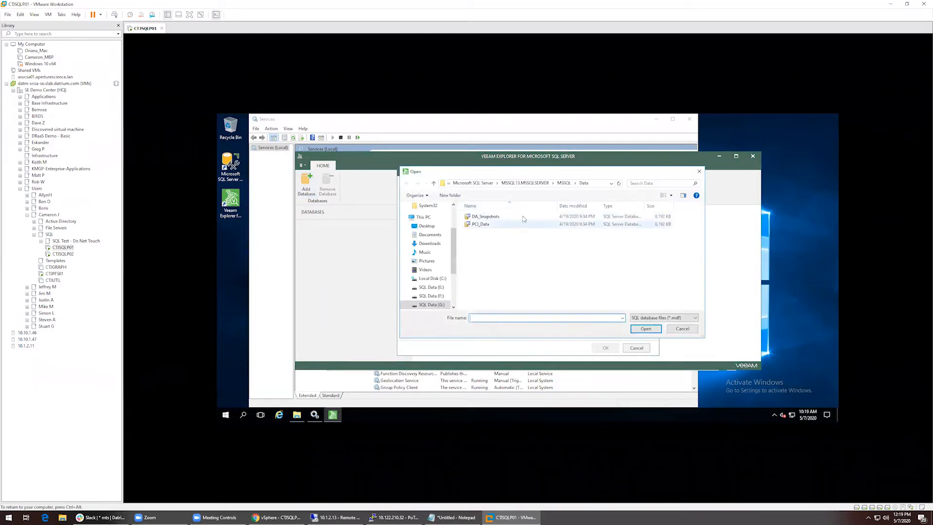
double_click(523, 217)
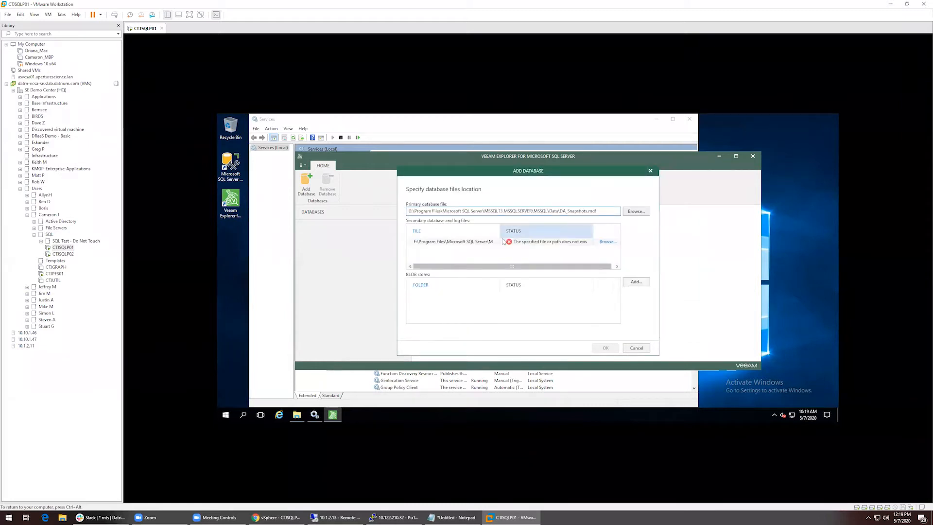
- Point the secondary log file to DA_Snapshots_log under Program Files on SQL Log (H:) and add the database
left_click(605, 245)
left_click(607, 242)
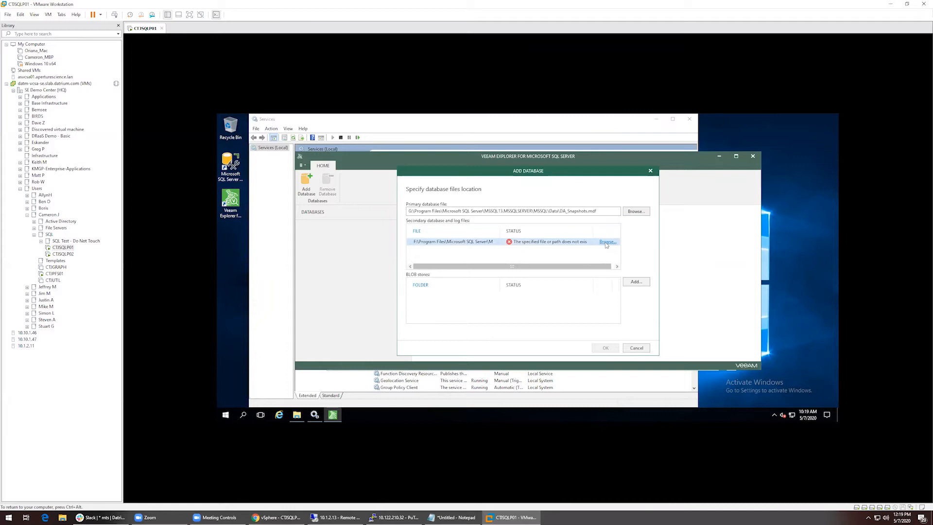
scroll(435, 301, "down", 1)
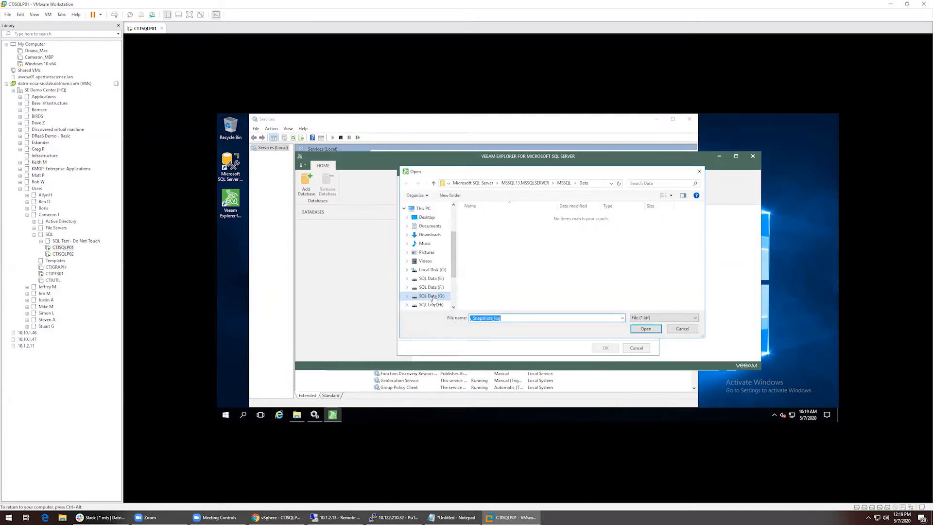
left_click(437, 306)
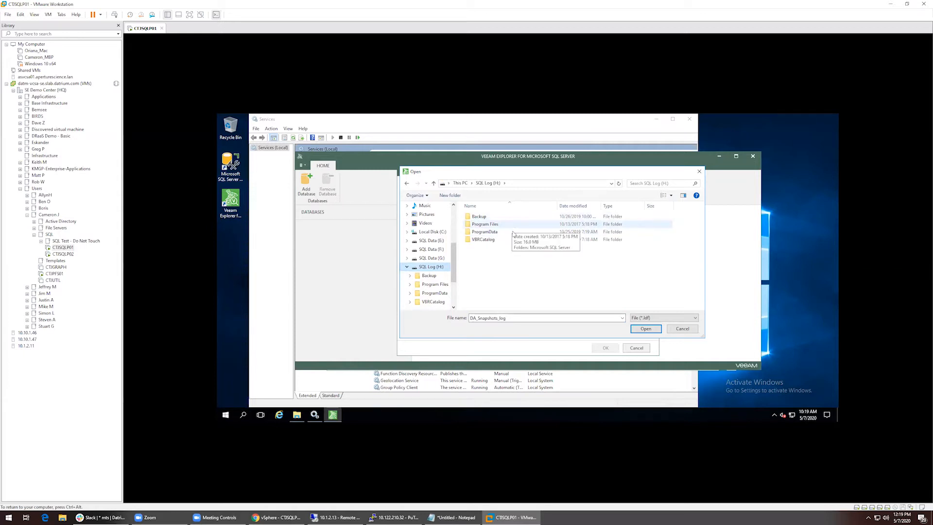
double_click(514, 227)
double_click(512, 217)
double_click(511, 218)
double_click(510, 217)
double_click(510, 217)
double_click(510, 216)
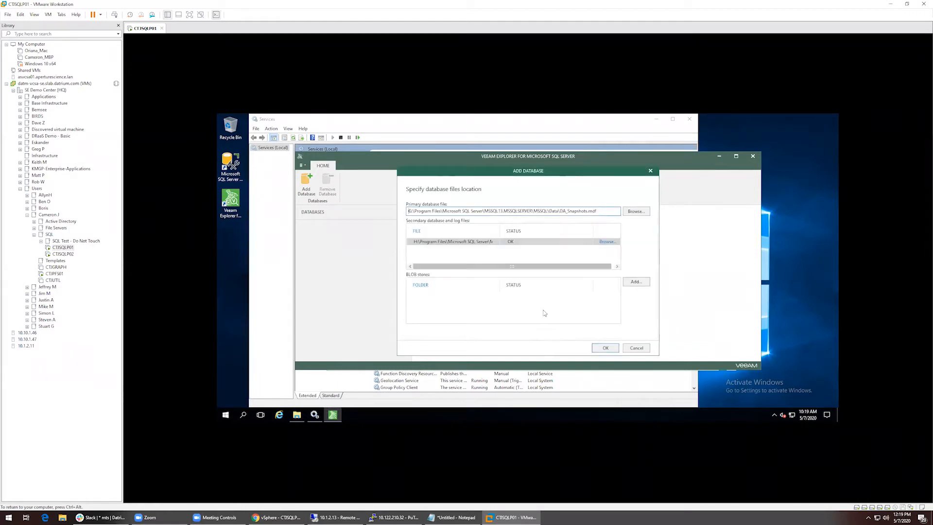
left_click(604, 348)
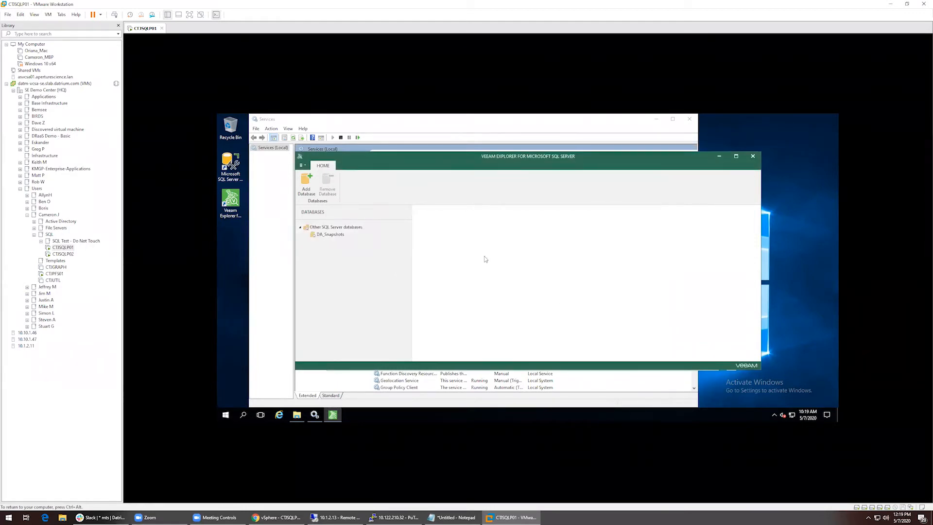
- Try exporting the DA_Snapshots database schema to Desktop\DA_Snapshots, then stop the export
left_click(365, 235)
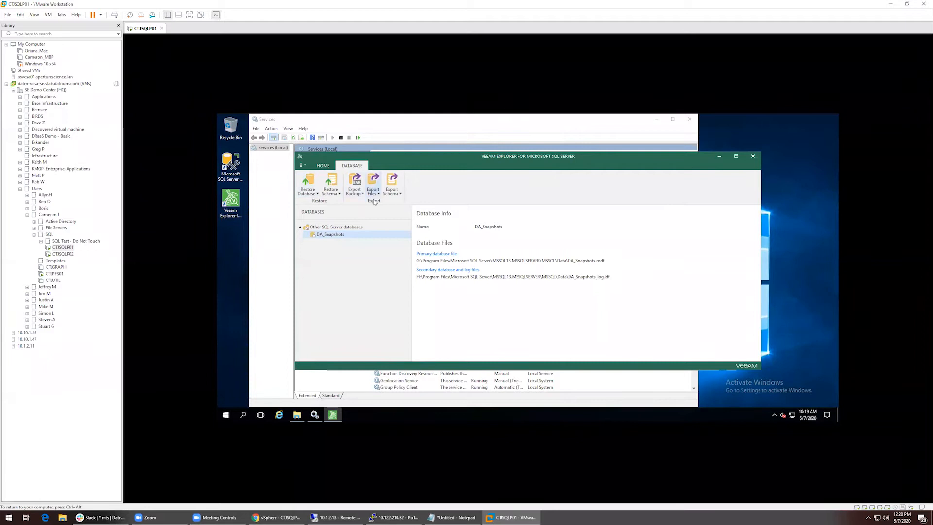
left_click(402, 194)
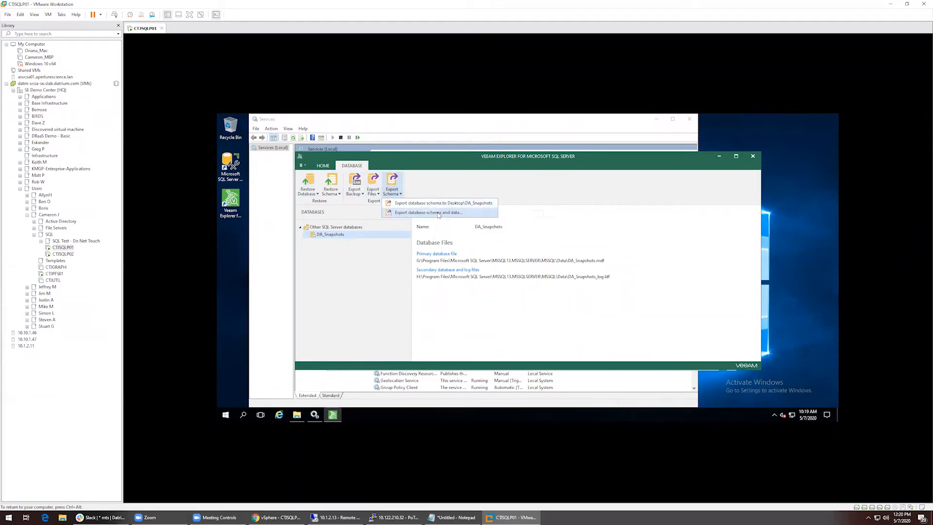
left_click(437, 203)
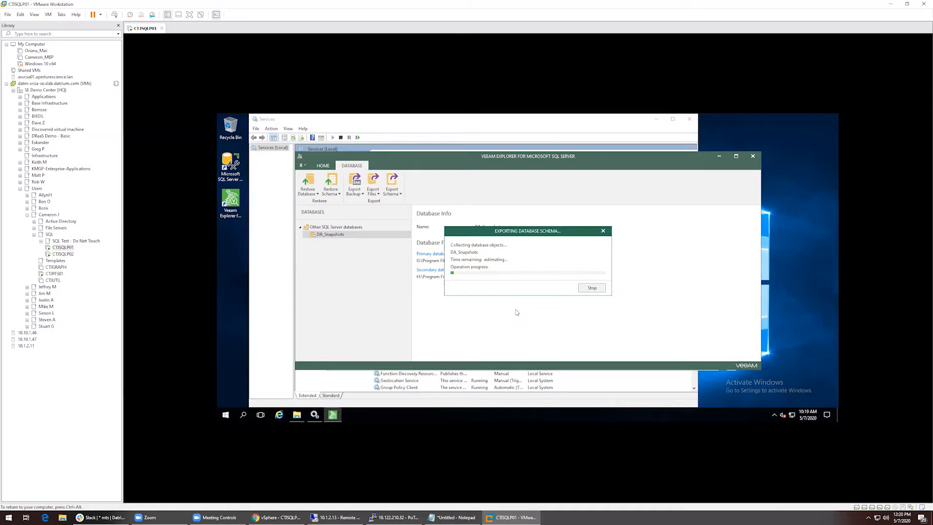
left_click(590, 288)
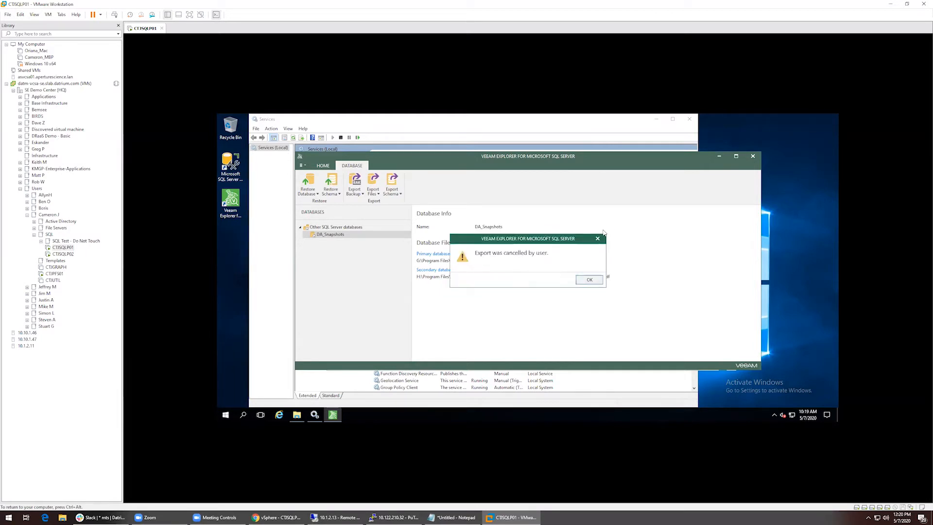
left_click(592, 280)
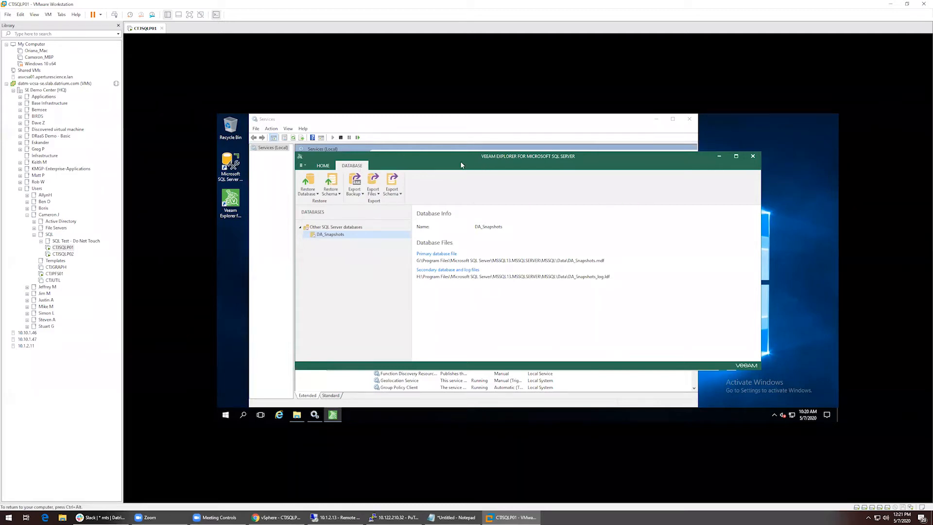
- Close Veeam Explorer for Microsoft SQL Server and the File Explorer window showing the Data folder on SQL Data (G:)
left_click_drag(448, 155, 443, 152)
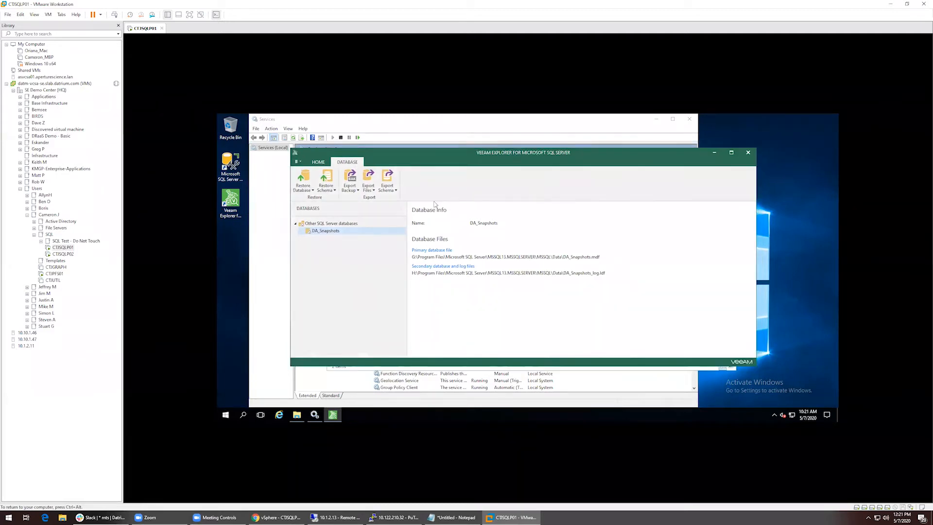
left_click(271, 514)
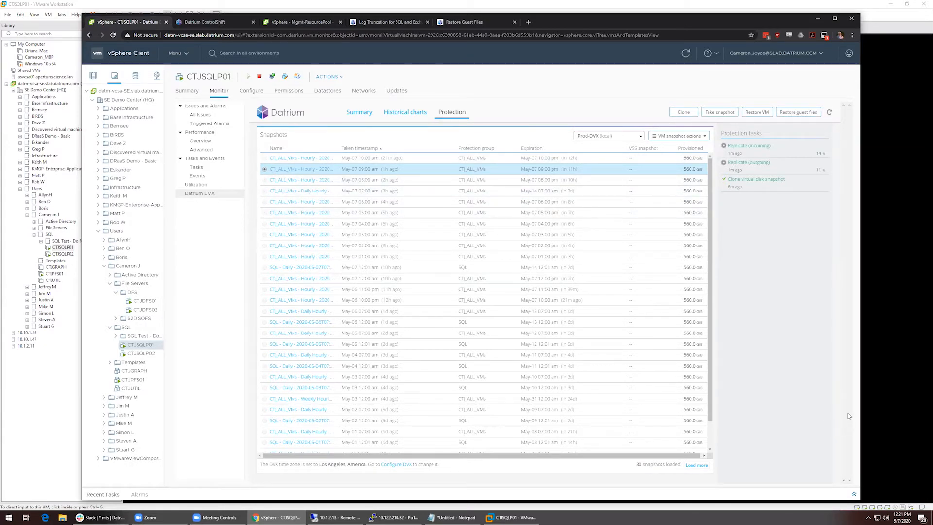
left_click(890, 395)
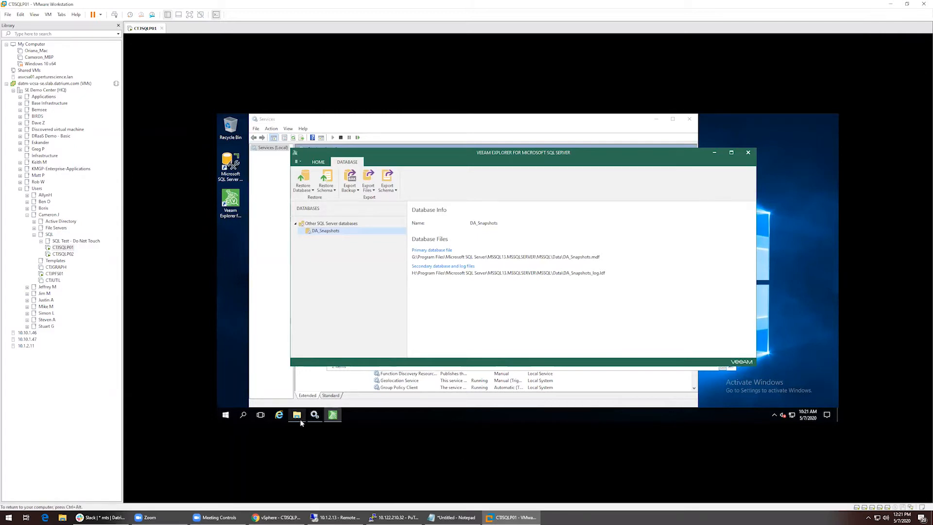
mouse_move(300, 420)
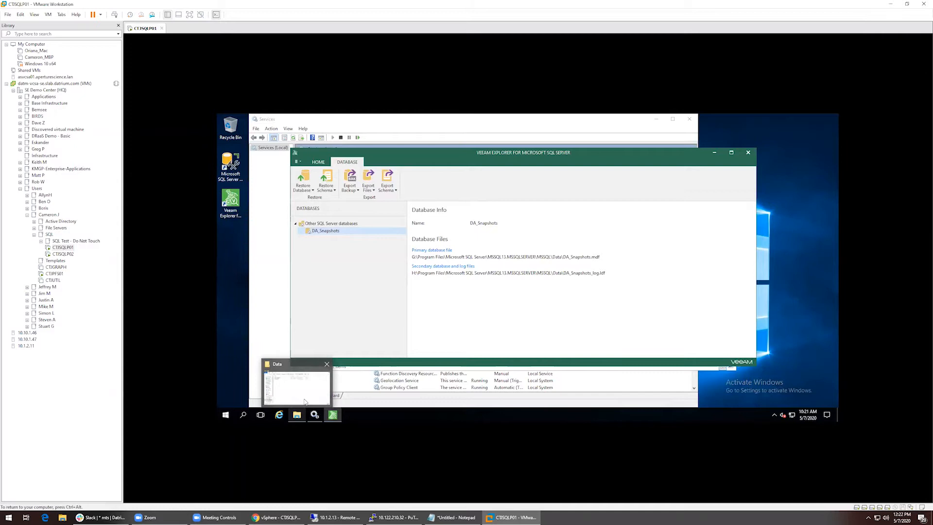
left_click(299, 419)
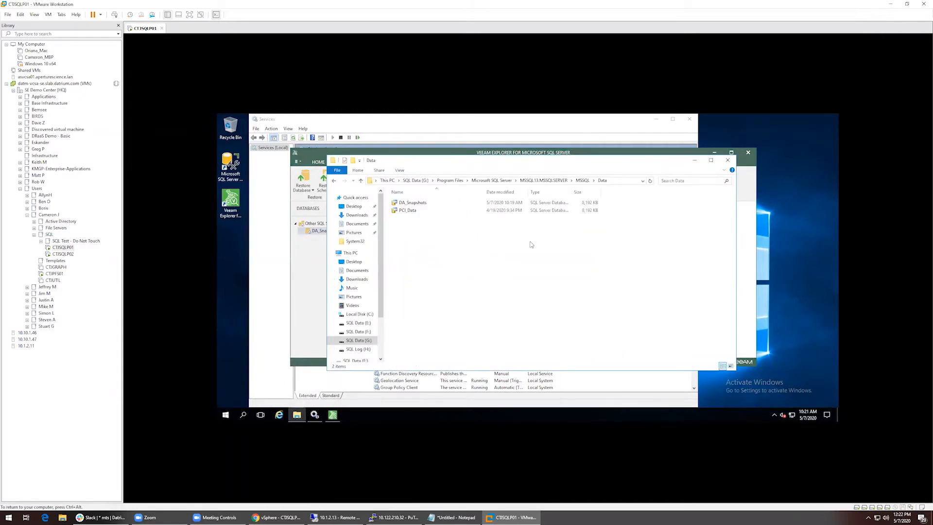
left_click(746, 154)
left_click(727, 161)
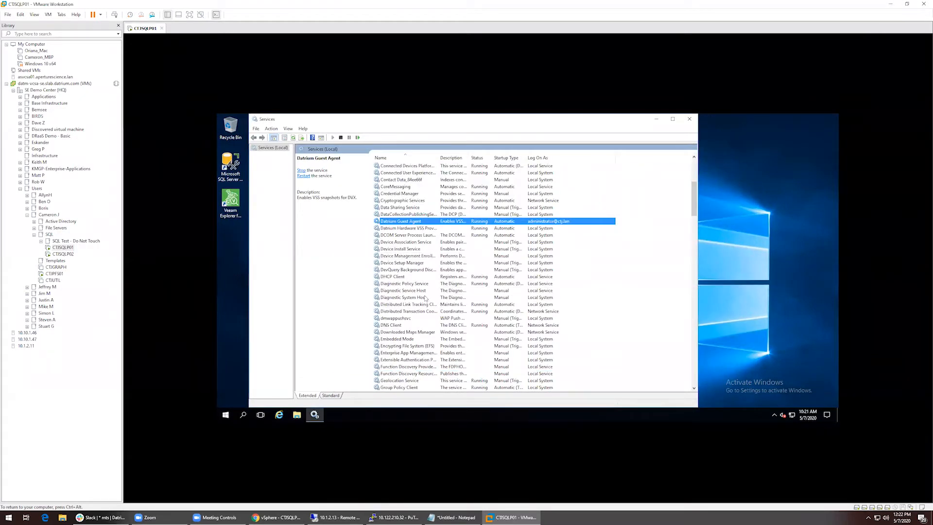
- In the vSphere Client, view the virtual disks contained in the May-07 09:00 am snapshot of CTJSQLP01
left_click(286, 517)
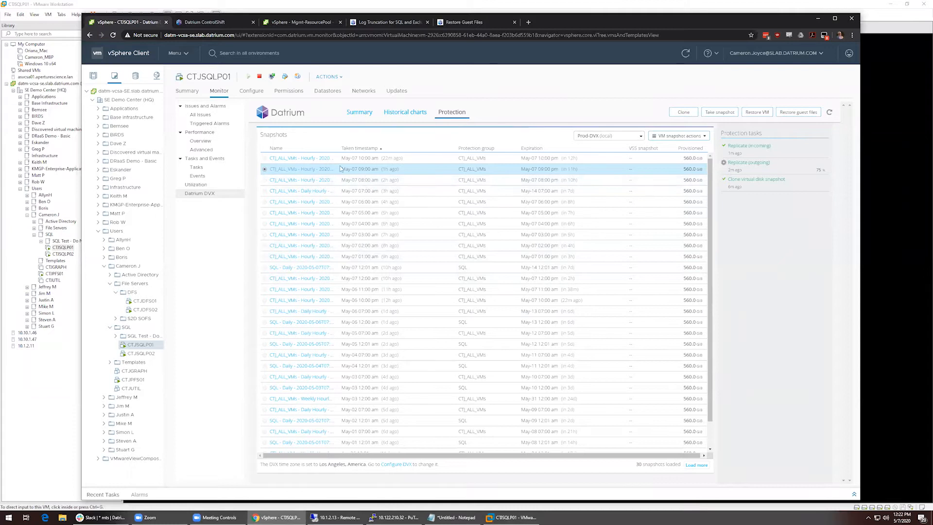
left_click(675, 136)
left_click(673, 147)
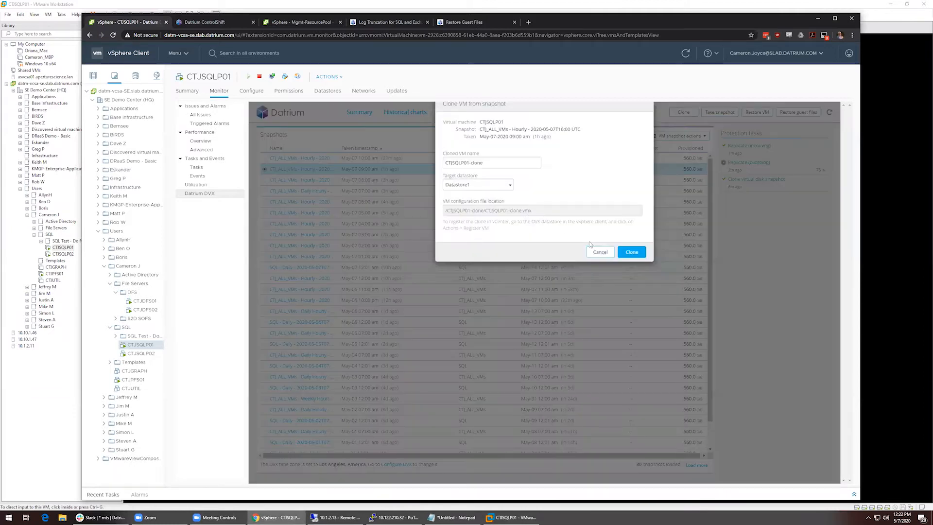
left_click(601, 267)
left_click(679, 136)
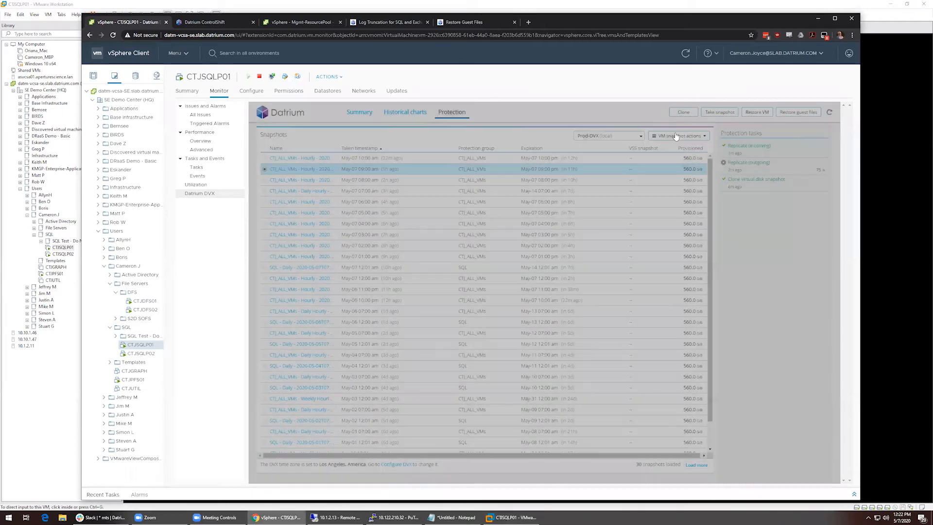
left_click(664, 196)
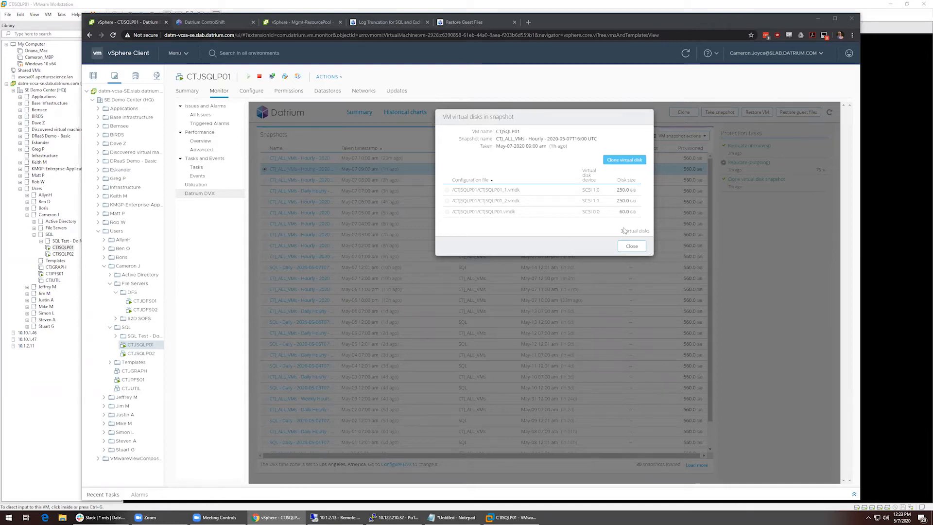
left_click(631, 246)
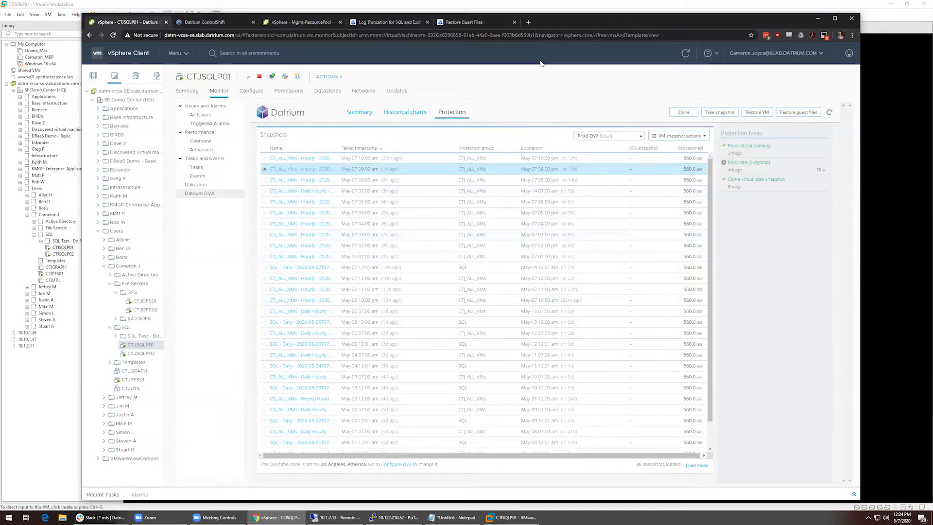
- Open File Explorer inside CTJSQLP01, and in its vSphere VM settings set CD/DVD drive 1 to Datastore ISO File
left_click(503, 516)
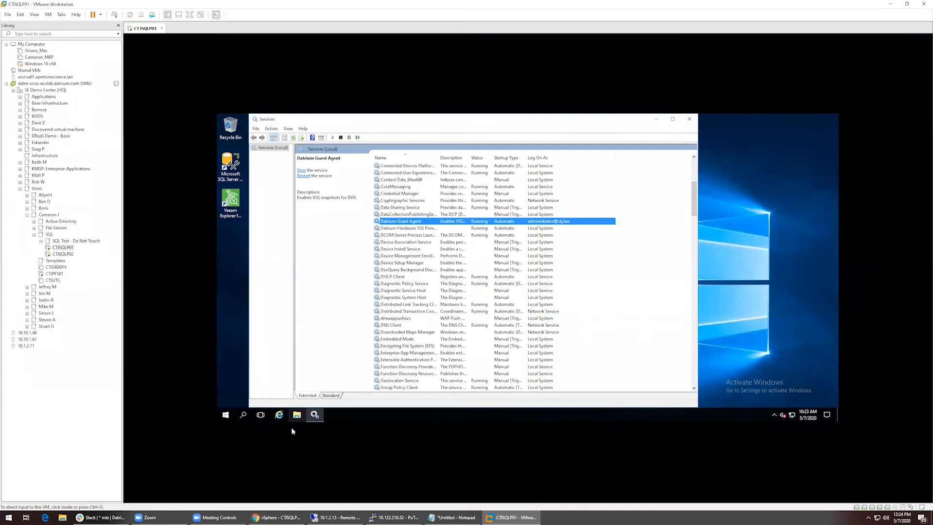
left_click(296, 415)
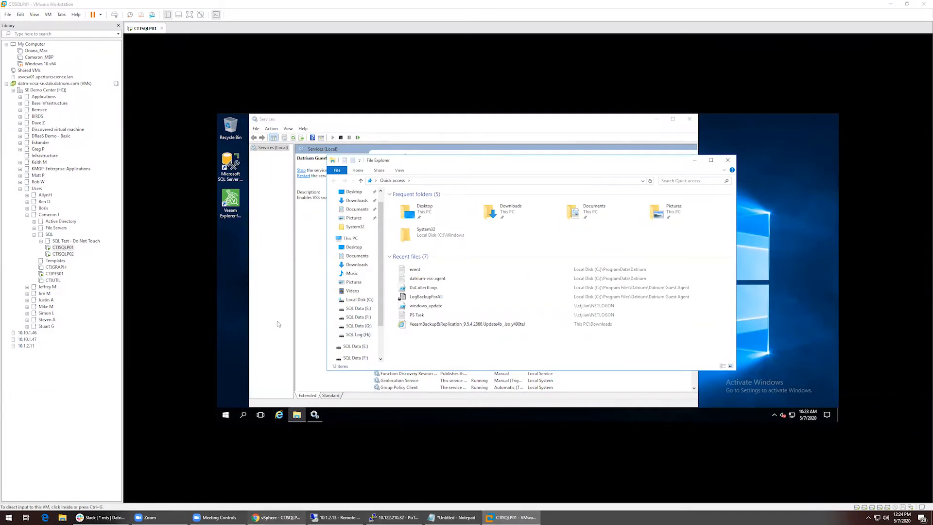
left_click(275, 517)
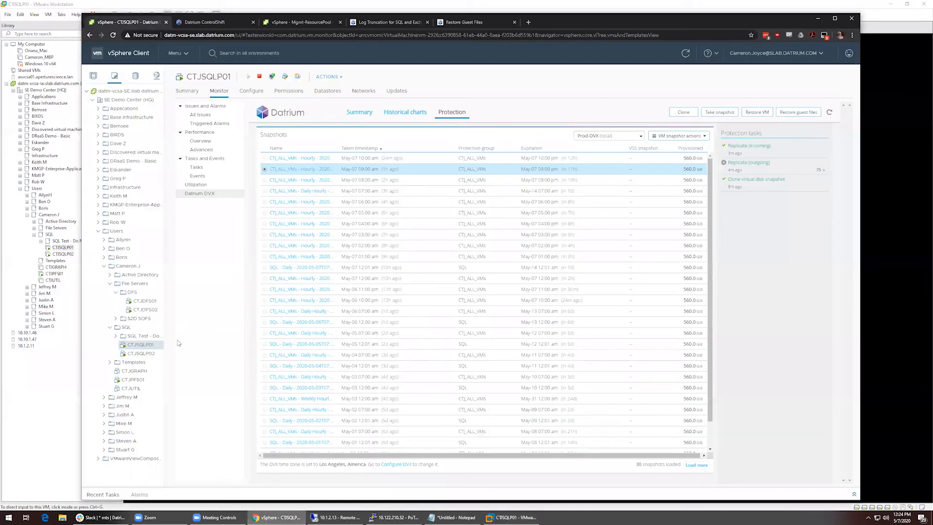
right_click(145, 348)
left_click(194, 371)
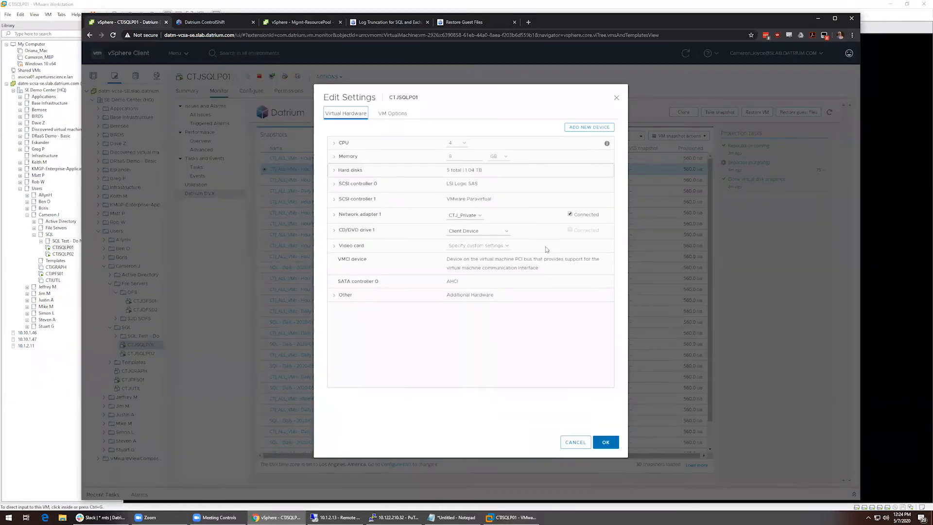
left_click(491, 231)
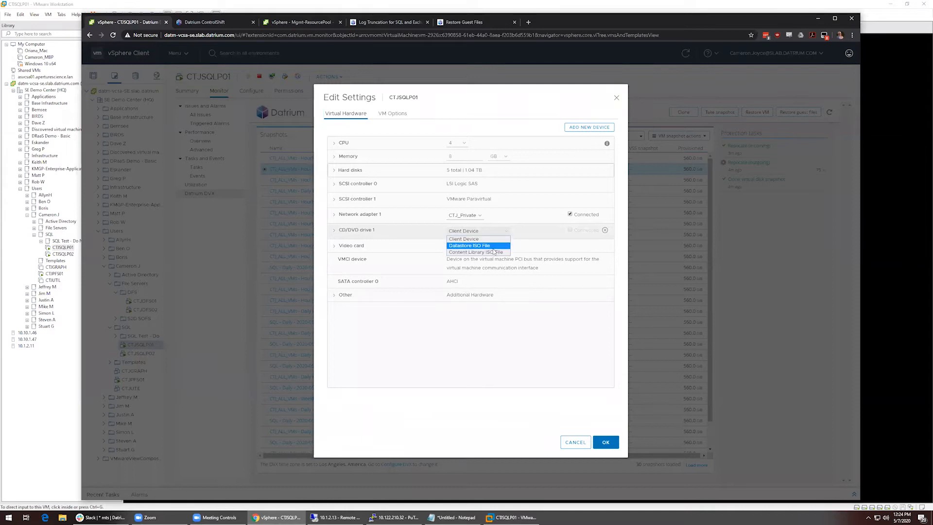
left_click(491, 246)
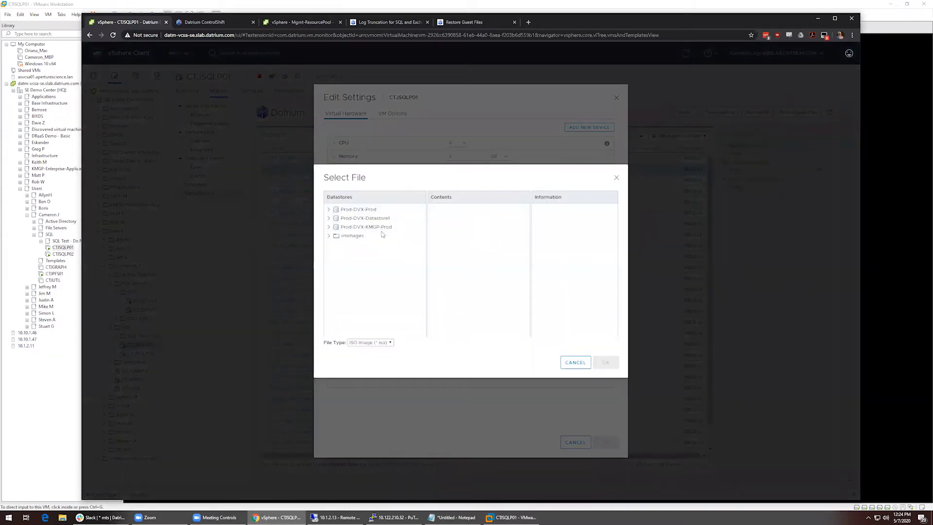
- Attach the CTJSQLP01 May-07-2020 10:00 am ISO from datrium-restored-files on Prod-DVX-Datastore1, connect the drive and save the VM settings
left_click(384, 218)
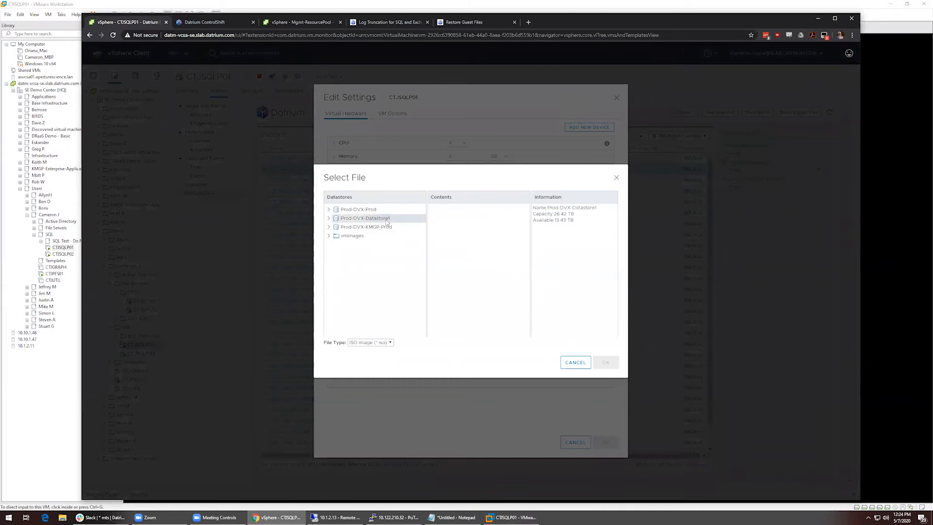
scroll(403, 291, "down", 5)
scroll(404, 304, "down", 2)
left_click(386, 274)
left_click(489, 224)
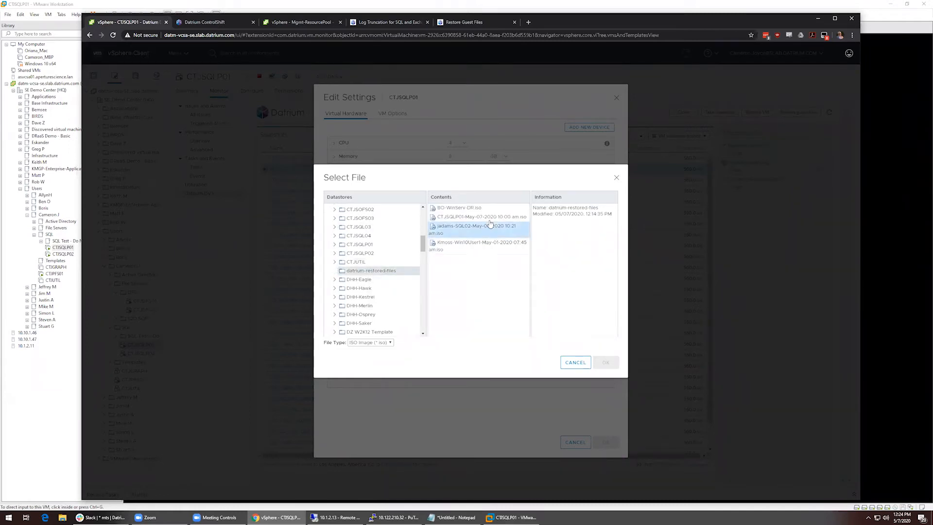
left_click(491, 217)
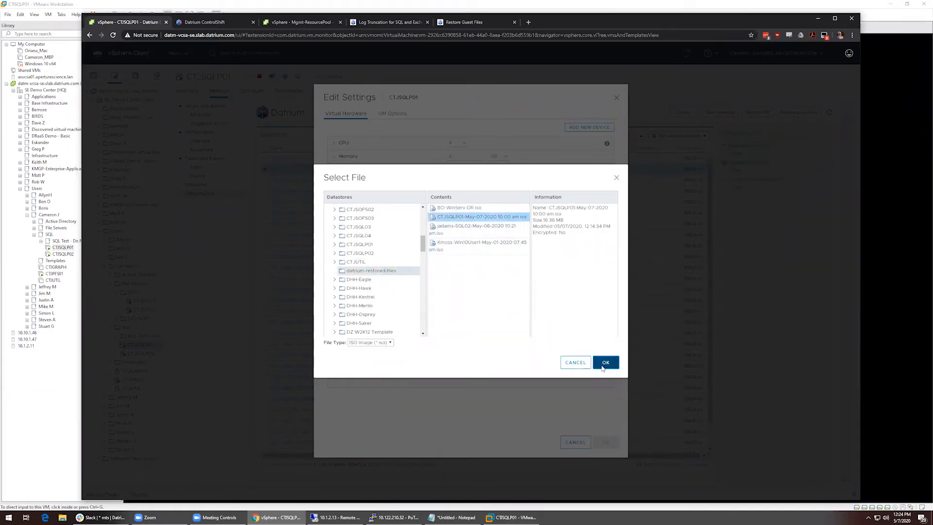
left_click(605, 363)
left_click(569, 230)
left_click(613, 445)
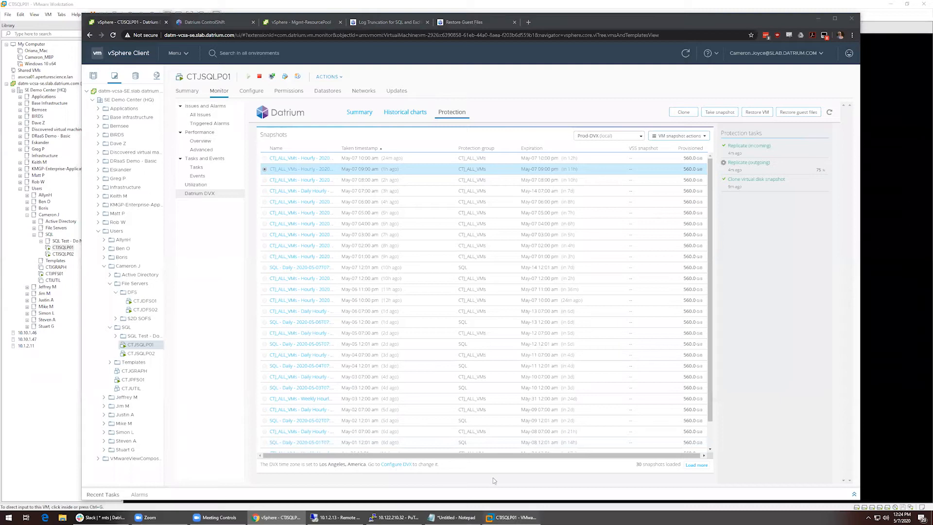
- In the CTJSQLP01 console, examine the restored files on DVD Drive (D:) and read renamed_file_000000.mdf.README, closing both windows
left_click(511, 517)
left_click(366, 308)
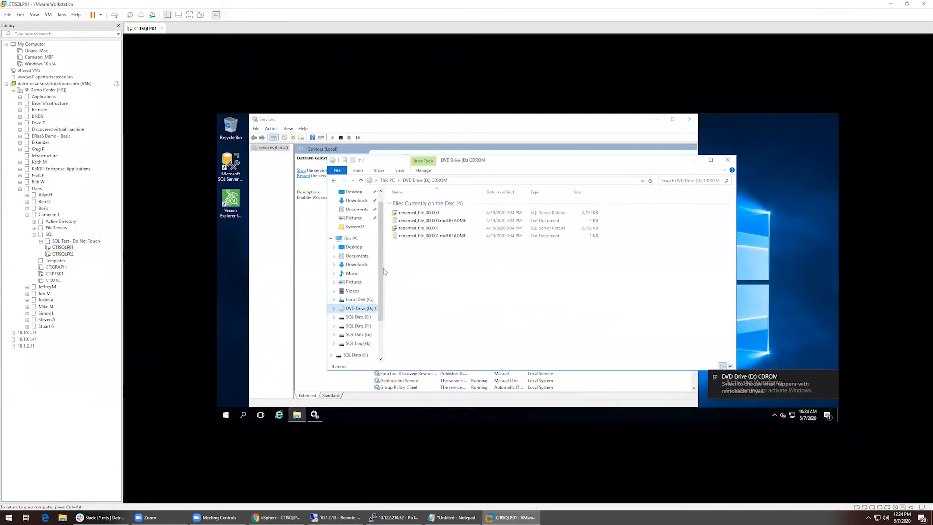
left_click_drag(457, 274, 448, 197)
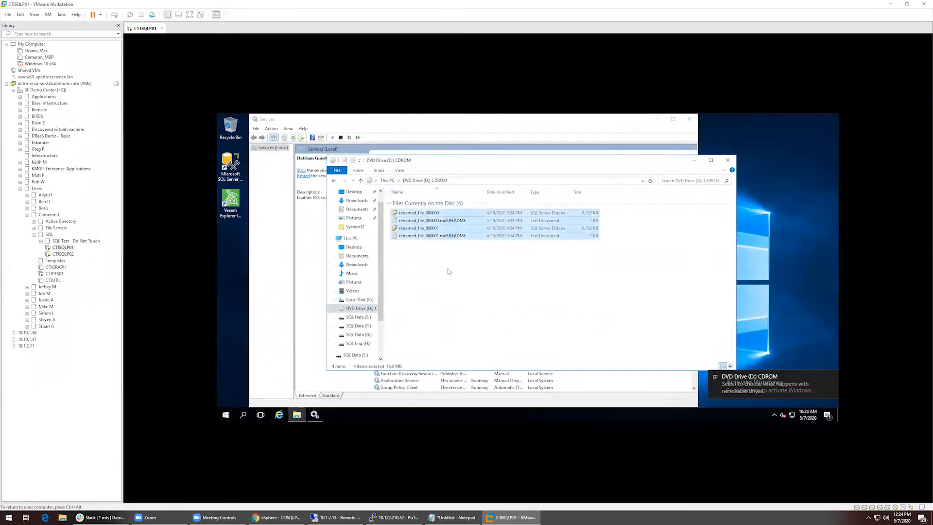
left_click(447, 221)
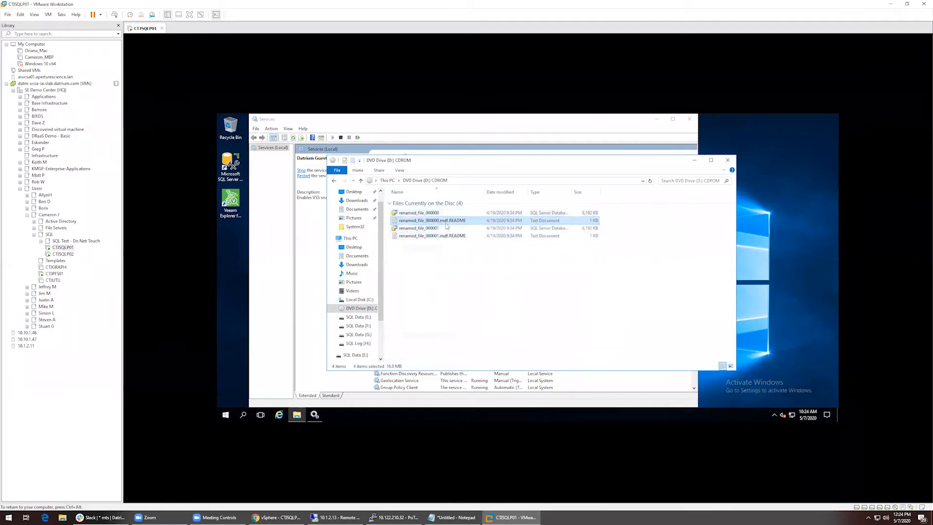
double_click(485, 221)
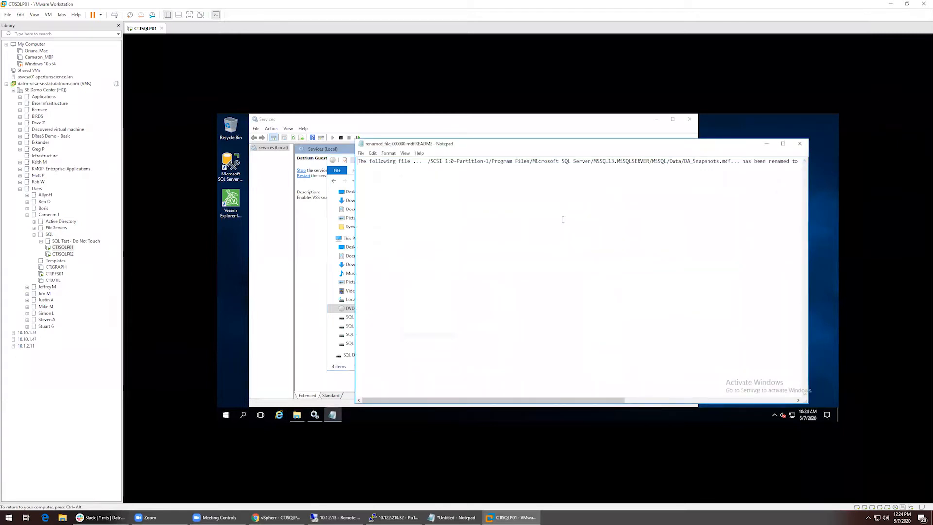
left_click(799, 144)
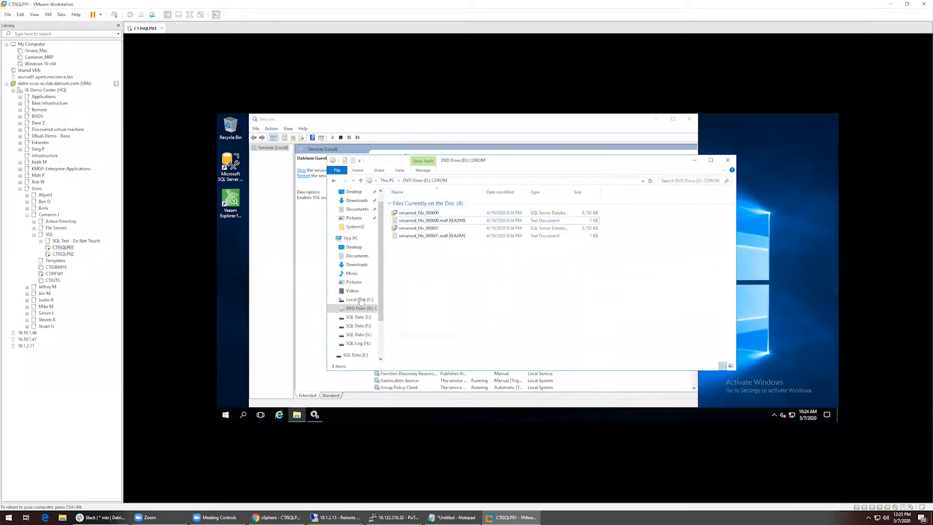
left_click(728, 161)
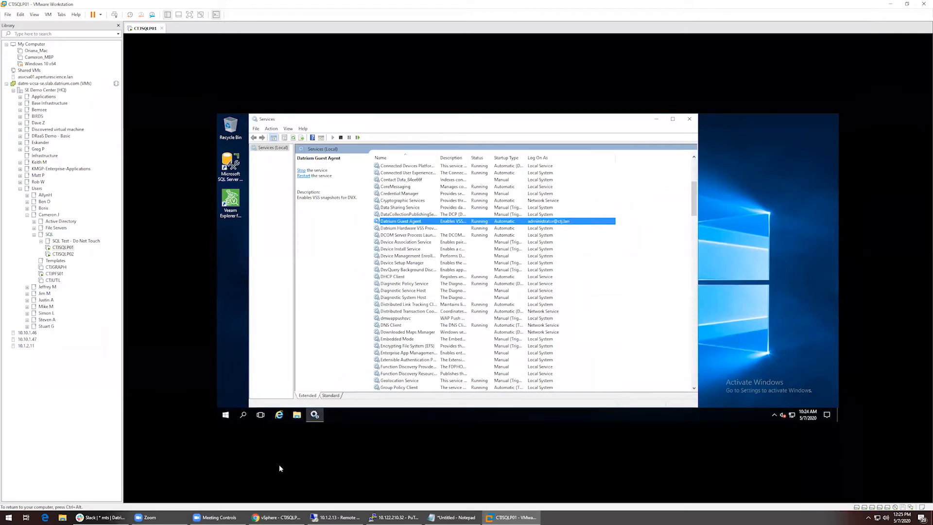
- Switch to the vSphere Client and launch the web console of the CTJDFS01 virtual machine
left_click(301, 501)
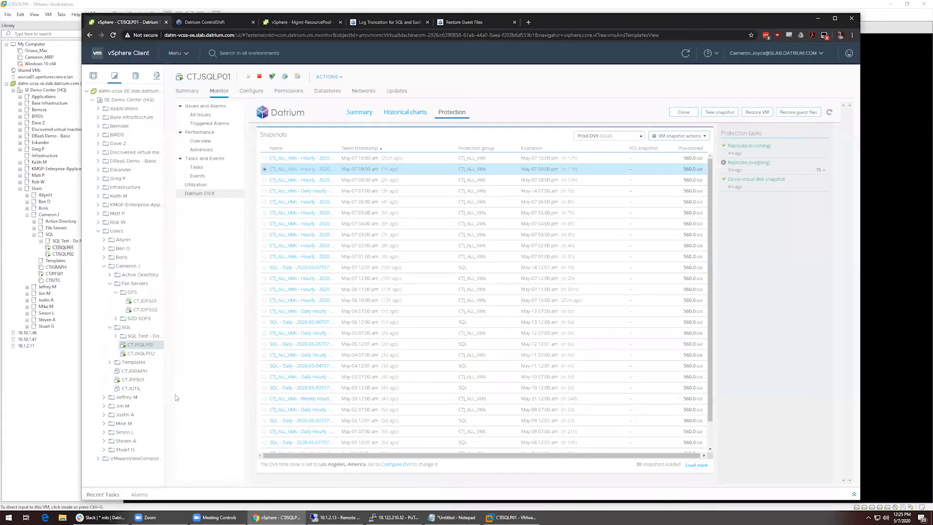
left_click(144, 302)
left_click(187, 91)
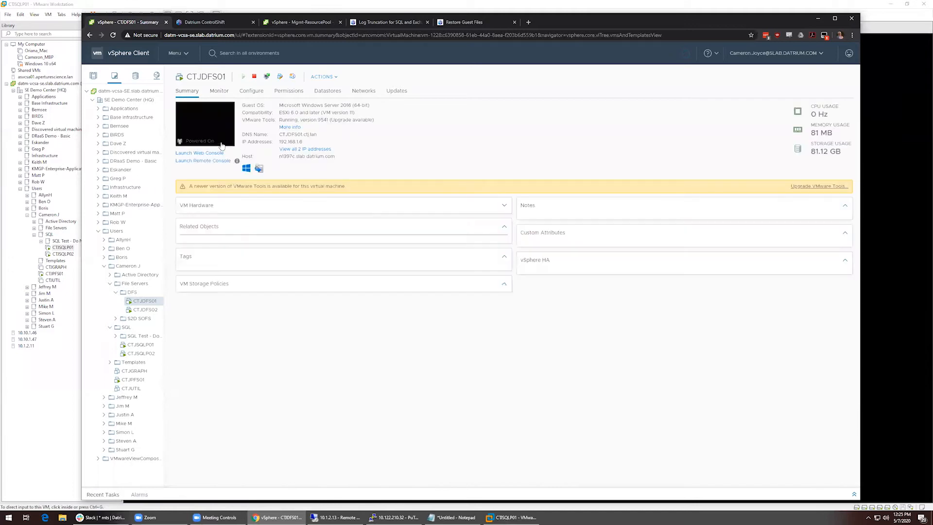
left_click(211, 153)
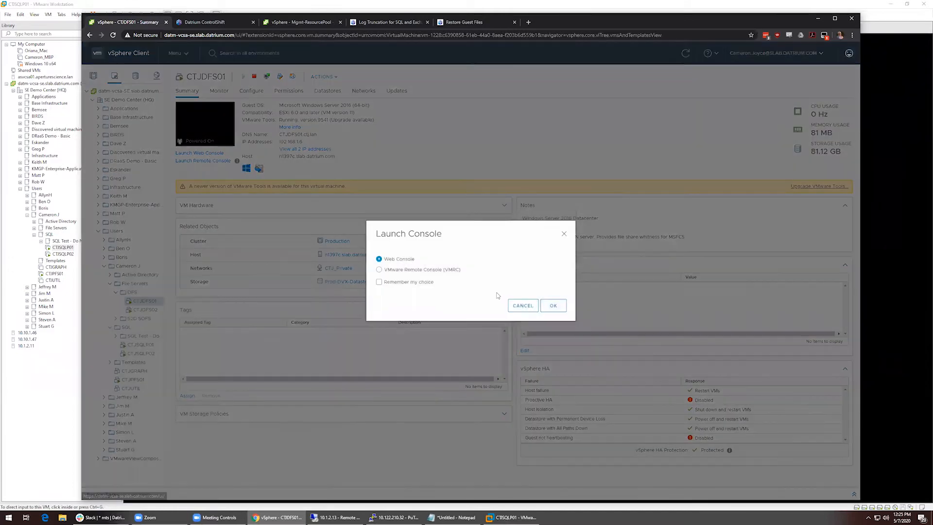
left_click(552, 305)
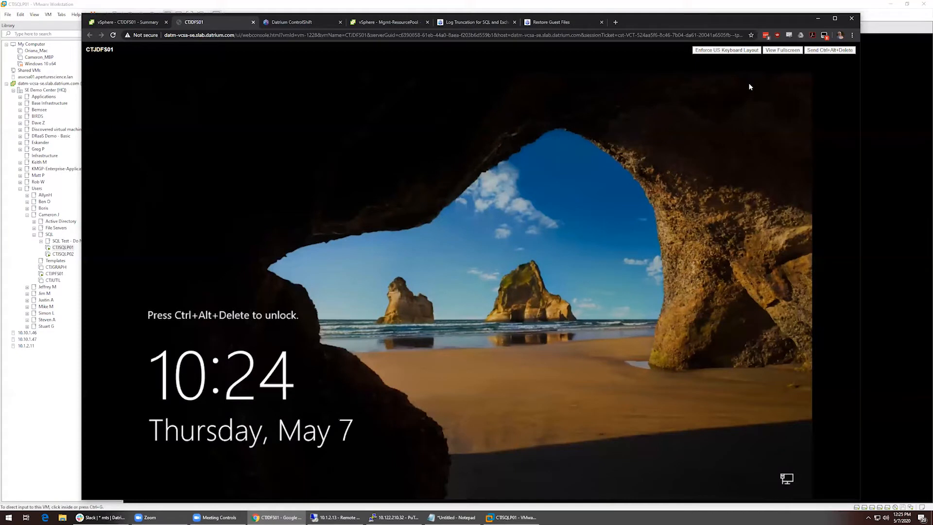
- Unlock CTJDFS01 by entering the administrator account password, and cancel the Shutdown Event Tracker
left_click(821, 52)
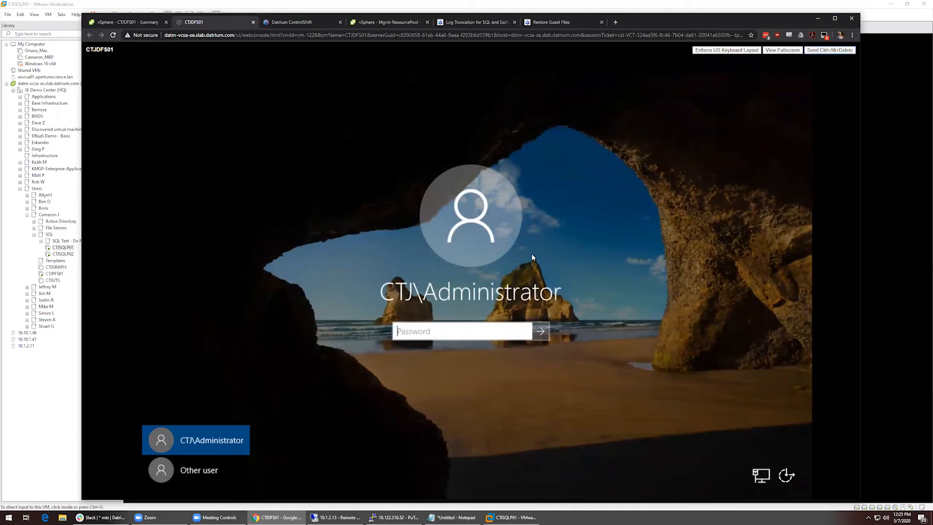
left_click(419, 333)
type("••••••••••")
key("Return")
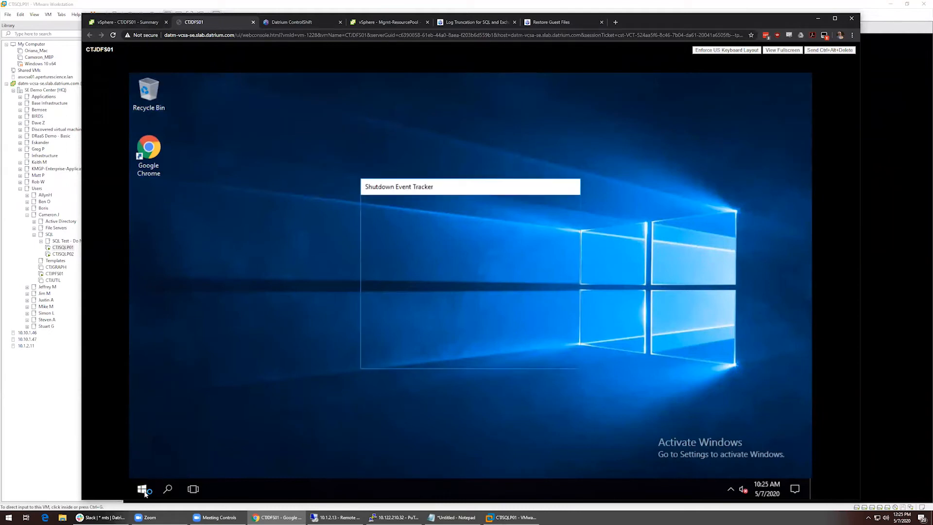
left_click(144, 493)
left_click(518, 354)
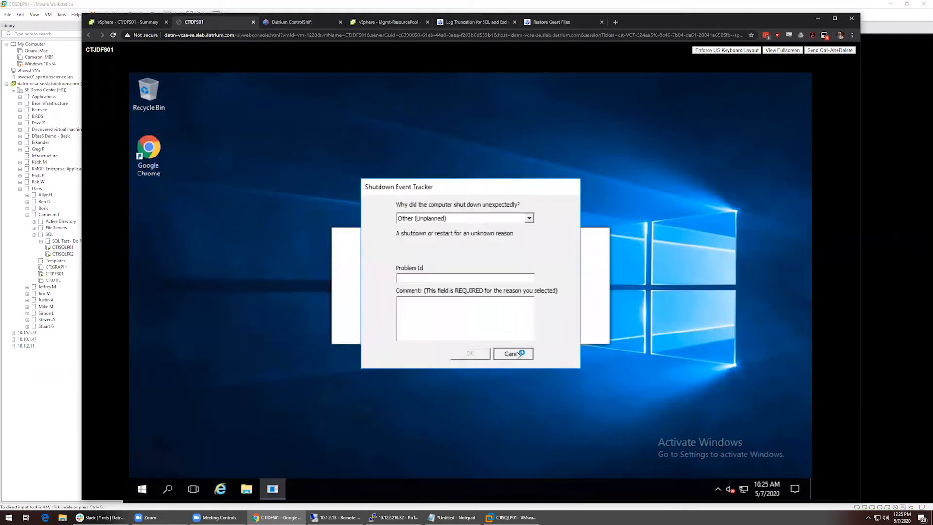
- In File Explorer inside CTJDFS01, view the contents of the DFS folder on Data (E:)
key("super+e")
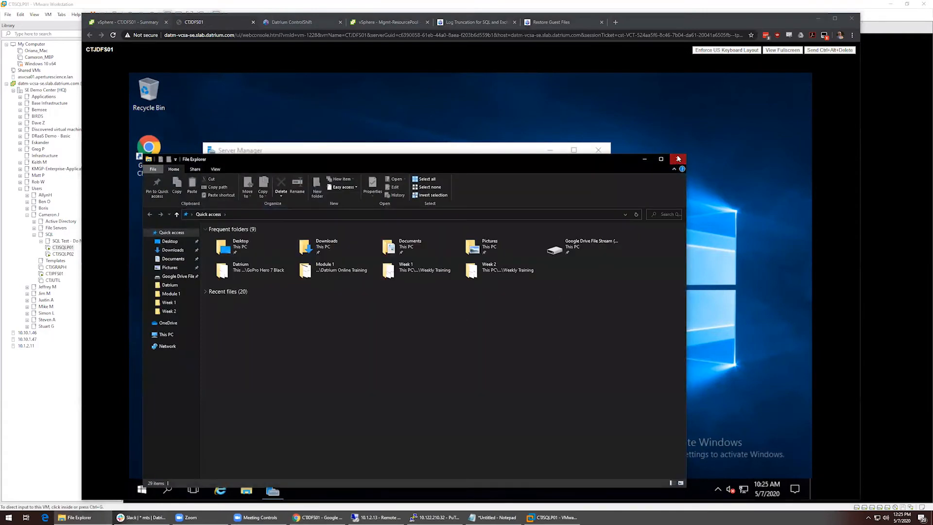
left_click(679, 159)
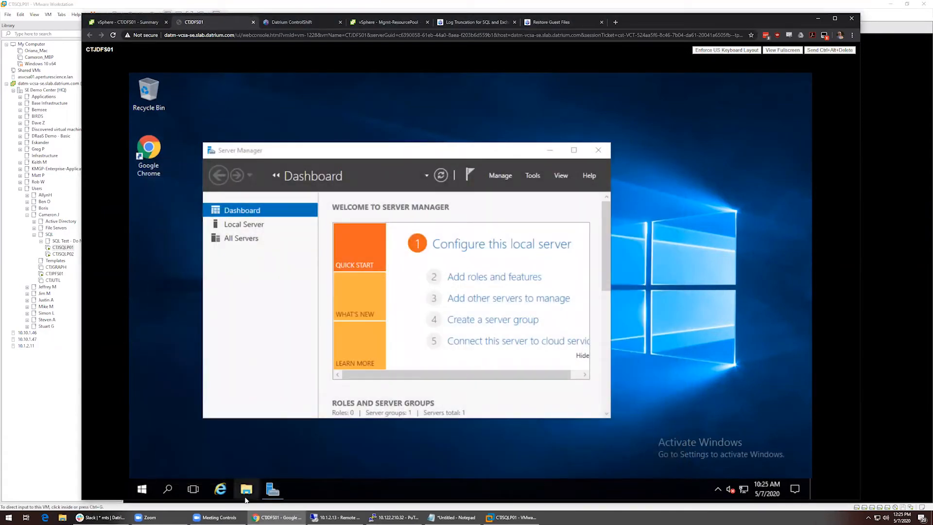
left_click(255, 489)
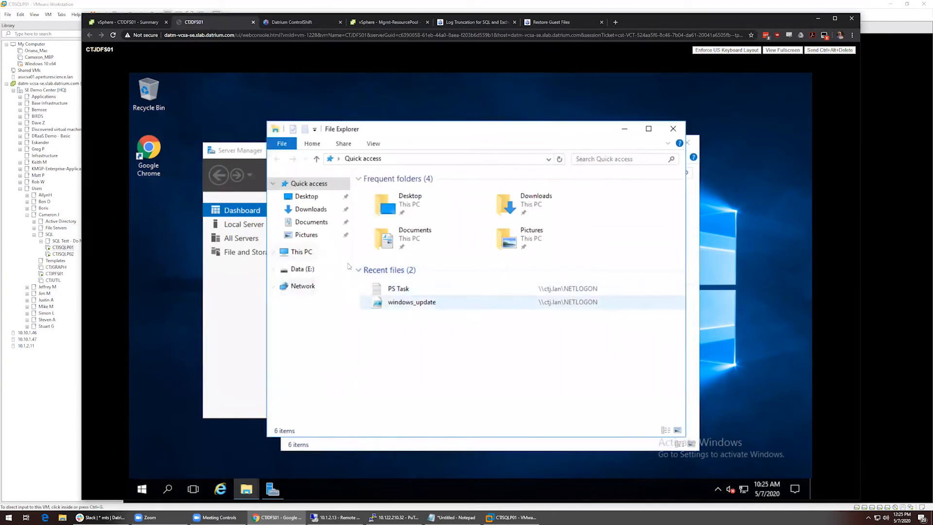
left_click(307, 270)
double_click(406, 195)
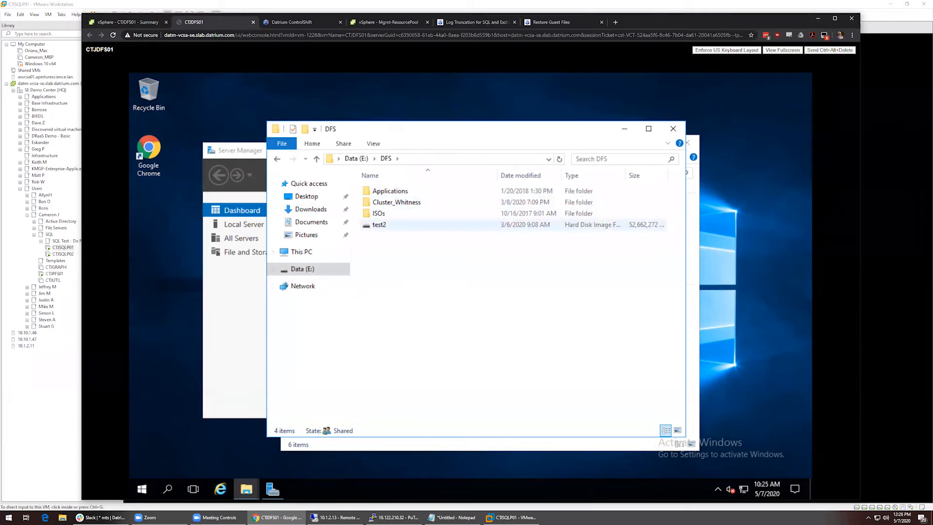
- In the vSphere Client, view the virtual disks contained in CTJDFS01's May-07 09:00 am Datrium DVX snapshot
left_click(136, 20)
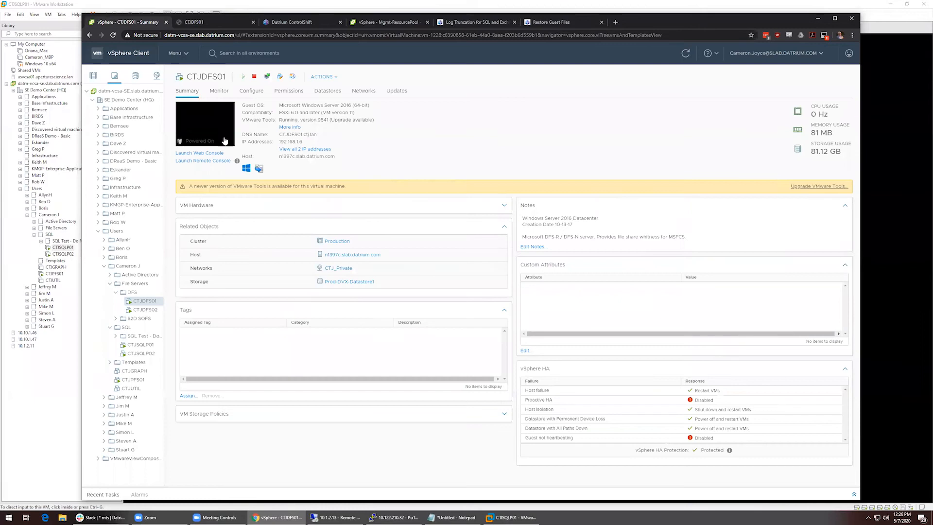
left_click_drag(211, 92, 217, 92)
left_click(219, 91)
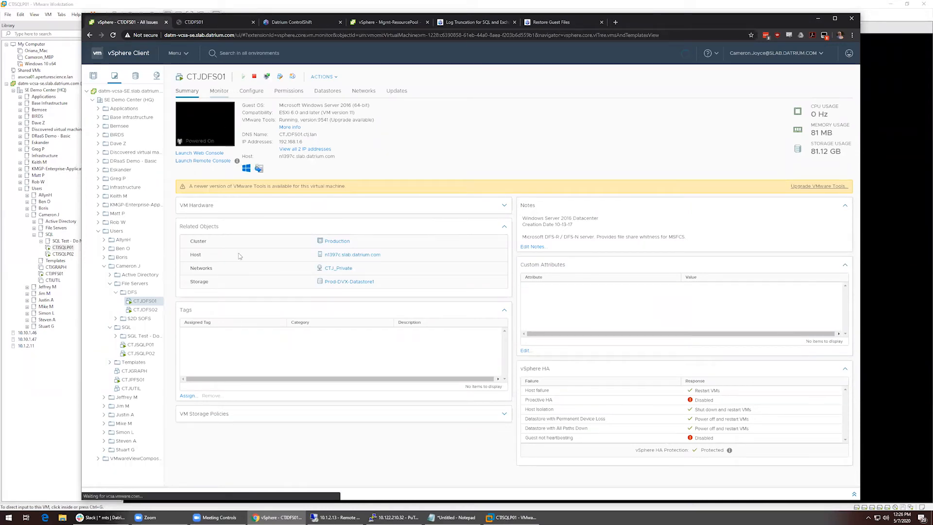
left_click(208, 193)
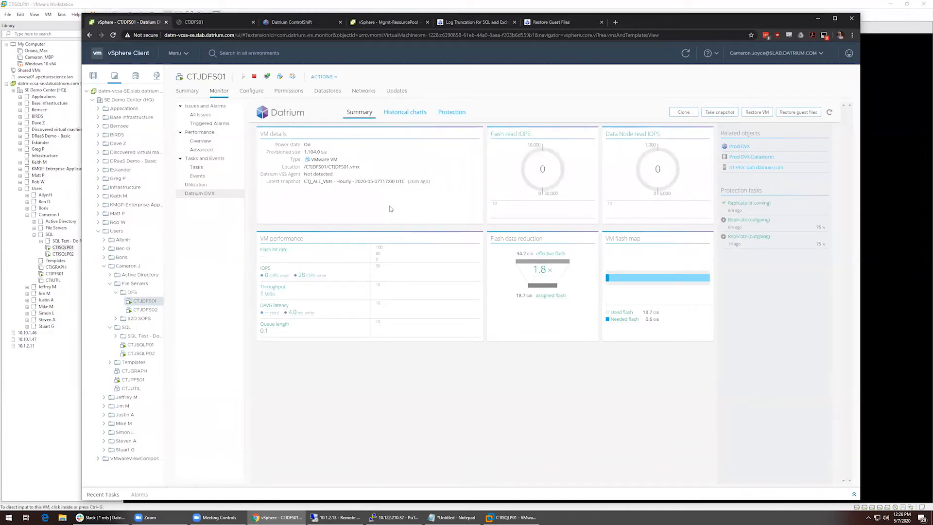
left_click(462, 116)
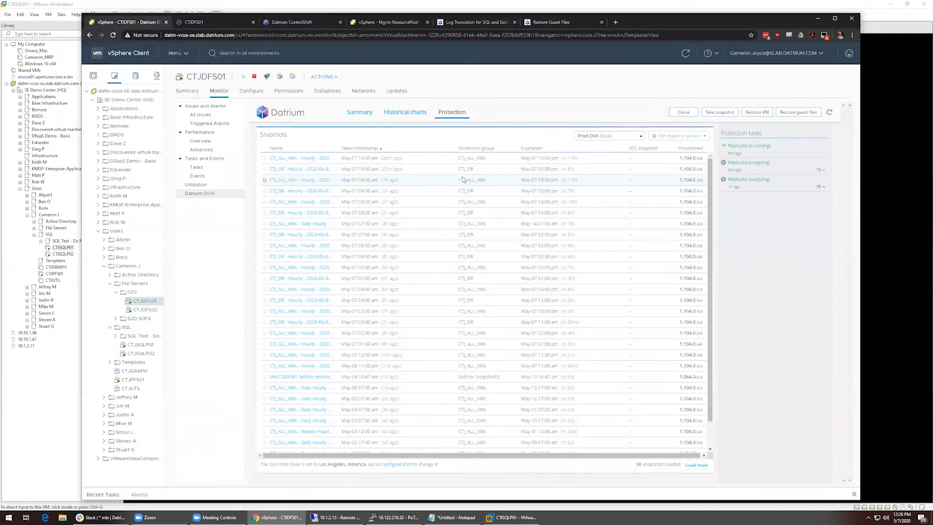
left_click(474, 180)
left_click(692, 138)
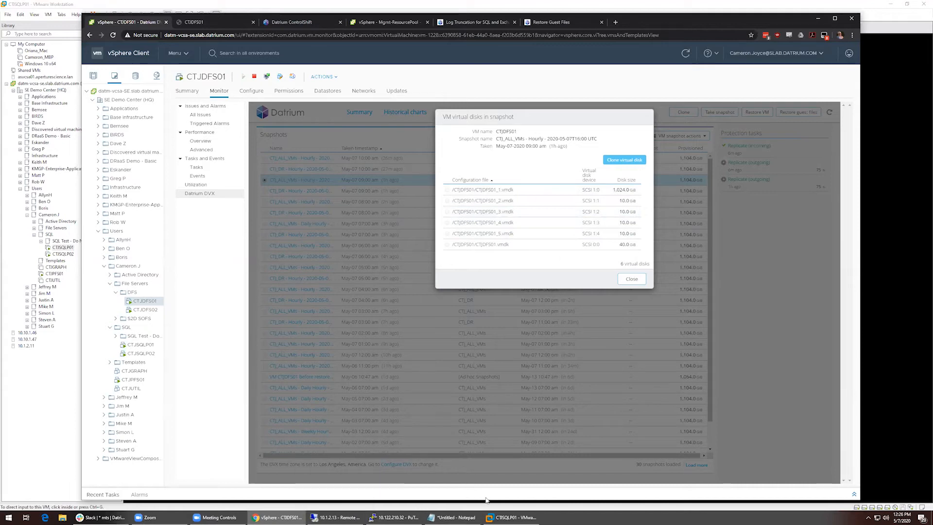
- Return to the CTJDFS01 console and examine the drives and their sizes under This PC
left_click(512, 517)
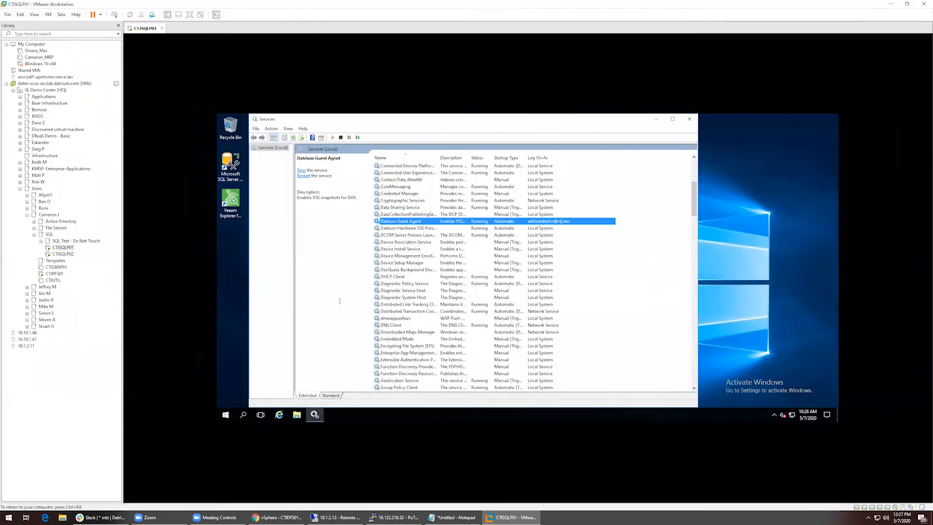
left_click(505, 517)
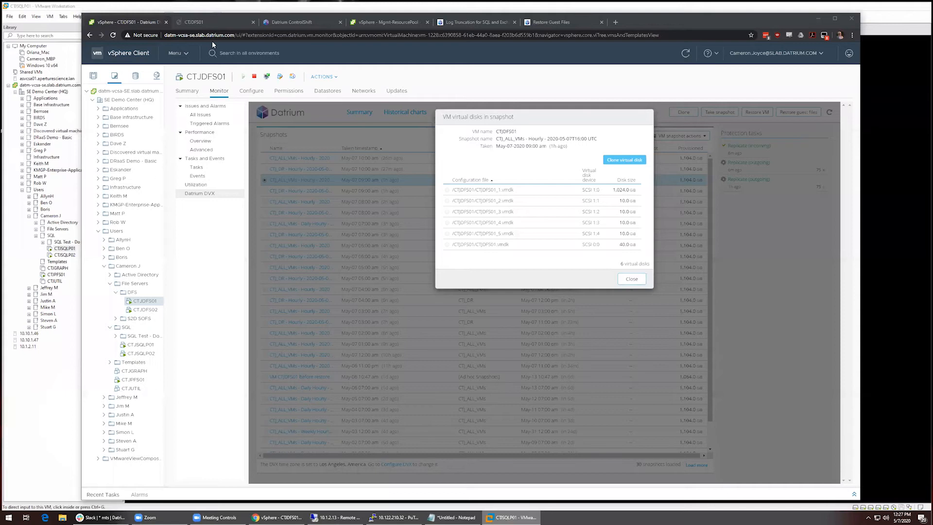
left_click(202, 21)
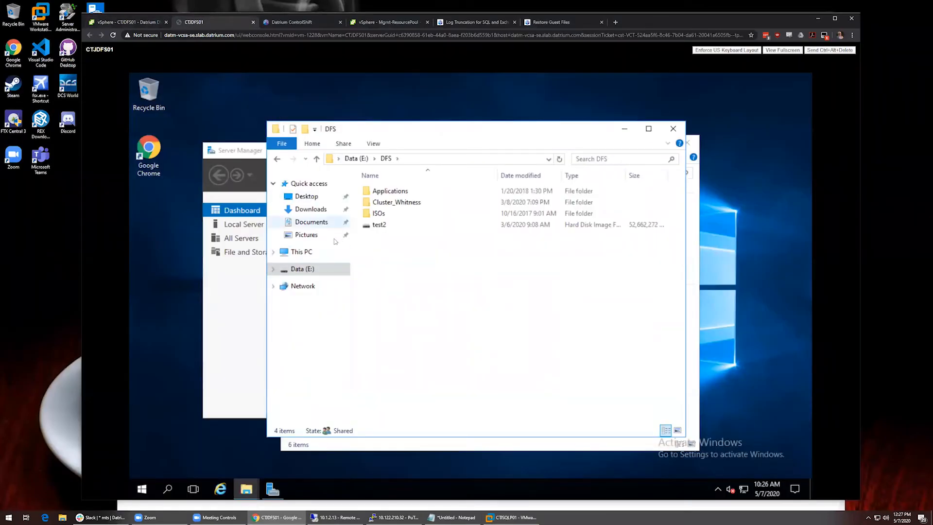
left_click(307, 253)
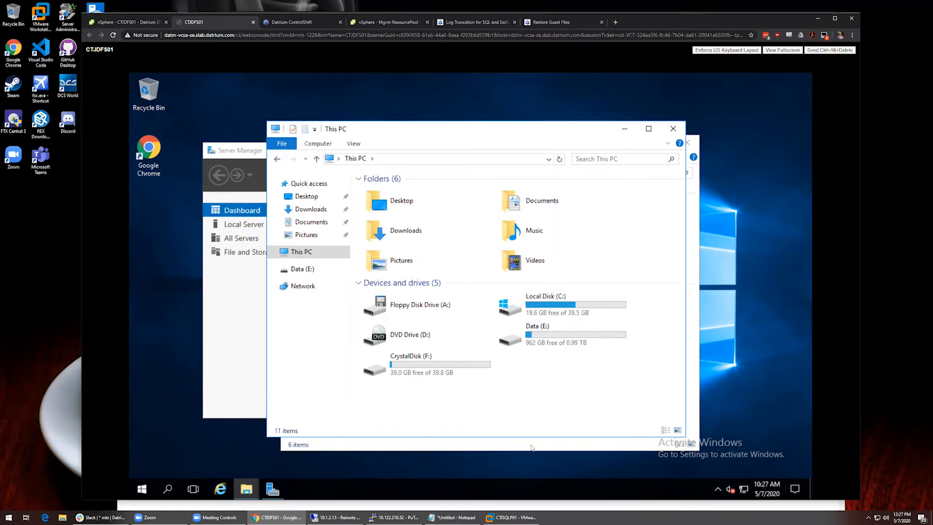
- Close both File Explorer windows and Server Manager inside CTJDFS01
left_click(559, 443)
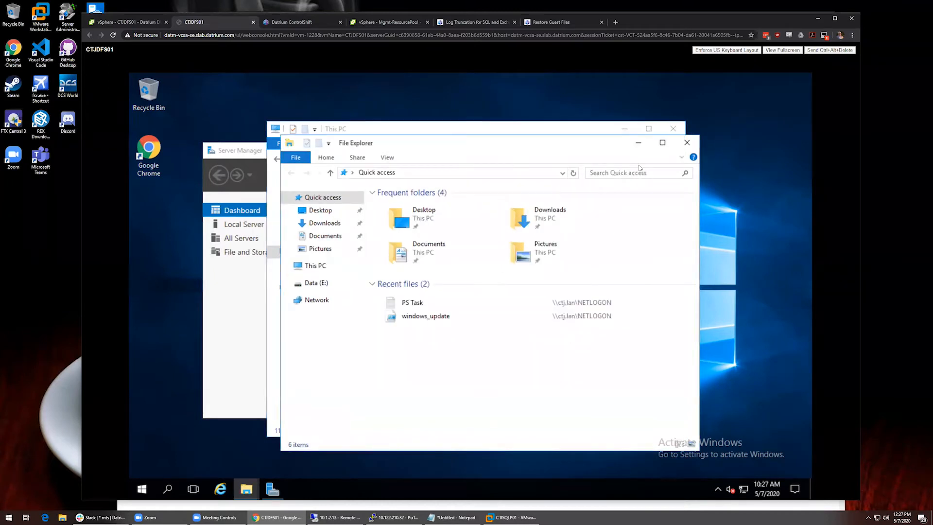
left_click(681, 136)
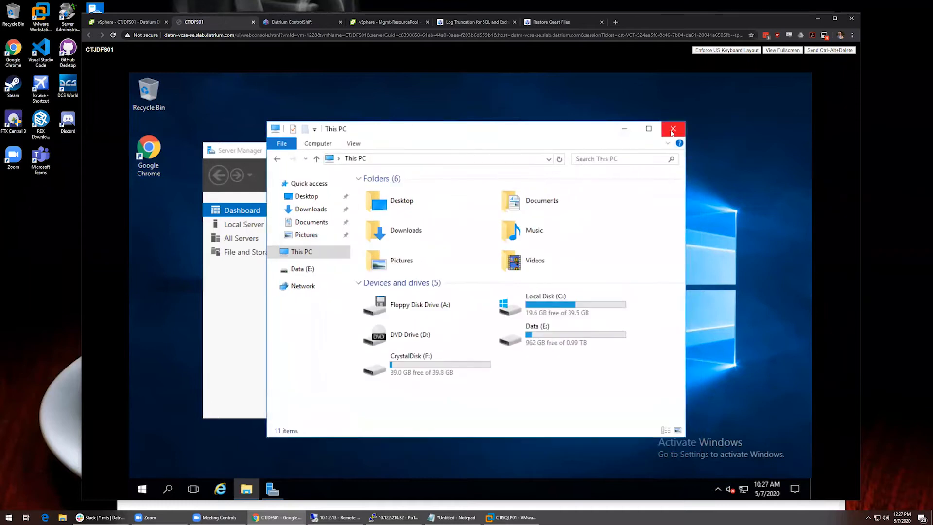
left_click(672, 128)
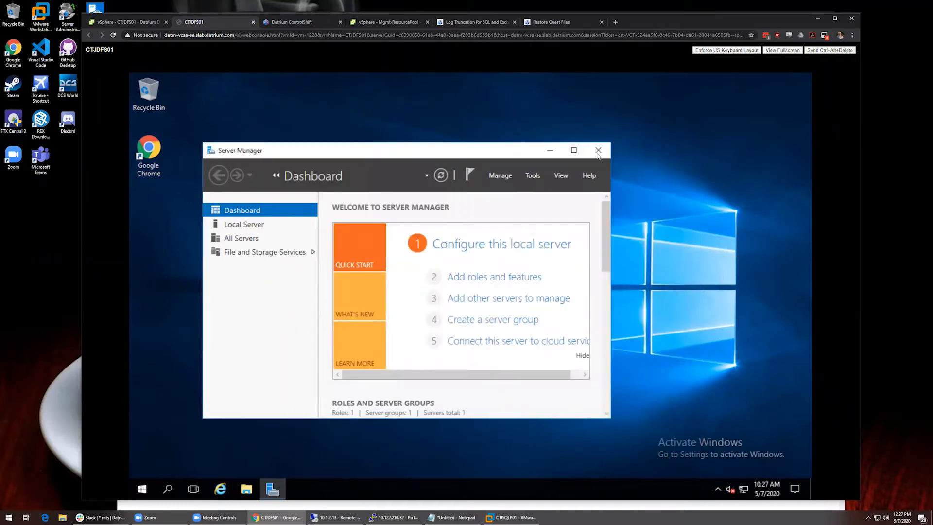
left_click(598, 149)
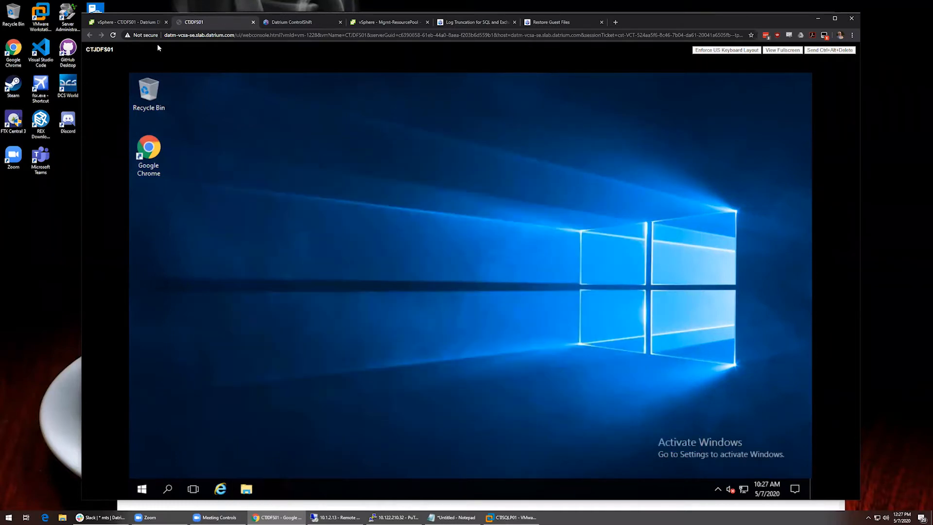
- Review the clone options for CTJDFS01_1.vmdk from the May-07 09:00 am snapshot in the vSphere Client, and cancel without cloning
left_click(133, 23)
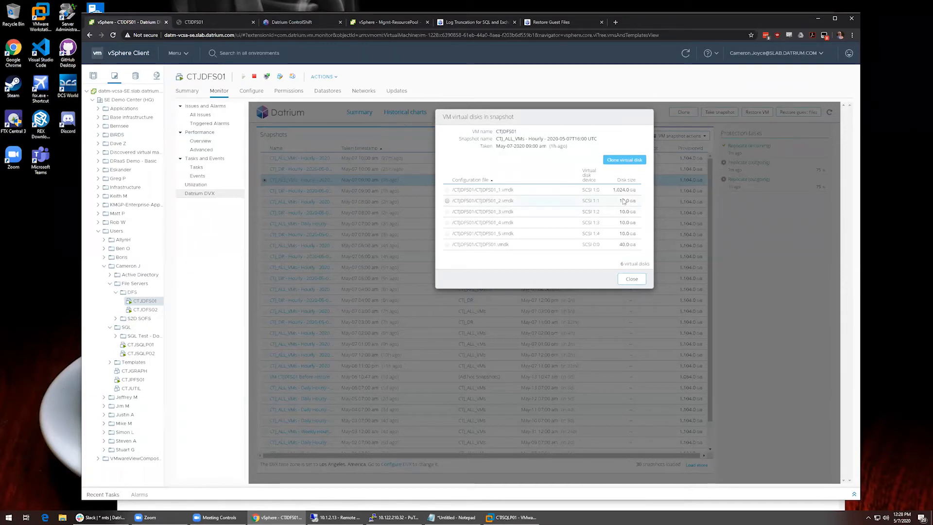
left_click(572, 193)
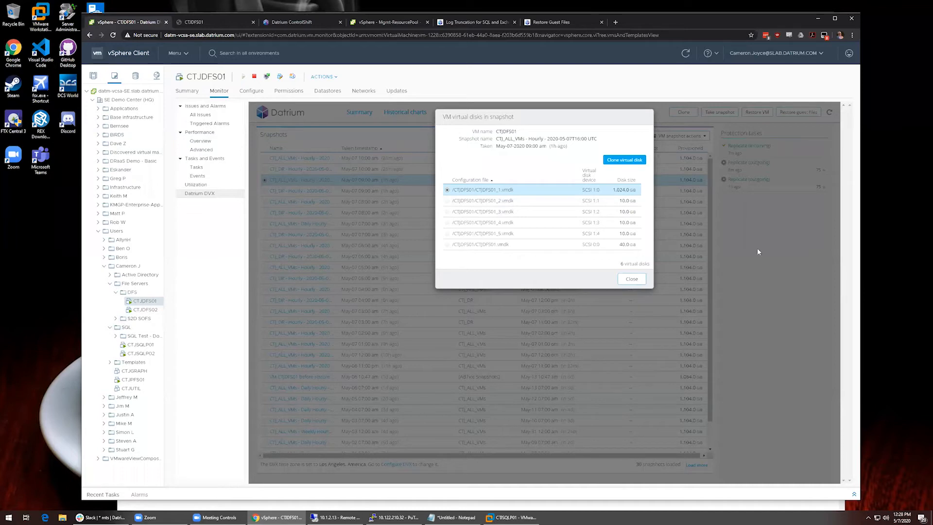
left_click(623, 160)
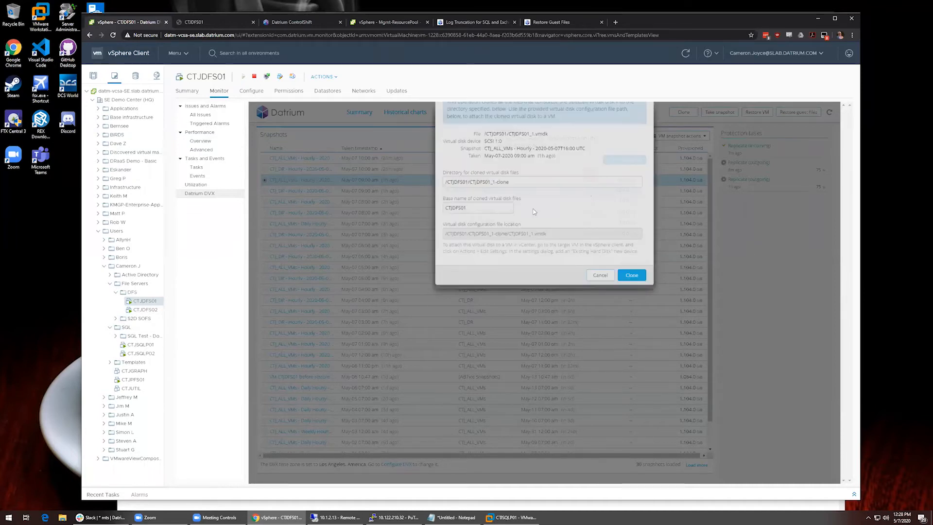
left_click(498, 217)
left_click(457, 234)
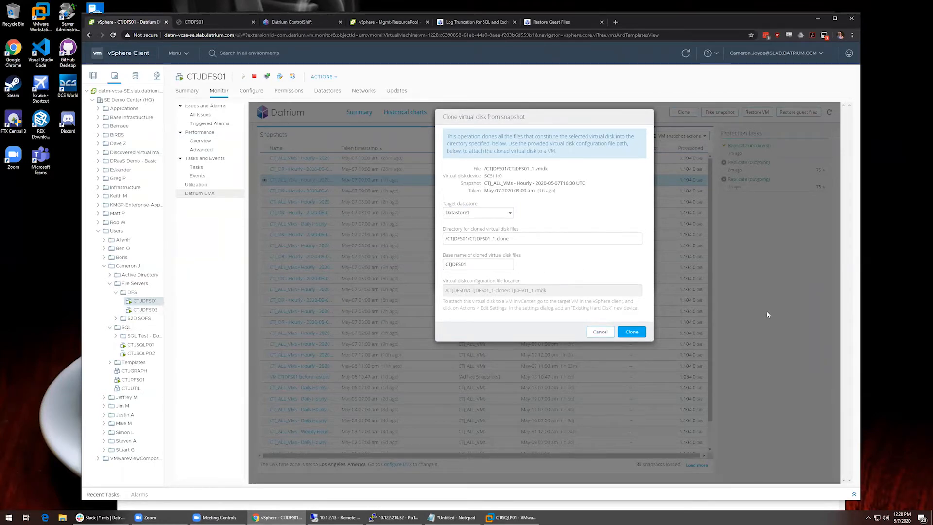
left_click(600, 332)
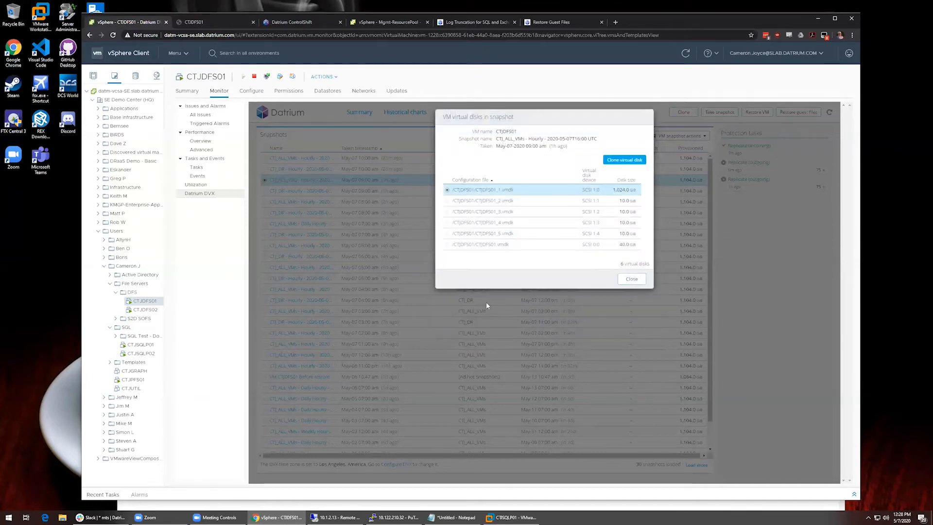
- Close the snapshot's virtual disk list and open the Datrium DVX monitoring page for CTJDFS02
left_click(632, 280)
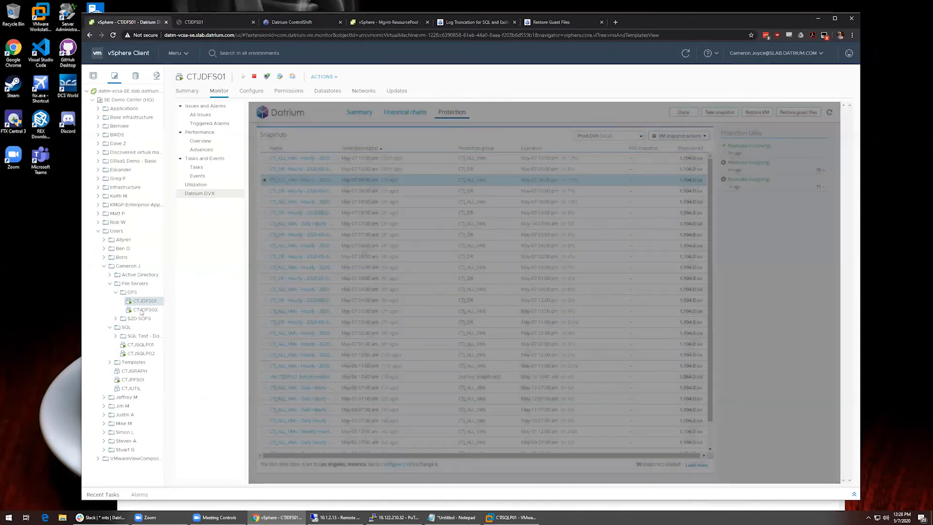
left_click(142, 310)
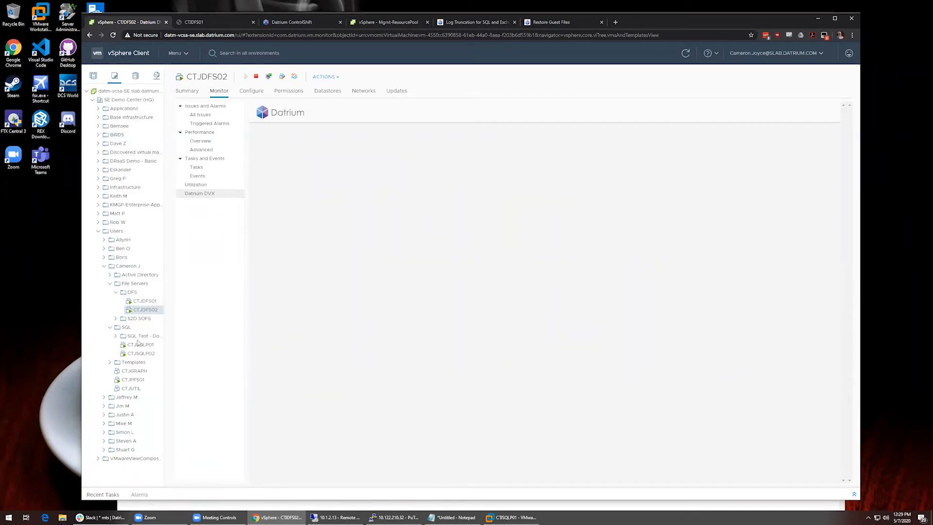
left_click(136, 309)
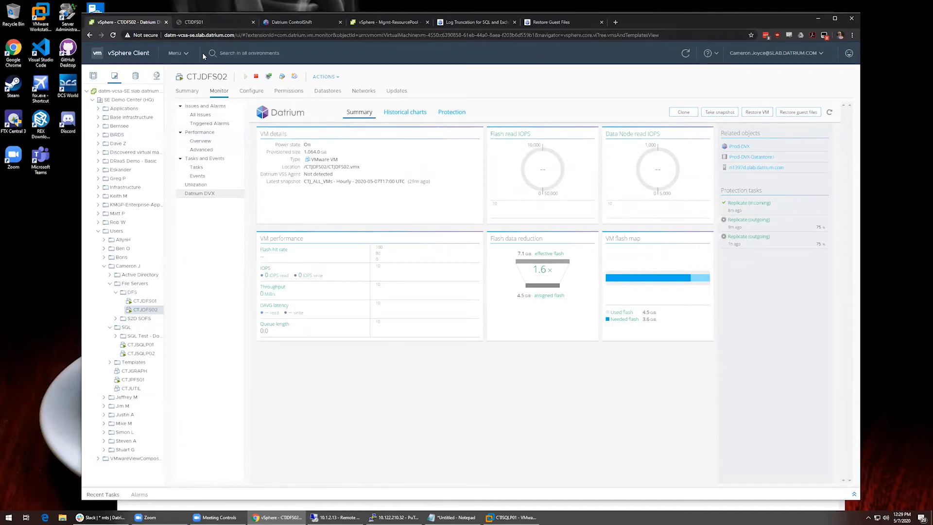
- Open the Datrium DVX file browser and list the contents of Datastore1
left_click(176, 55)
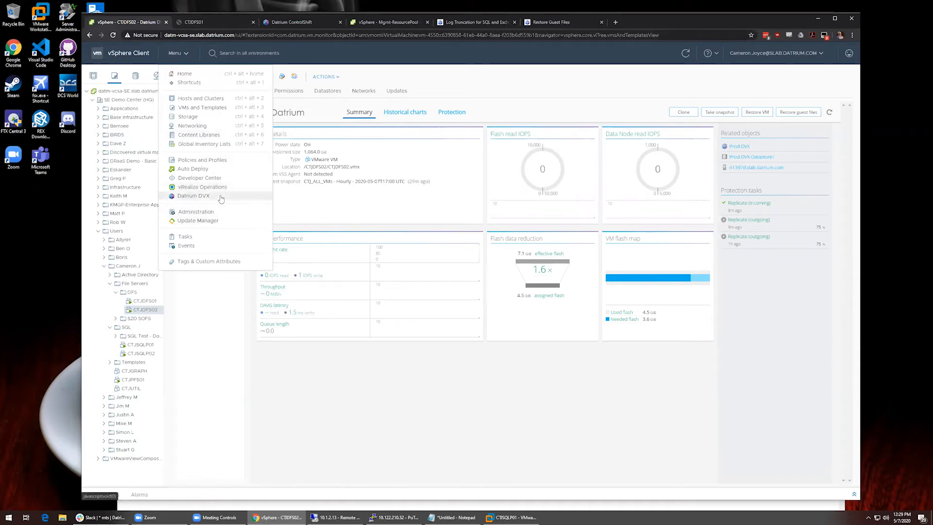
left_click(221, 197)
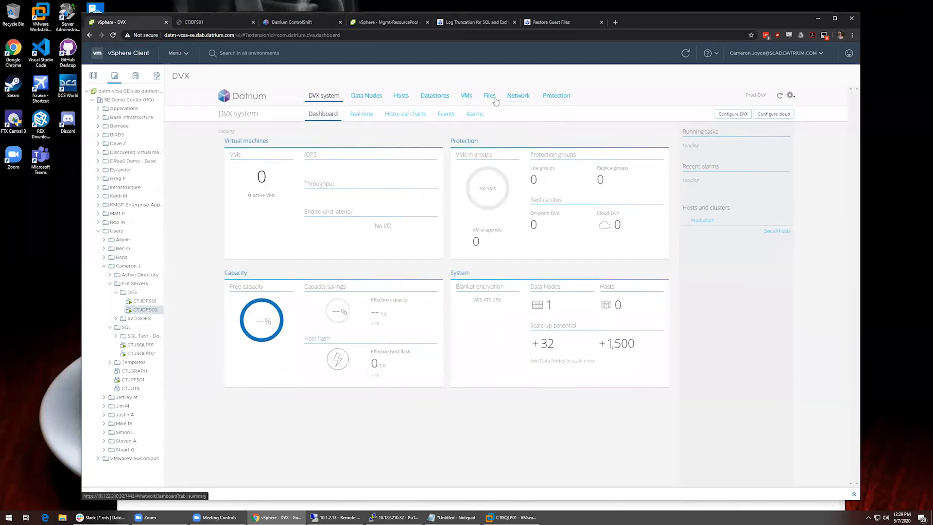
left_click(492, 97)
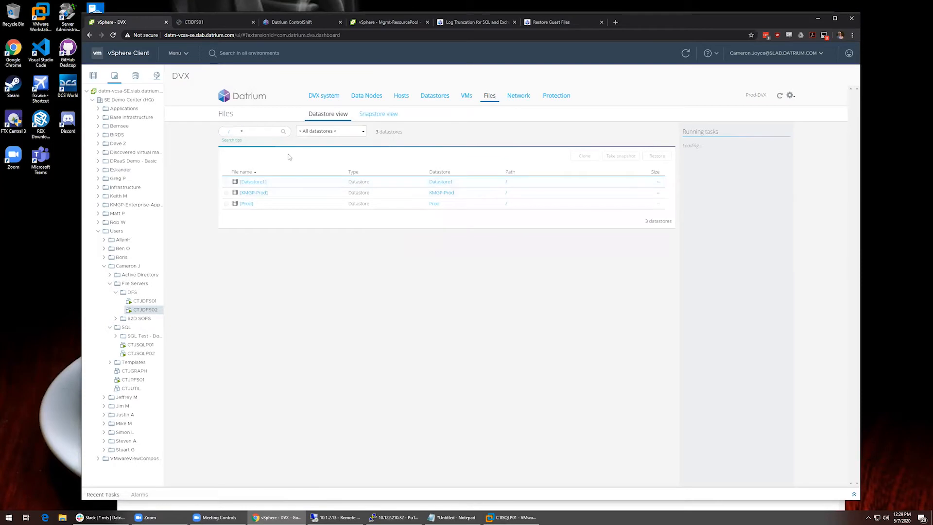
left_click(274, 131)
left_click(328, 132)
left_click(330, 162)
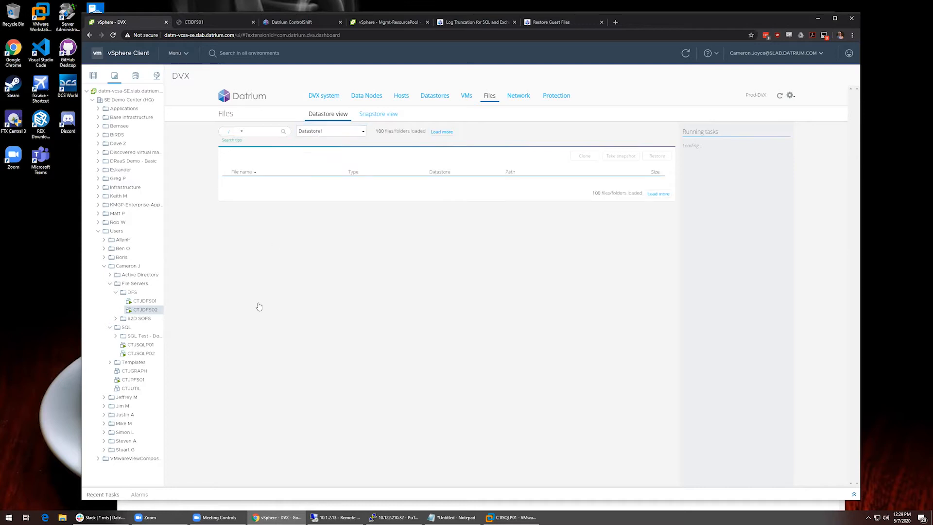
- Open CTJSOFS01_2.vmdk in the CTJSOFS01 folder, sort its snapshots by protection group and select the newest CTJ_ALL_VMs hourly snapshot
scroll(277, 323, "down", 3)
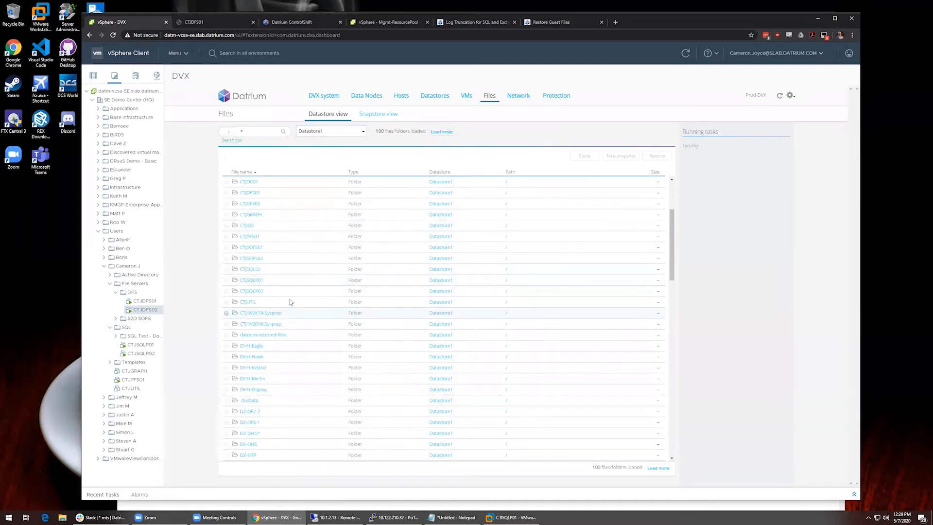
left_click(252, 248)
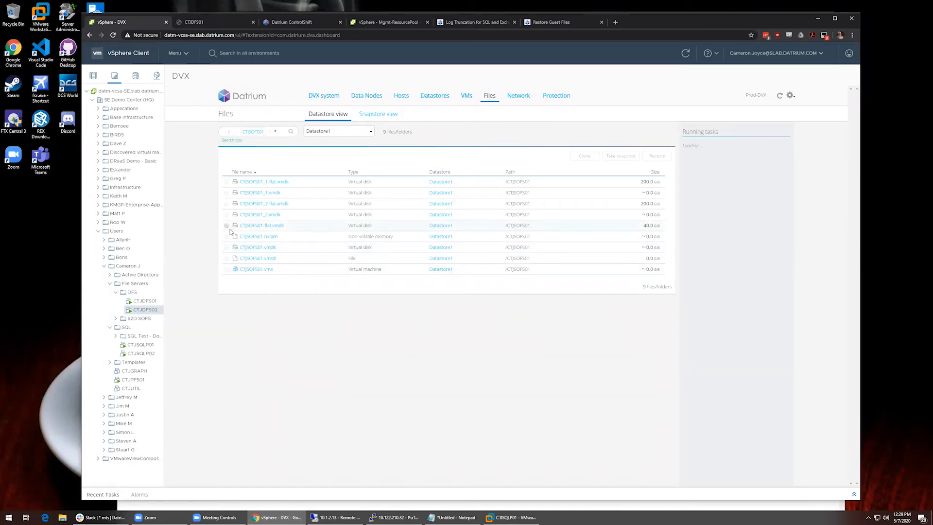
left_click(226, 204)
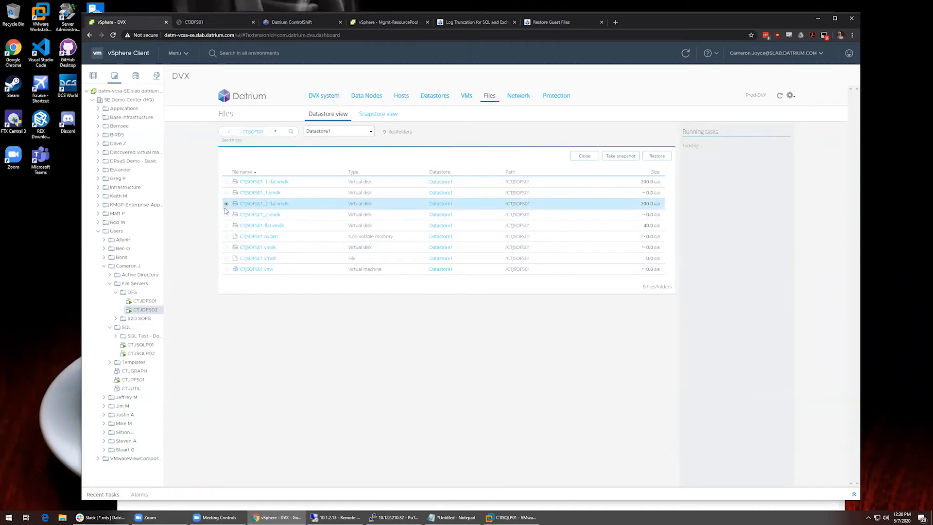
left_click(227, 214)
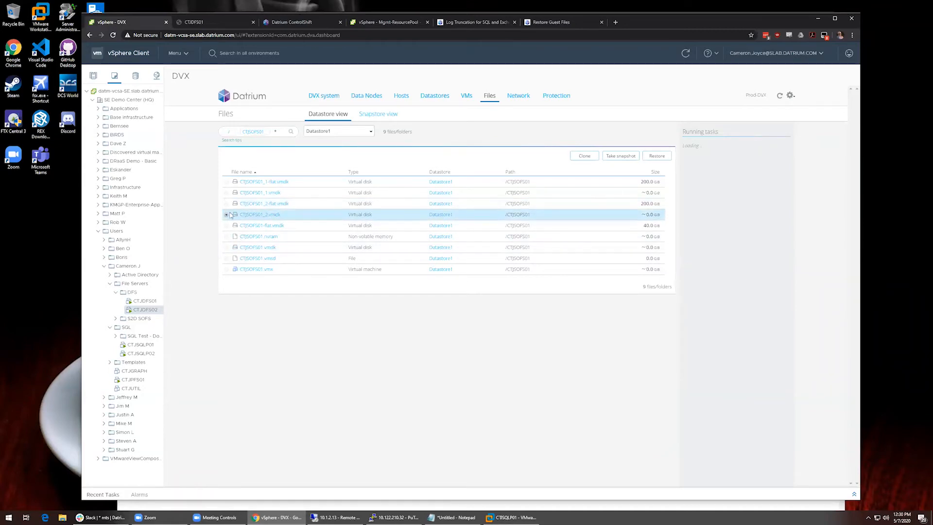
left_click(267, 214)
left_click(452, 199)
left_click(440, 212)
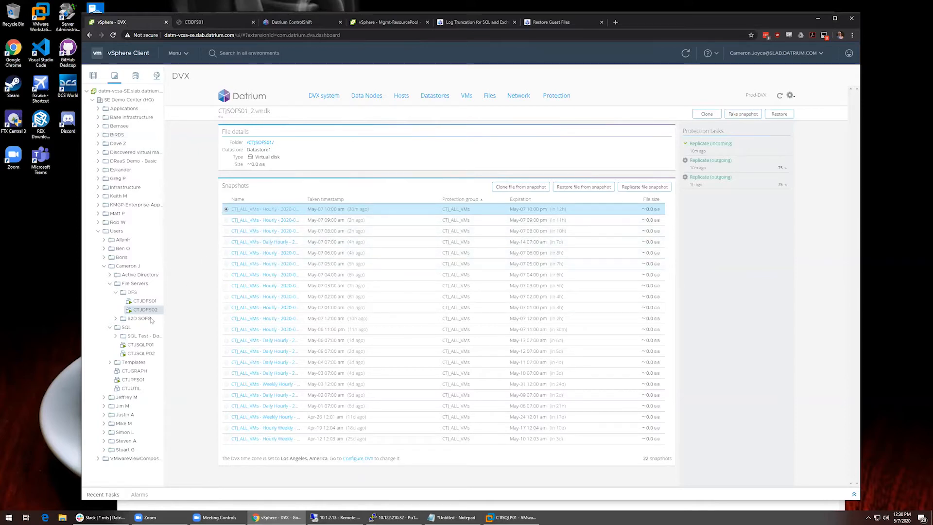
- Go to the Datrium DVX protection summary and open the live protection group listed directly below BO-PG
left_click(149, 302)
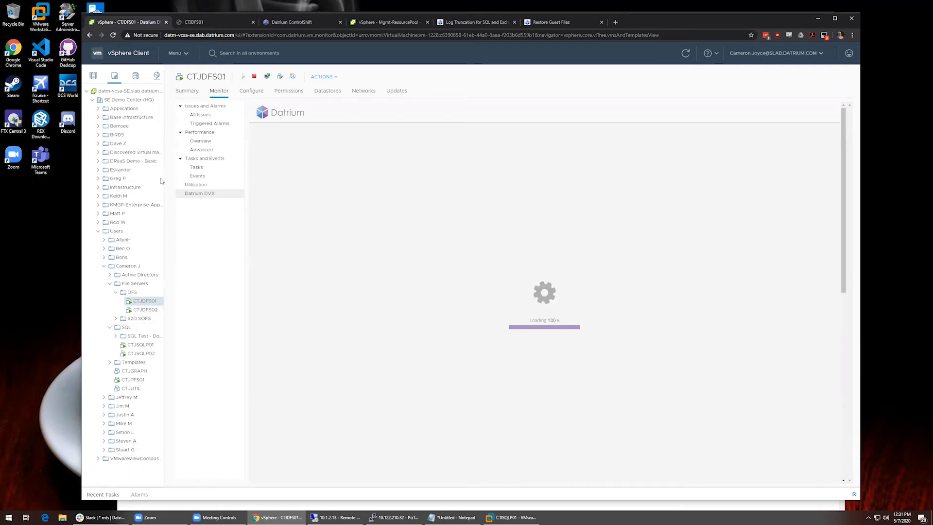
left_click(178, 53)
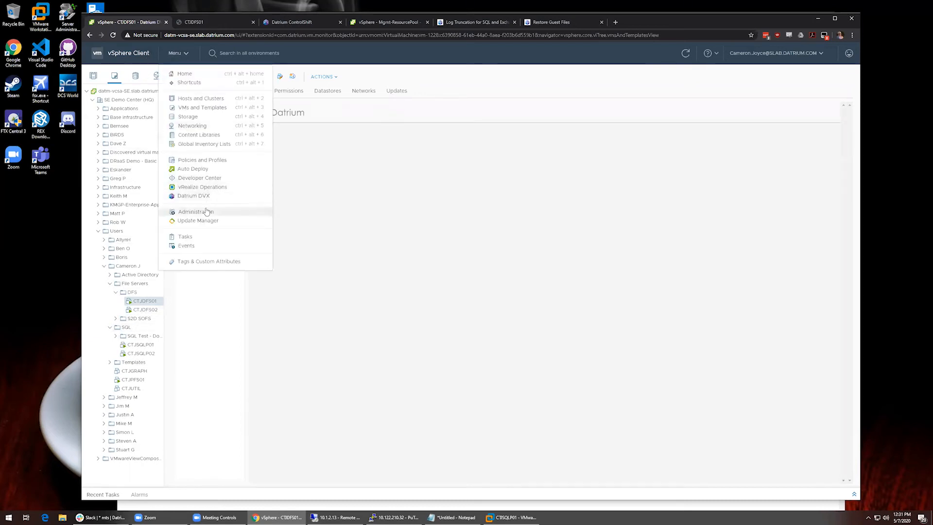
left_click(209, 196)
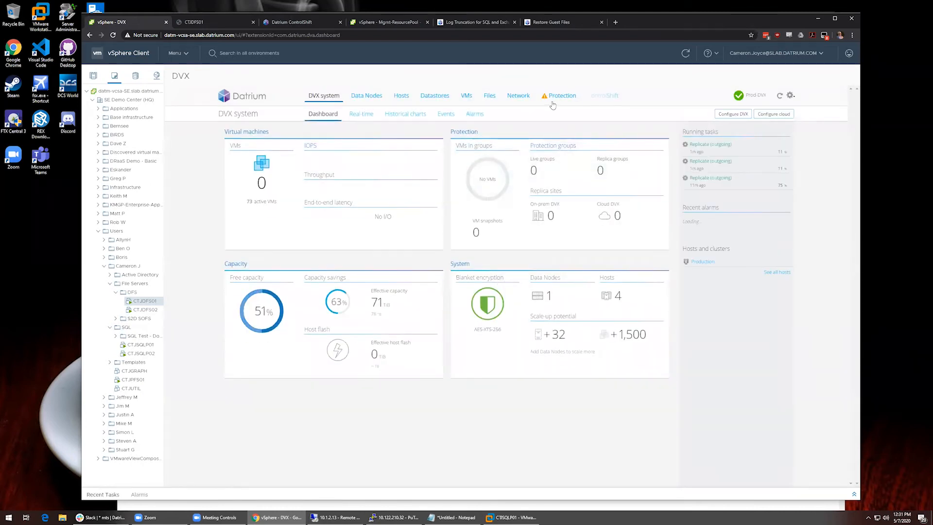
left_click(499, 268)
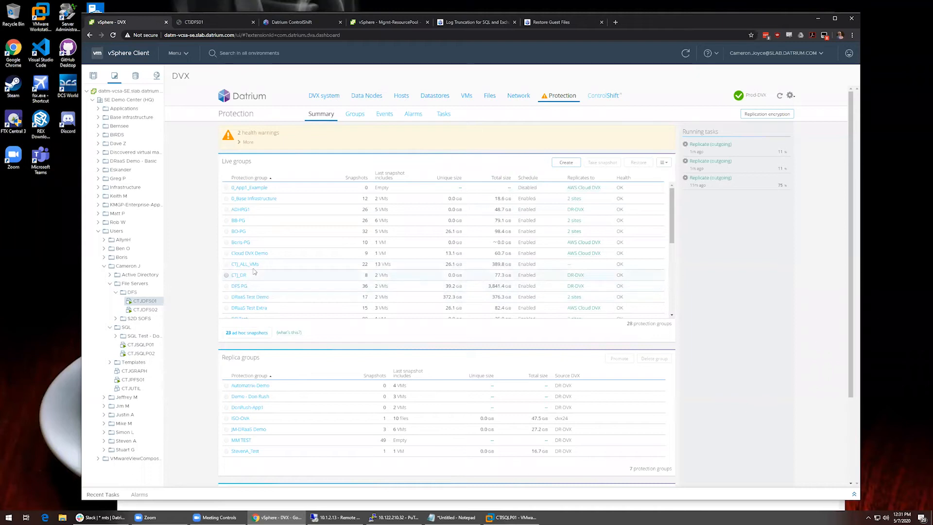
left_click(240, 242)
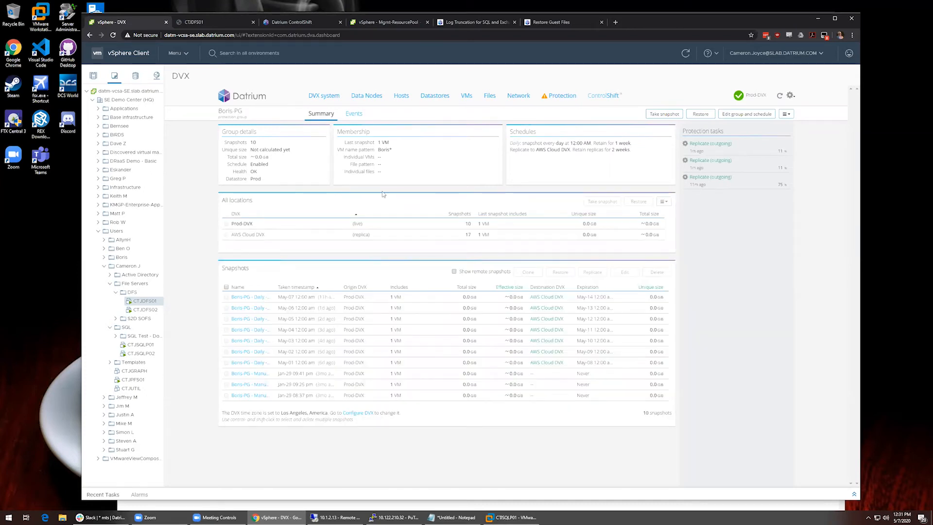
- Select the AWS Cloud DVX replica location, show remote snapshots, and select the AWS Cloud DVX copy of the May-07 daily snapshot
left_click(309, 235)
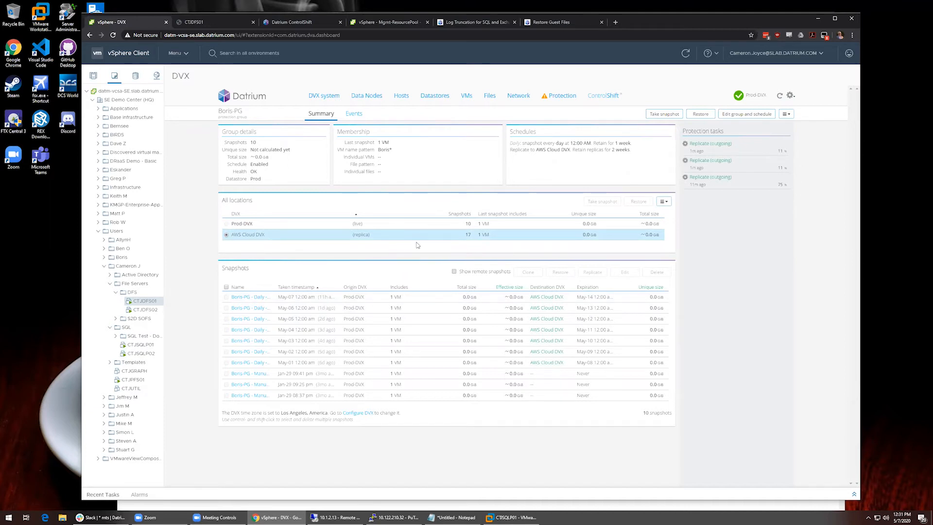
left_click(454, 272)
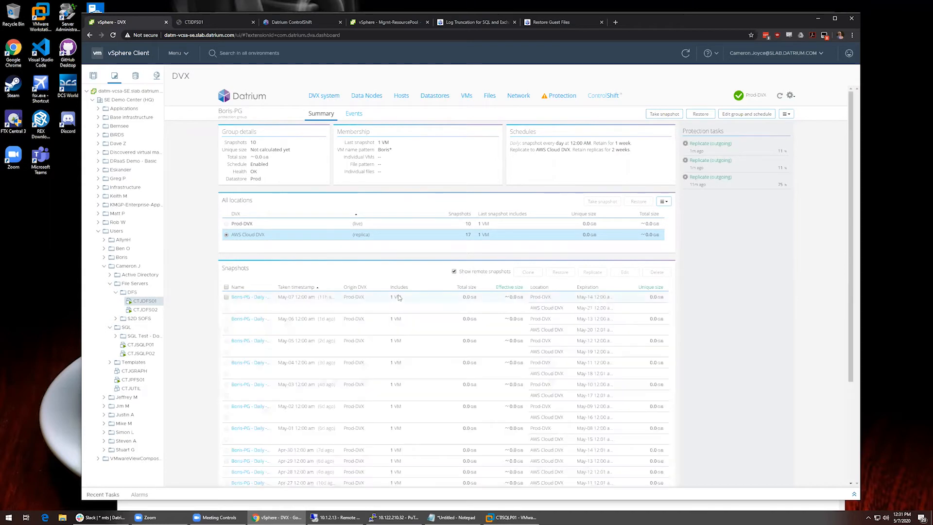
scroll(393, 318, "down", 1)
scroll(383, 299, "down", 1)
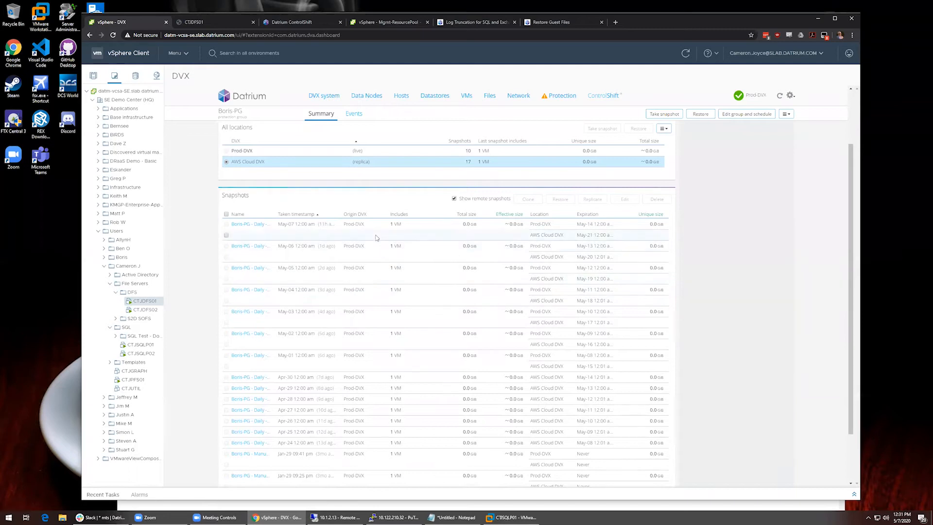
left_click(550, 238)
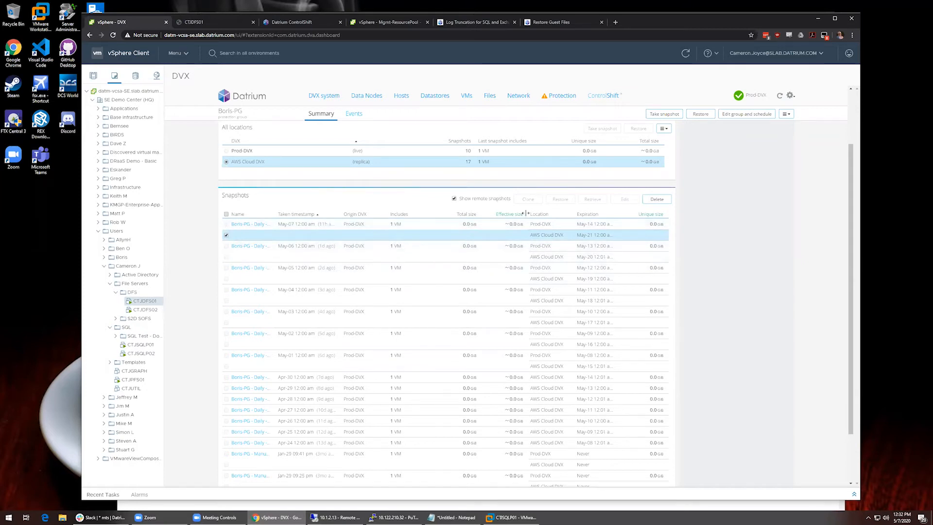
scroll(484, 266, "up", 1)
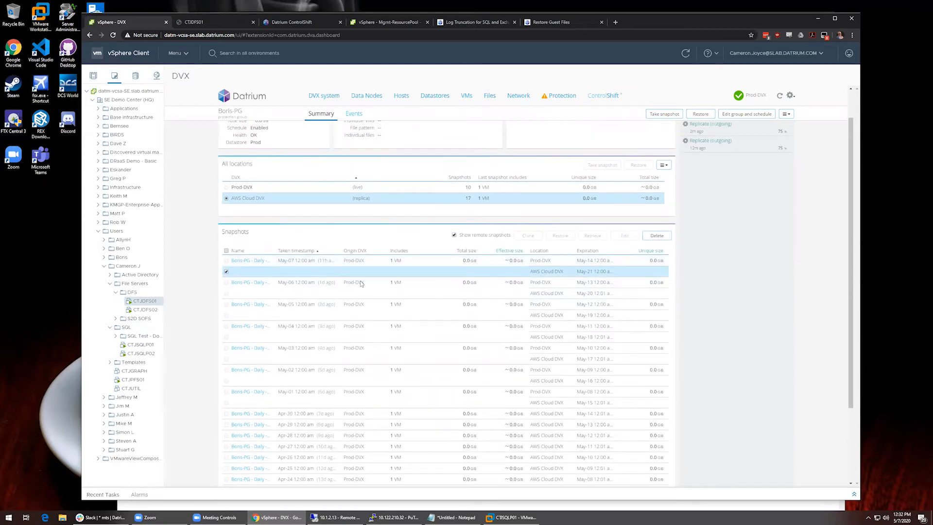
- Open the May-07 daily snapshot and compare the actions available for its Prod DVX and AWS Cloud DVX locations
left_click(258, 263)
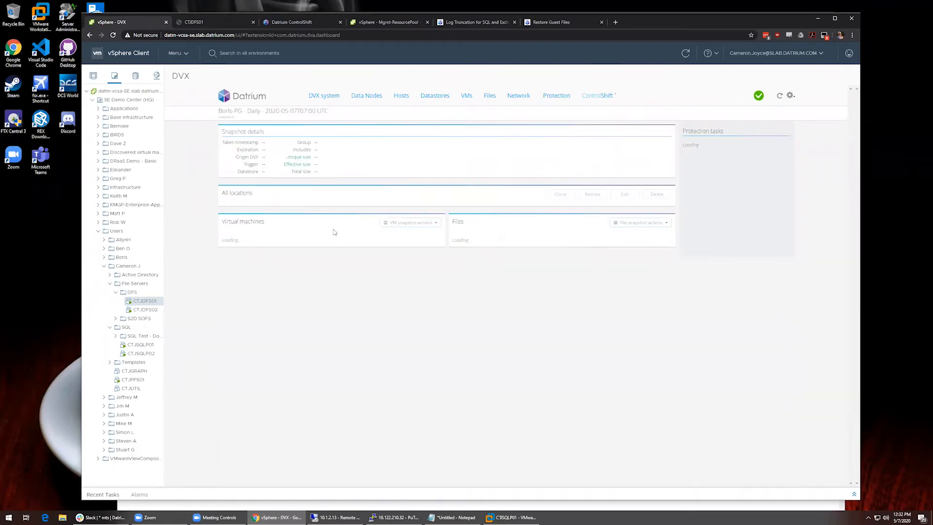
left_click(363, 221)
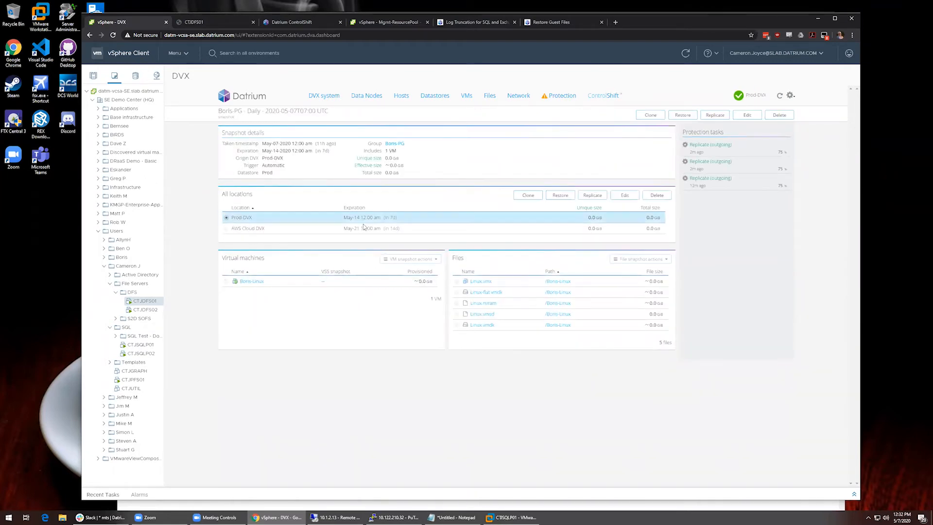
left_click(367, 228)
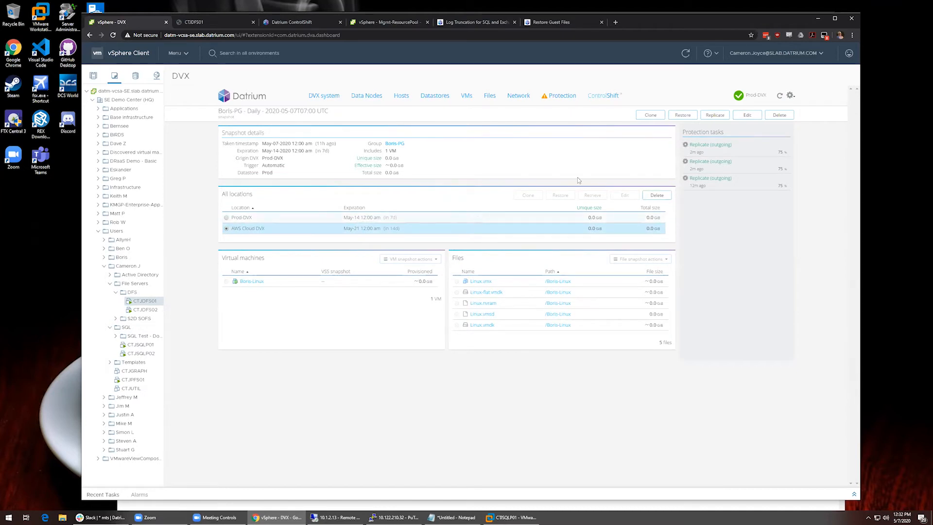
left_click(516, 219)
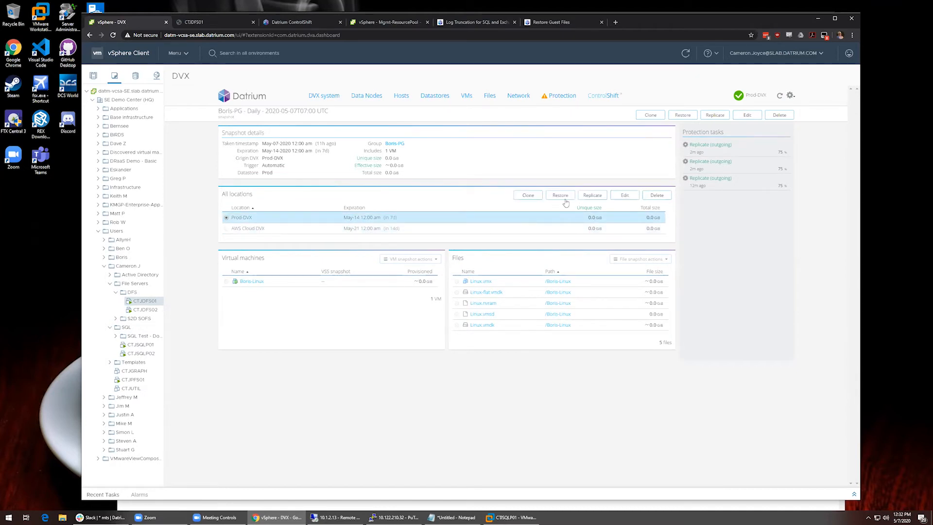
left_click(535, 232)
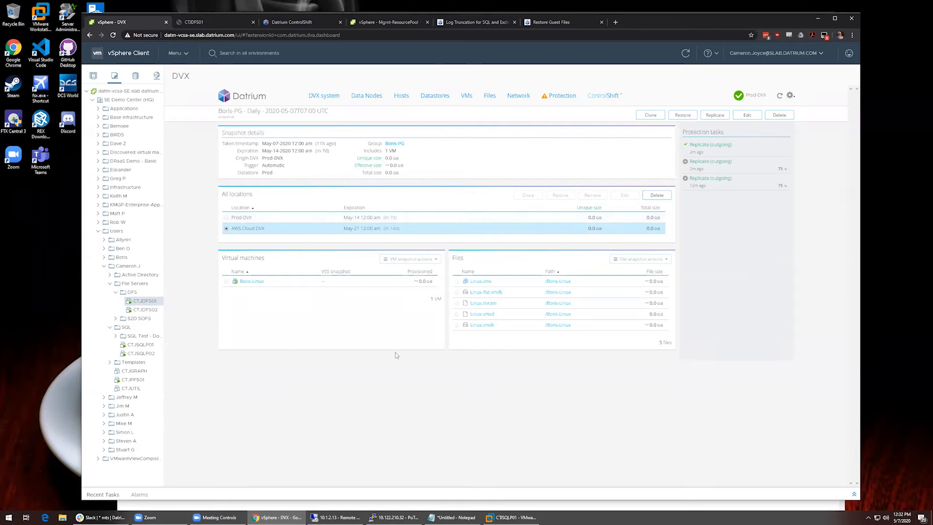
- Examine the snapshot actions offered for the Linux VM and for the Linux.nvram file in this snapshot
left_click(396, 281)
left_click(435, 259)
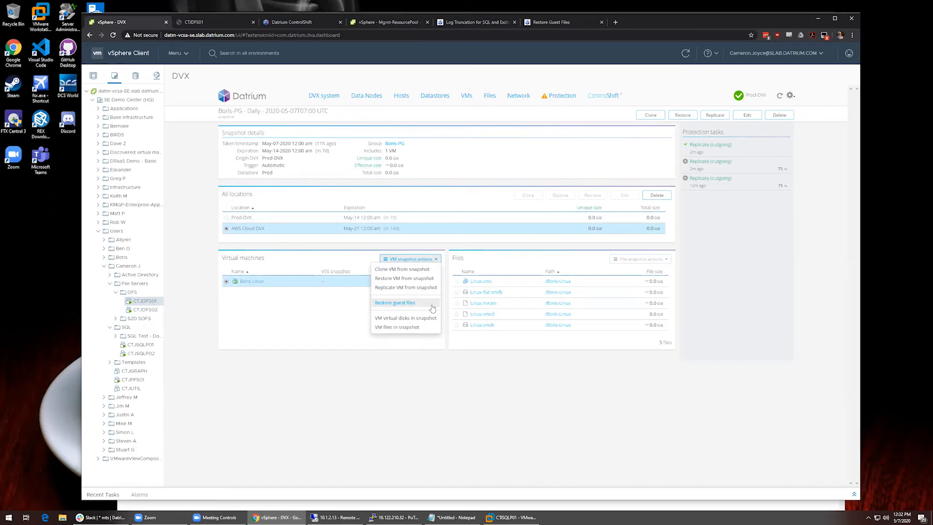
left_click(555, 382)
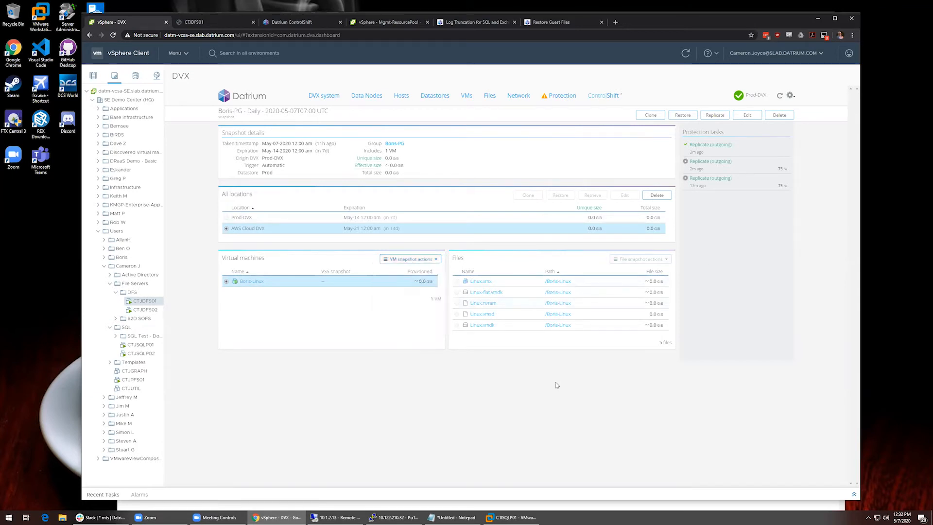
left_click(532, 302)
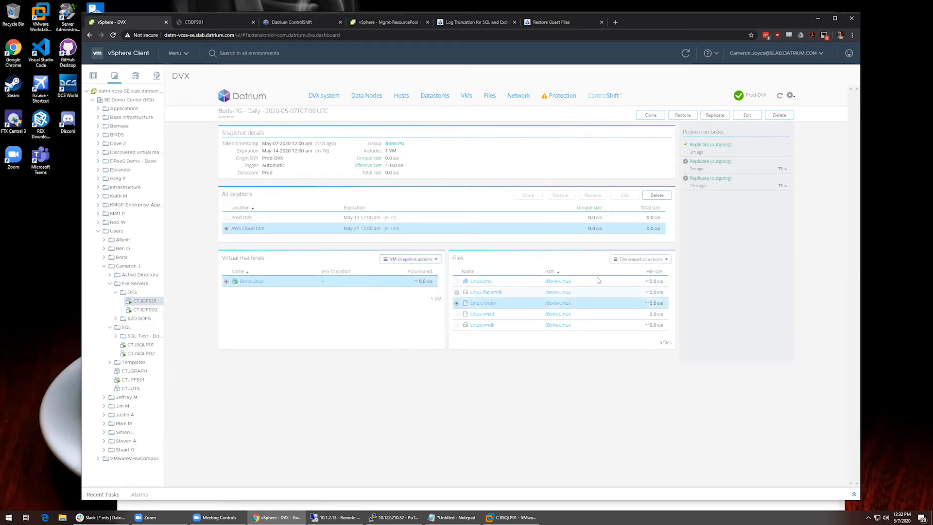
left_click(641, 259)
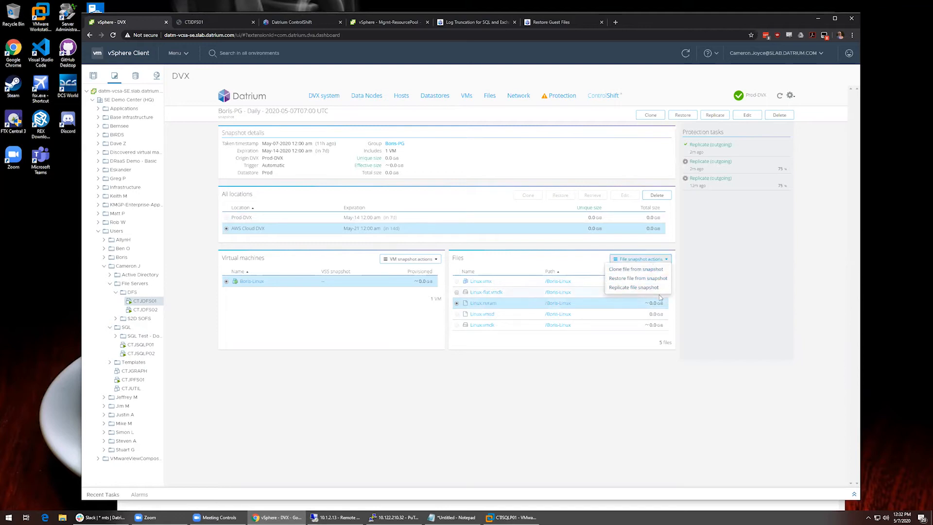
left_click(731, 302)
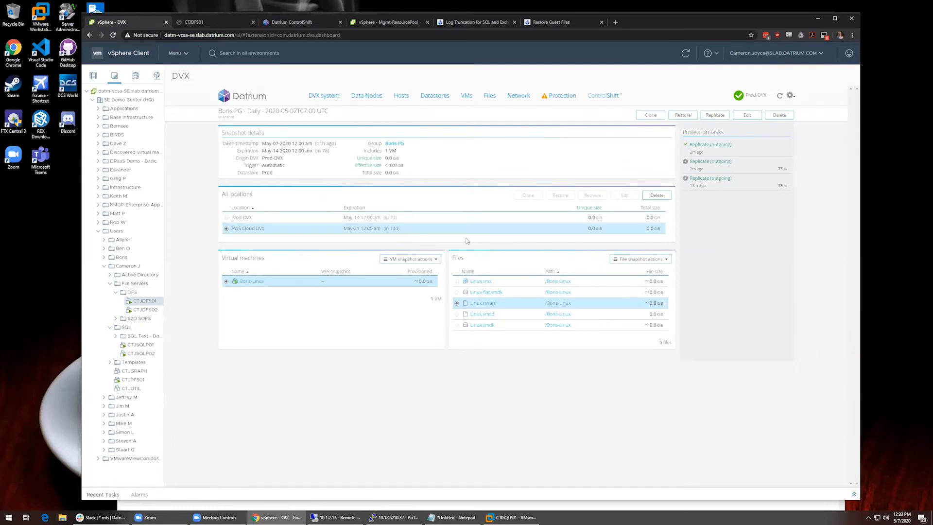
left_click(427, 258)
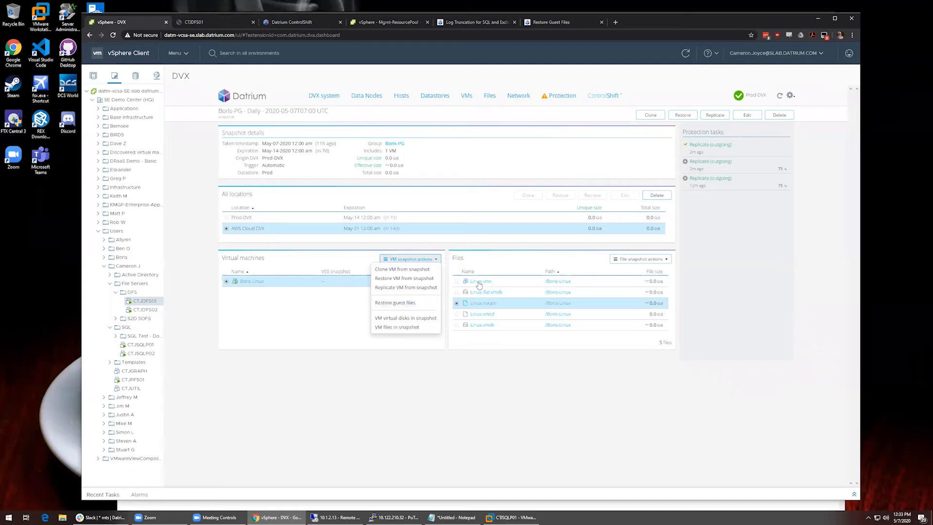
left_click(506, 251)
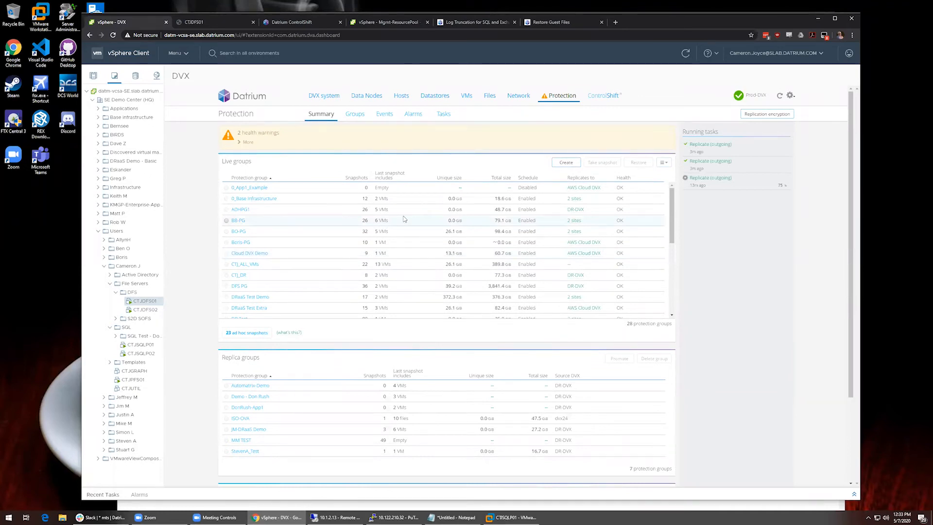
- Open the CTJ_ALL_VMs protection group for editing and go to its protection schedules
left_click(277, 275)
left_click(277, 266)
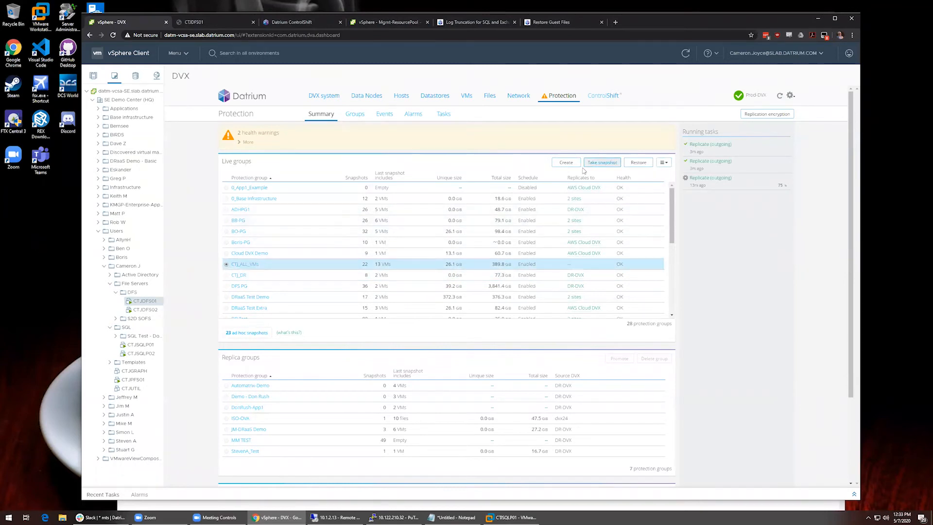
left_click(662, 163)
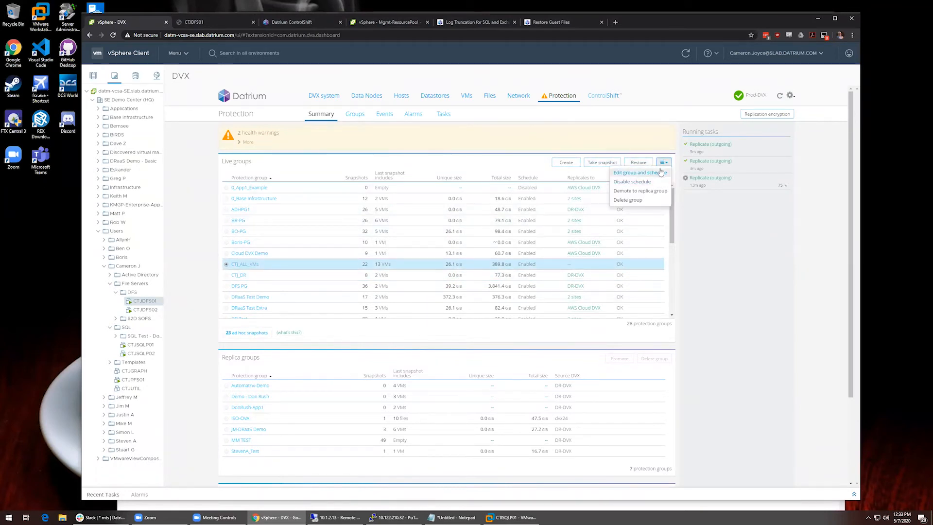
left_click(632, 173)
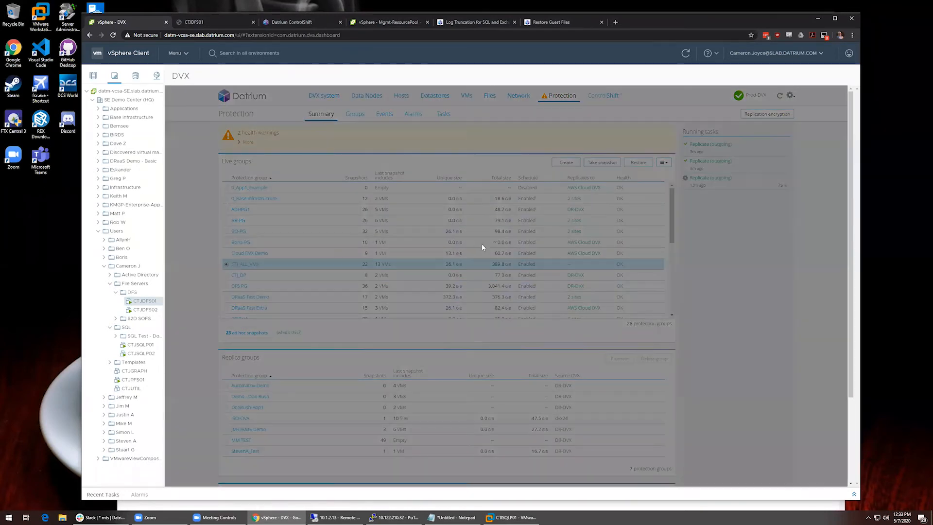
left_click(607, 357)
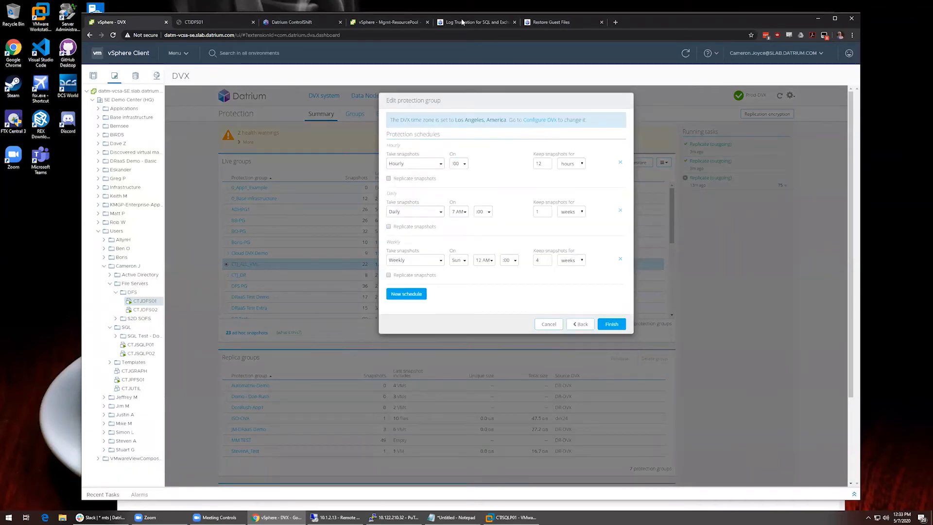
- Add a monthly schedule on the 1st at 12 AM that keeps snapshots for 1 day
left_click(420, 294)
left_click(432, 310)
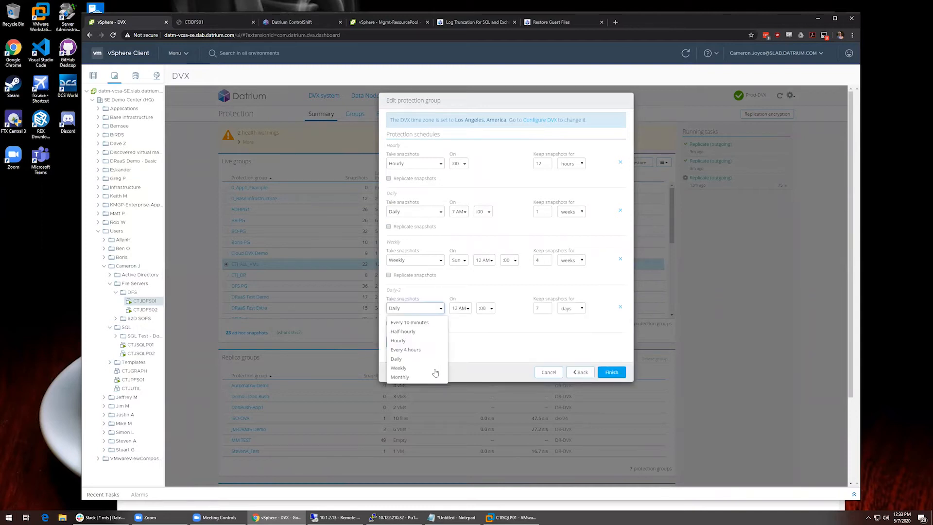
left_click(432, 377)
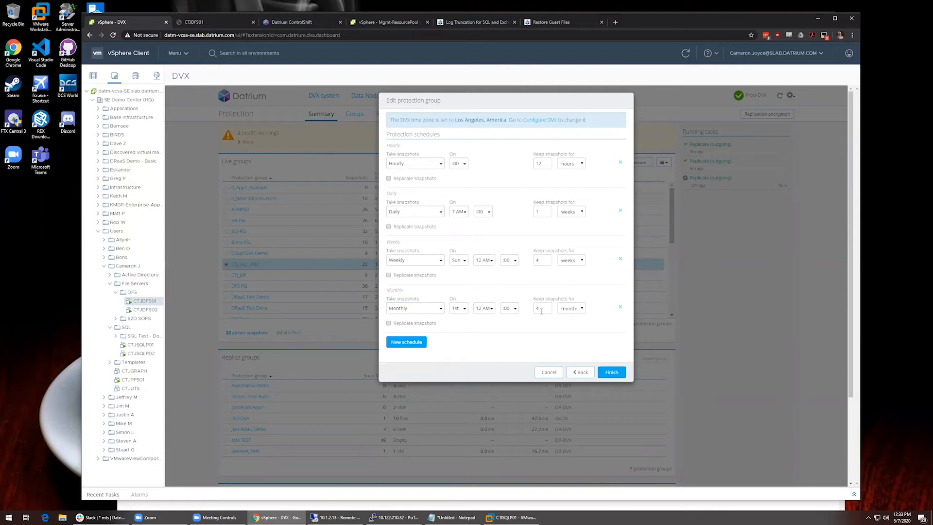
left_click(564, 308)
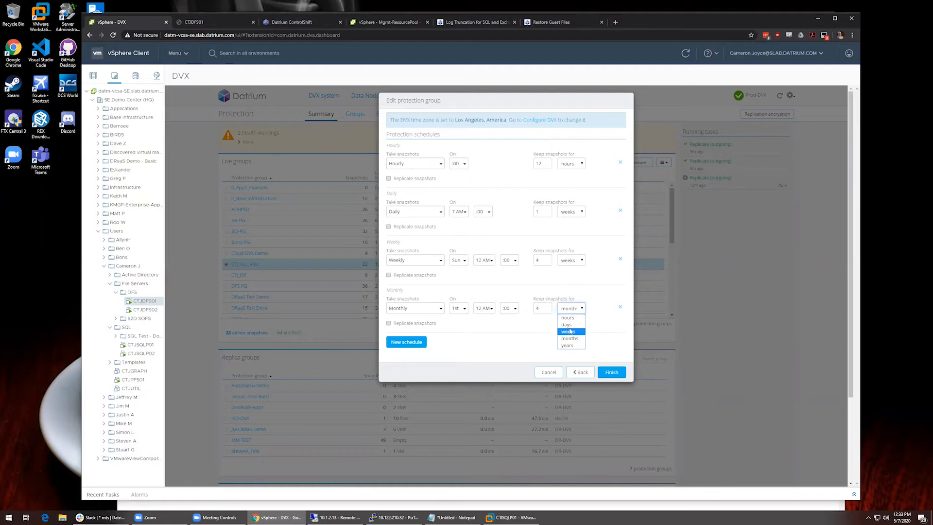
left_click(566, 324)
double_click(544, 306)
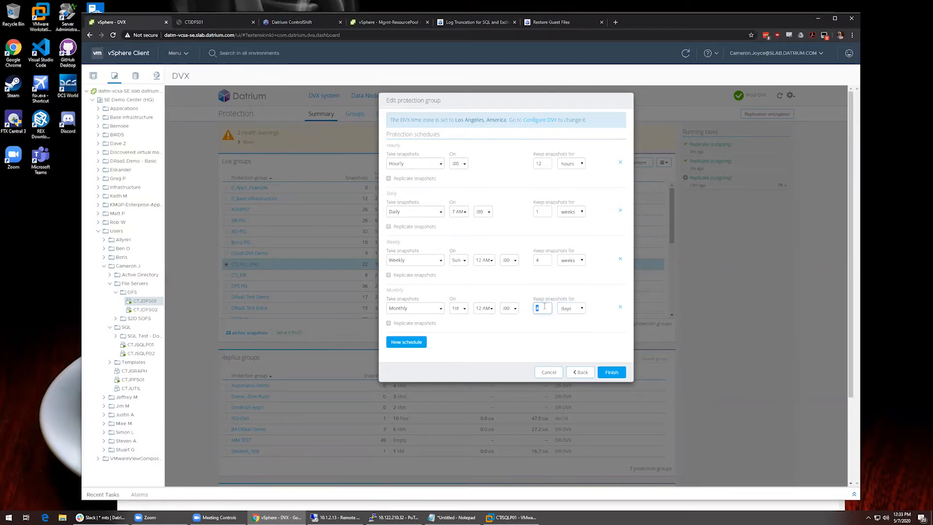
type("1")
- Try replicating the monthly snapshots to AWS Cloud DVX, and discard the new schedule and the protection group edit
left_click(427, 323)
left_click(500, 332)
left_click(486, 354)
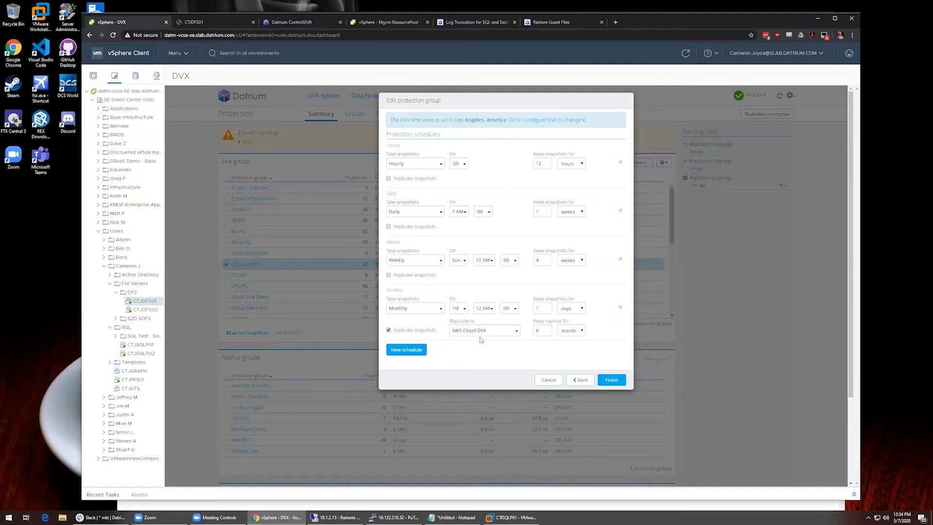
left_click(621, 309)
left_click(548, 324)
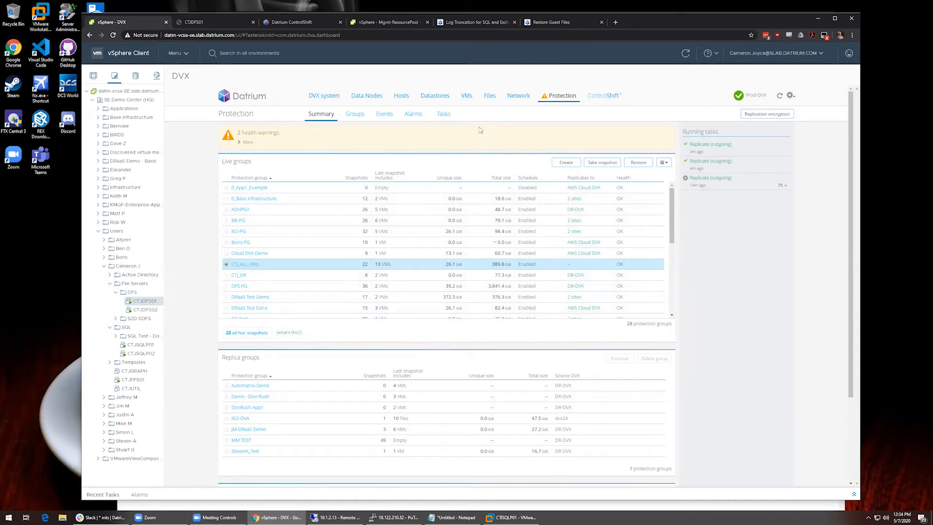
- Switch to ControlShift and examine its dashboard topology, disaster recovery page and the IP address it runs on
left_click(291, 22)
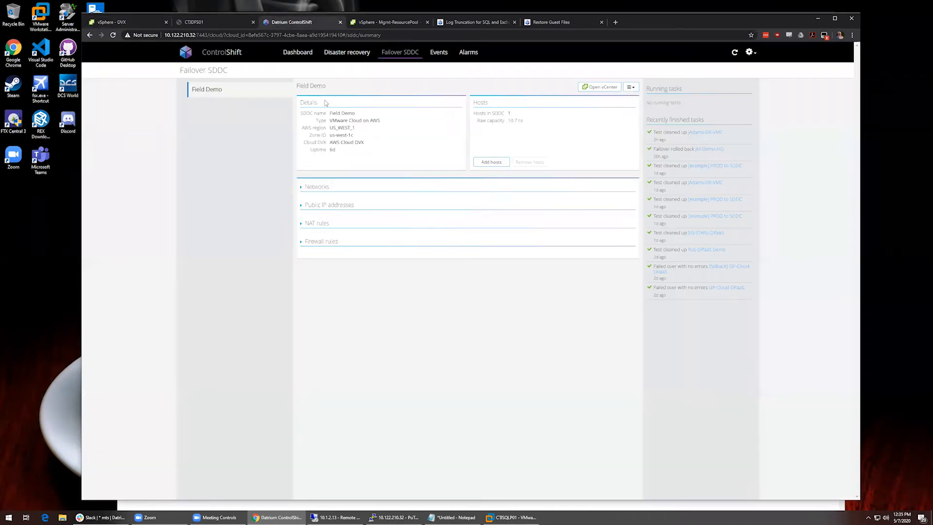
left_click(355, 54)
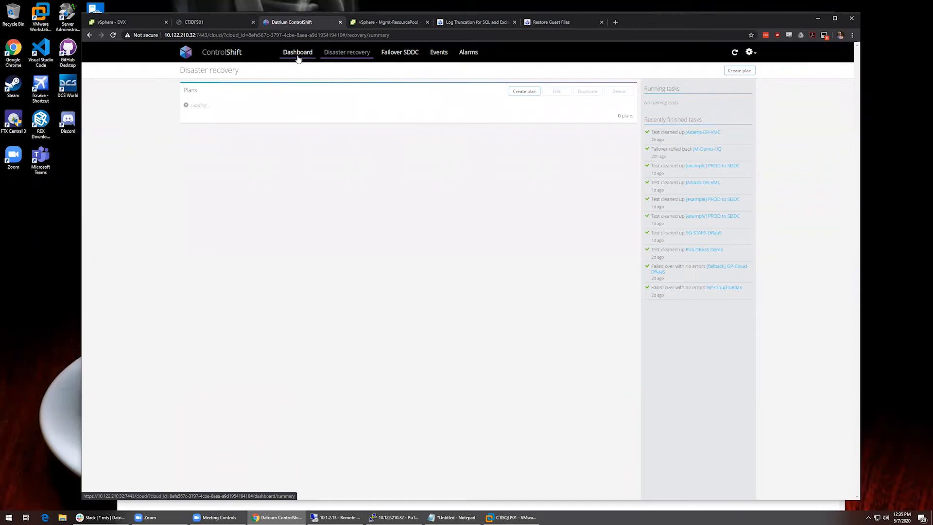
left_click(298, 57)
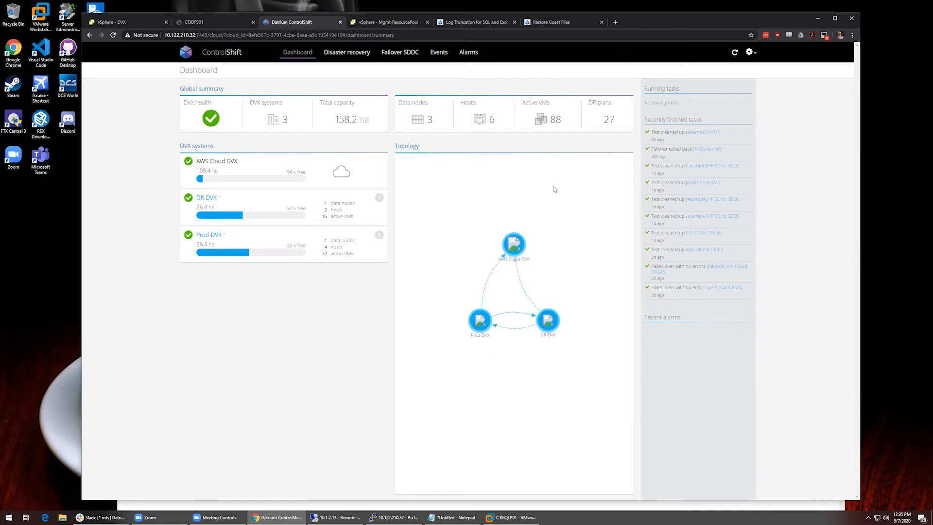
left_click(331, 52)
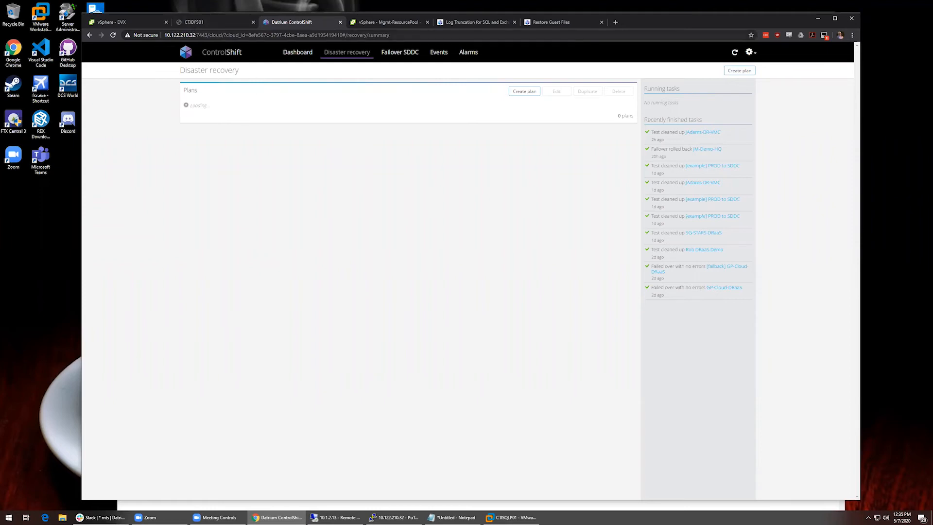
double_click(197, 35)
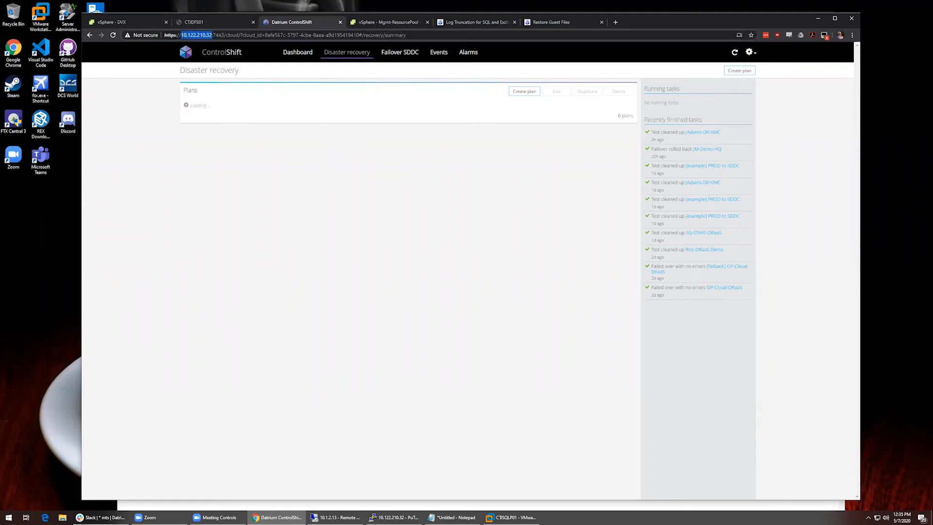
left_click(277, 97)
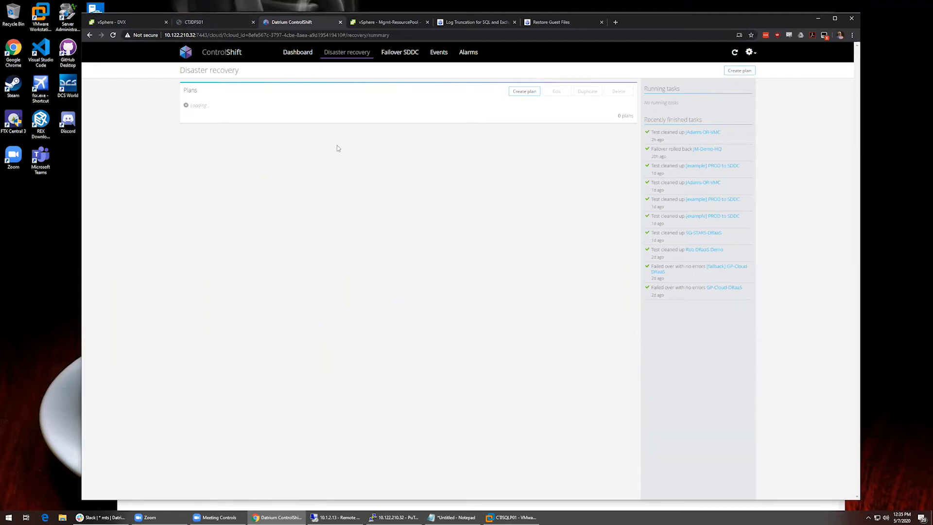
- Open the cloud-hosted ControlShift dashboard at 54.188.30.7:7443 in a new browser tab and copy its address
key("ctrl+t")
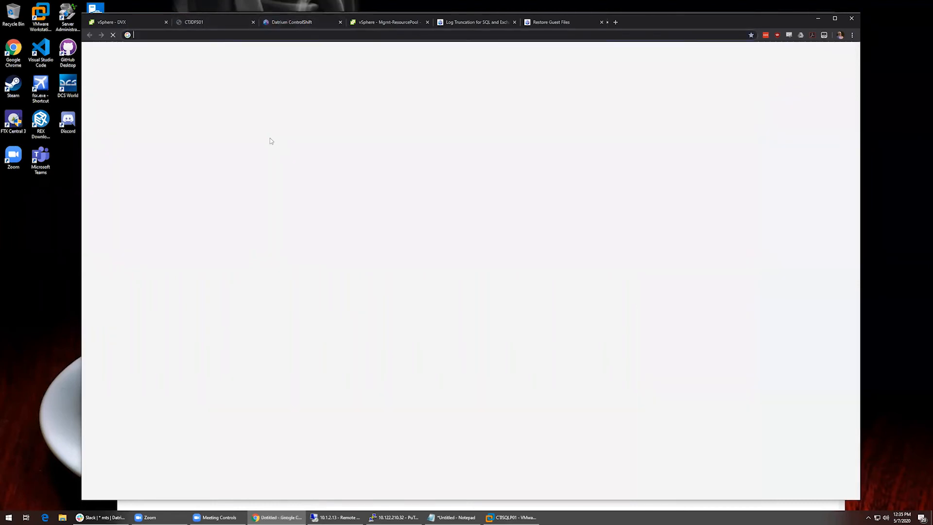
type("https:///")
key("BackSpace")
type("50")
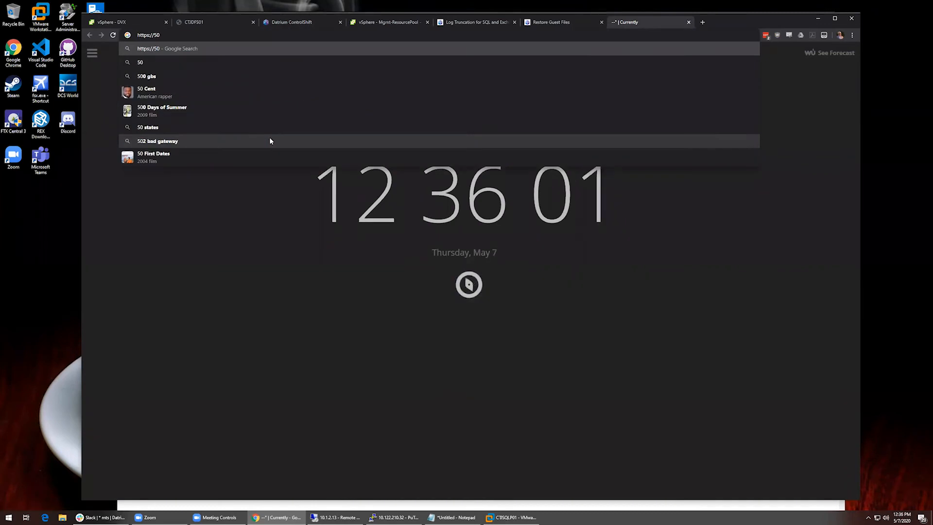
key("BackSpace")
left_click(252, 92)
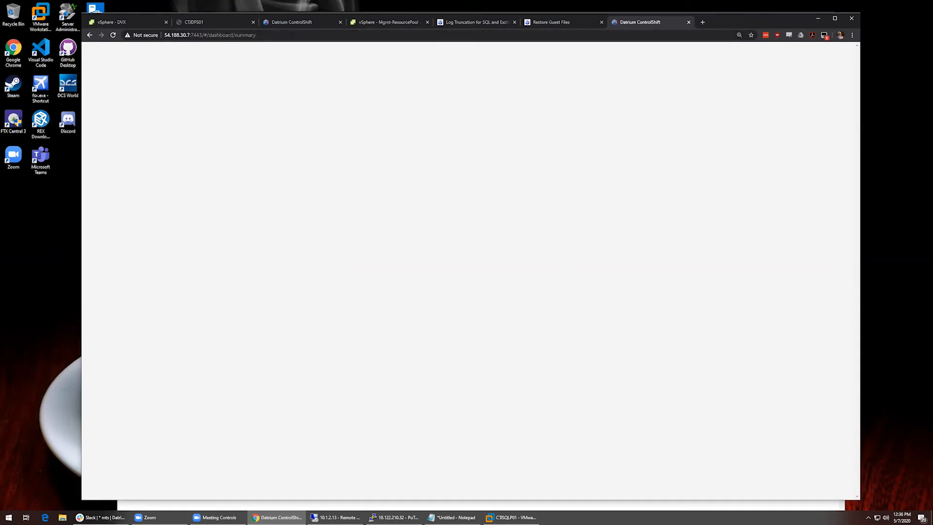
left_click(272, 34)
key("ctrl+c")
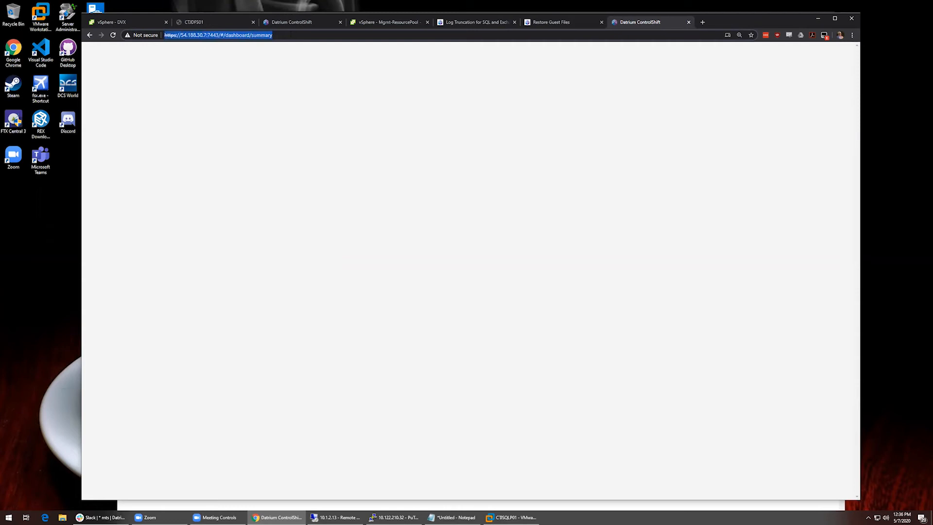
- Close the ControlShift tab and load the copied address in a private browser window
key("ctrl+w")
key("ctrl+shift+n")
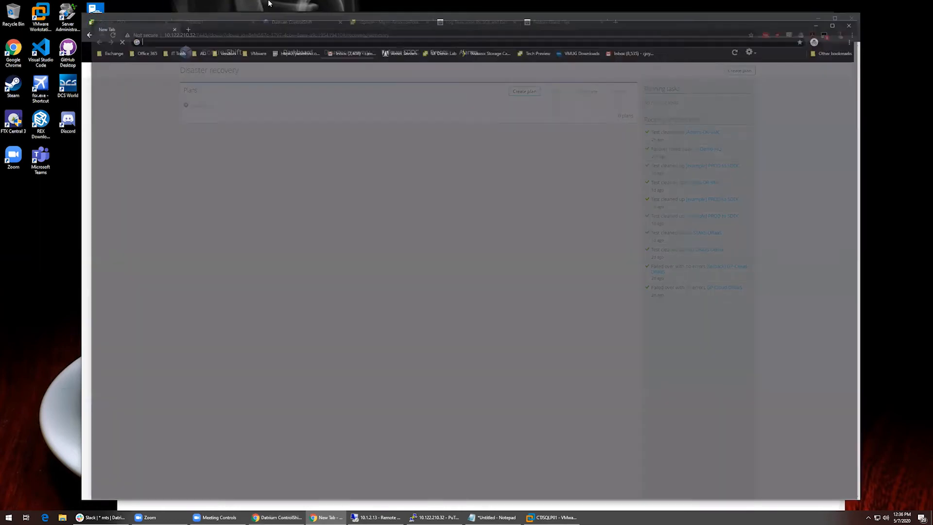
key("ctrl+v")
key("Return")
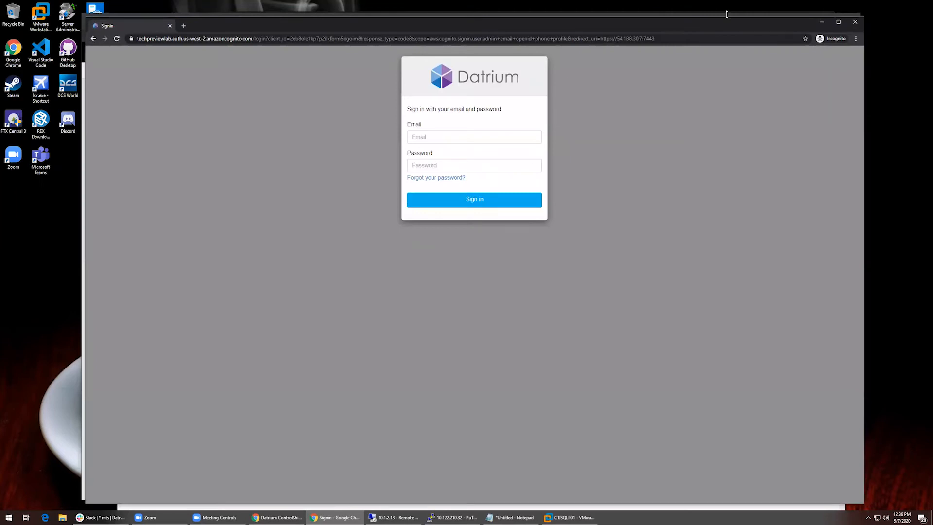
left_click_drag(720, 28, 727, 76)
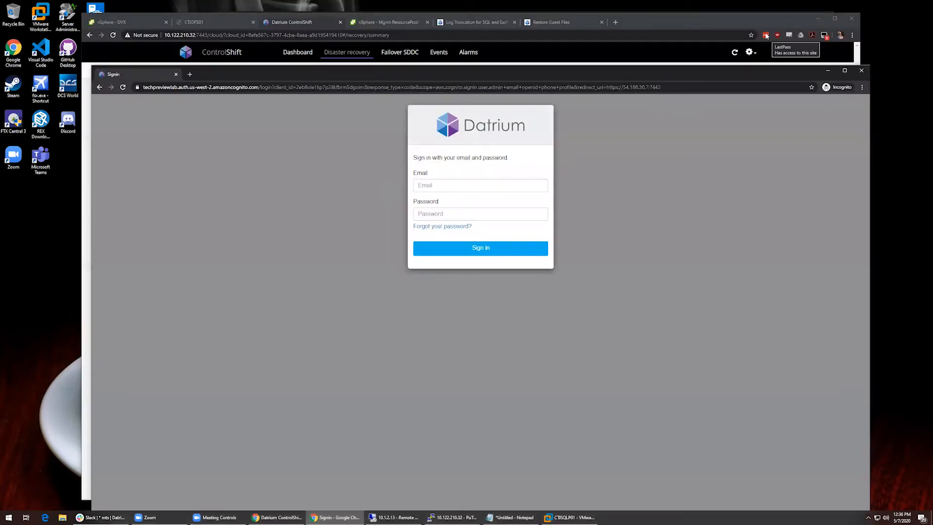
- Search the LastPass vault for "50" and close the private sign-in window
left_click(757, 45)
left_click(765, 35)
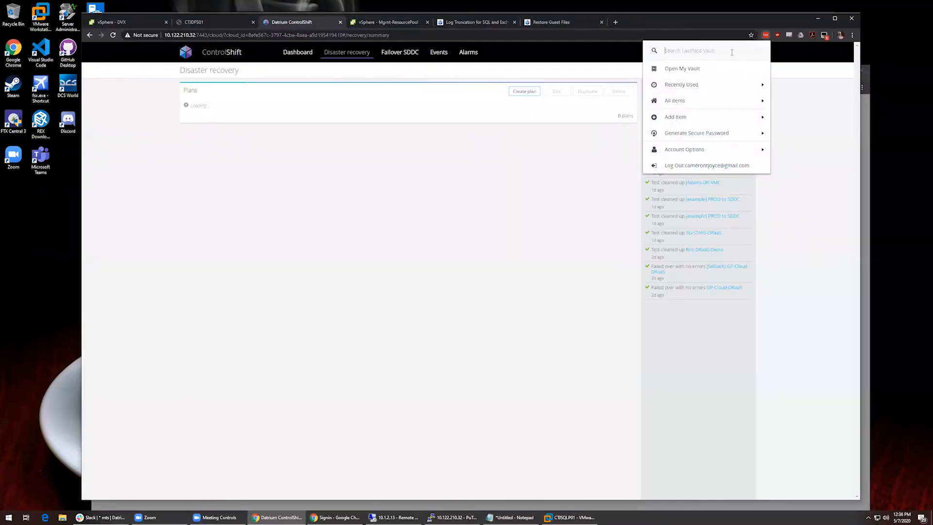
type("50")
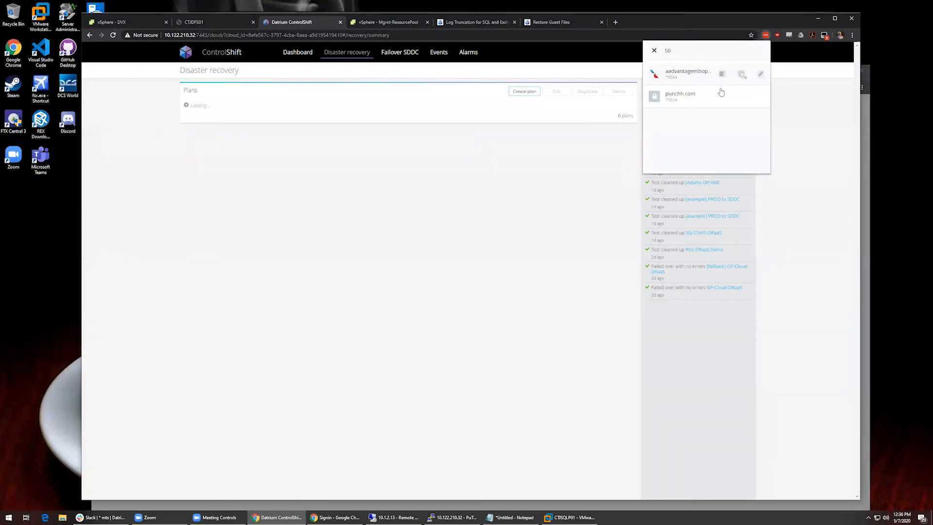
left_click(819, 120)
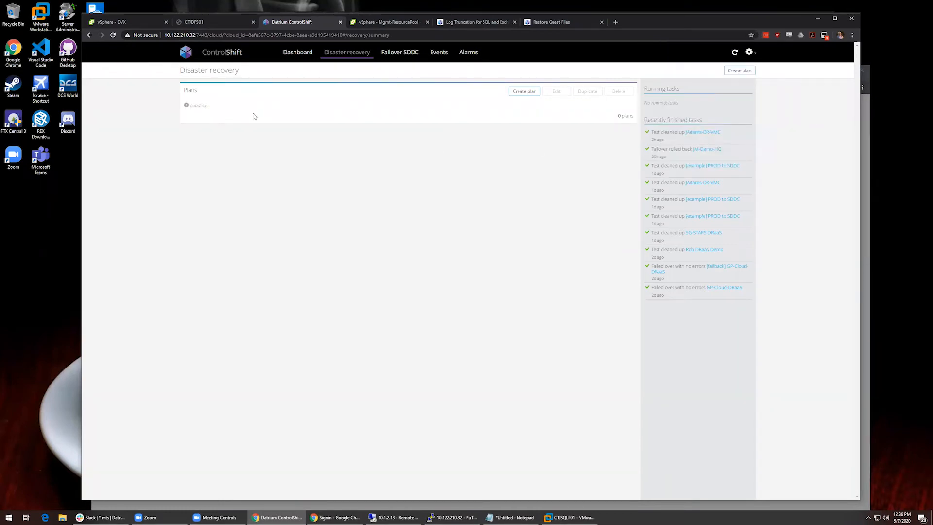
key("alt+Tab")
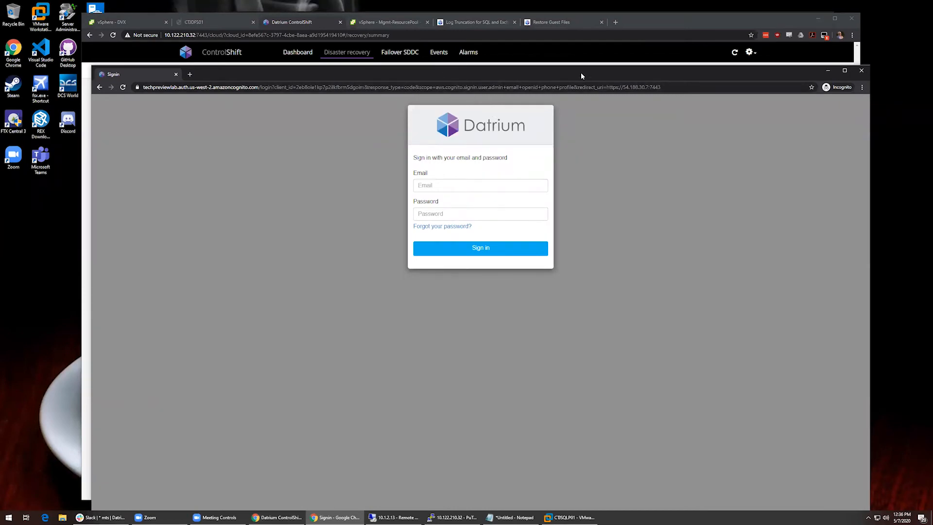
key("ctrl+w")
key("ctrl+t")
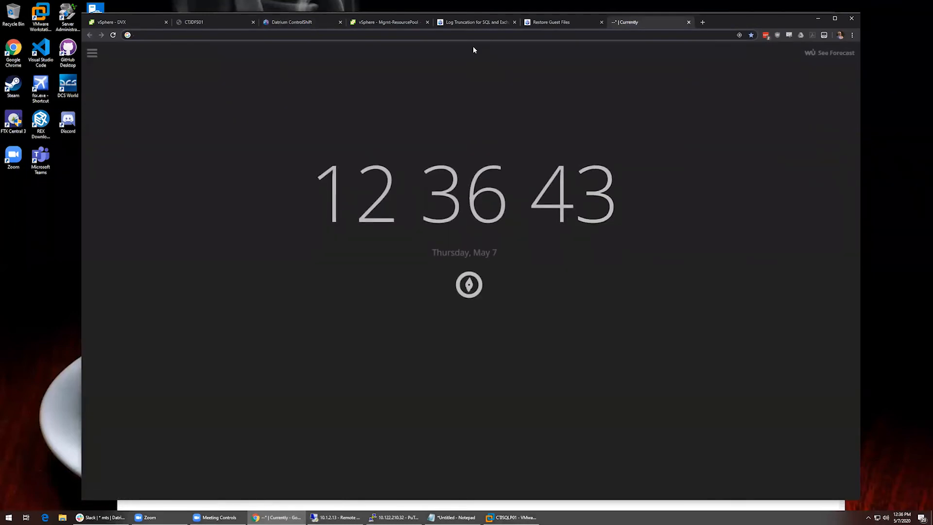
type("http")
key("BackSpace")
key("BackSpace")
key("BackSpace")
key("BackSpace")
key("BackSpace")
key("ctrl+v")
key("BackSpace")
key("BackSpace")
key("BackSpace")
key("BackSpace")
key("BackSpace")
key("BackSpace")
key("BackSpace")
key("BackSpace")
key("BackSpace")
key("BackSpace")
key("BackSpace")
key("BackSpace")
key("BackSpace")
key("BackSpace")
key("BackSpace")
key("BackSpace")
key("BackSpace")
key("BackSpace")
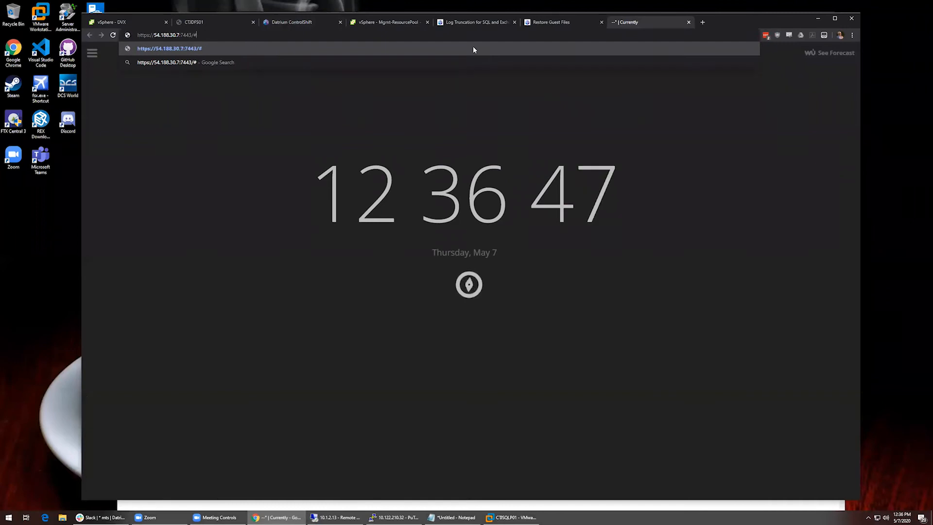
key("Return")
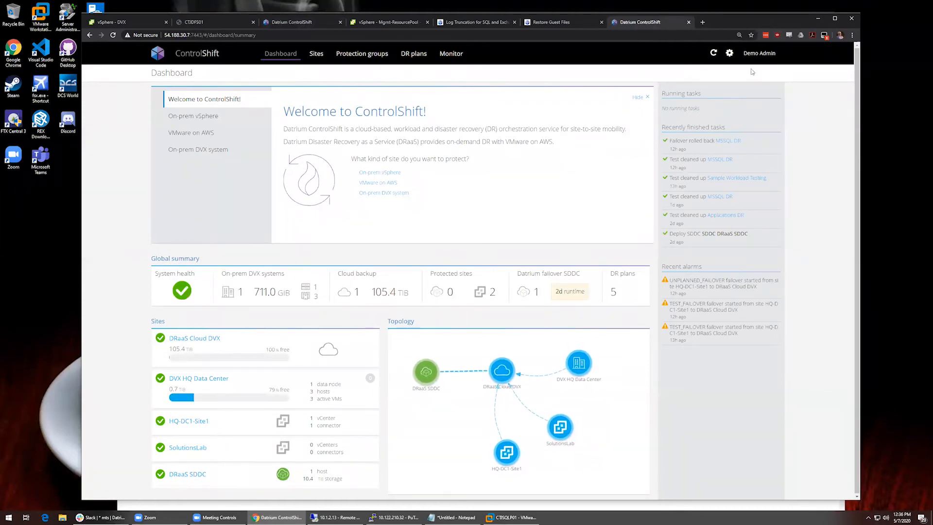
- Bring up the ControlShift sign-in page in a private window and highlight the amazoncognito.com authentication domain in its address
key("ctrl+n")
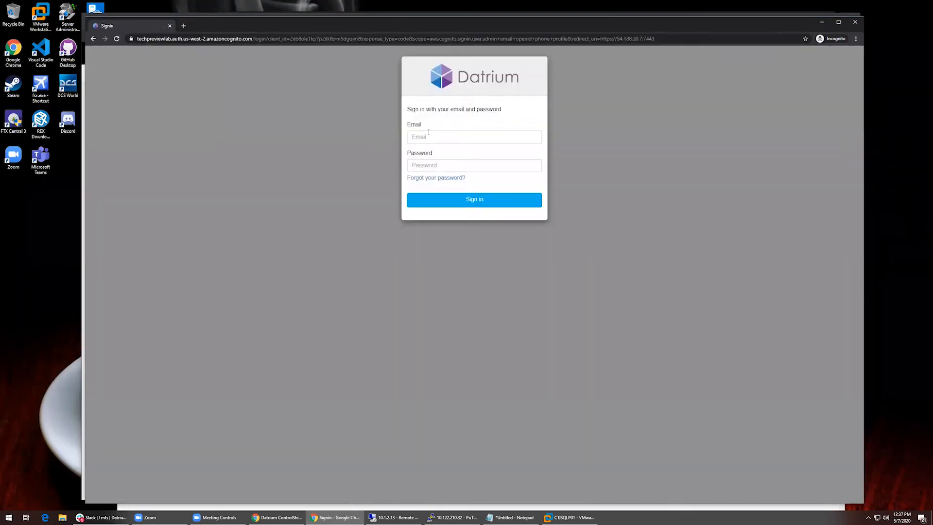
left_click(471, 166)
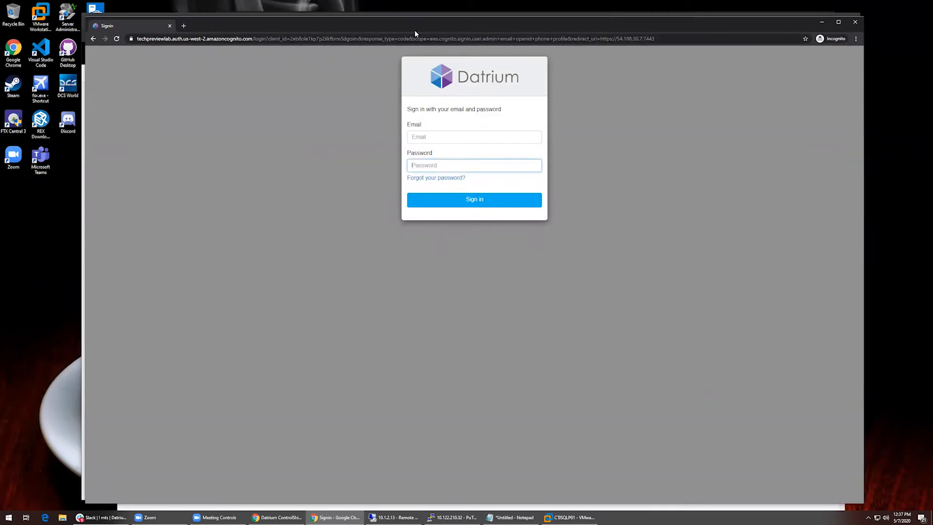
left_click_drag(411, 29, 410, 56)
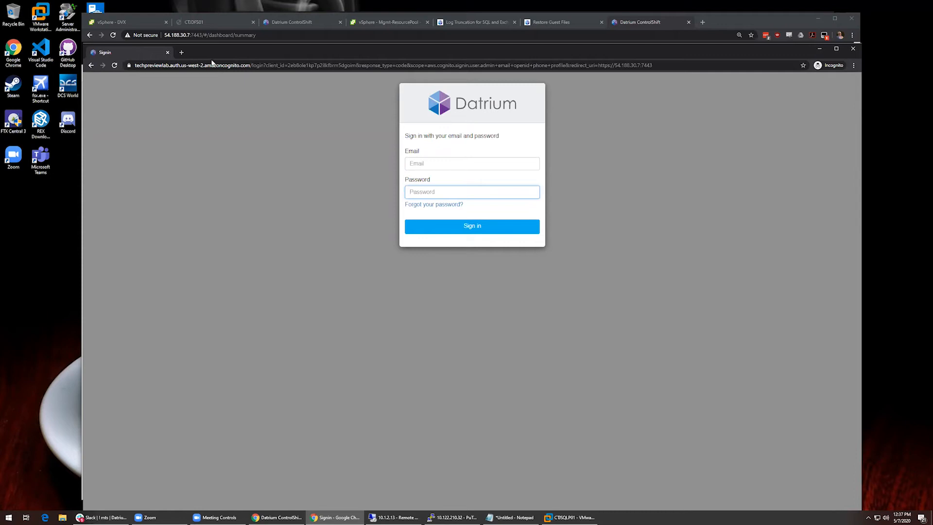
left_click(184, 65)
left_click(184, 66)
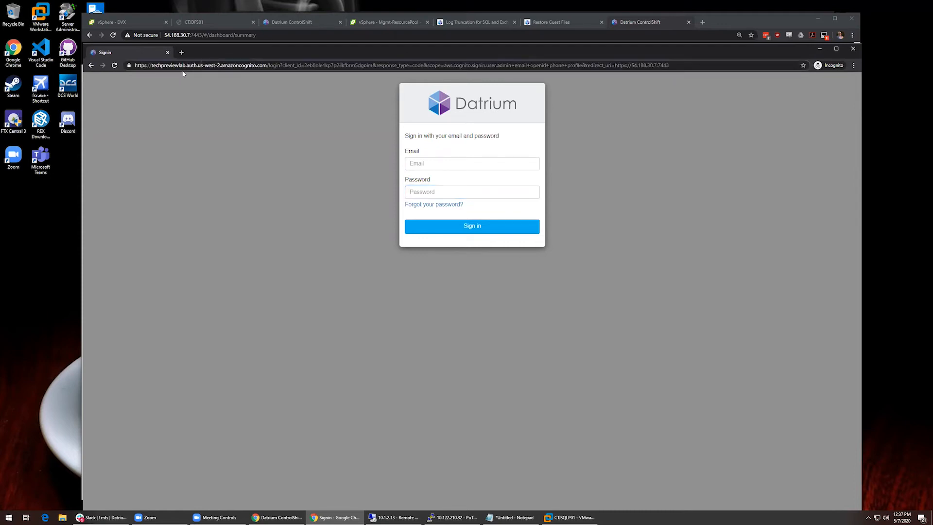
left_click_drag(158, 65, 263, 76)
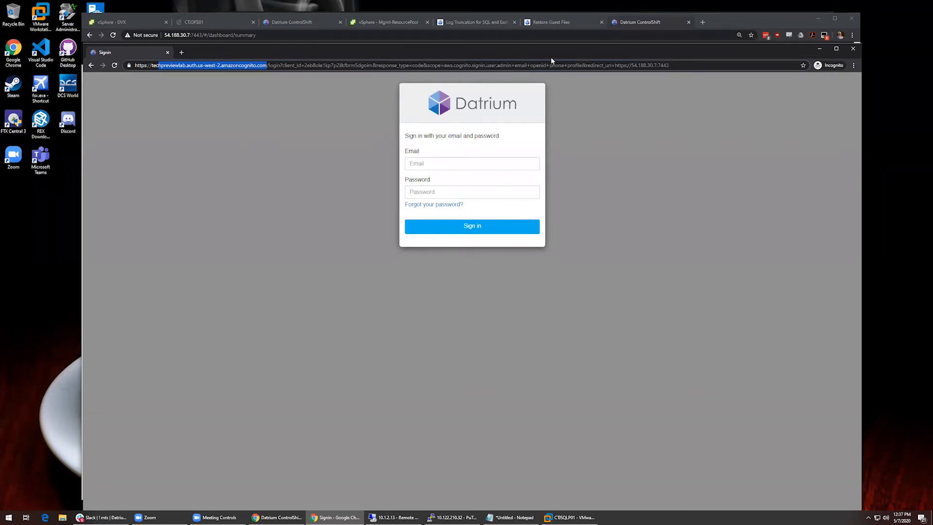
- Close the private sign-in window and bring up the Disaster recovery page of the on-prem ControlShift at 10.122.210.32
left_click(608, 118)
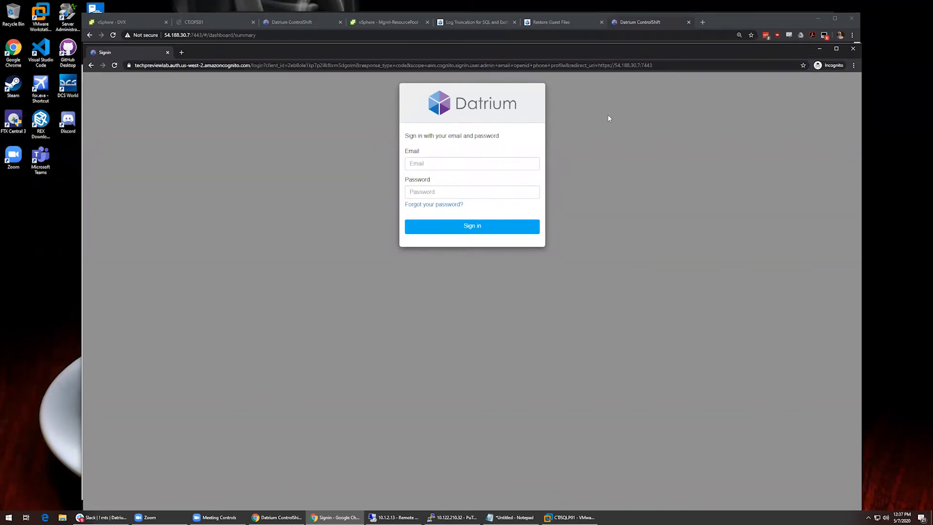
left_click(168, 53)
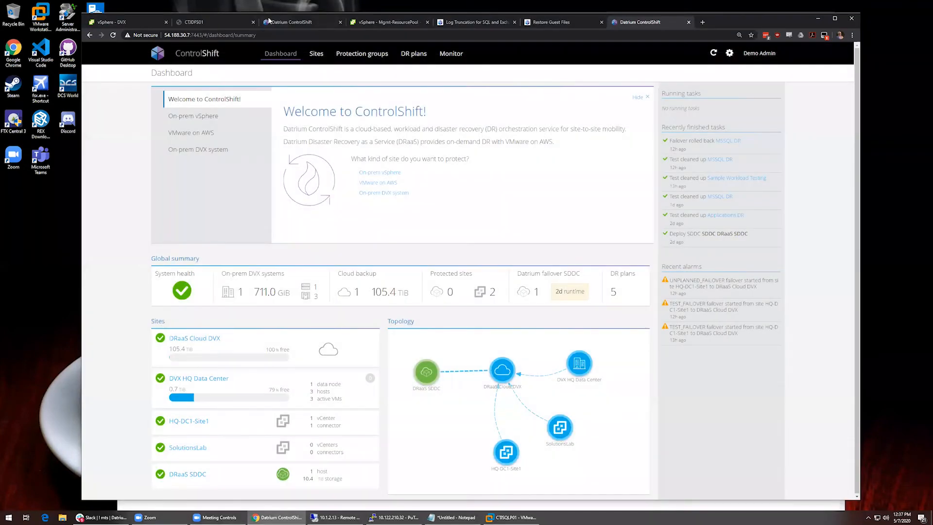
left_click(278, 23)
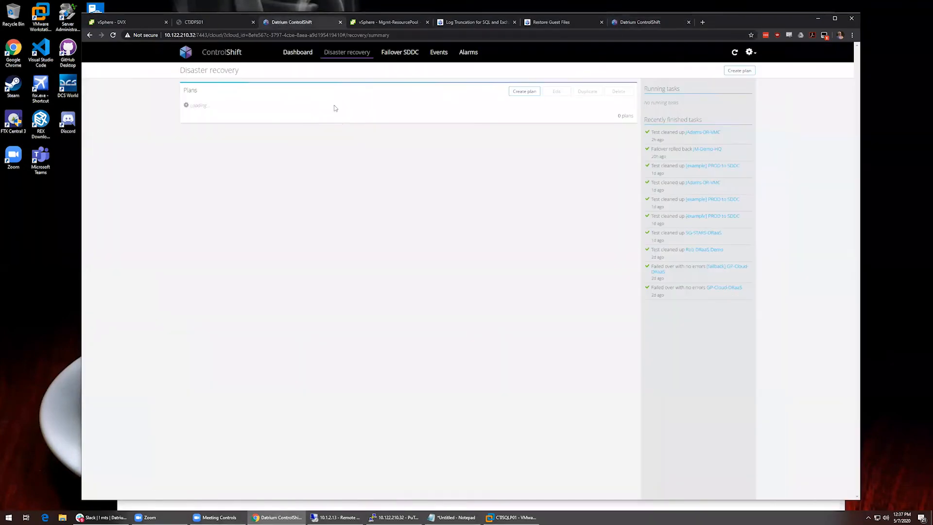
left_click(381, 56)
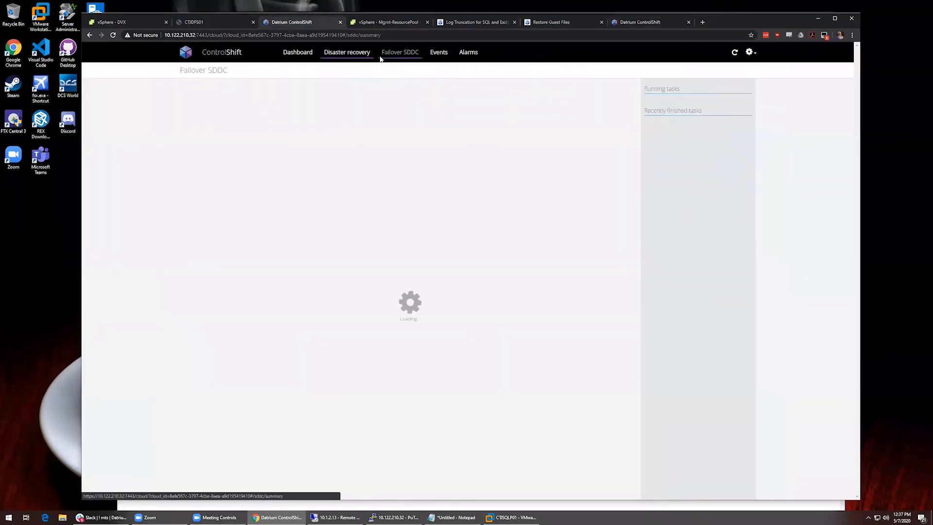
left_click(346, 60)
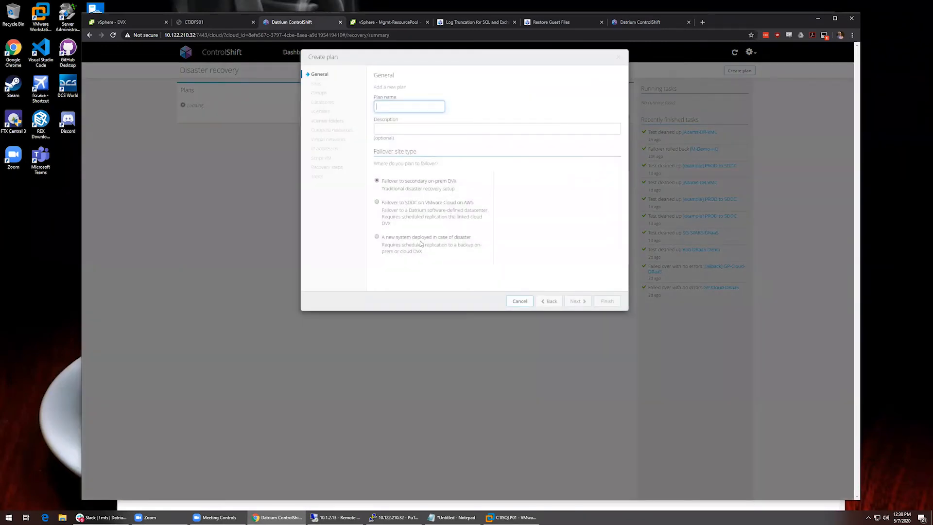
- In a blank recovery plan, compare the failover site types for SDDC on VMware Cloud on AWS and secondary on-prem DVX
left_click(441, 206)
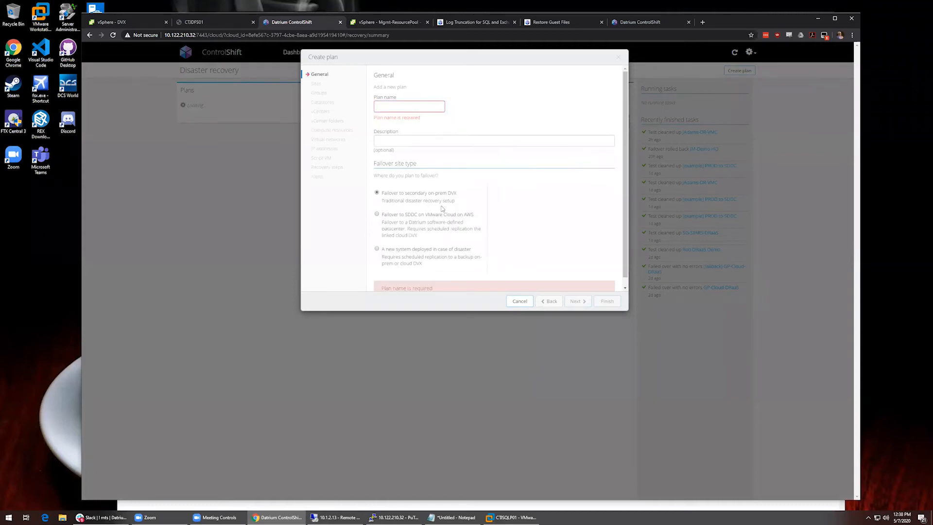
left_click(443, 216)
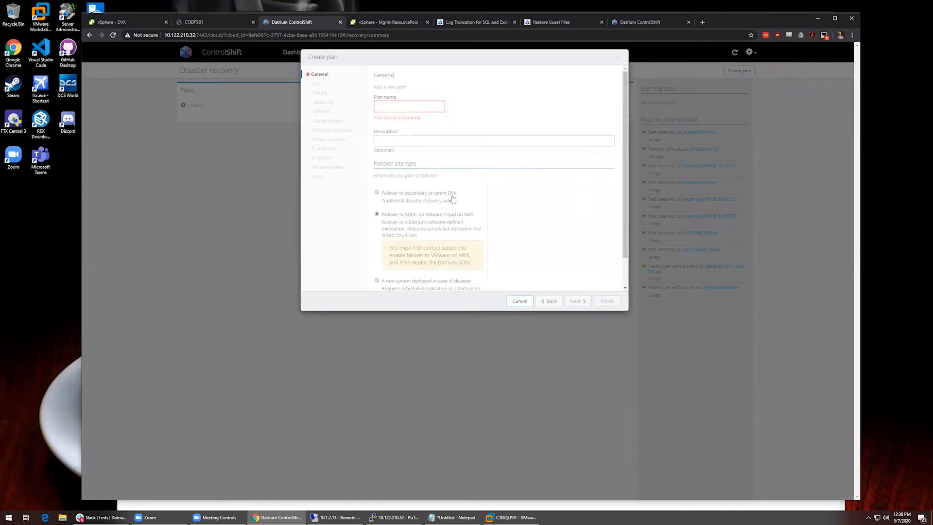
scroll(433, 220, "down", 1)
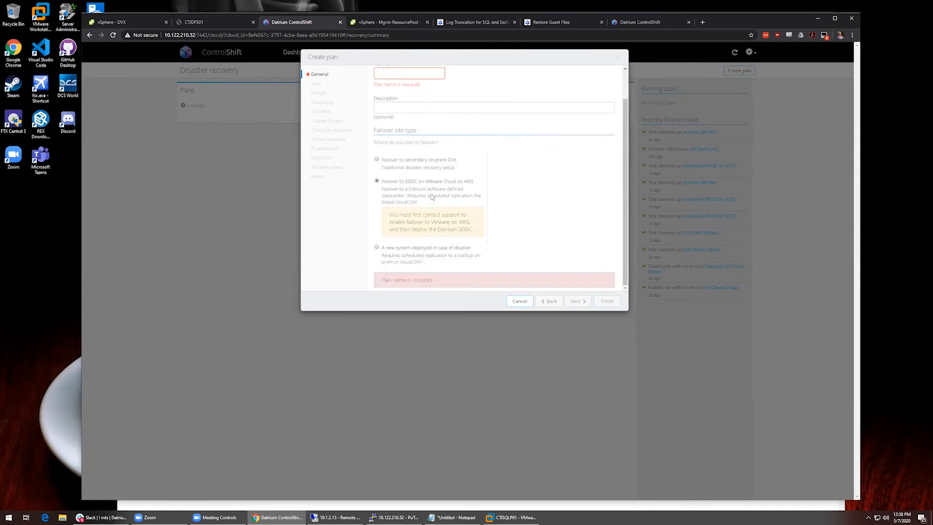
left_click(422, 166)
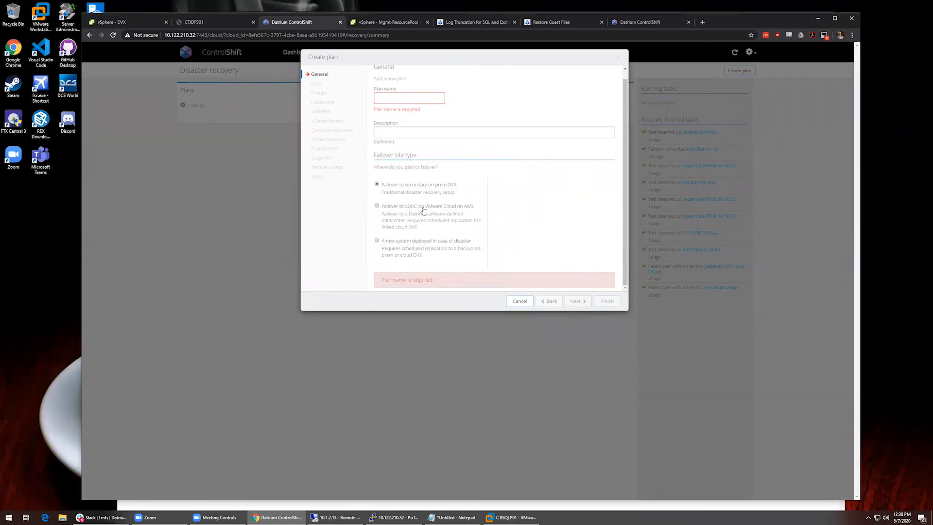
- Switch to the VMware Cloud vSphere Client and examine the storage under SDDC-Datacenter, including the WorkloadDatastore summary
left_click(381, 23)
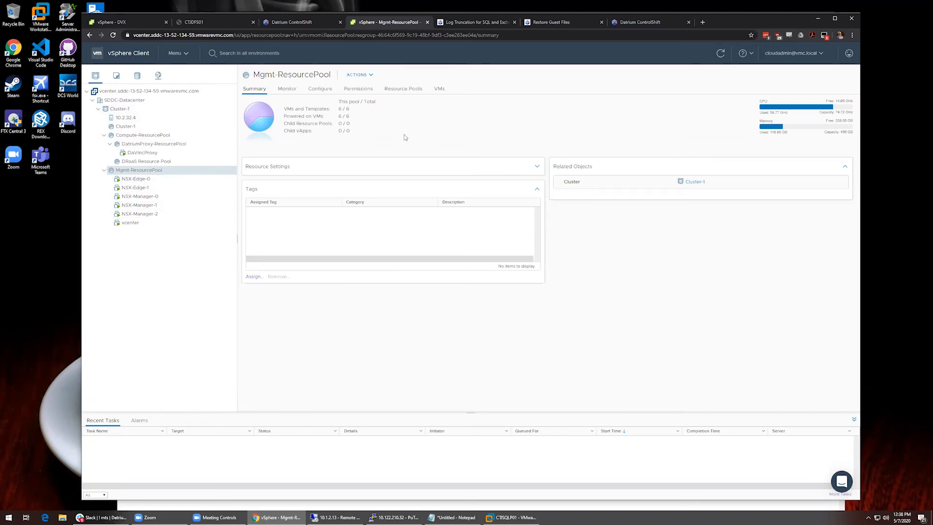
left_click(137, 76)
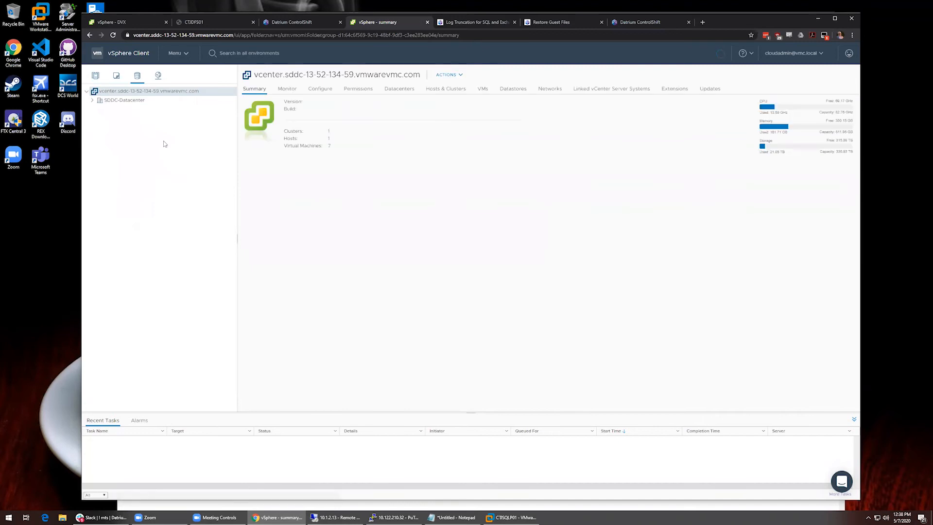
left_click(157, 99)
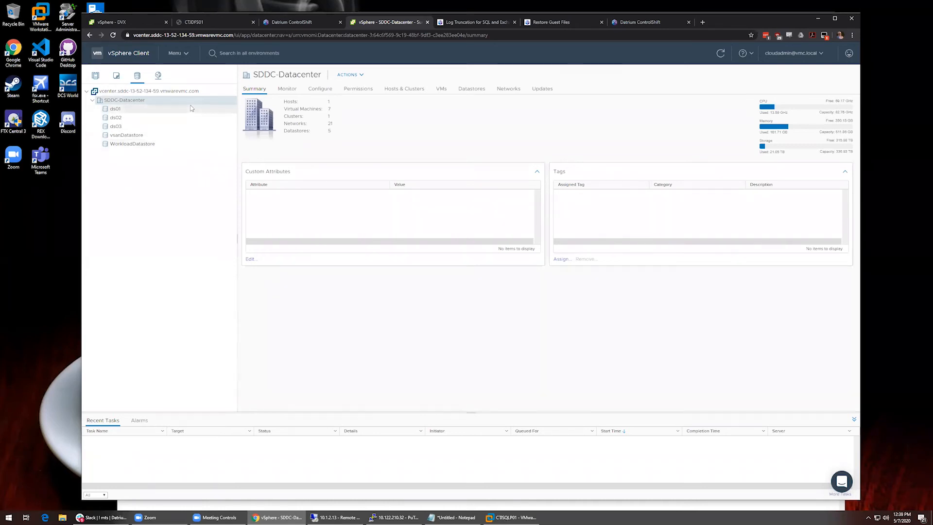
left_click(184, 144)
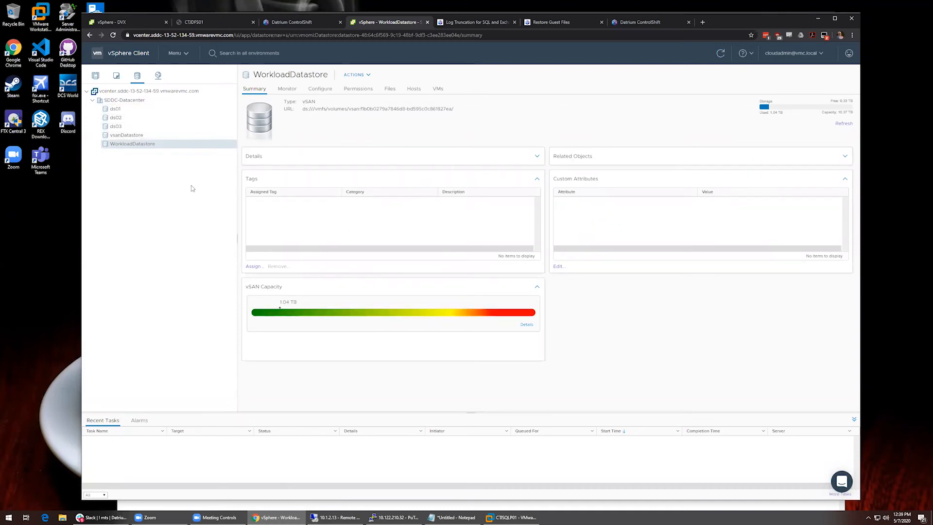
- Examine the ds03 datastore's summary and browse the files on ds01, ds03 and ds02
left_click(196, 126)
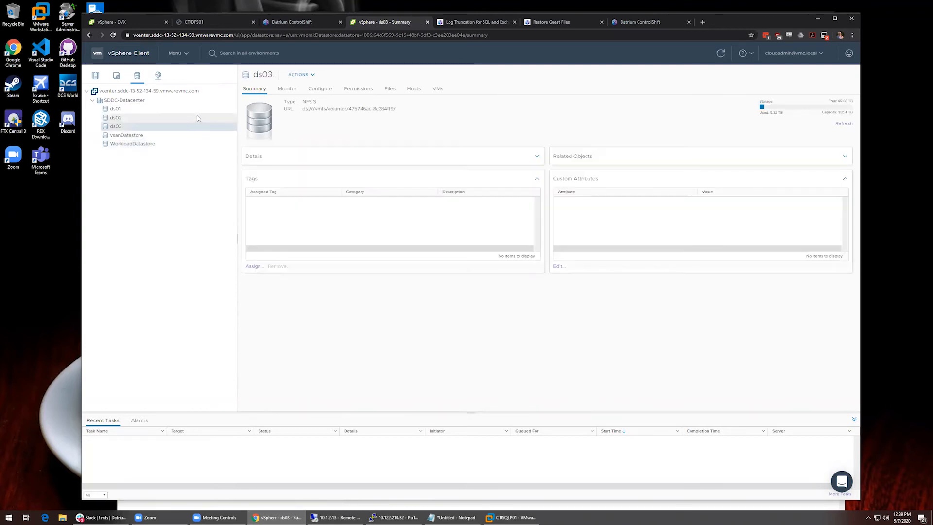
left_click(232, 109)
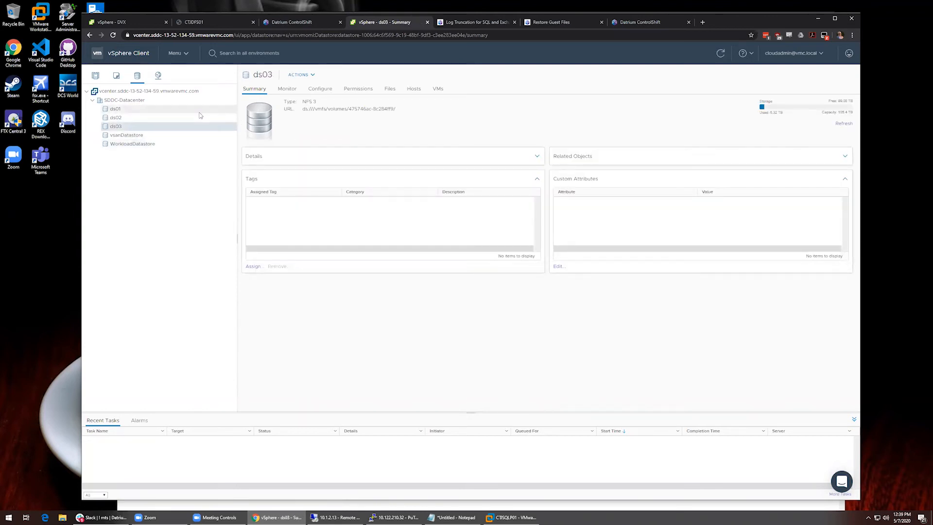
left_click(390, 89)
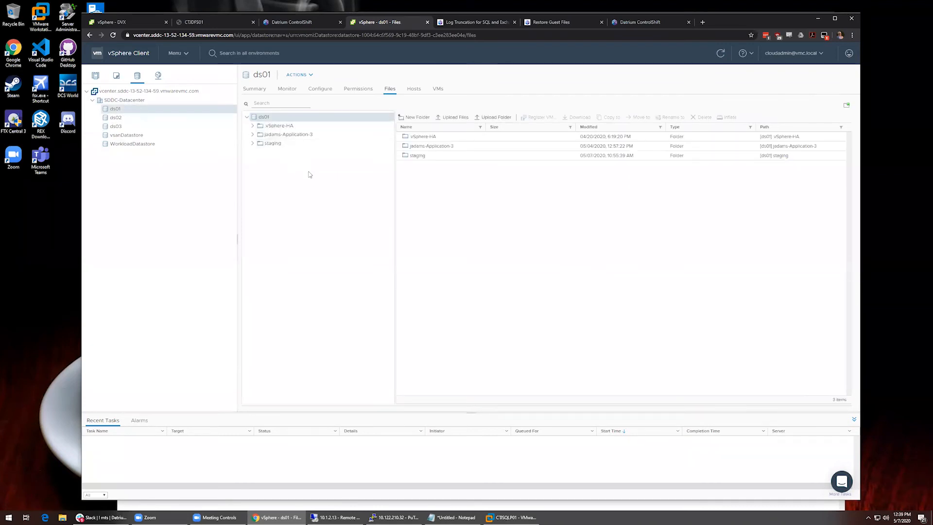
left_click(197, 126)
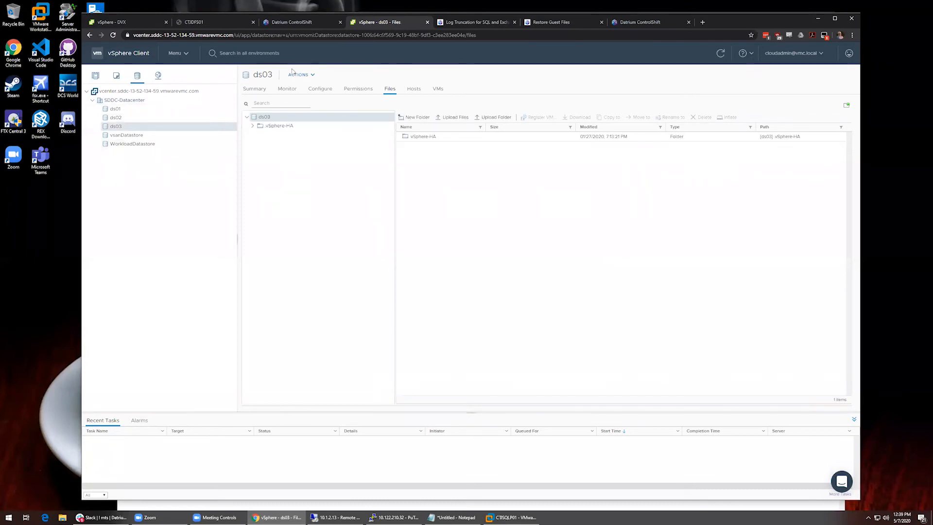
left_click(193, 118)
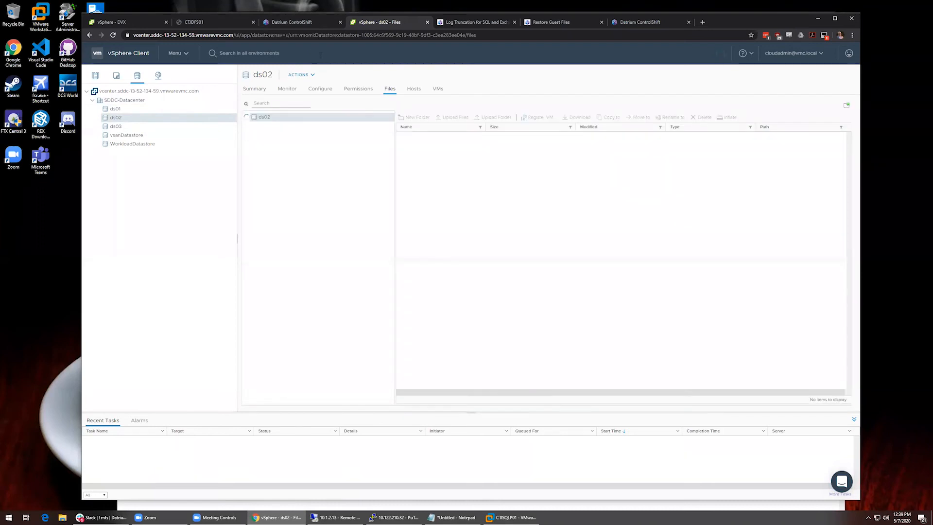
- Return to the on-prem ControlShift and cancel the unfinished recovery plan
left_click(308, 25)
left_click(520, 302)
left_click(491, 101)
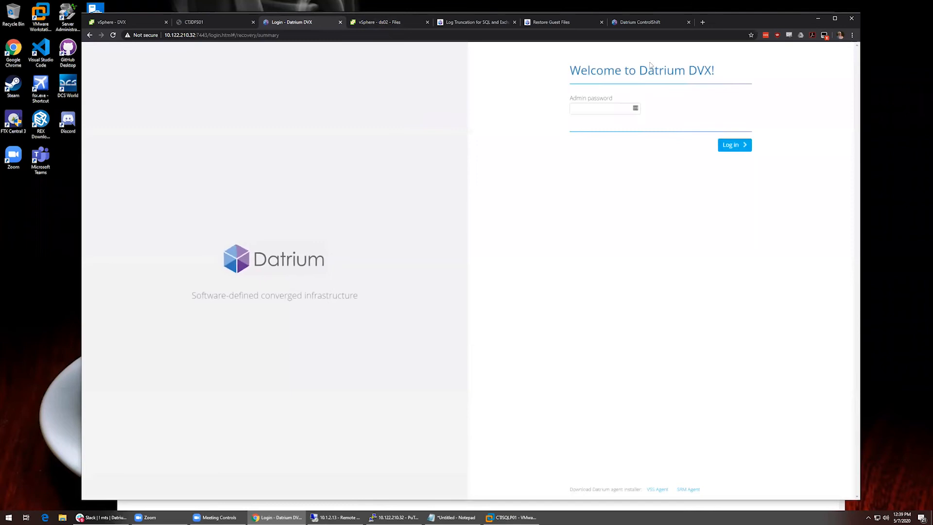
- Log in to Datrium DVX with the admin password, entering it again after the first attempt
left_click(611, 104)
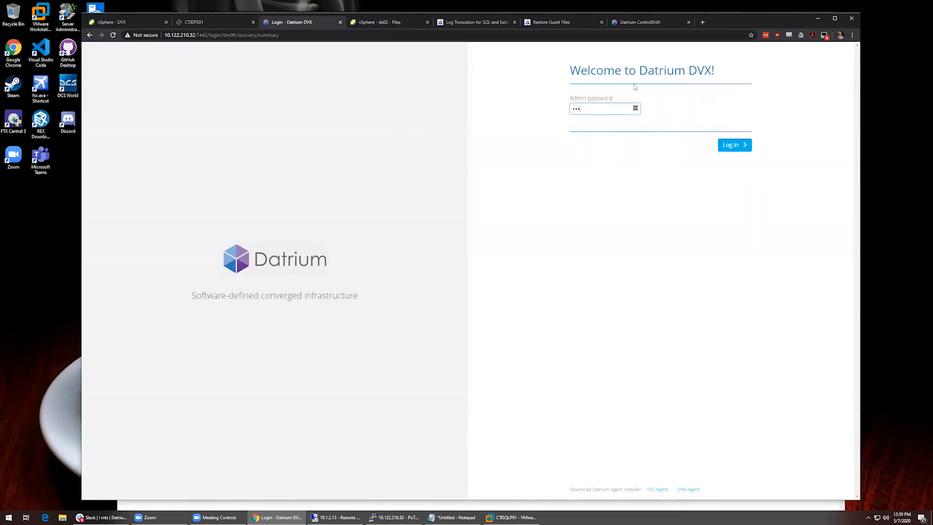
key("Return")
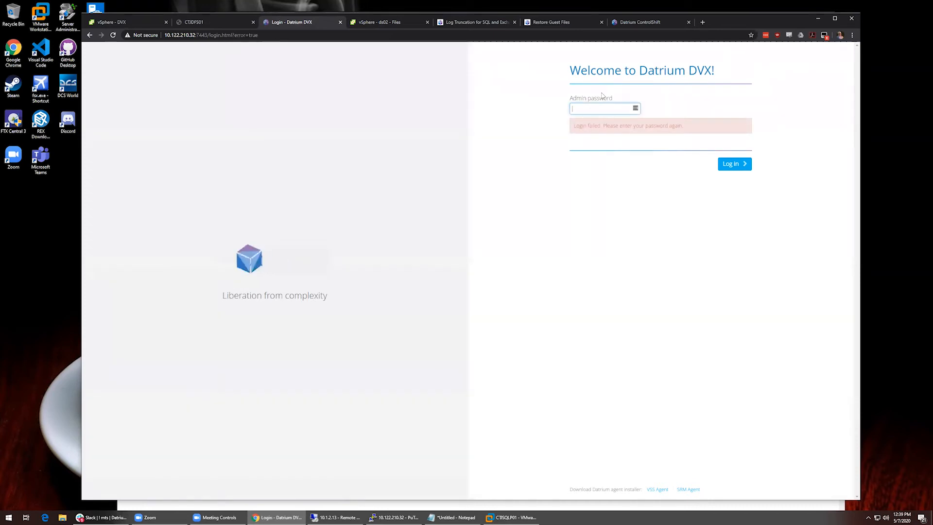
type("••••••")
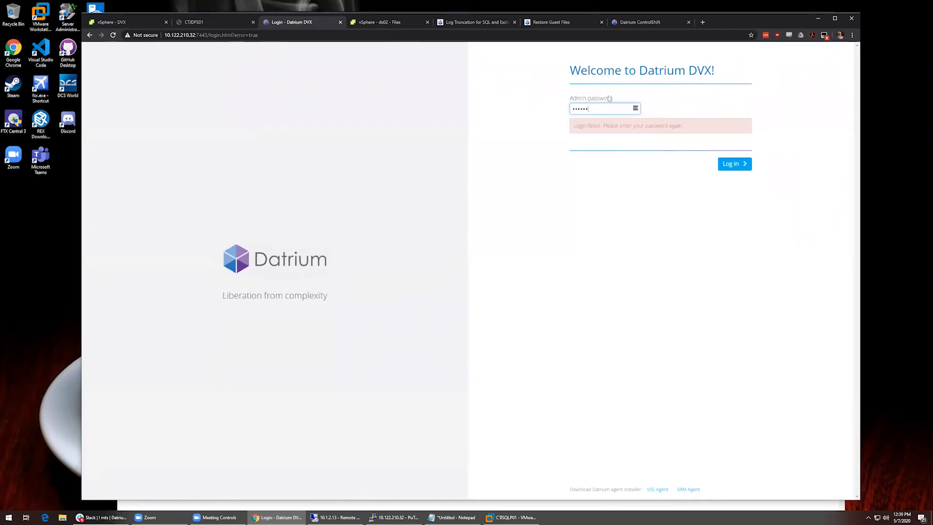
type("•")
key("Return")
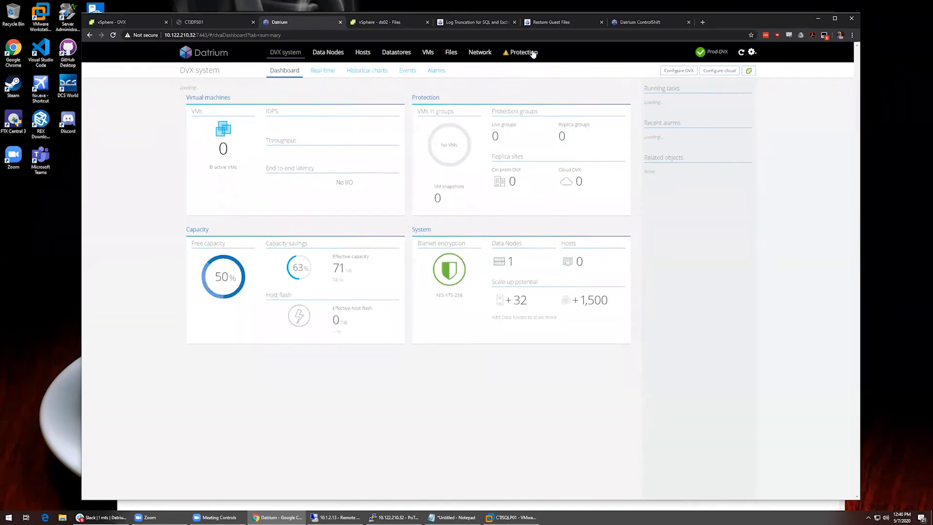
- From the ControlShift disaster recovery plans, start a plan named CTJ_Test with failover to a secondary on-prem DVX
left_click(564, 54)
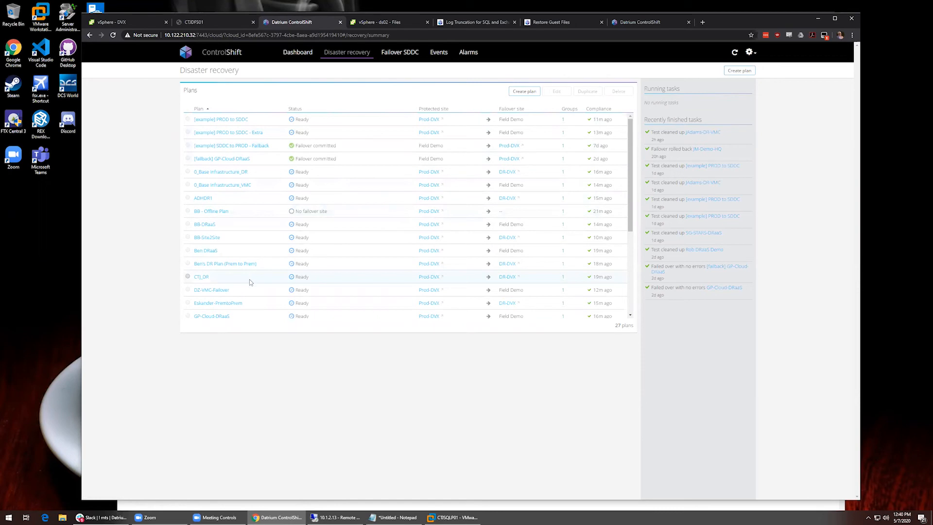
scroll(248, 282, "down", 1)
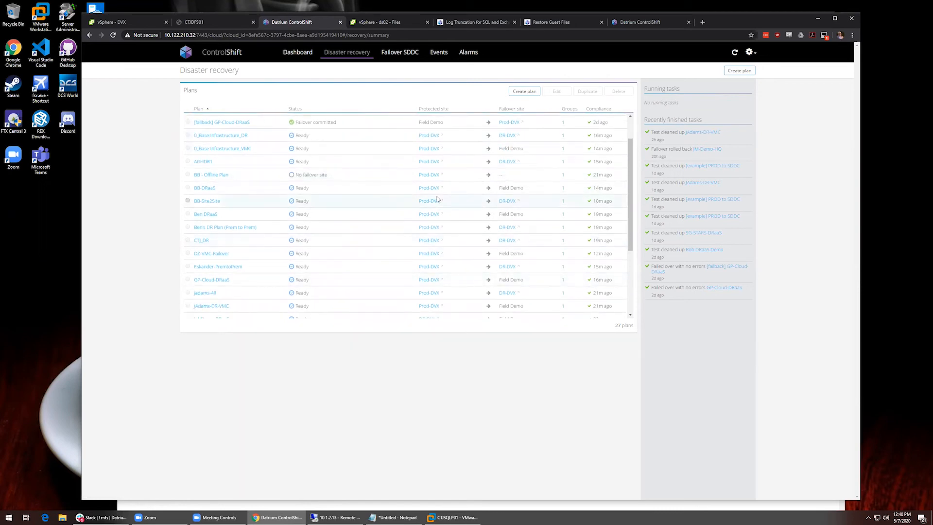
left_click(534, 93)
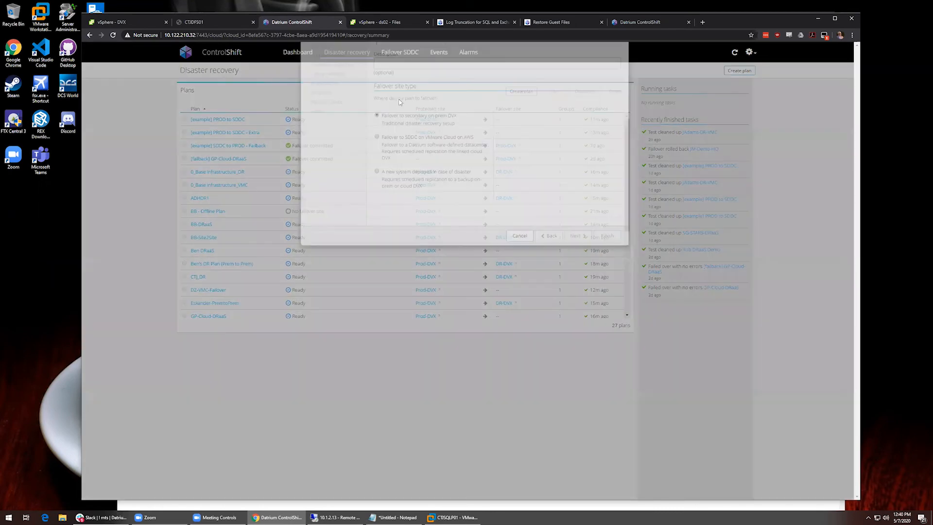
type("CTJ_Test")
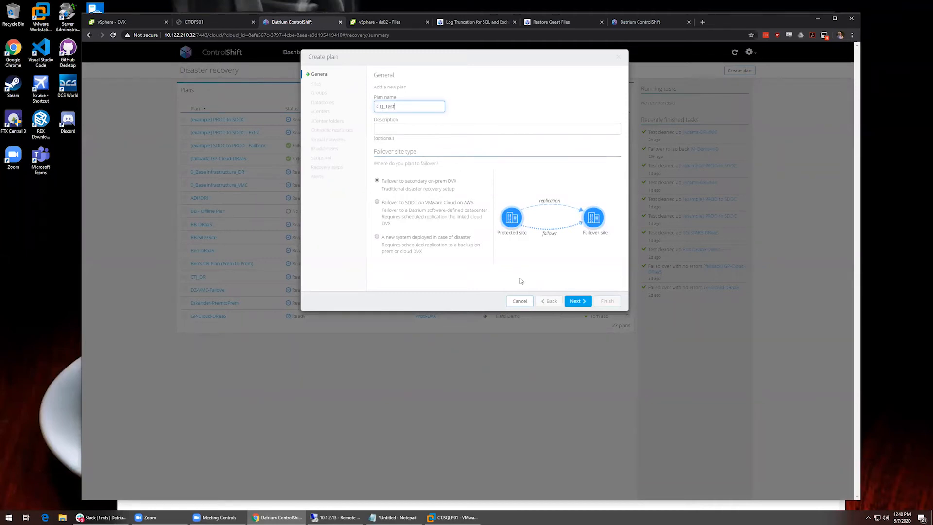
left_click(576, 301)
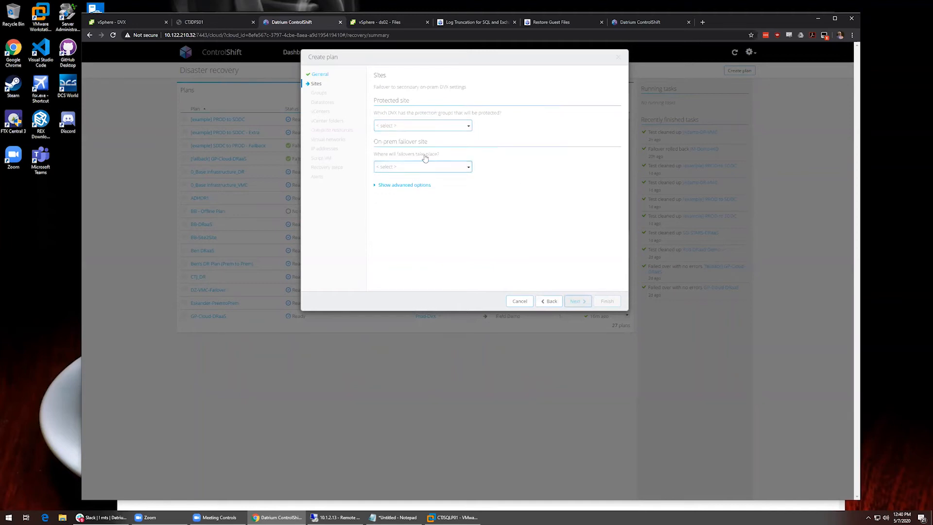
- Set the plan's protected site to Prod-DVX and its on-prem failover site to DR-DVX
left_click(430, 127)
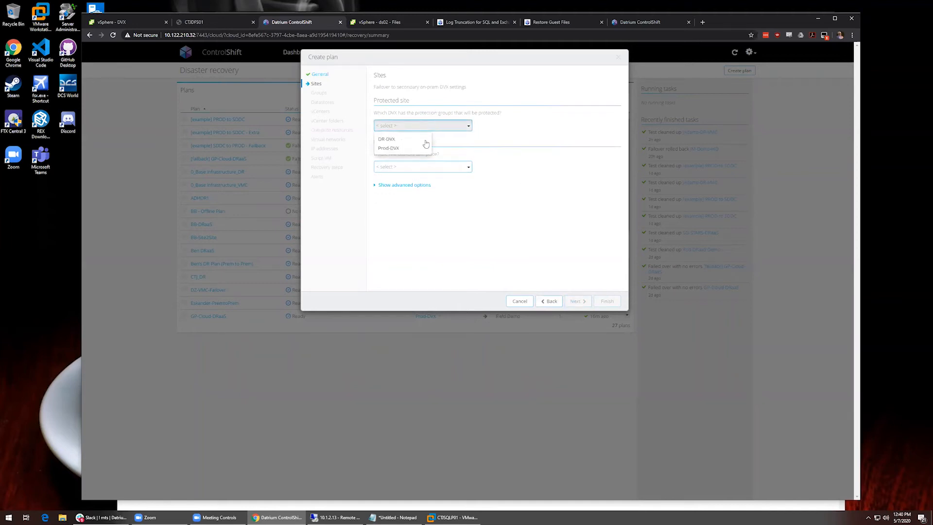
left_click(421, 148)
left_click(423, 167)
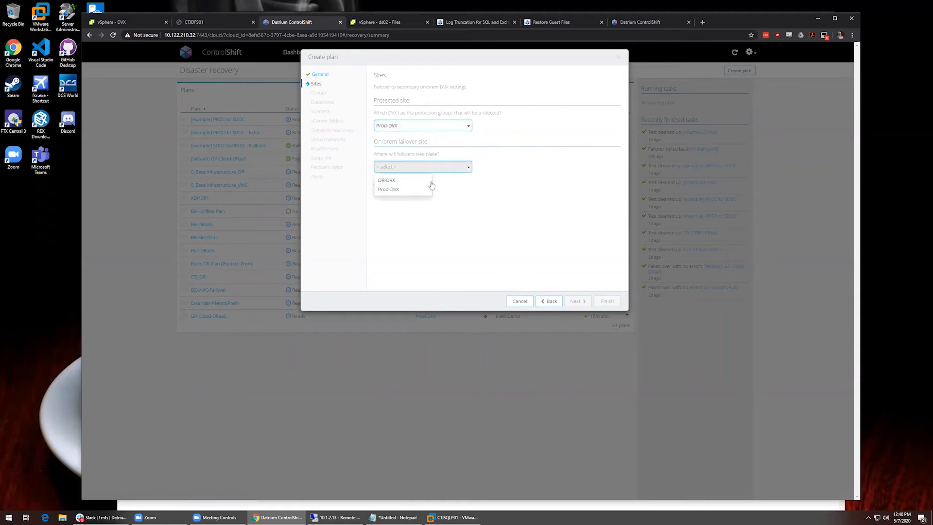
left_click(429, 192)
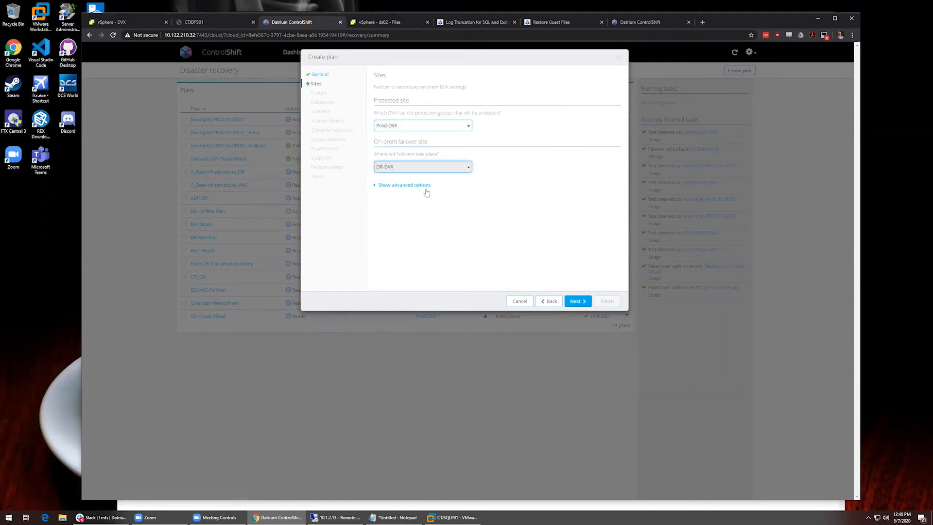
- Reveal the plan's advanced site options and set the backup site to AWS Cloud DVX
left_click(425, 186)
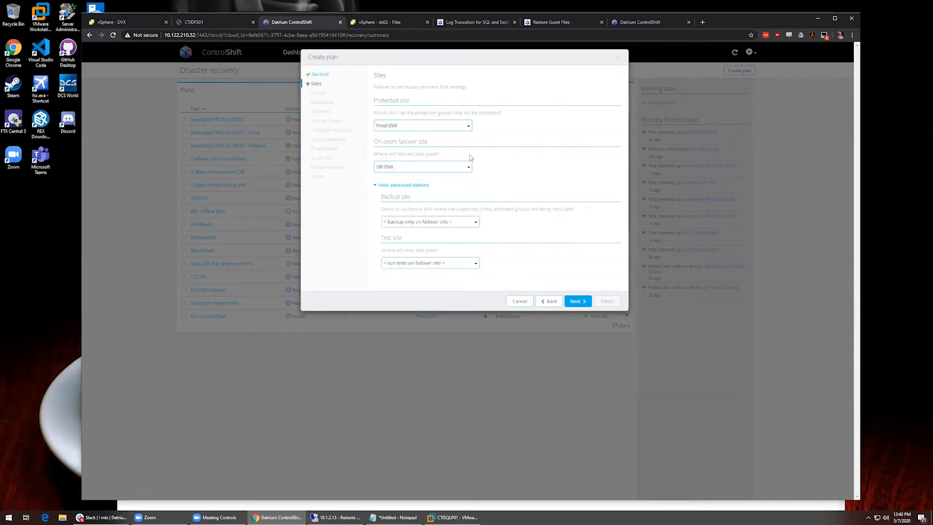
left_click(427, 224)
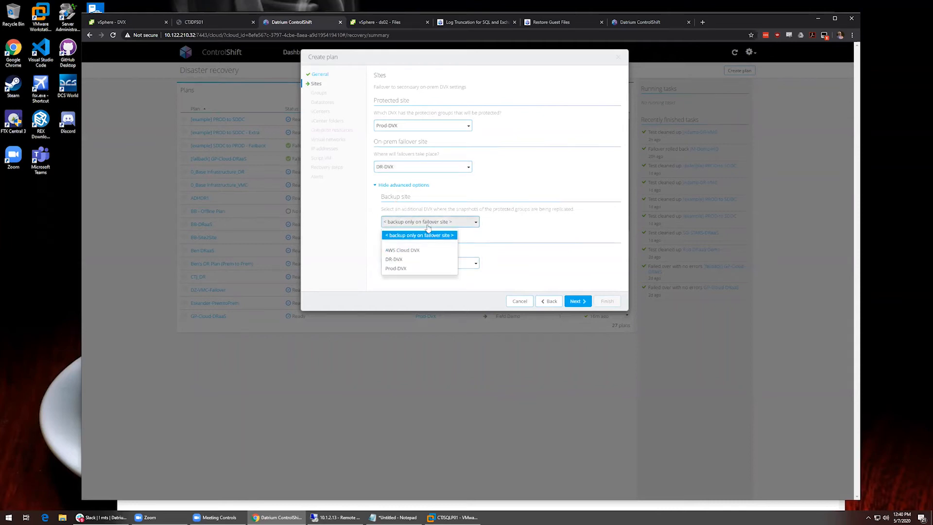
left_click(433, 255)
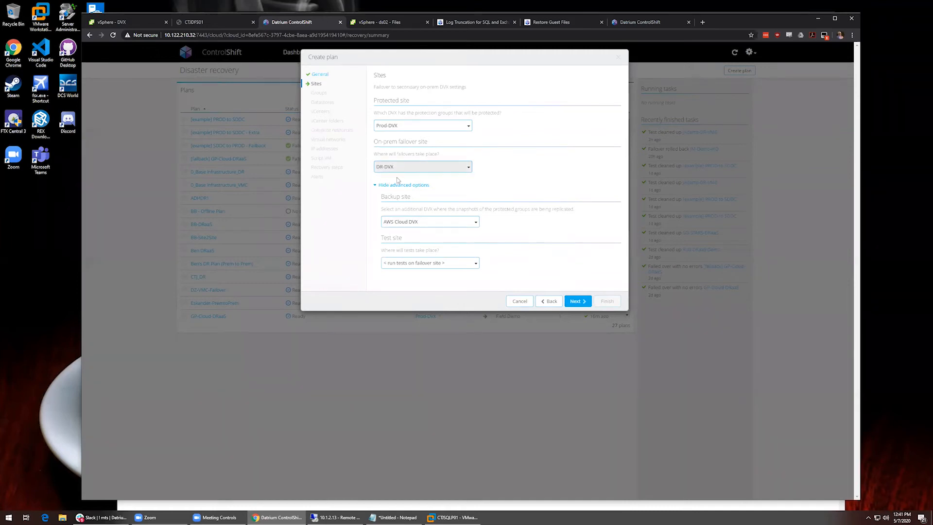
left_click(440, 223)
left_click(430, 250)
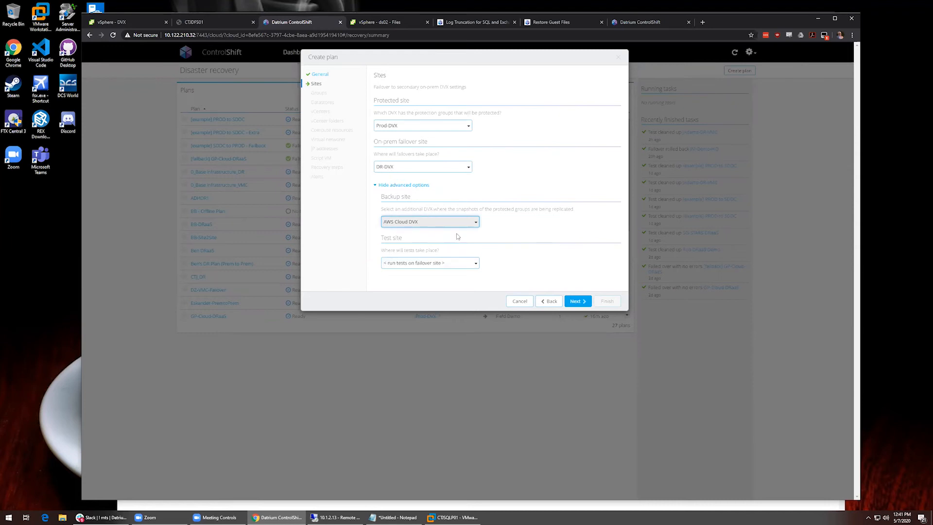
- Review the test site choices and keep running tests on the failover site
left_click(447, 263)
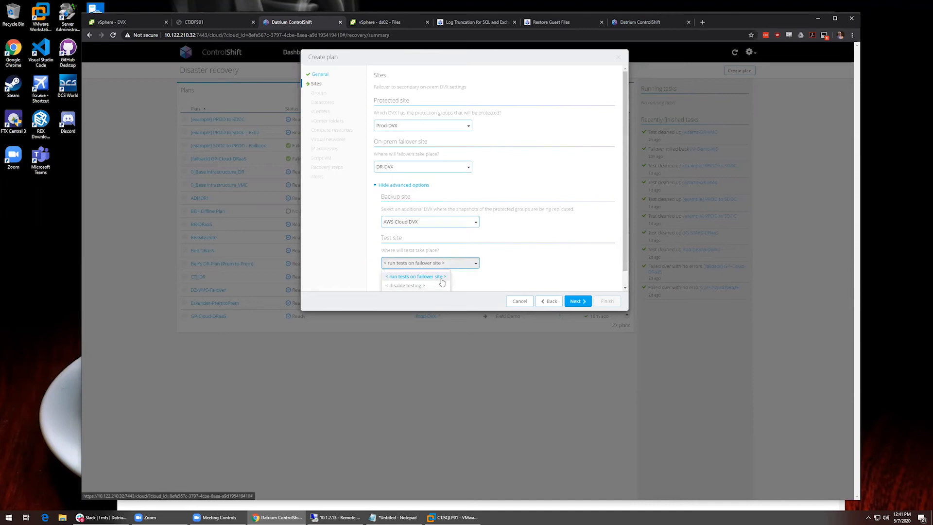
scroll(440, 289, "down", 1)
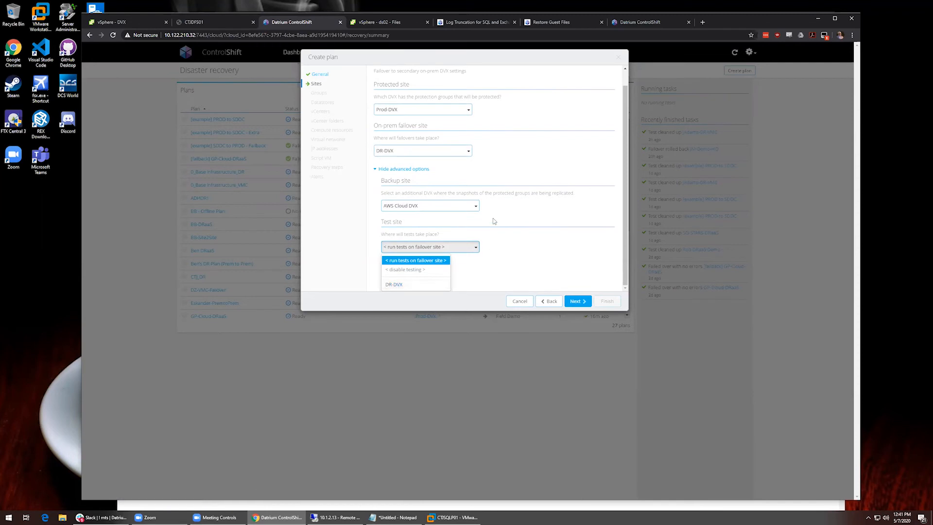
scroll(471, 270, "up", 1)
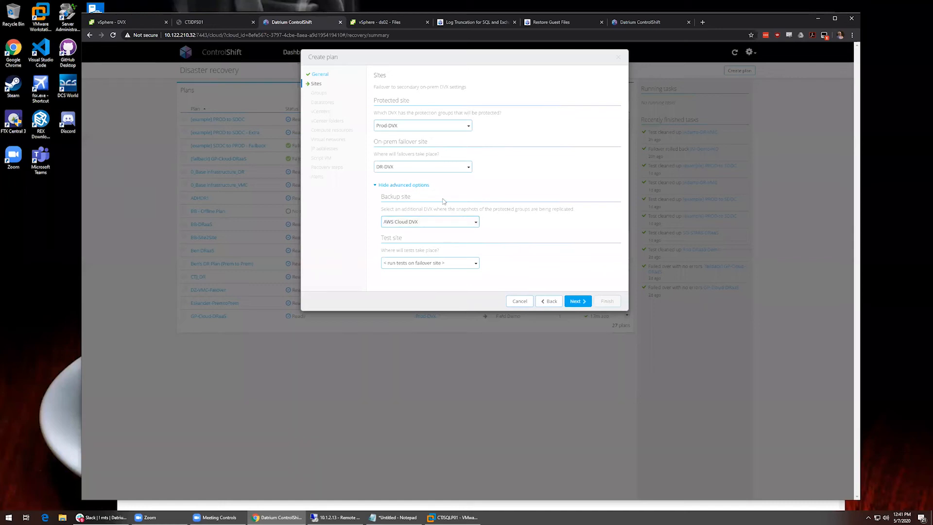
- Change the backup site to backup only on failover site and proceed to the protection groups
left_click(447, 221)
left_click(454, 236)
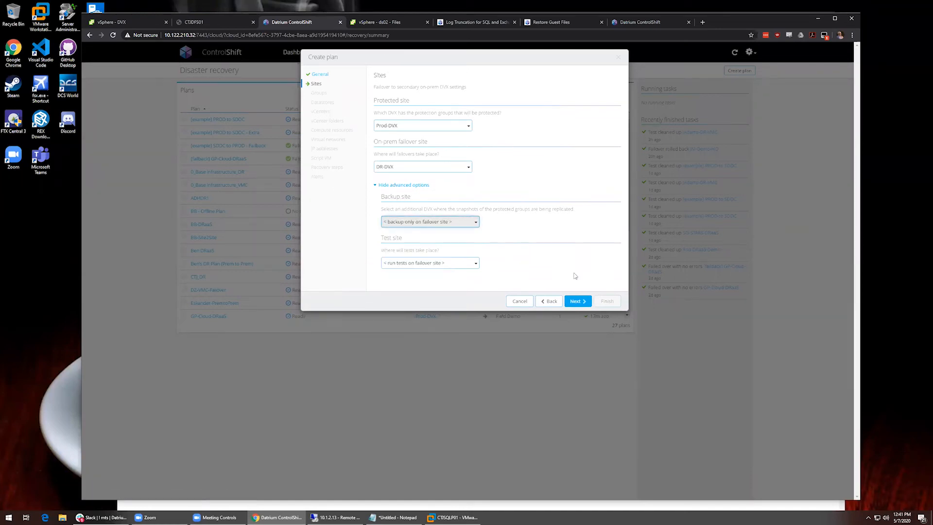
left_click(574, 302)
left_click(573, 302)
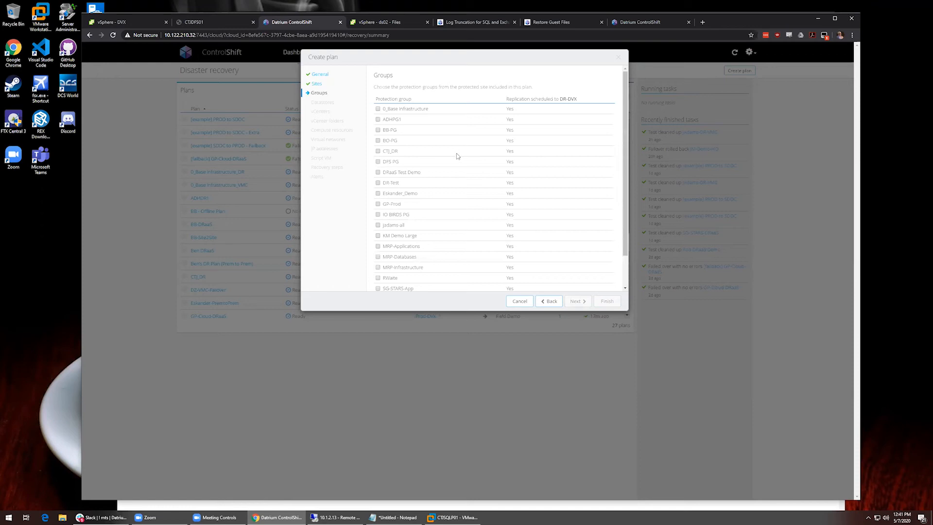
- Include the CTJ_DR protection group in the plan and proceed to the datastore mapping
scroll(457, 156, "down", 2)
scroll(456, 156, "up", 2)
left_click(378, 151)
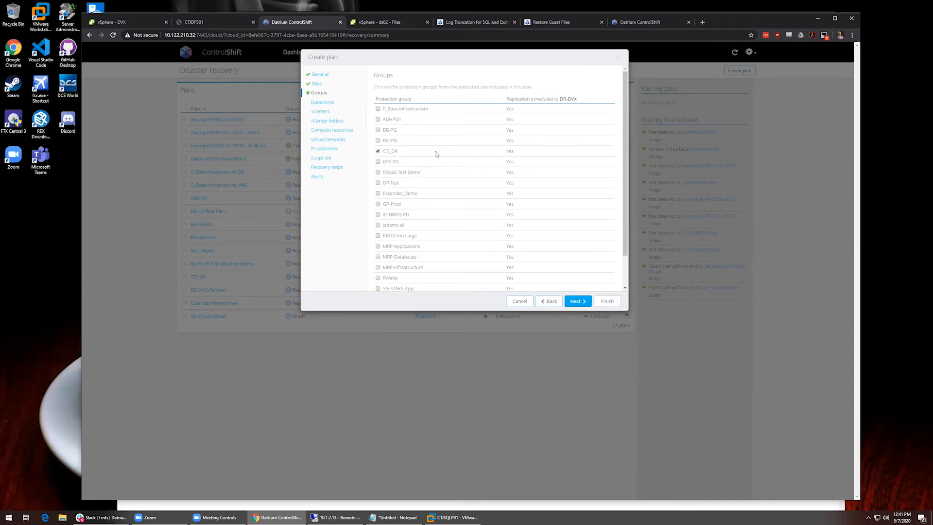
scroll(445, 140, "down", 1)
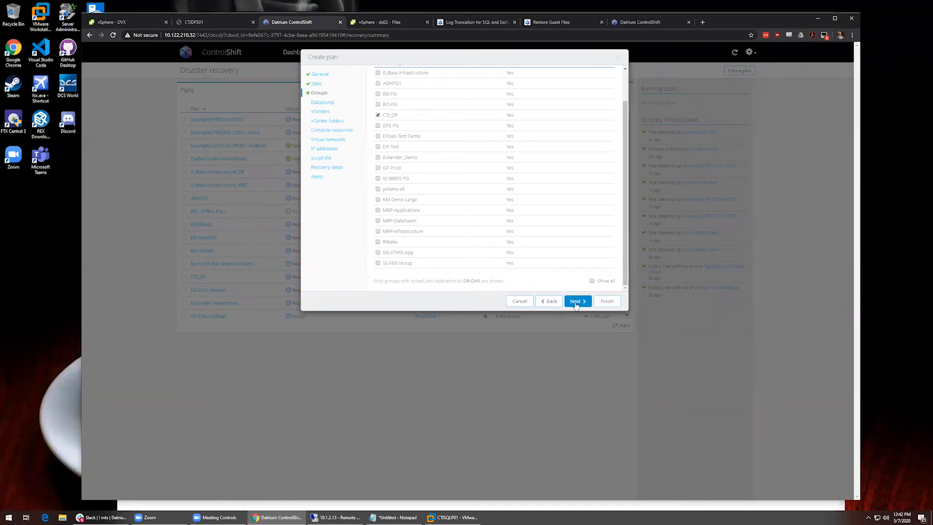
left_click(577, 300)
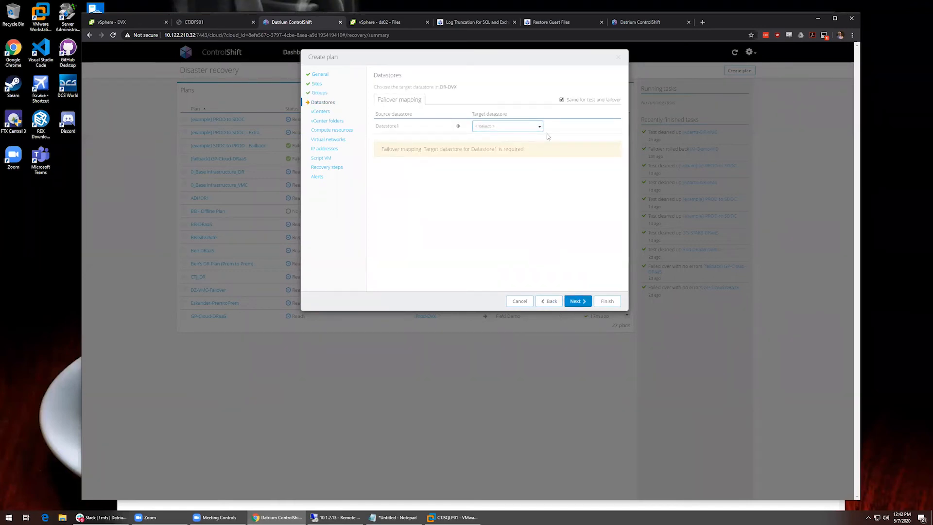
- Map source Datastore1 to the target datastore Prod2 on DR-DVX
left_click(517, 130)
left_click(514, 140)
left_click(513, 127)
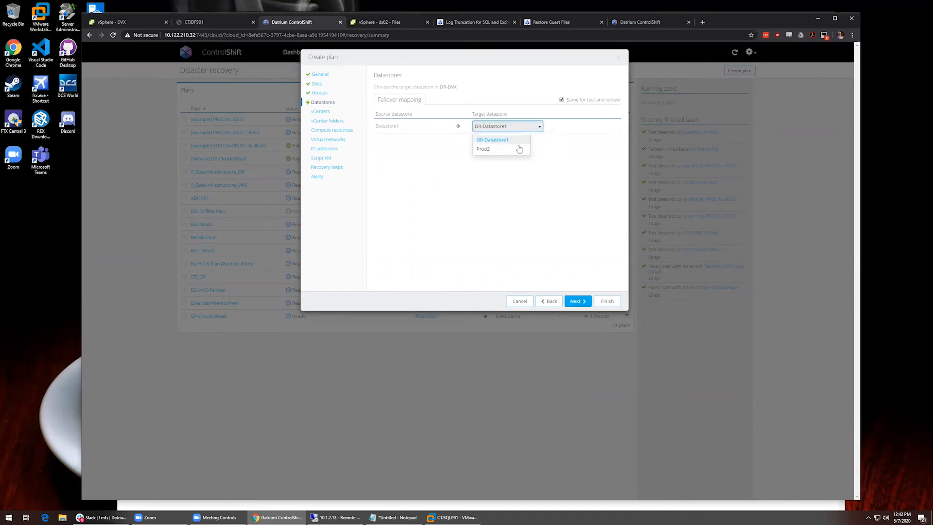
left_click(499, 143)
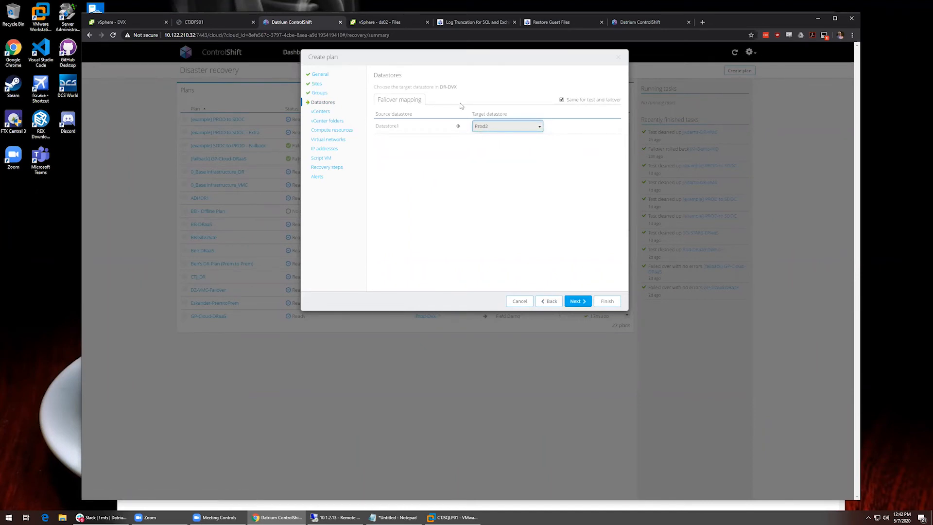
left_click(499, 131)
left_click(501, 151)
left_click(504, 128)
left_click(503, 149)
left_click(513, 126)
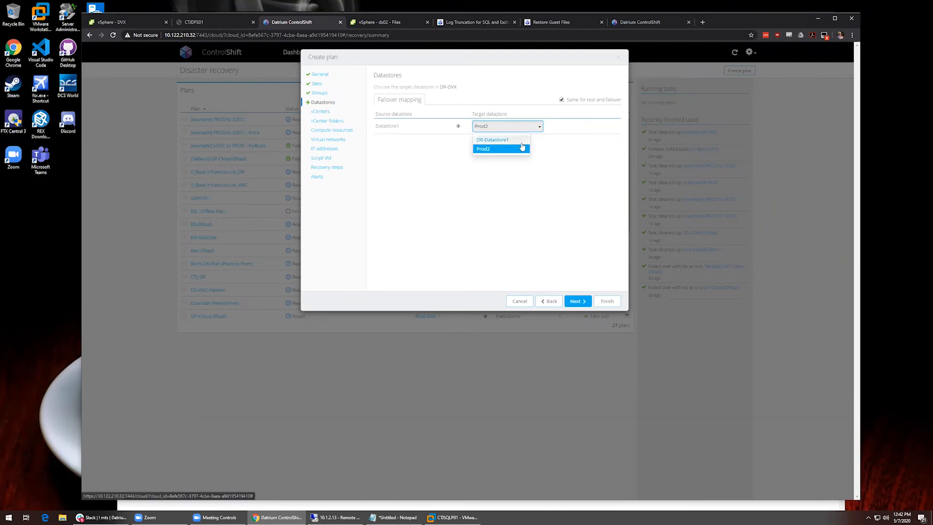
left_click(464, 159)
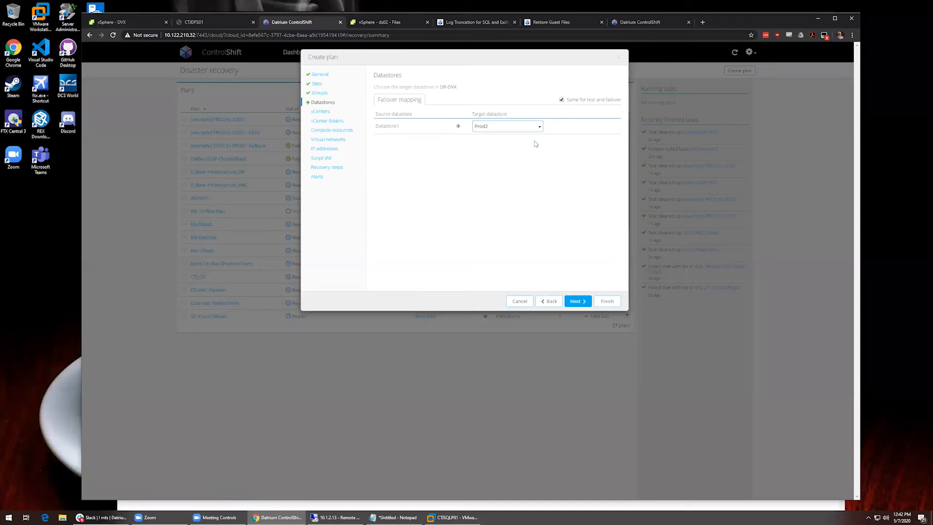
left_click(508, 127)
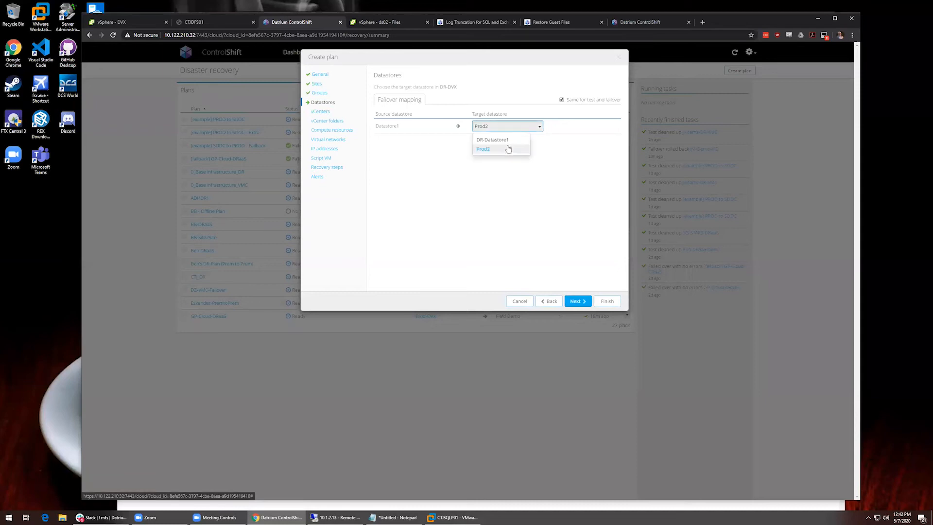
left_click(508, 148)
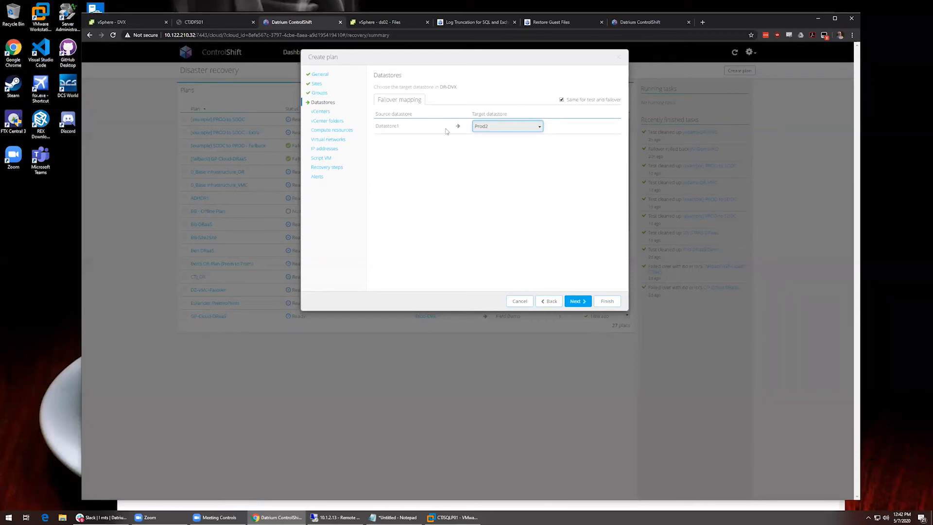
- Separate the test datastore mapping from failover to view its target choices, and restore the shared mapping for test and failover
left_click(579, 101)
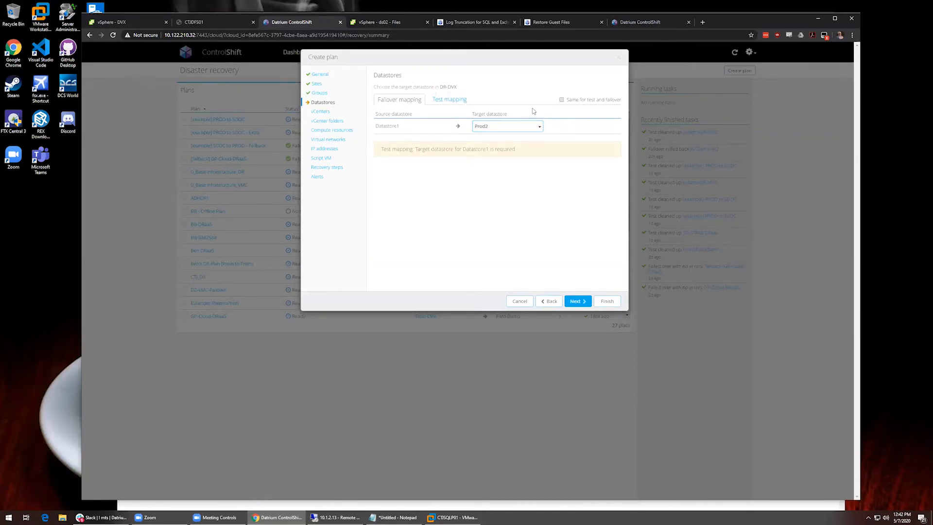
left_click(449, 101)
left_click(507, 127)
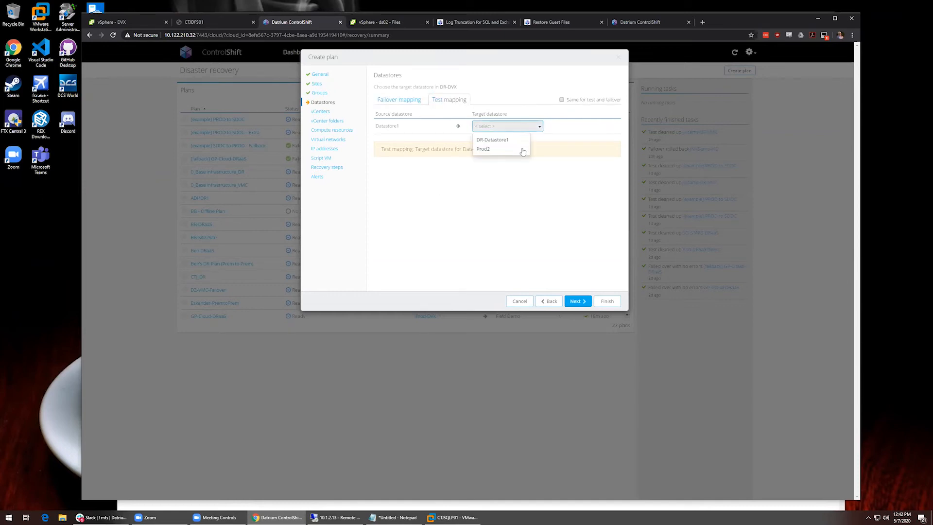
left_click(514, 173)
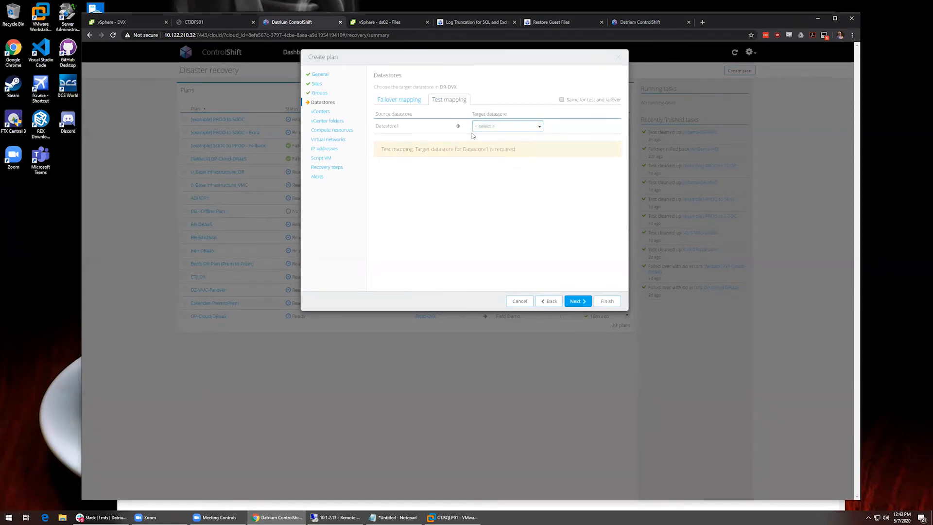
left_click(561, 99)
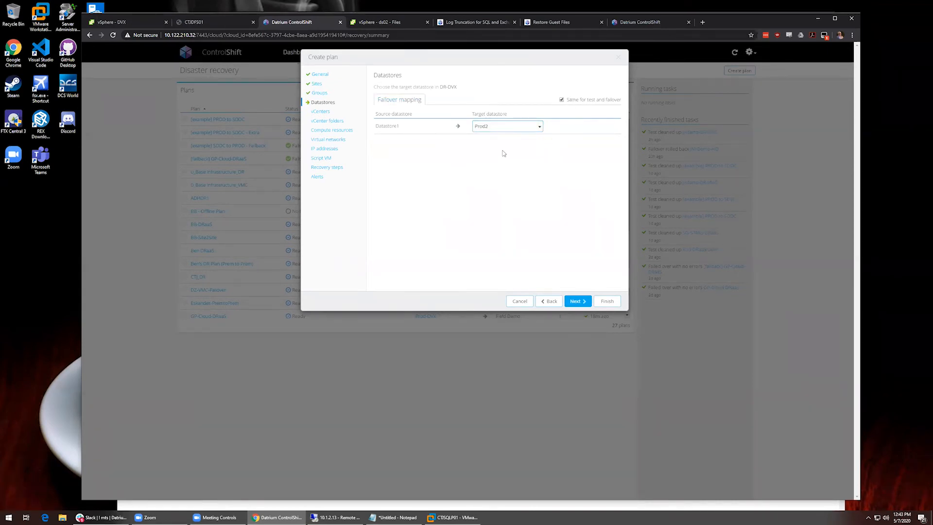
- Map the source vCenter to the DR-DVX target vCenter datm-vcsa-dr.slab.datrium.com and proceed to the vCenter folders
left_click(342, 112)
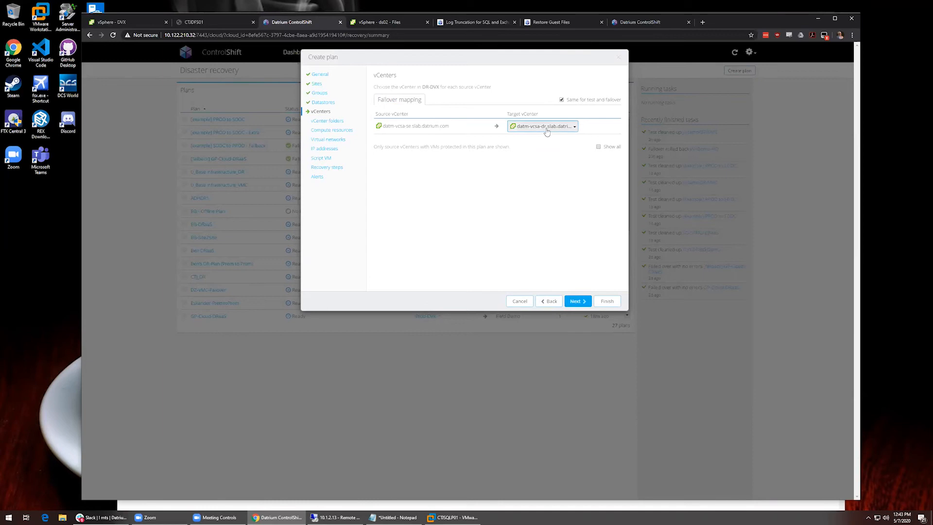
left_click(547, 132)
left_click(551, 143)
left_click(575, 301)
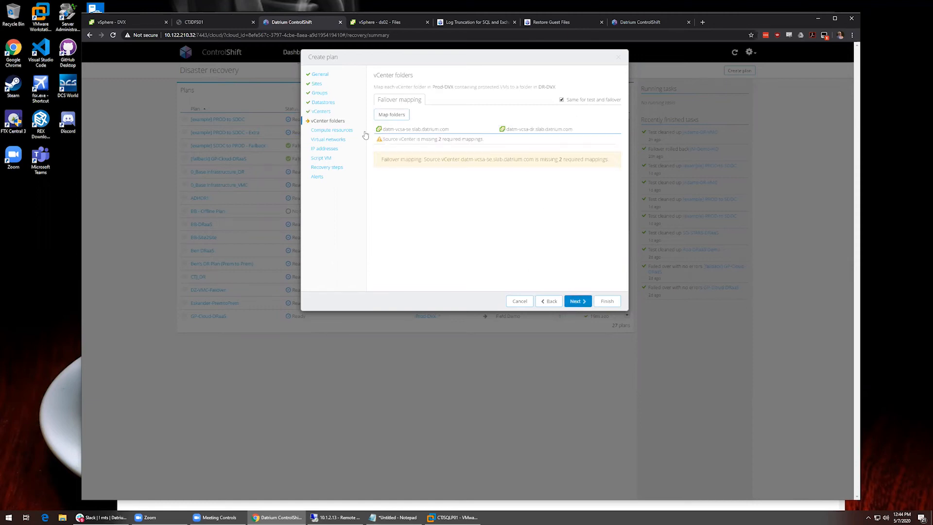
- Add a vCenter folder mapping from the production SQL folder to the SQL folder under DR on the failover site
left_click(387, 119)
scroll(426, 104, "down", 5)
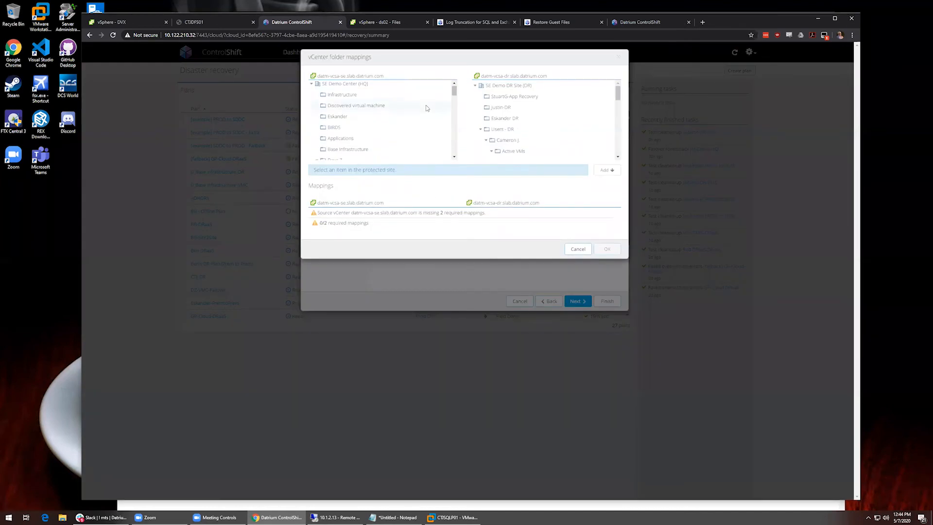
scroll(407, 130, "down", 3)
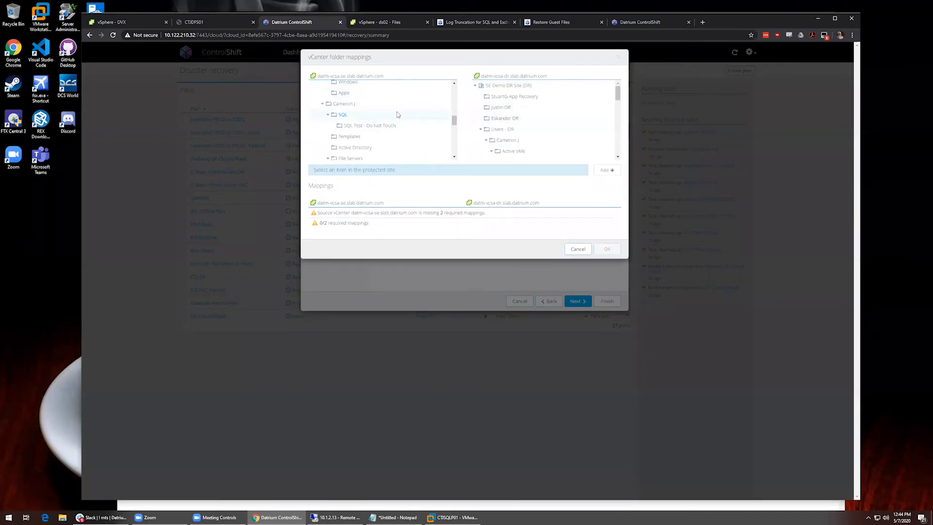
left_click(381, 118)
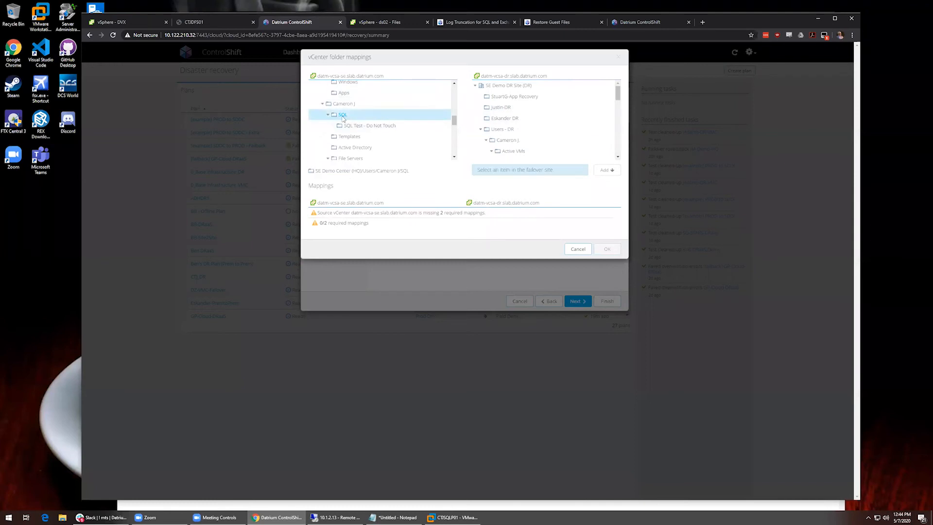
scroll(365, 124, "down", 1)
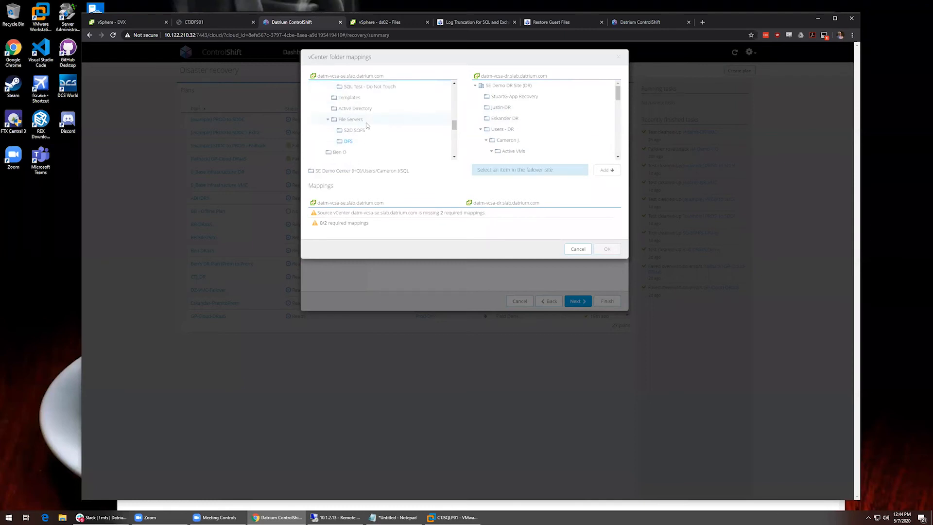
scroll(368, 115, "up", 1)
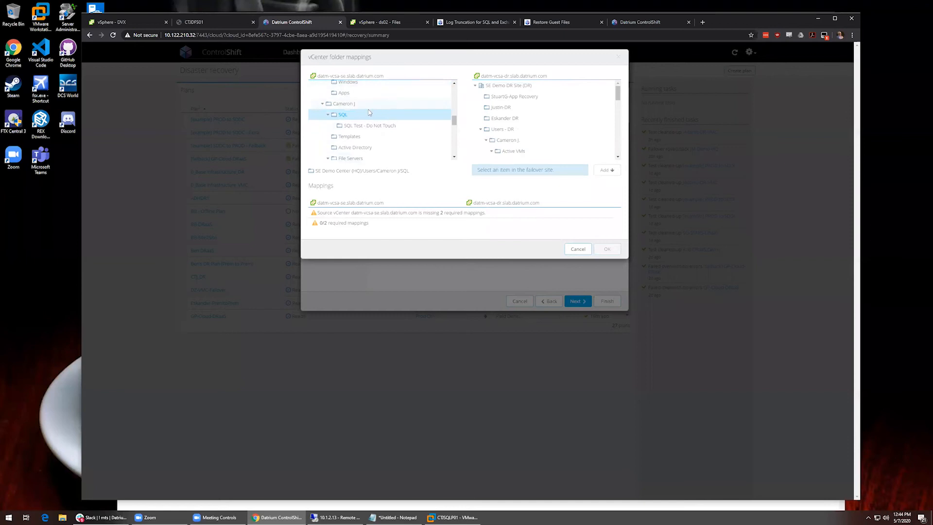
scroll(370, 113, "down", 1)
scroll(359, 91, "up", 1)
scroll(539, 114, "down", 1)
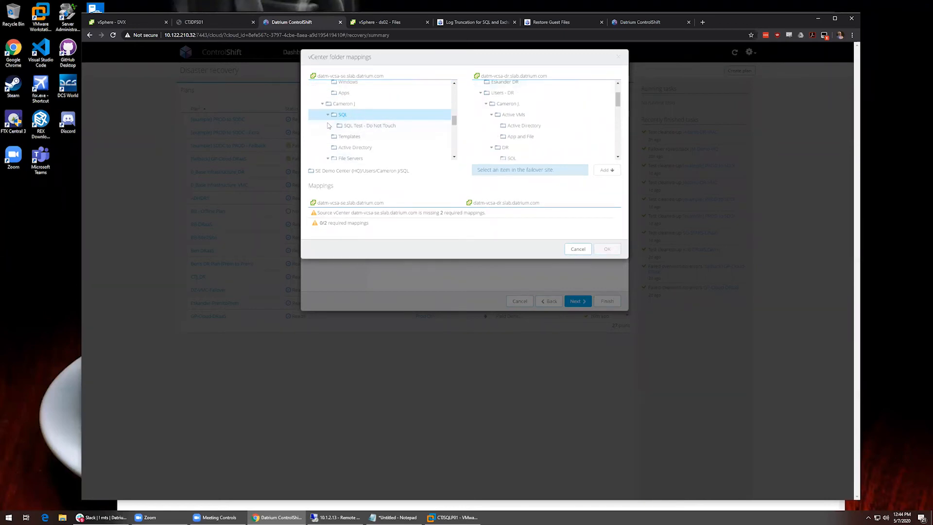
scroll(531, 130, "down", 1)
left_click(531, 125)
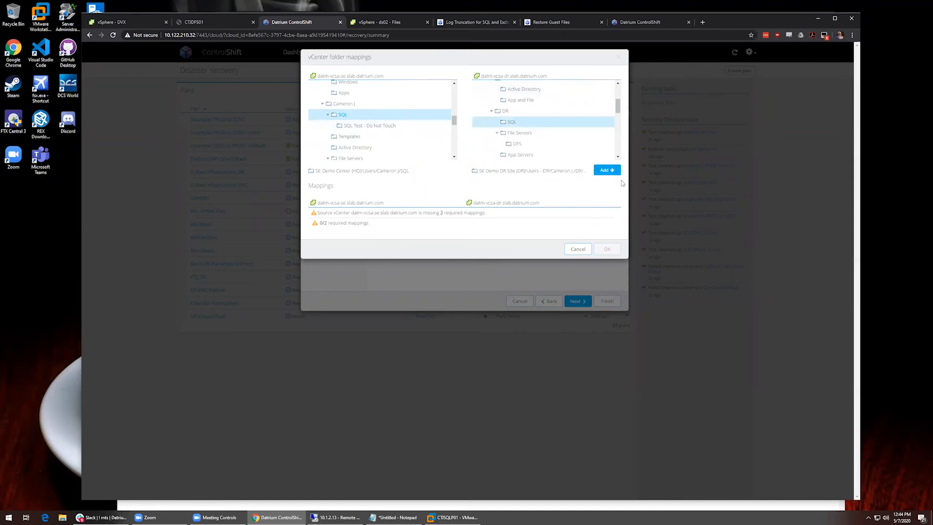
left_click(607, 170)
- Map the production File Servers/DFS folder to its DR counterpart and accept the folder mappings, keeping them the same for test and failover
scroll(406, 156, "down", 1)
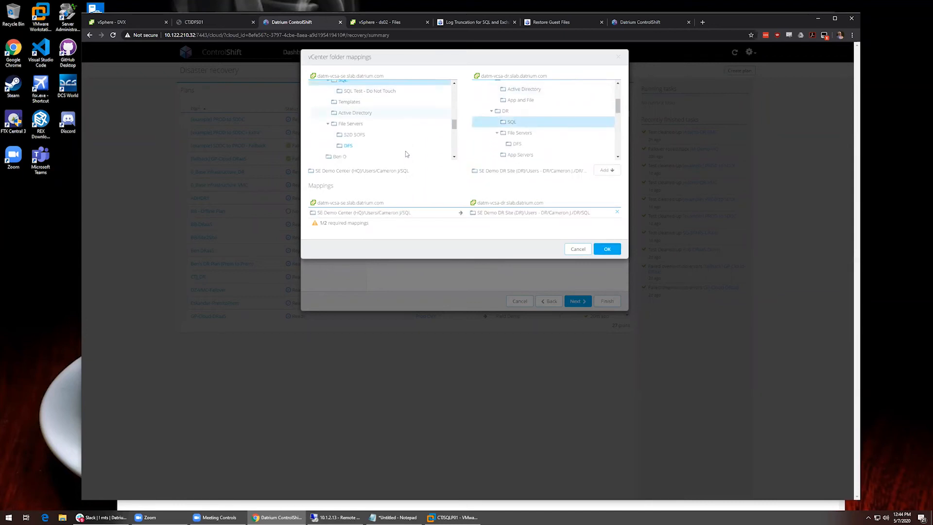
left_click(369, 144)
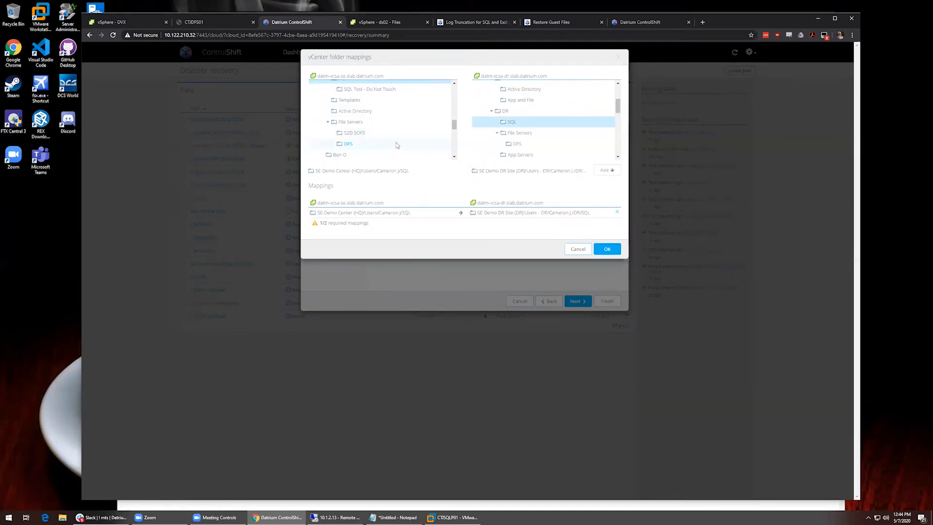
left_click(572, 144)
left_click(607, 170)
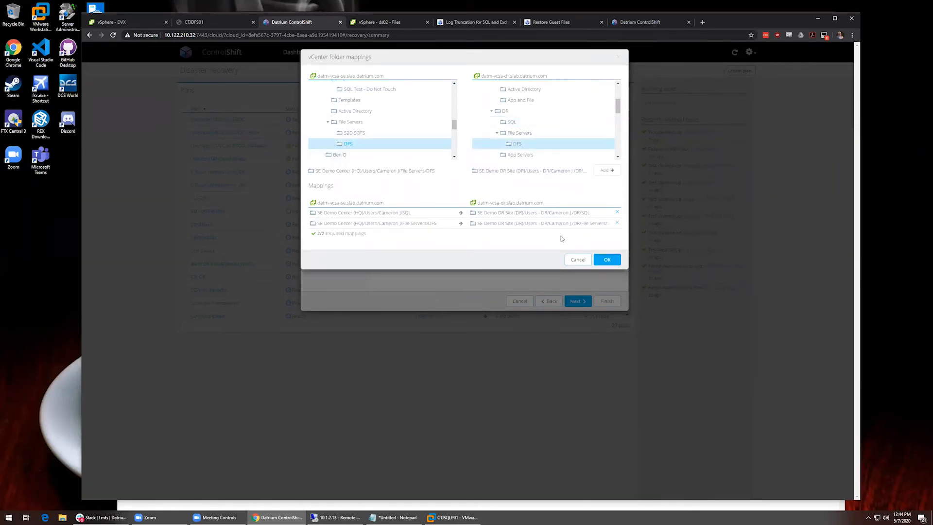
left_click(602, 262)
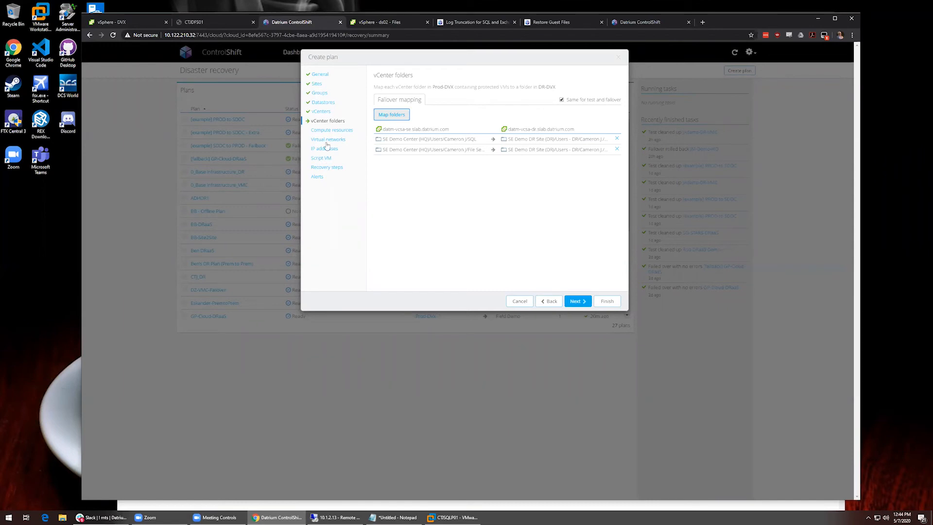
left_click(562, 100)
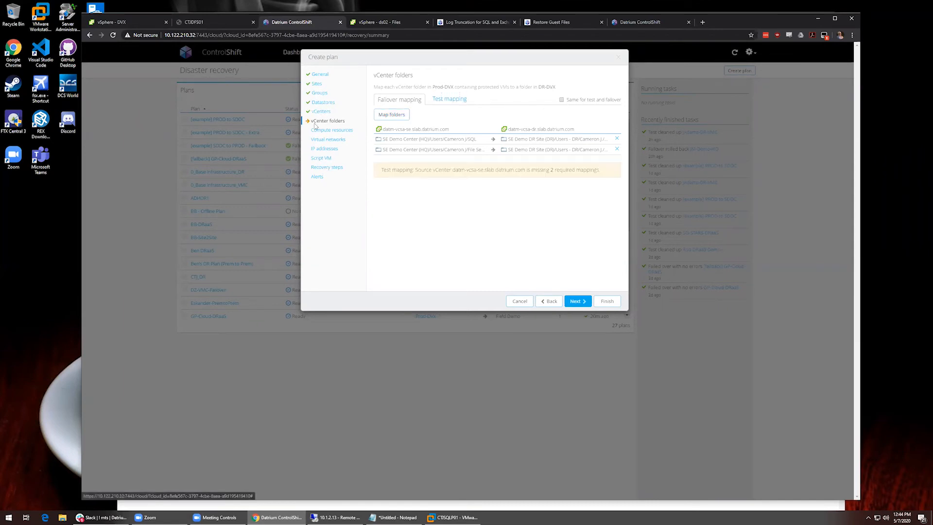
left_click(566, 100)
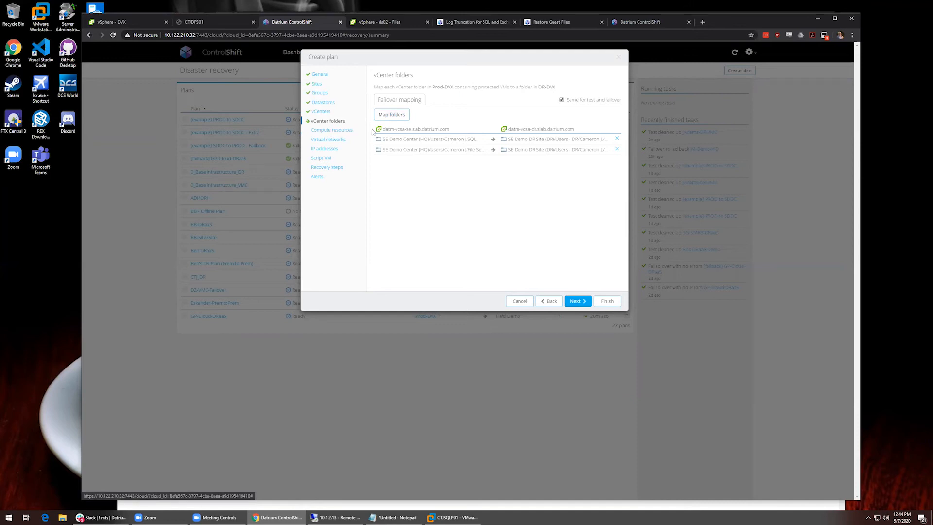
- Map the Production compute cluster to the Disaster Recovery cluster on the failover site and accept the compute resource mapping
left_click(340, 130)
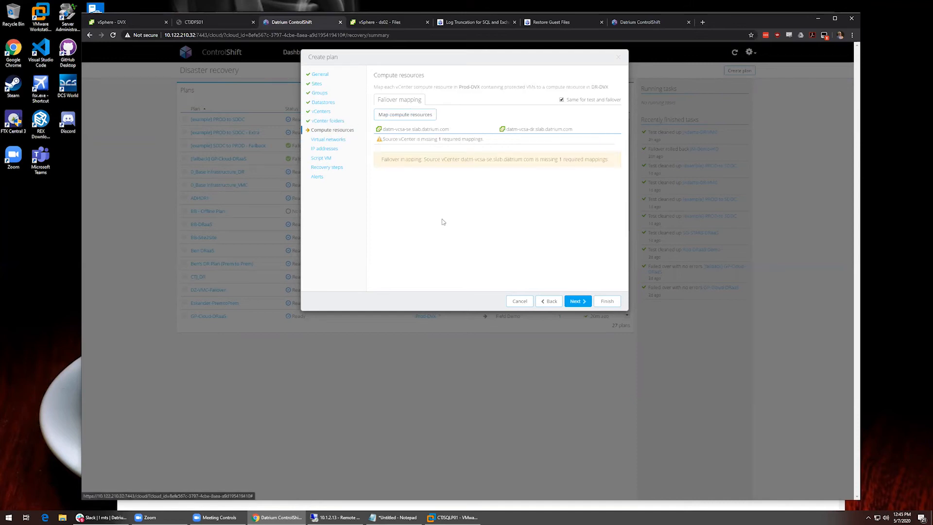
left_click(406, 117)
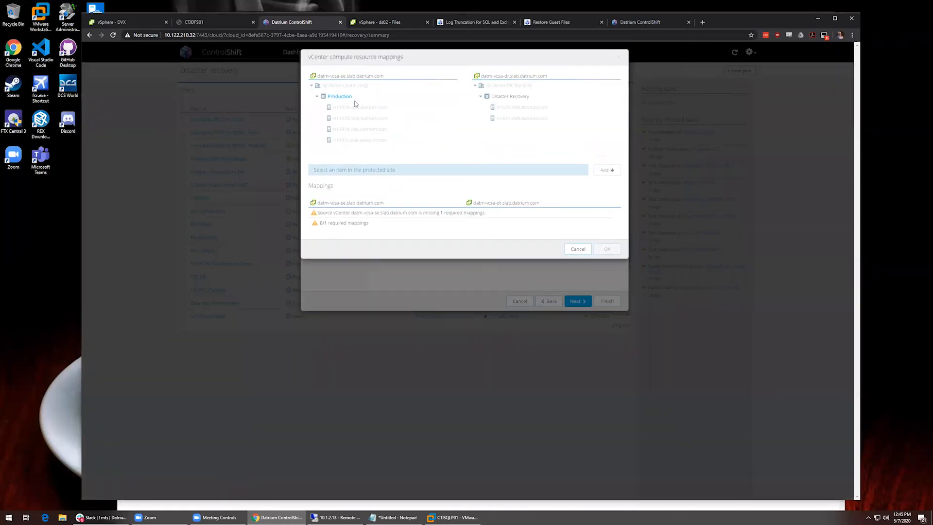
left_click(353, 98)
left_click(537, 97)
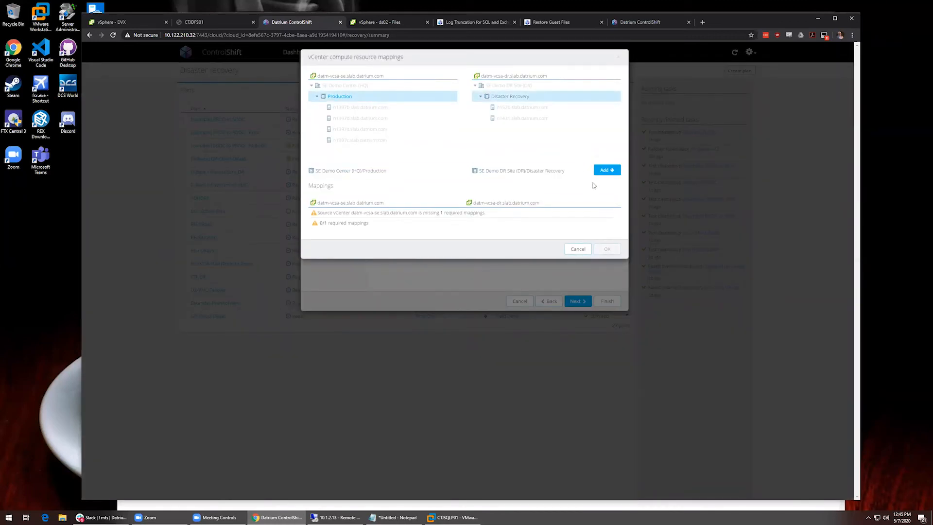
left_click(607, 169)
left_click(607, 249)
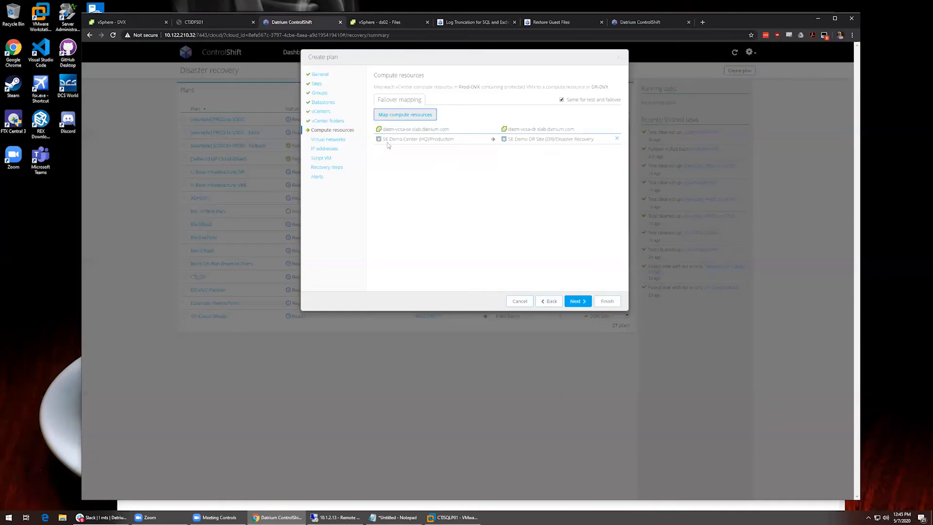
- Map the CTJ_Private virtual network on the protected site to CTJ_Private on the DR site and accept the network mapping
left_click(336, 141)
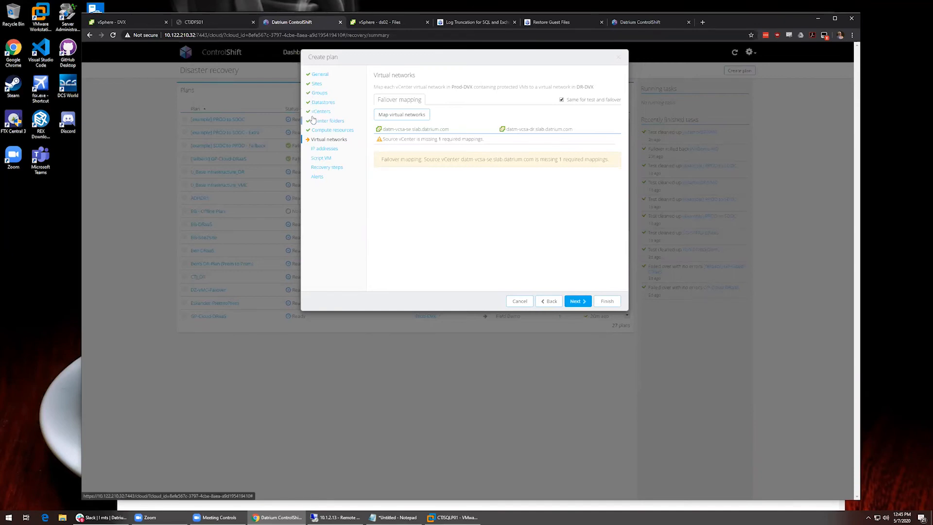
left_click(396, 118)
scroll(414, 136, "down", 2)
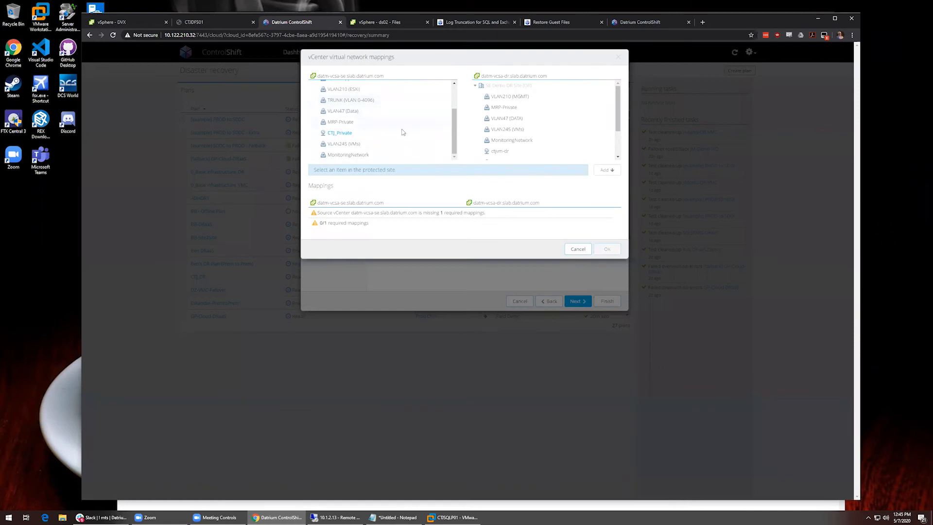
left_click(402, 133)
scroll(539, 130, "down", 2)
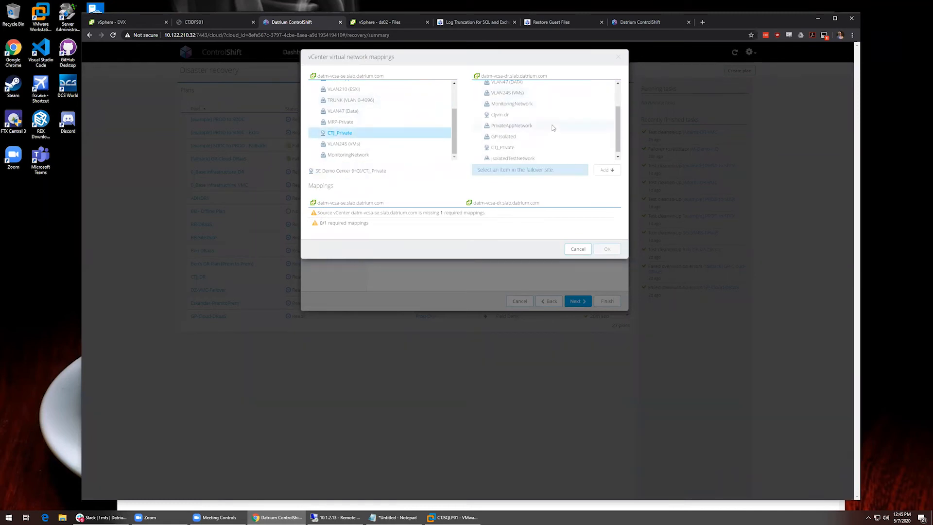
left_click(543, 150)
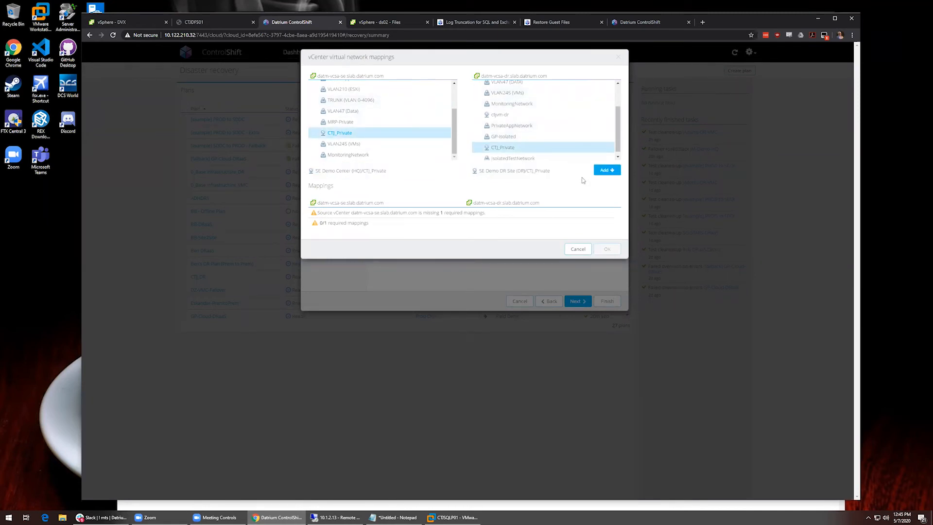
left_click(605, 170)
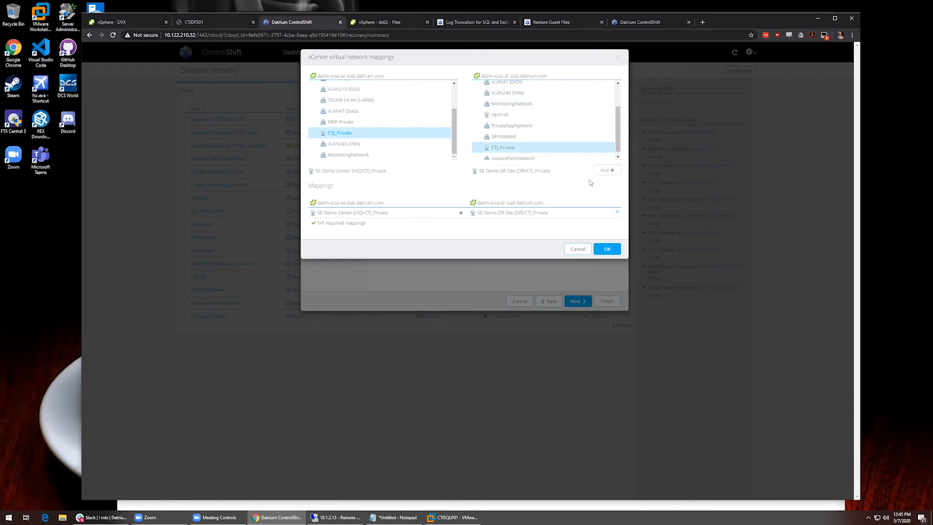
left_click(607, 250)
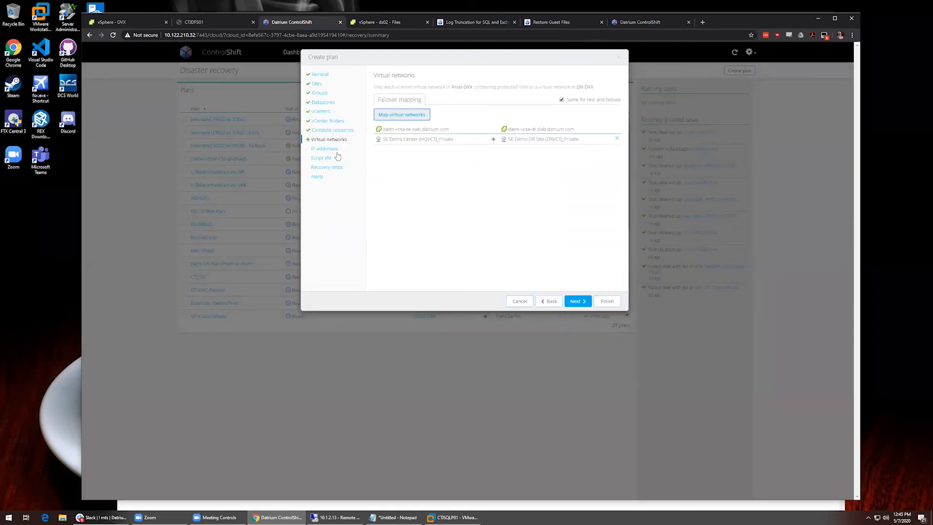
- Check the IP address settings, then revisit the vCenter mapping to view all source vCenters and the available target choices
left_click(341, 148)
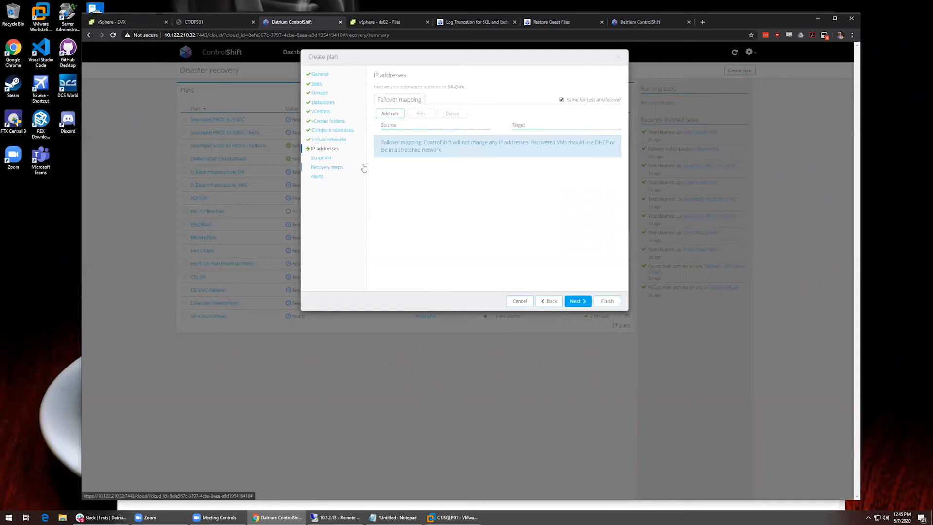
left_click(327, 113)
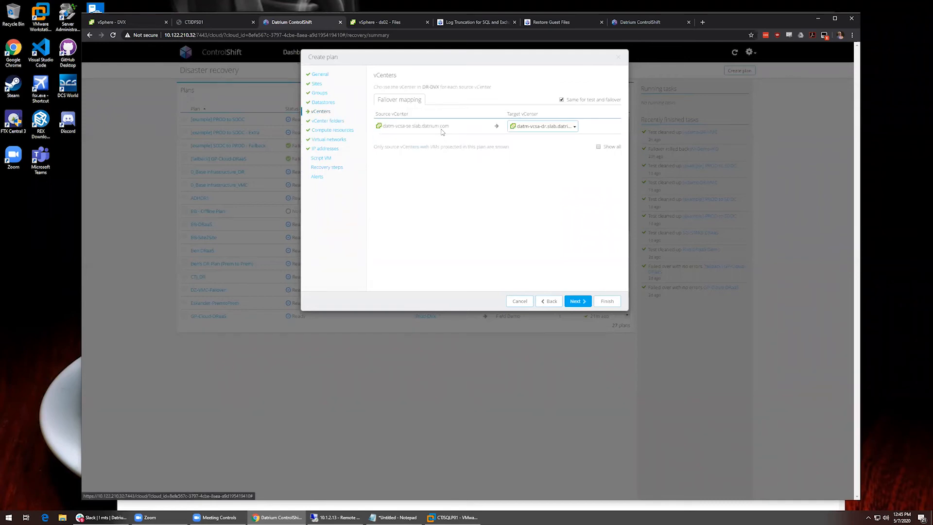
left_click(597, 146)
left_click(545, 128)
left_click(578, 140)
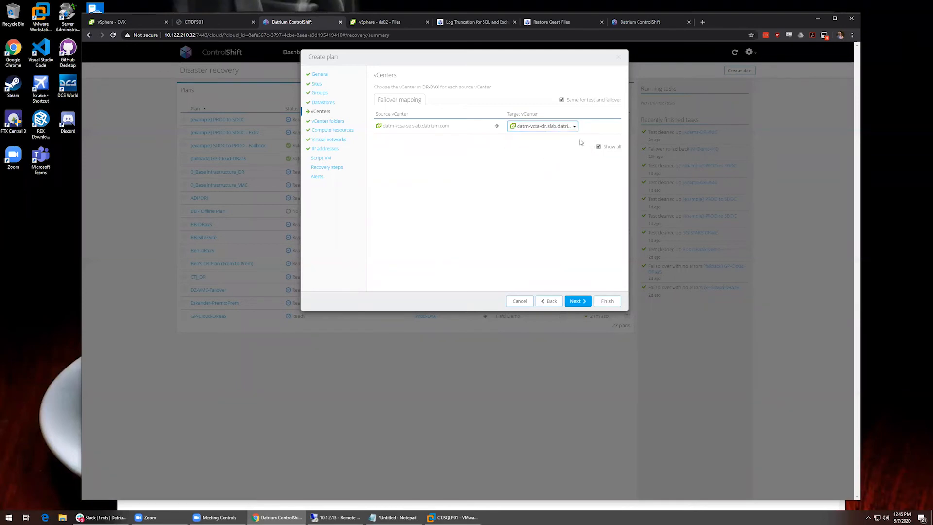
left_click(543, 127)
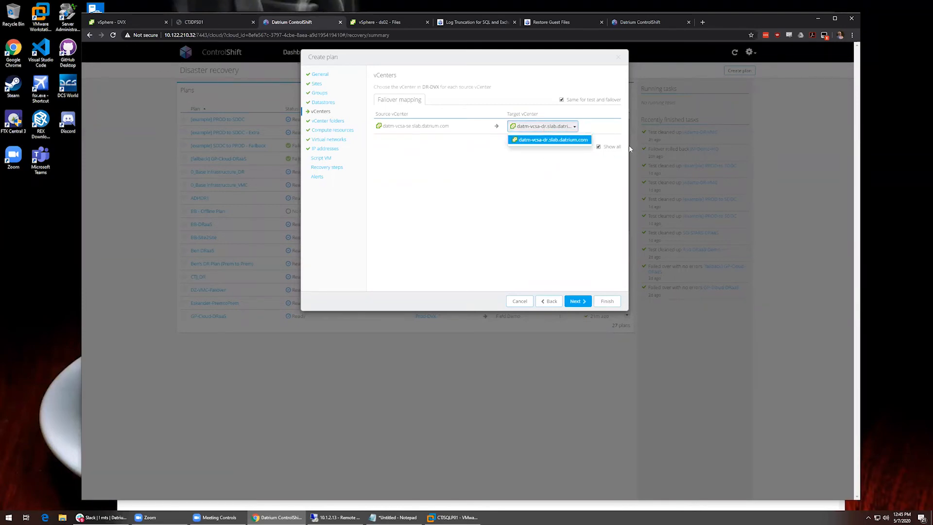
left_click(616, 147)
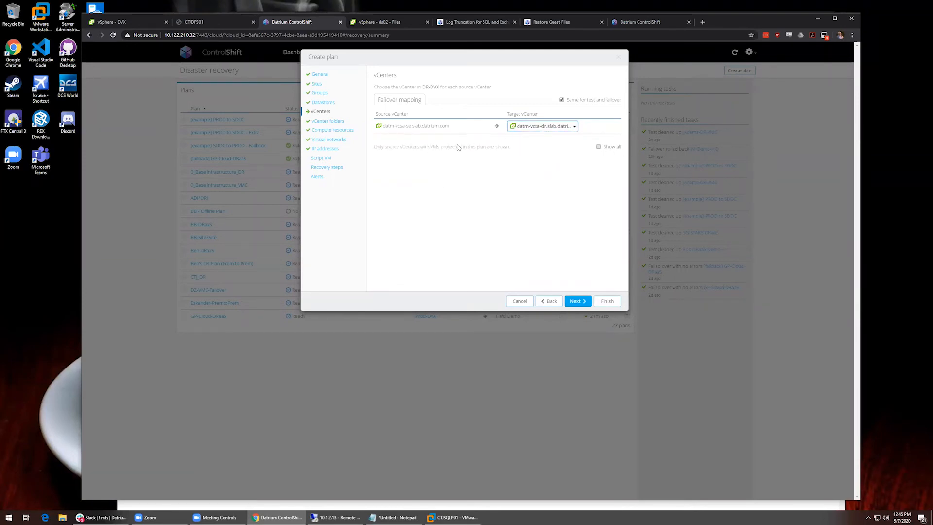
- Remove the File Servers/DFS folder mapping from the vCenter folders and examine how the plan flags the missing mapping
left_click(340, 121)
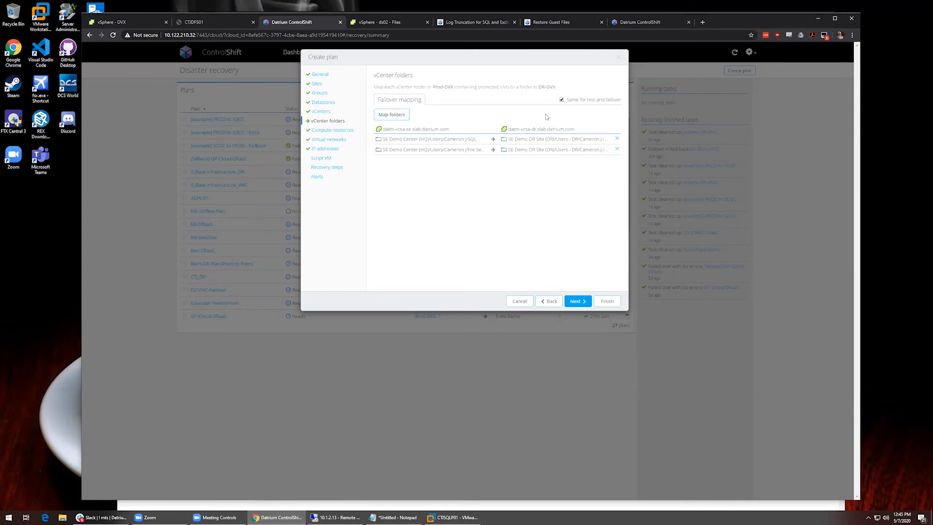
left_click(617, 149)
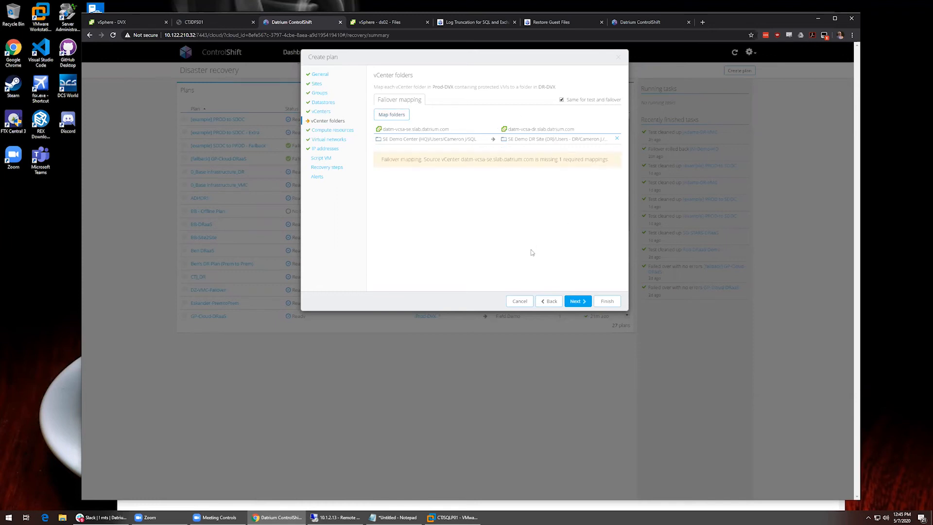
left_click(324, 131)
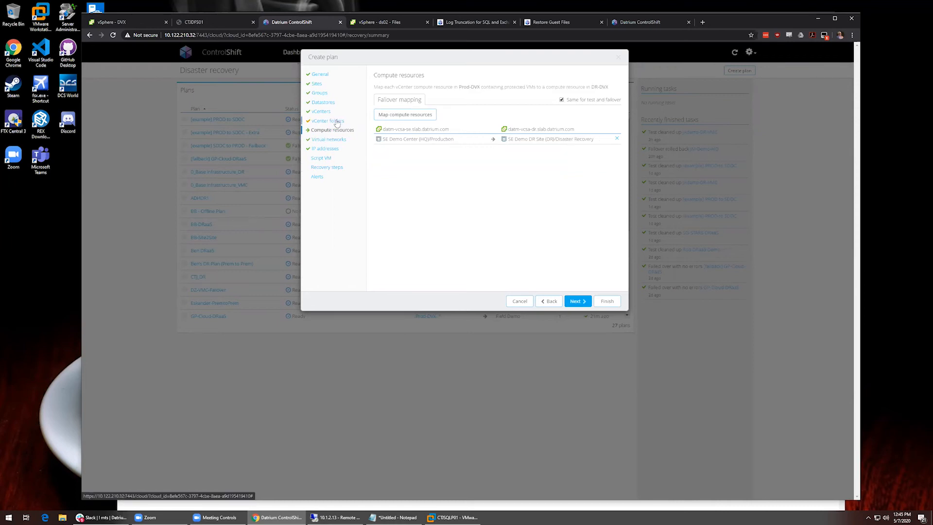
left_click(336, 122)
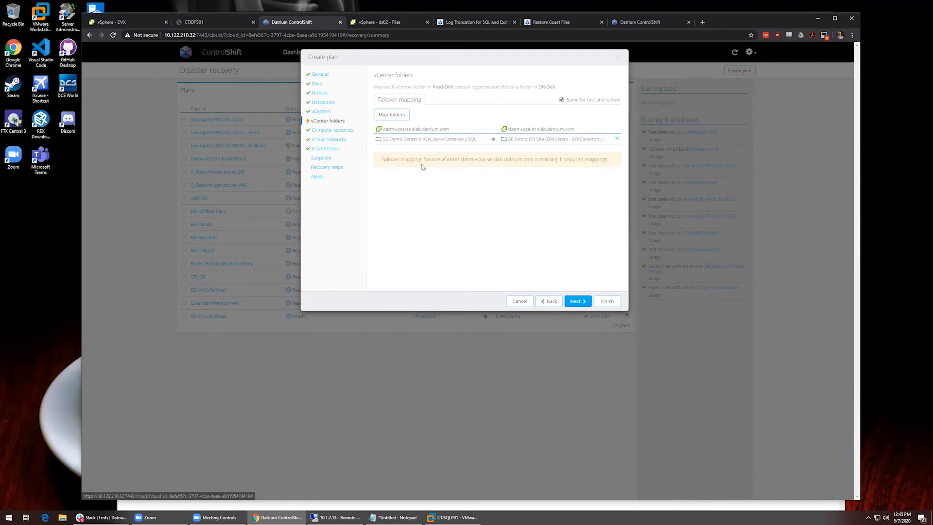
left_click_drag(396, 164, 493, 164)
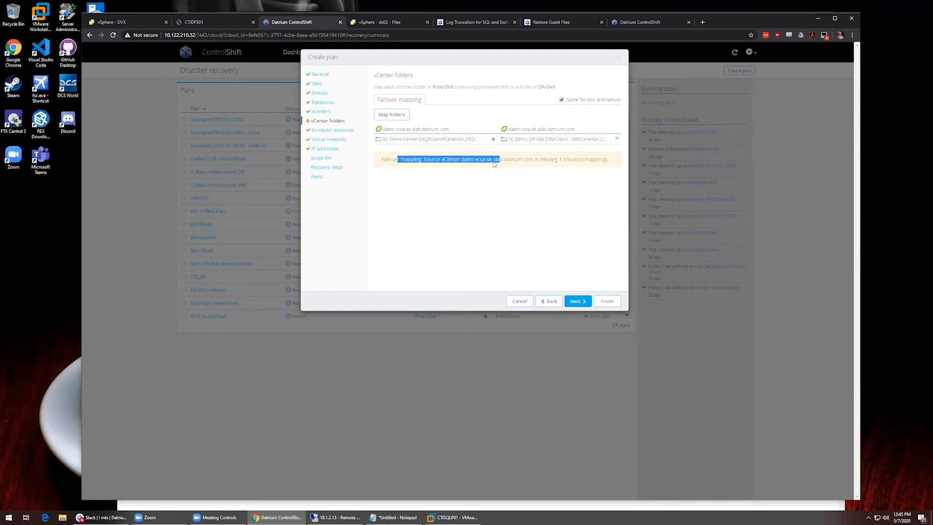
left_click(543, 172)
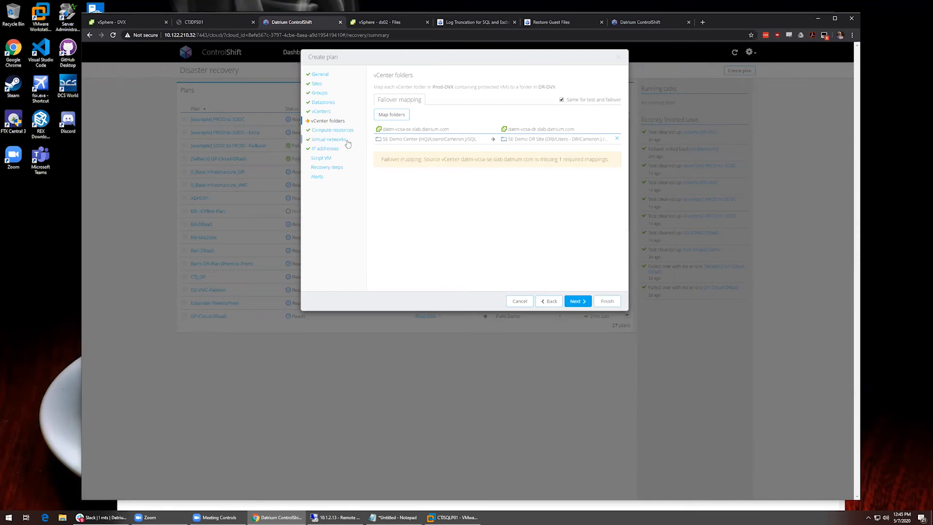
left_click(332, 130)
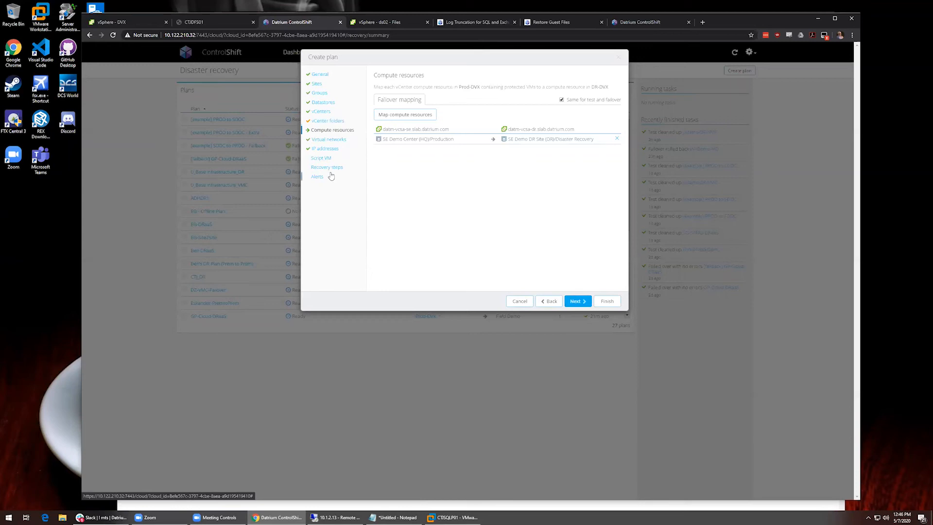
left_click(335, 123)
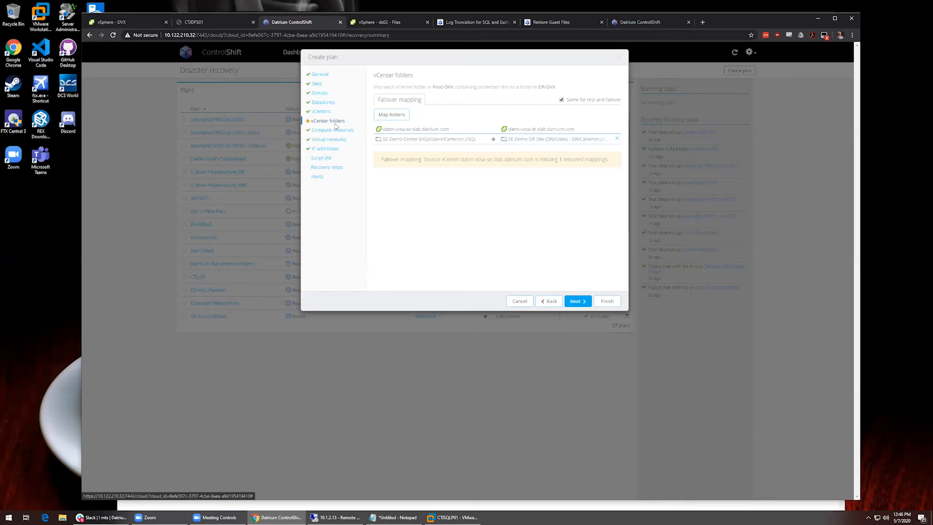
- Add the folder mapping from the production File Servers/DFS folder to DR/File Servers/DFS again and accept the folder mappings
left_click(391, 115)
scroll(402, 136, "down", 5)
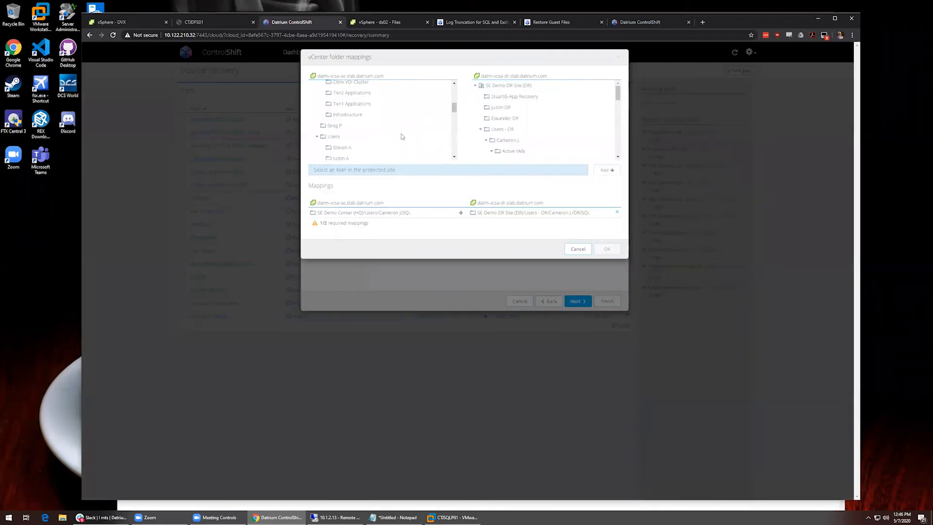
scroll(402, 135, "down", 3)
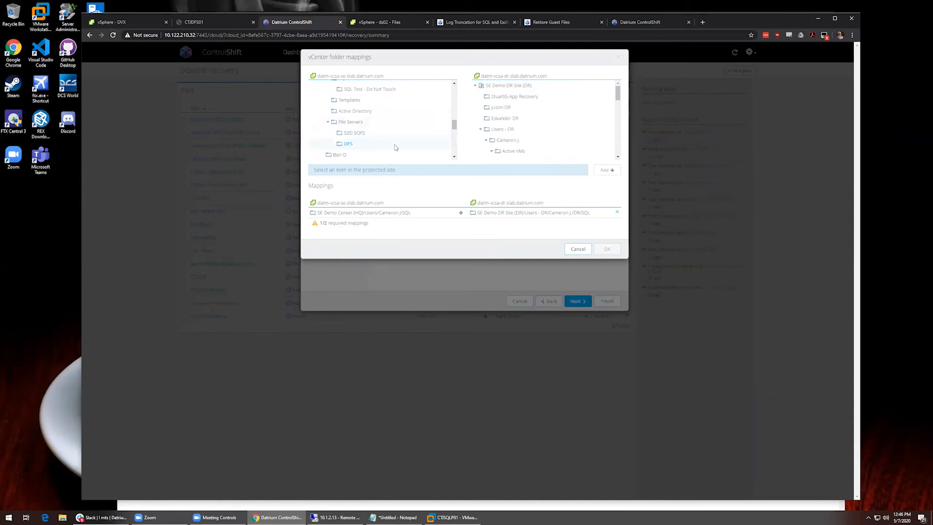
left_click(396, 146)
scroll(534, 127, "down", 3)
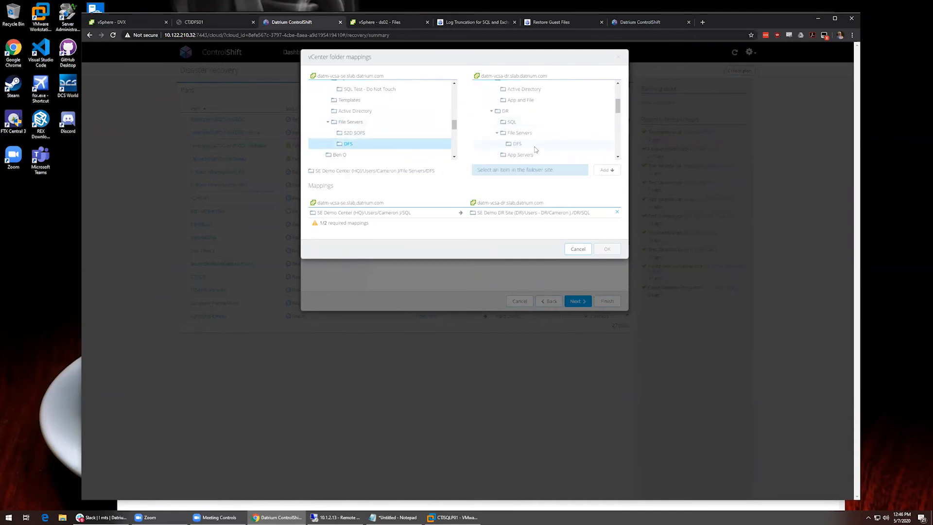
left_click(535, 146)
left_click(605, 170)
left_click(607, 248)
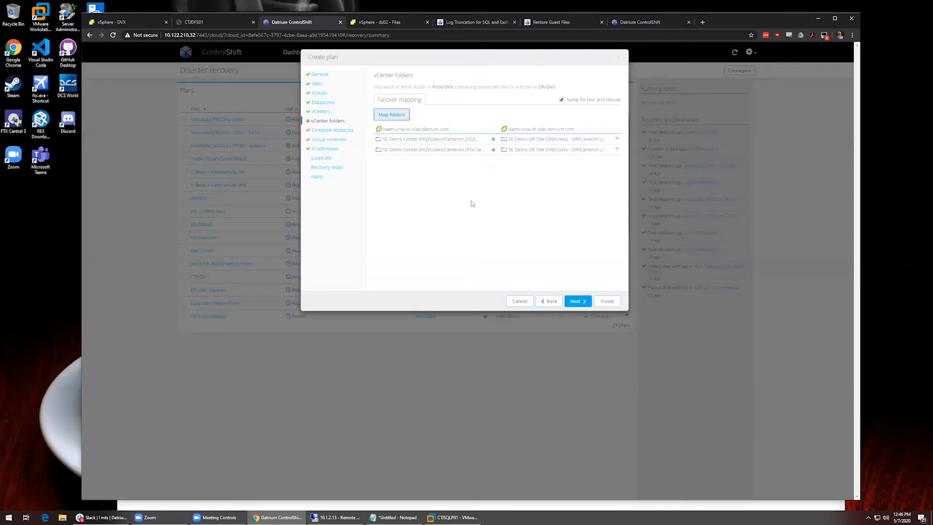
- Start an IP address mapping rule, examine its range and individual IP addresses options, and cancel it without adding a rule
left_click(324, 159)
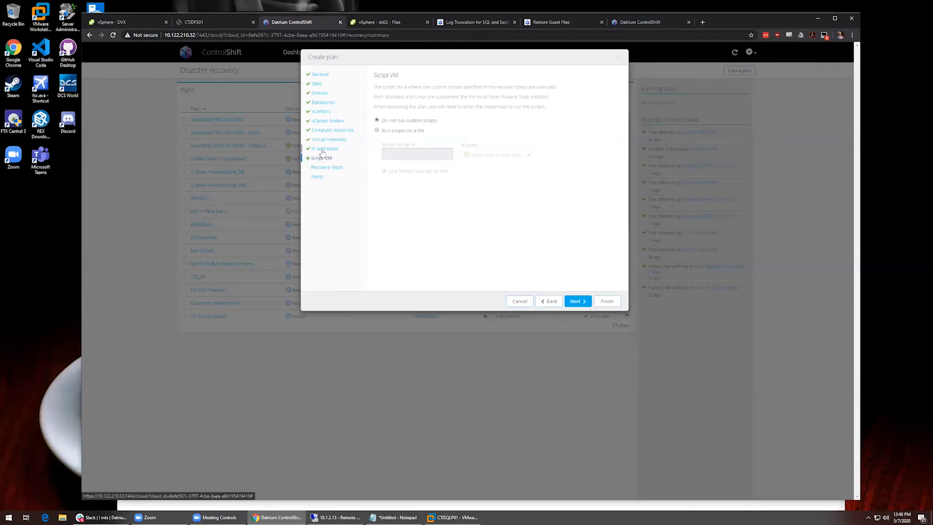
left_click(323, 149)
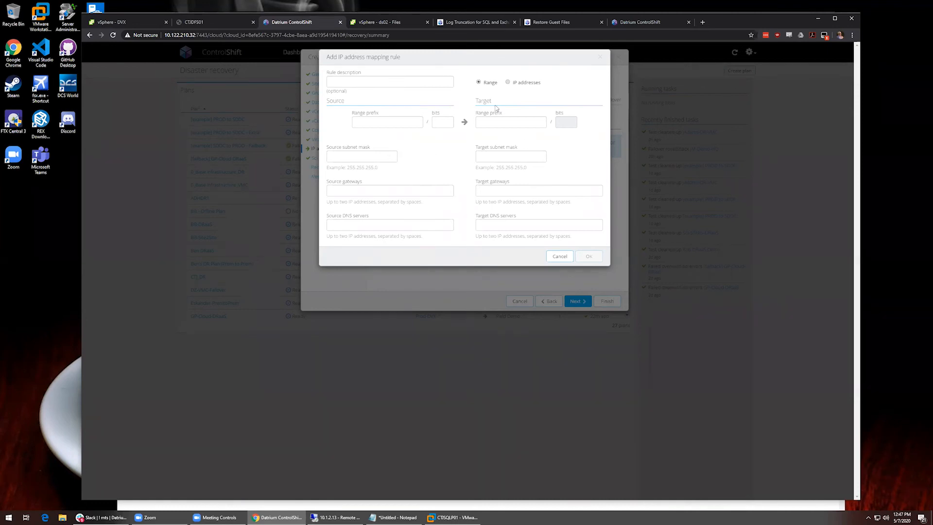
left_click(402, 117)
left_click(524, 83)
left_click(433, 142)
left_click(487, 139)
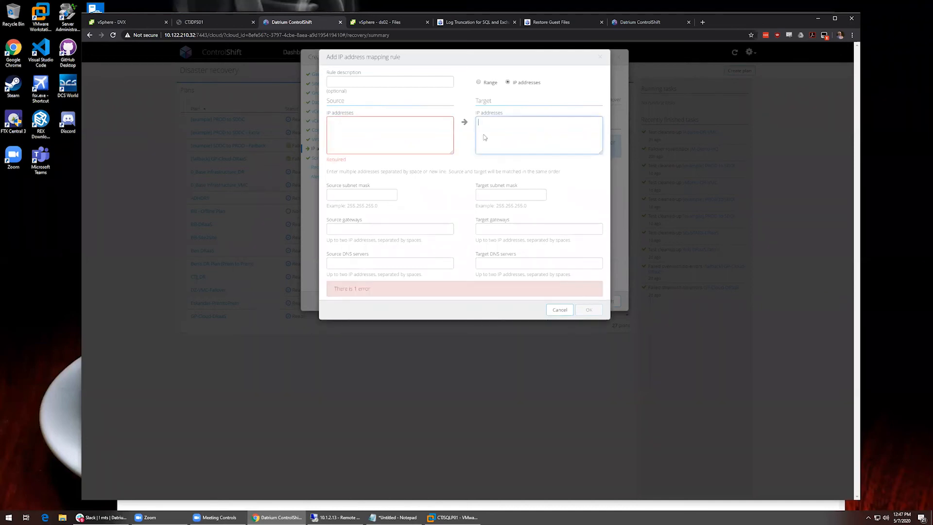
left_click(448, 137)
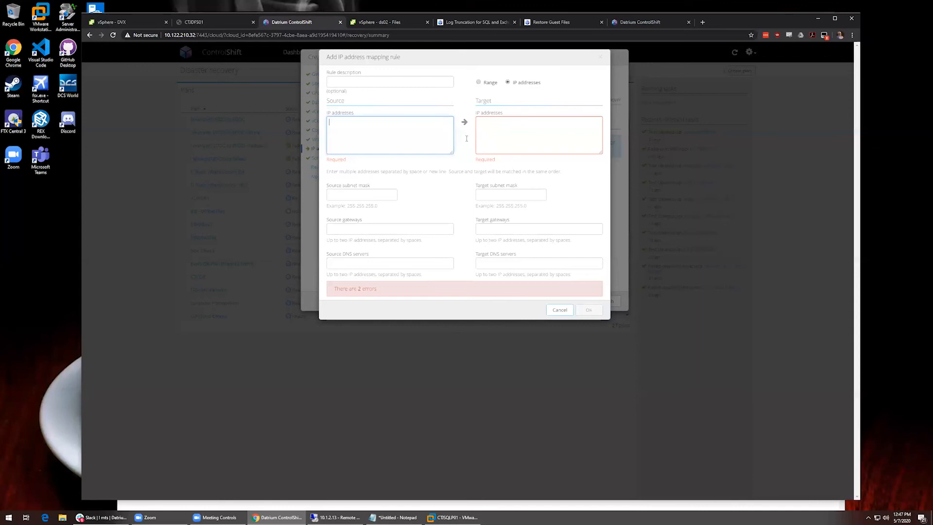
left_click(557, 310)
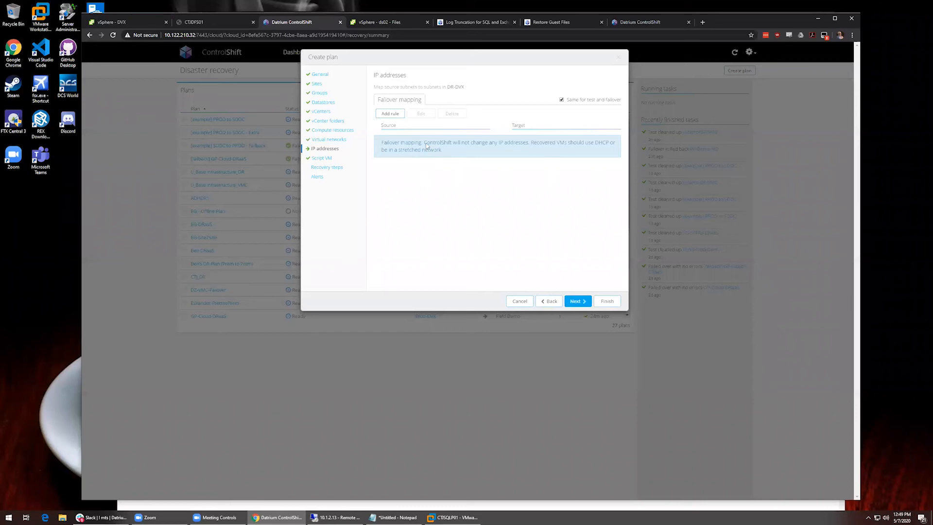
- Review the script VM settings, recheck the virtual network mapping, and return to the script VM settings
left_click(322, 158)
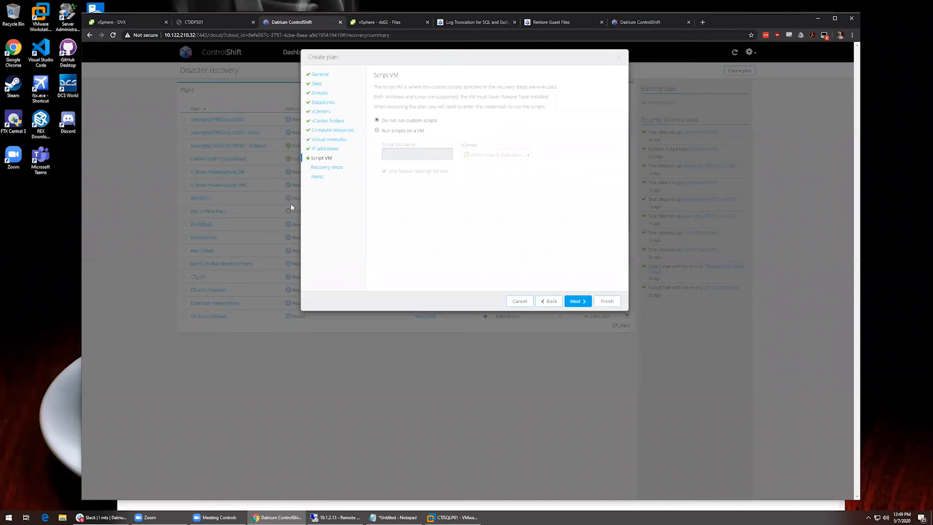
left_click(337, 140)
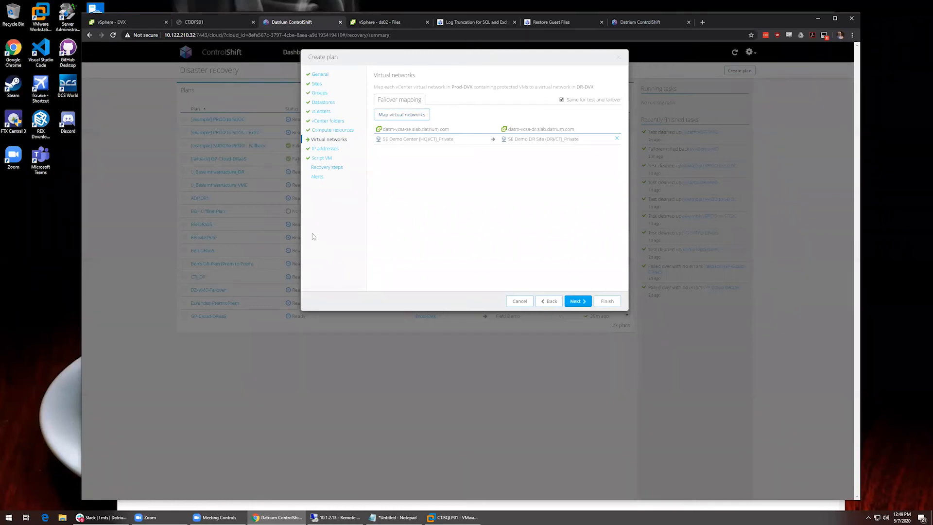
left_click(323, 159)
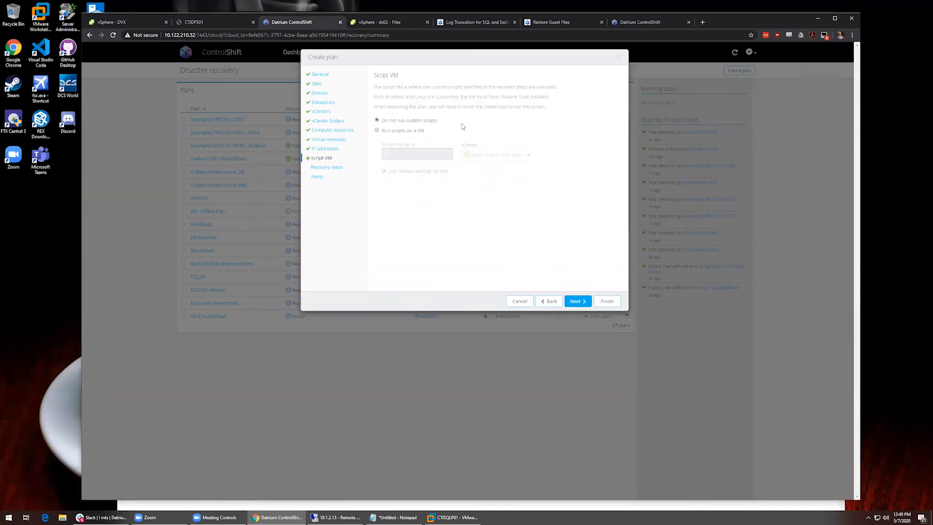
- Set the plan to run scripts on a VM and look up the utility VM's name in the production vCenter inventory
left_click(406, 132)
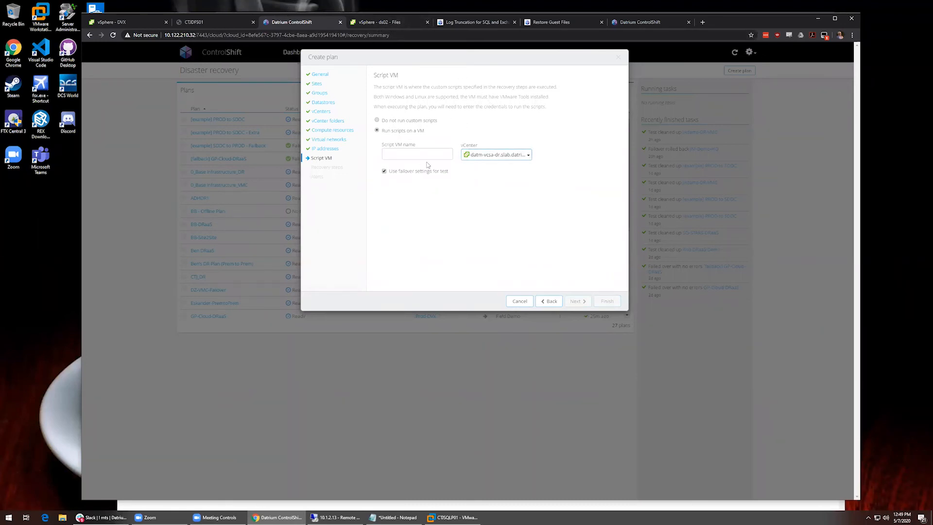
left_click(119, 22)
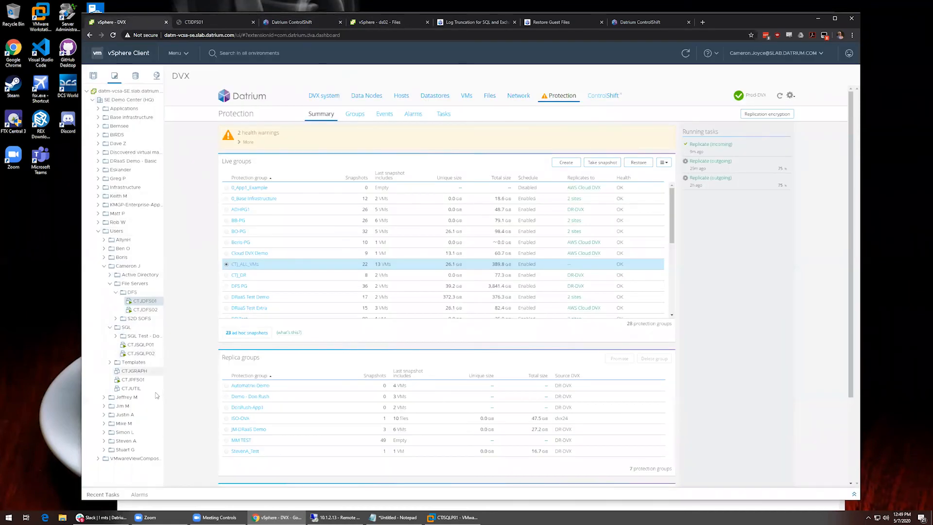
left_click(155, 391)
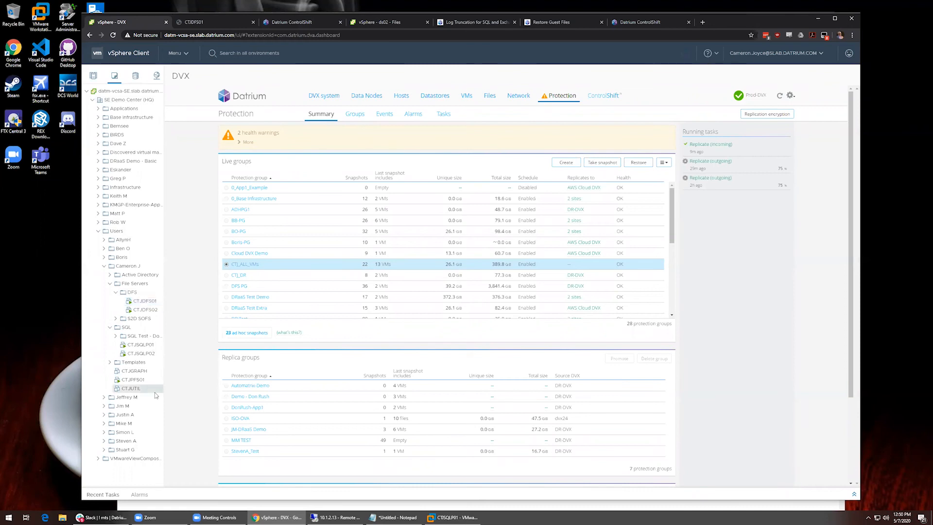
left_click(369, 23)
left_click(199, 23)
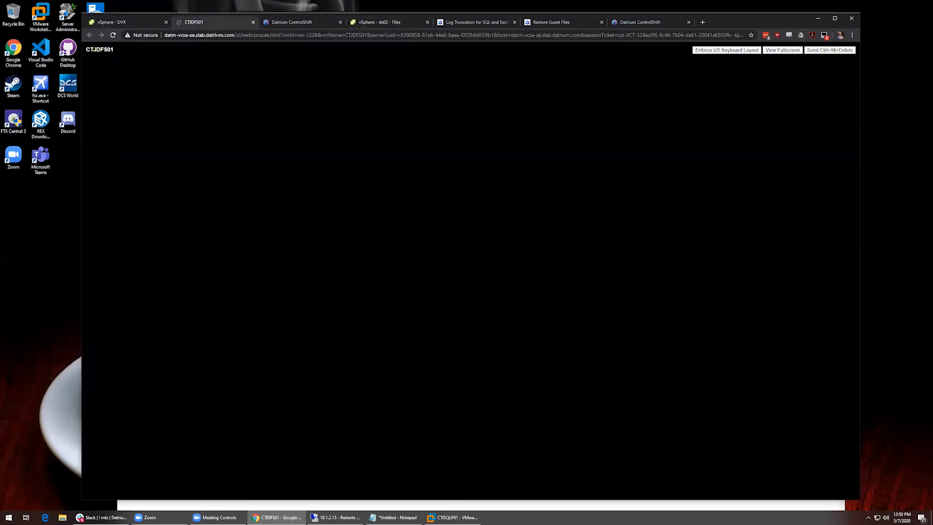
left_click(291, 25)
- Specify CTJUTIL on the datm-vcsa-dr.slab.datrium.com vCenter as the script VM and proceed to the recovery steps
left_click(416, 154)
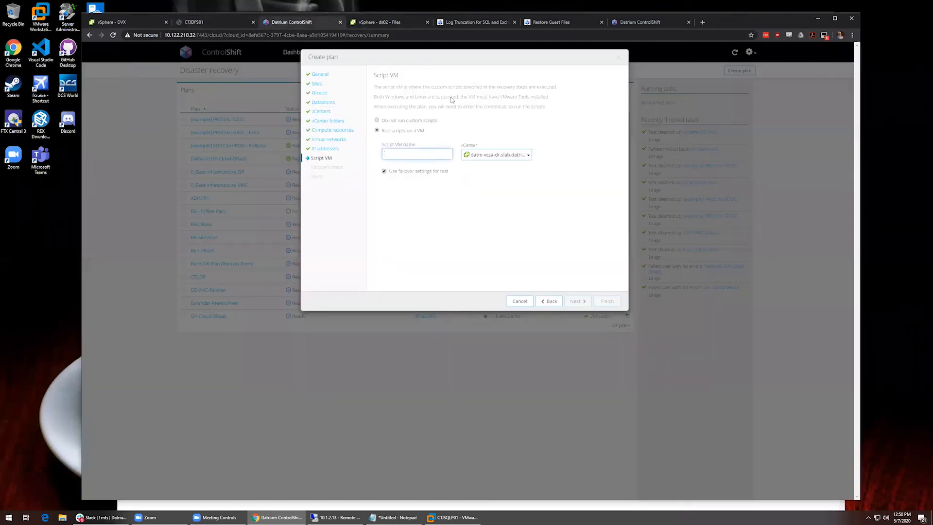
type("CTJUTIL")
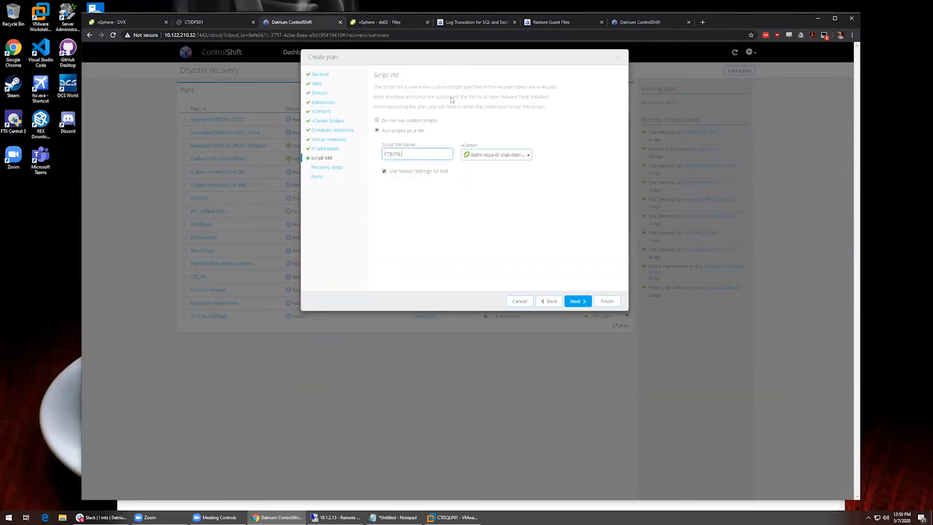
type("UT")
left_click(492, 154)
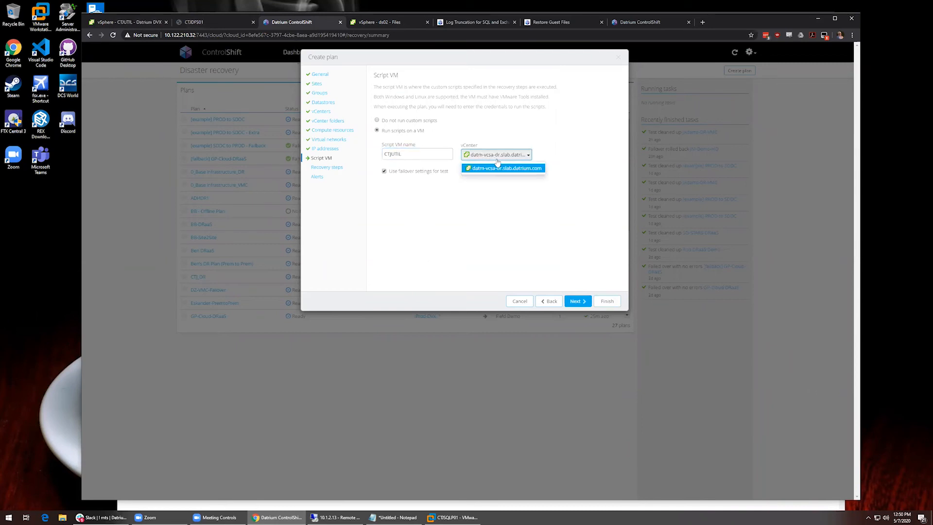
left_click(502, 168)
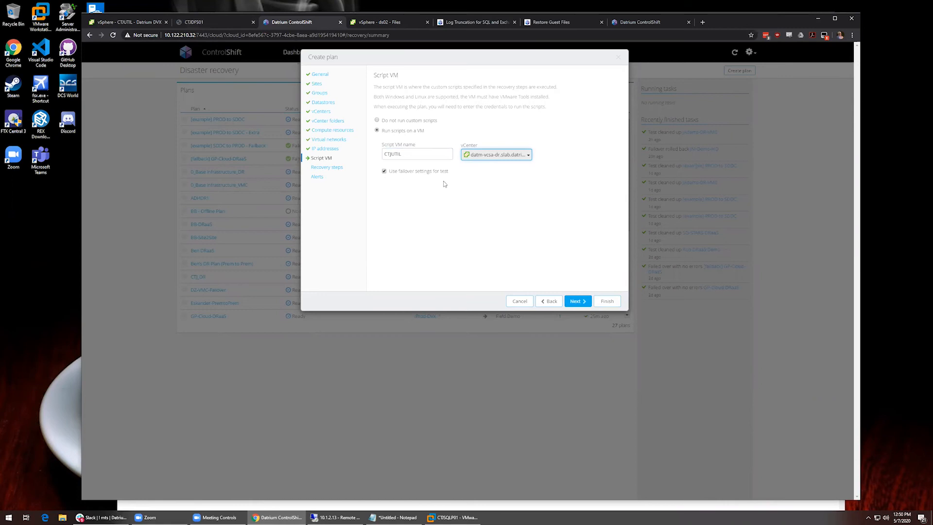
left_click(572, 300)
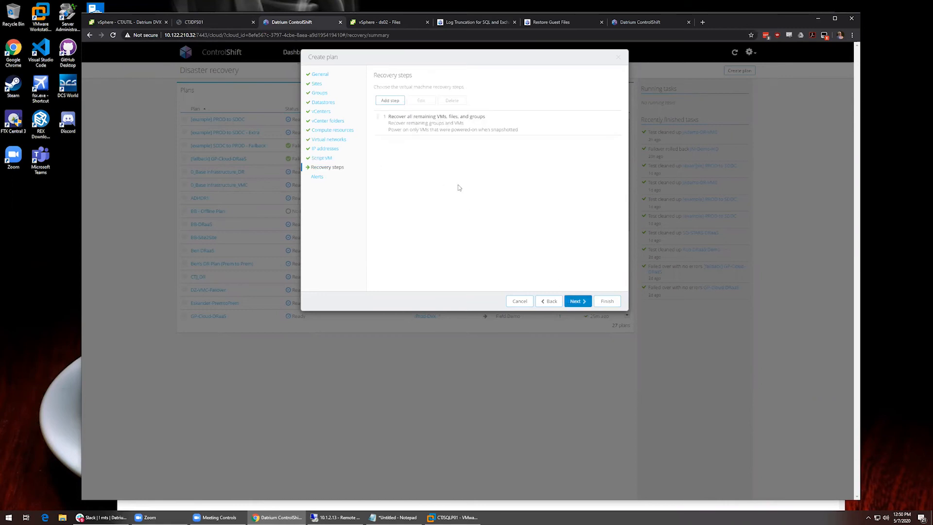
- Start a recovery step for other actions, examine the settings for running a script in the script VM, and cancel the step
left_click(398, 100)
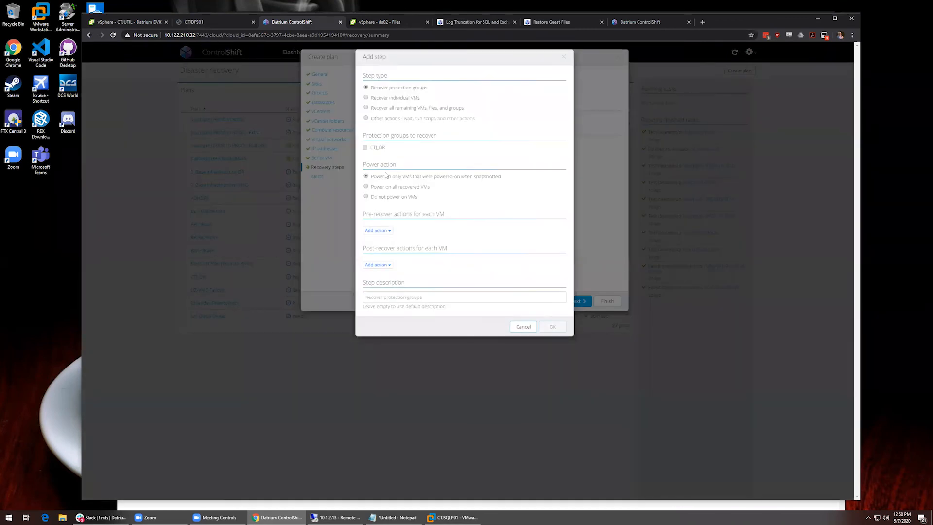
left_click(413, 119)
left_click(377, 152)
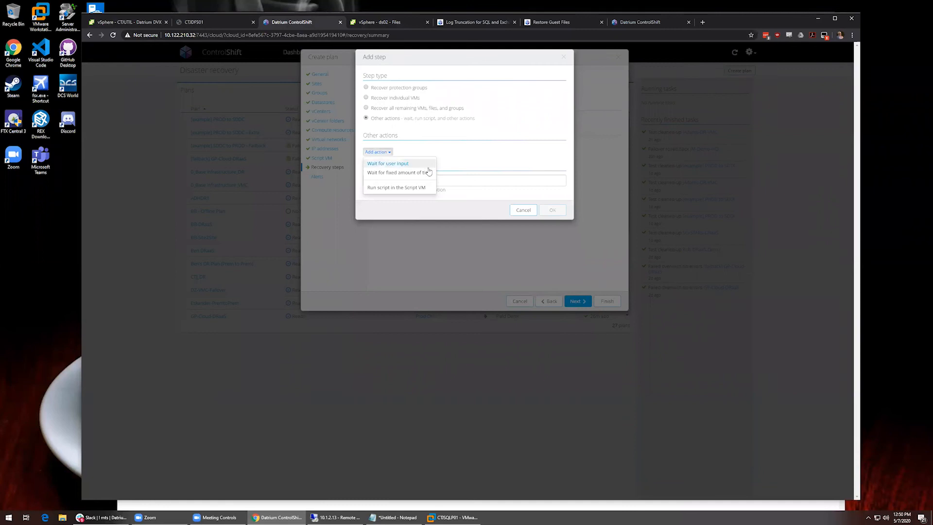
left_click(396, 188)
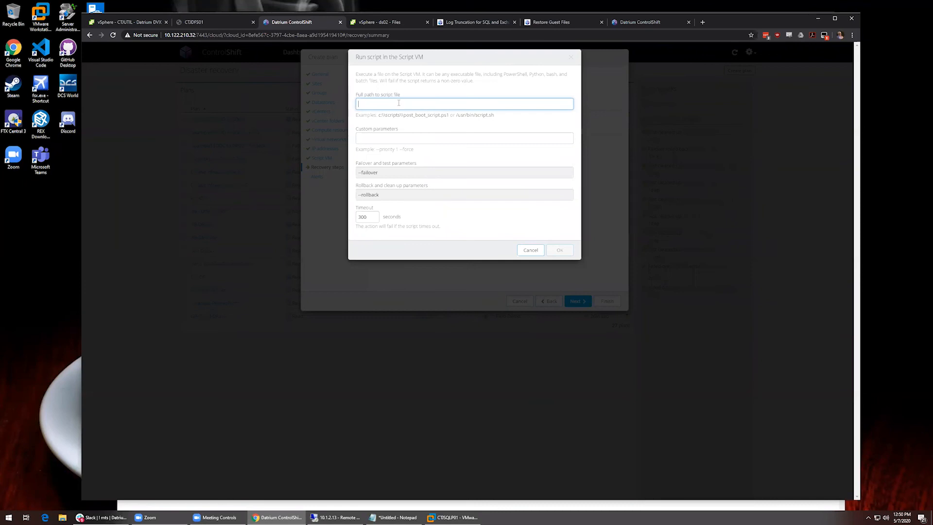
left_click(525, 250)
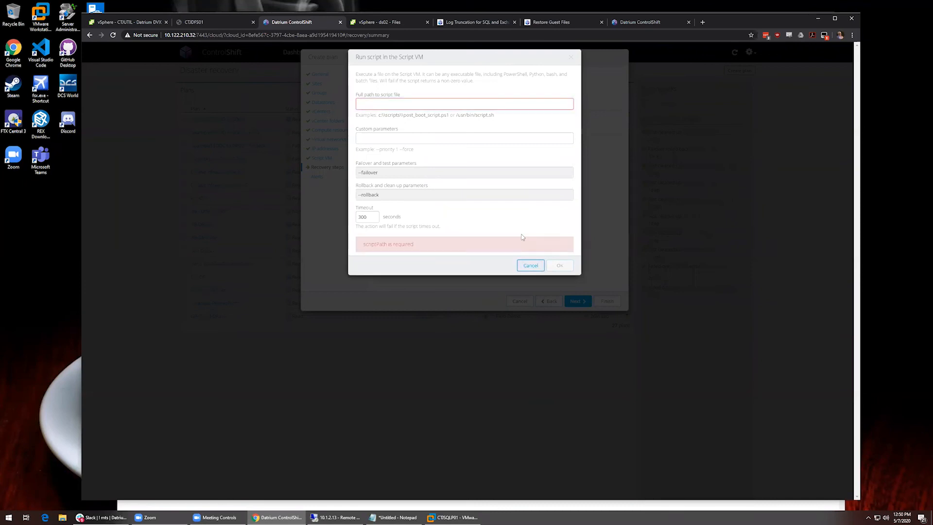
left_click(522, 265)
left_click(523, 210)
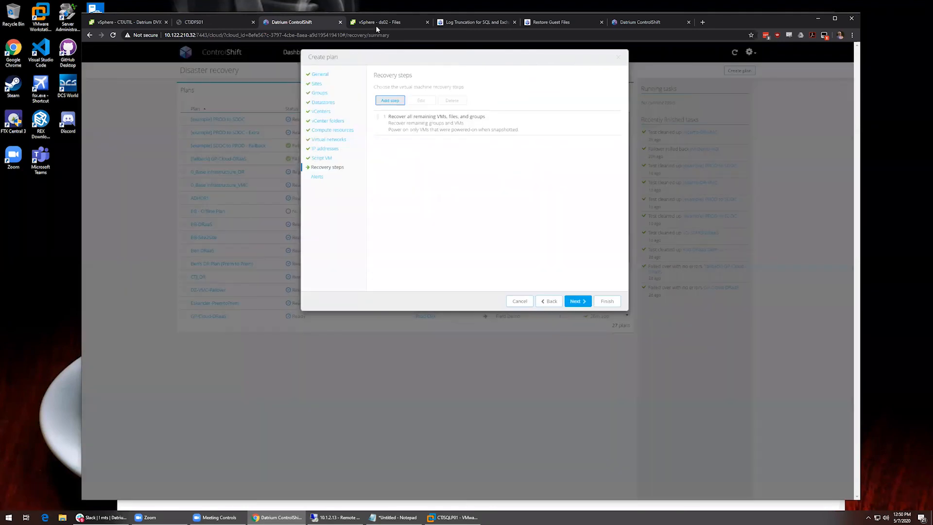
left_click(377, 22)
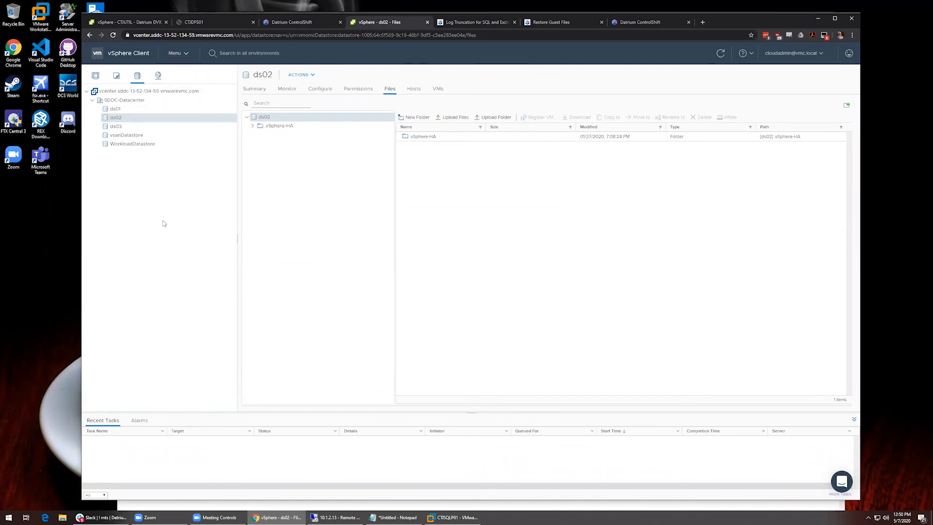
left_click(293, 21)
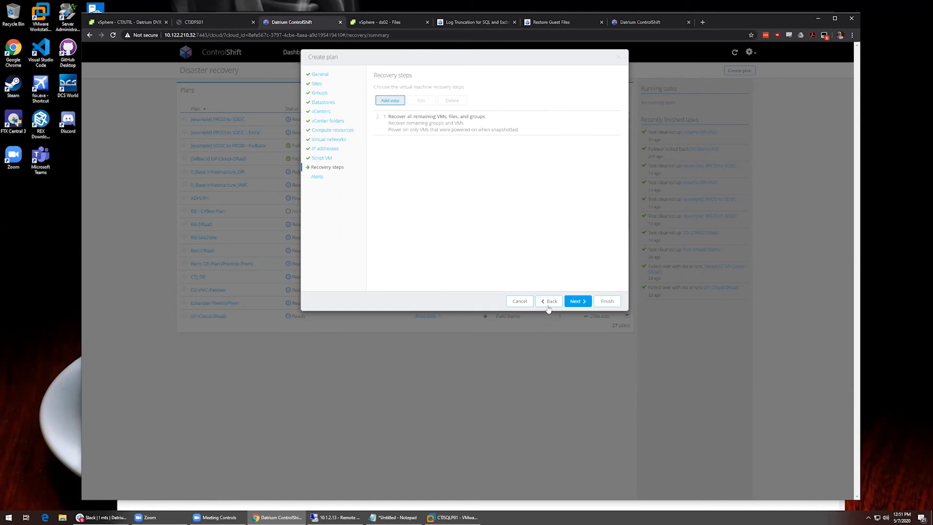
- Add a recovery step that recovers protection group CTJ_DR without powering on its VMs
left_click(399, 100)
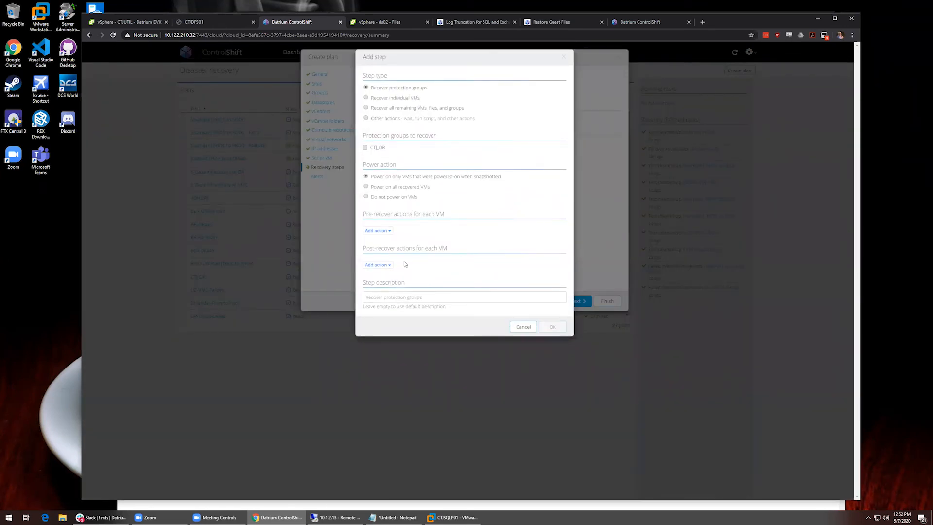
left_click(378, 148)
left_click(414, 199)
left_click(552, 326)
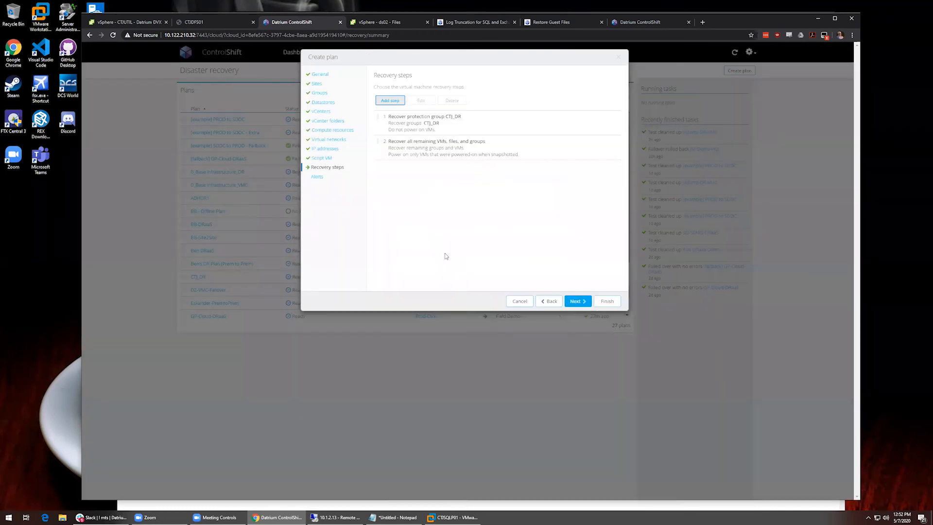
- Start a recovery step for the individual VM CTJDFS01 and set it to power on all recovered VMs
left_click(390, 100)
left_click(401, 159)
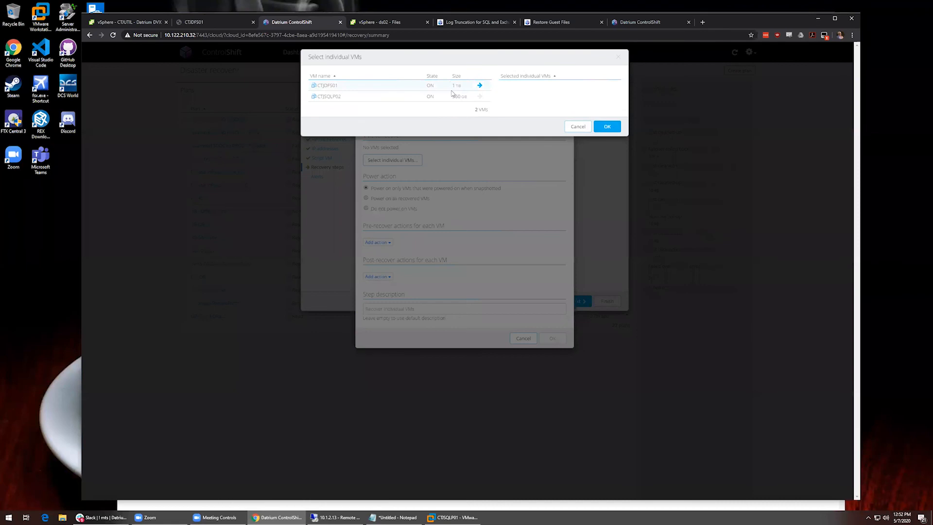
left_click(479, 85)
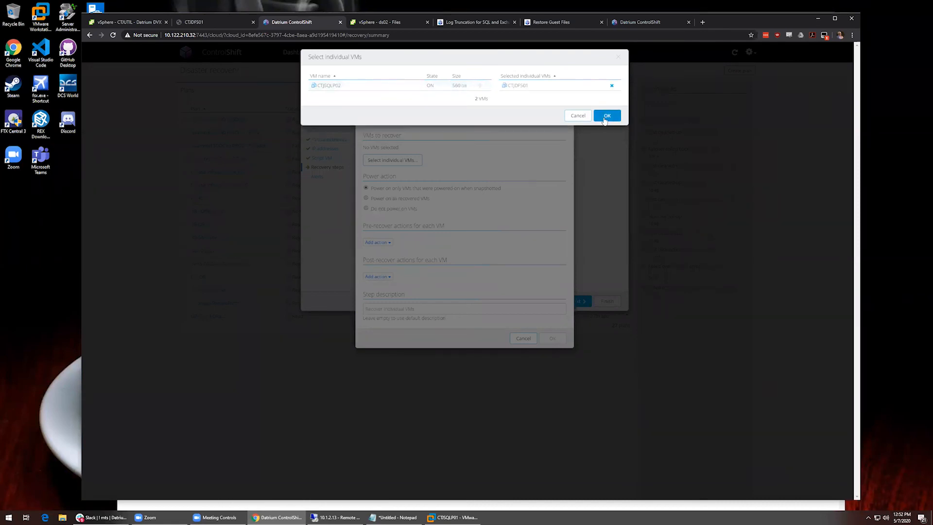
left_click(606, 116)
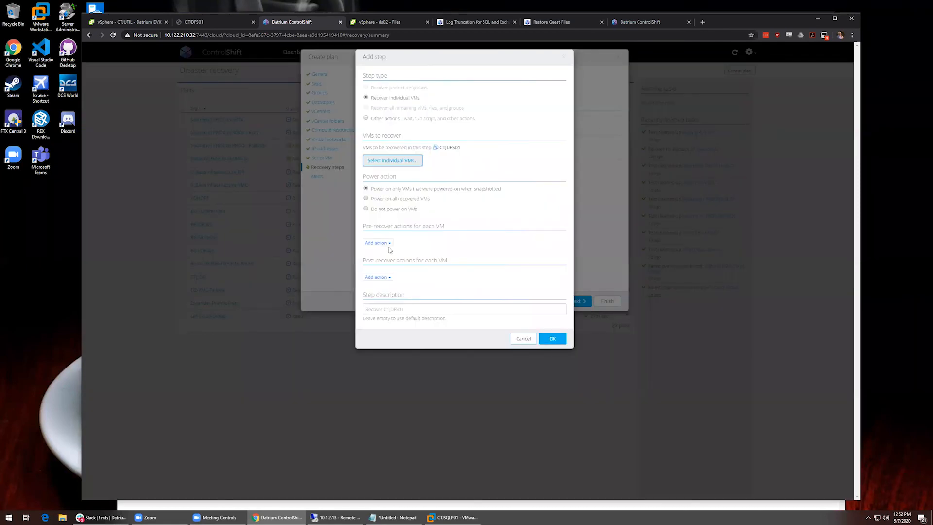
left_click(413, 200)
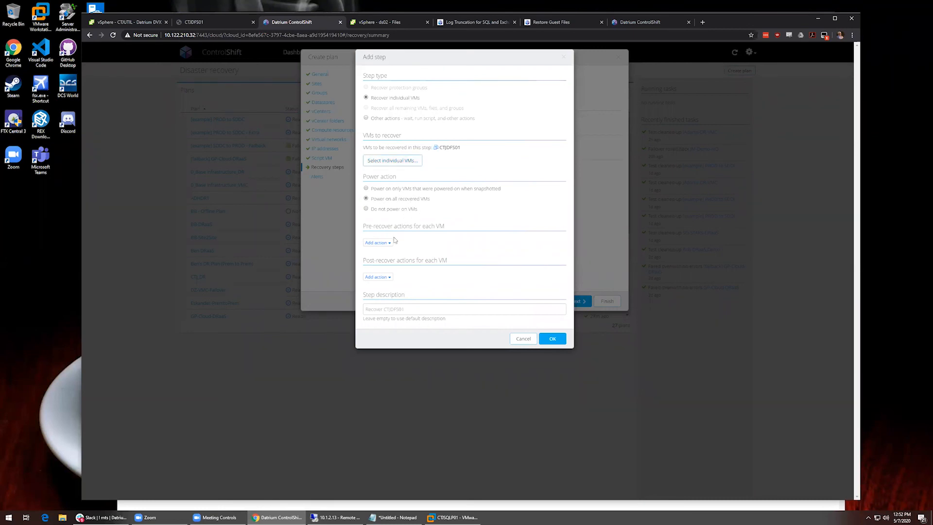
- Add a post-recover action that waits for the VM IP address with a timeout of 300 seconds
left_click(378, 277)
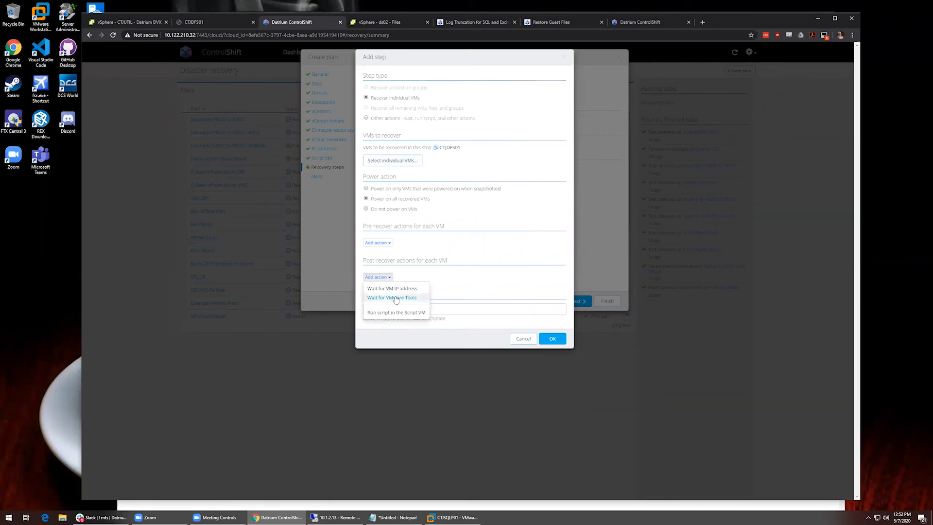
left_click(422, 290)
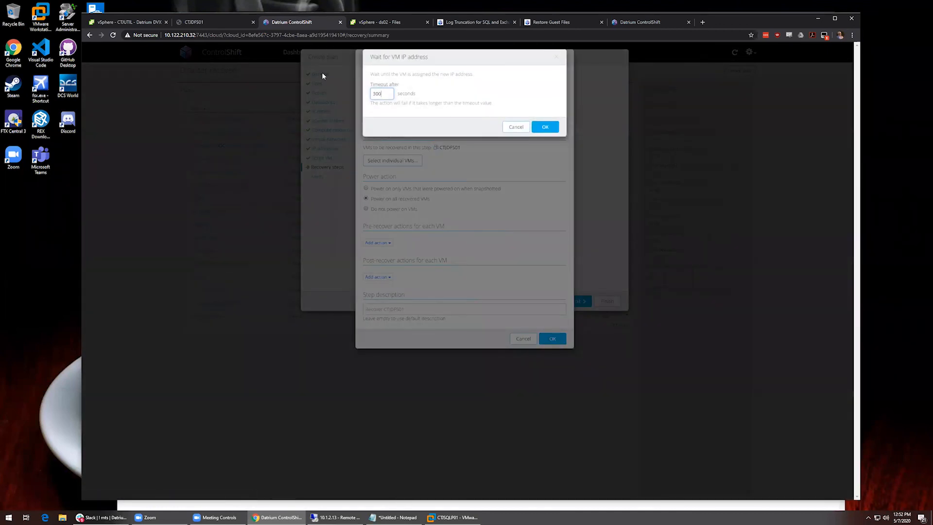
left_click(545, 126)
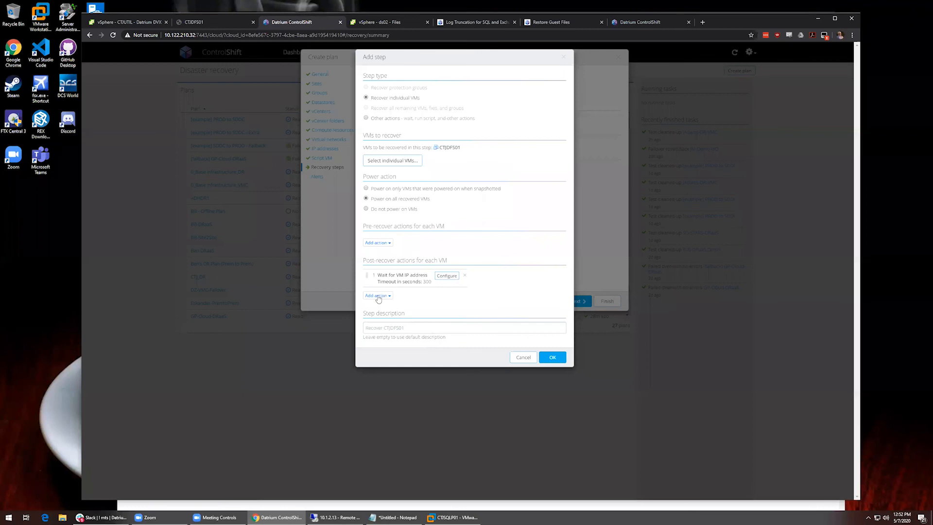
- Examine the post-recover action for running a script in the script VM, cancel it, and save the CTJDFS01 recovery step
left_click(381, 296)
left_click(385, 329)
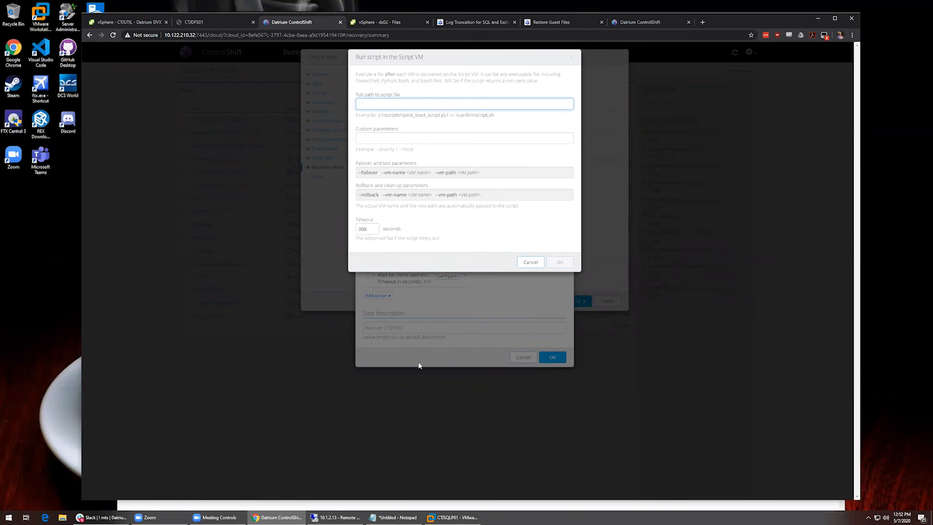
left_click(537, 263)
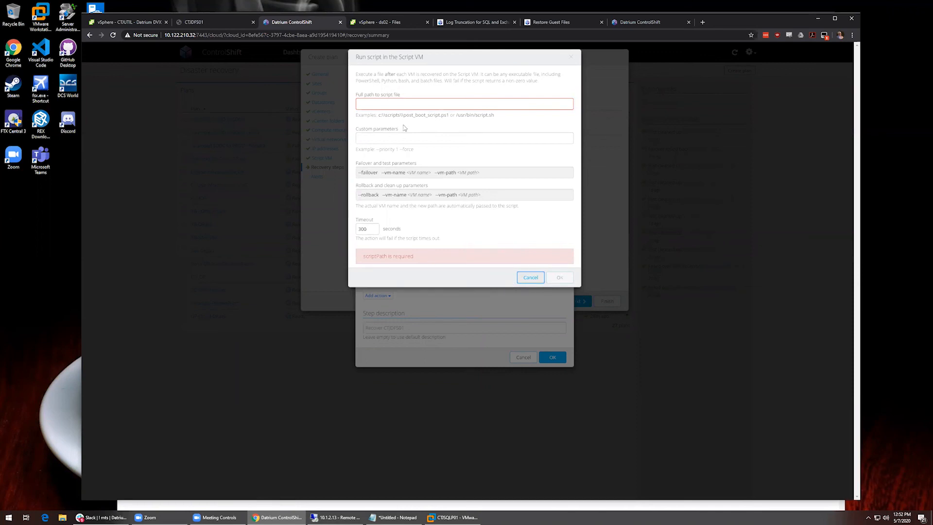
left_click(431, 137)
left_click(432, 102)
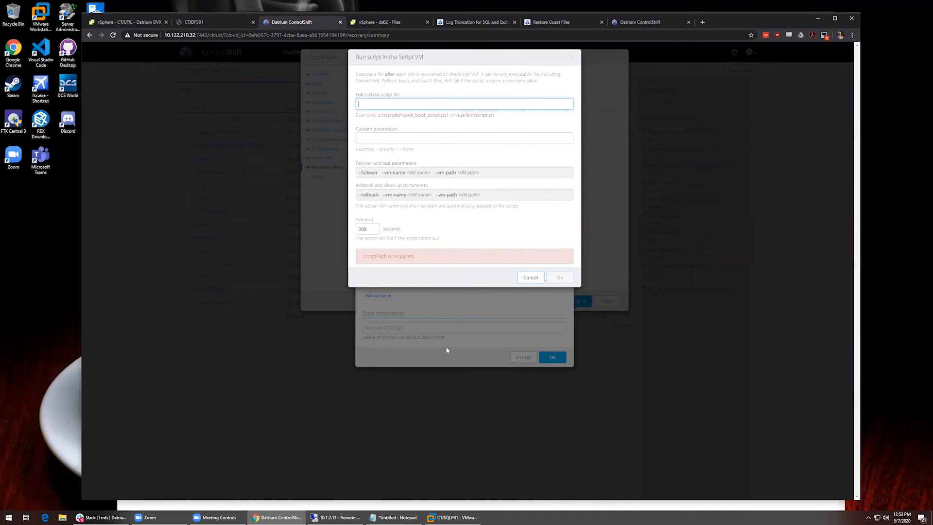
left_click(530, 277)
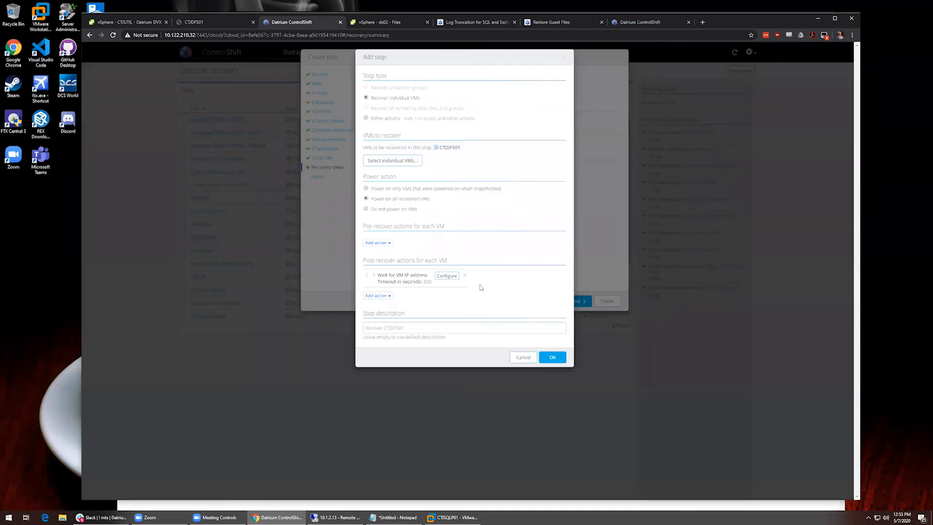
left_click(552, 357)
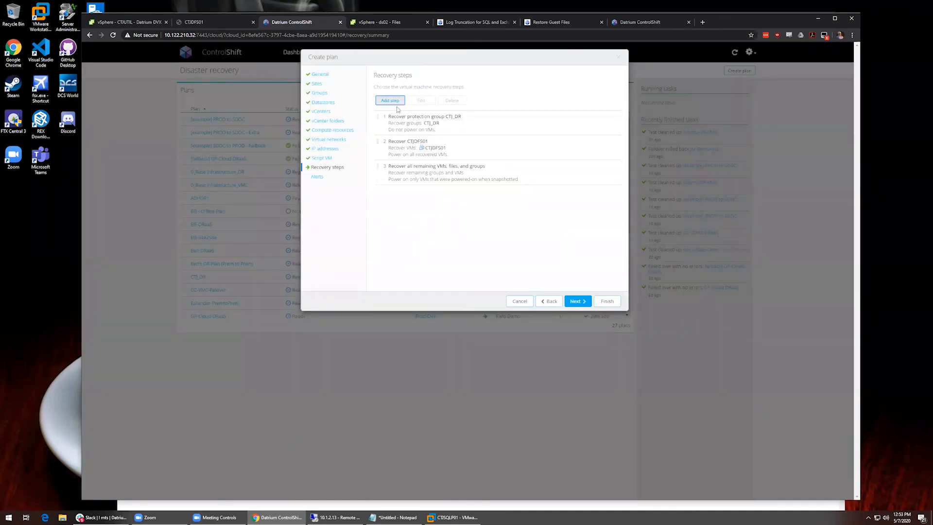
- Start another recovery step for other actions, examine the wait for user input prompt, and cancel without adding the step
left_click(390, 101)
left_click(382, 119)
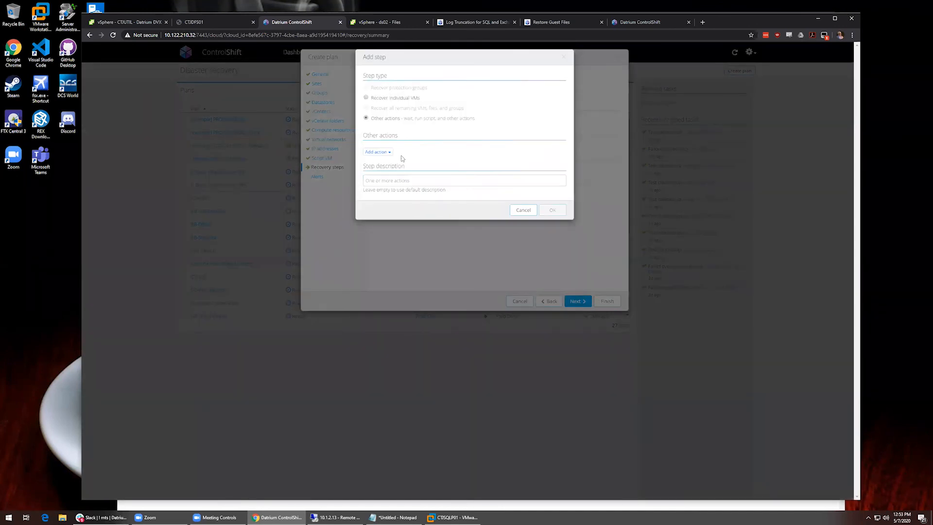
left_click(379, 153)
left_click(419, 165)
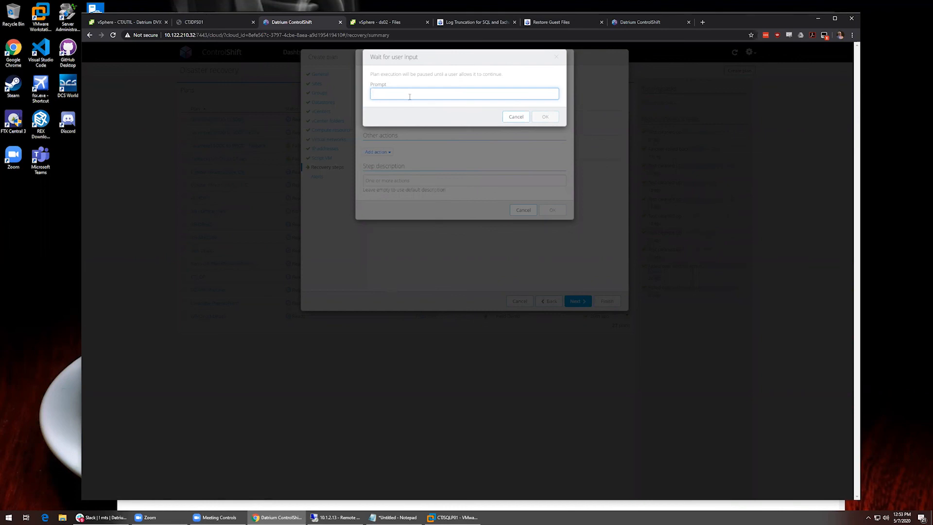
left_click(511, 116)
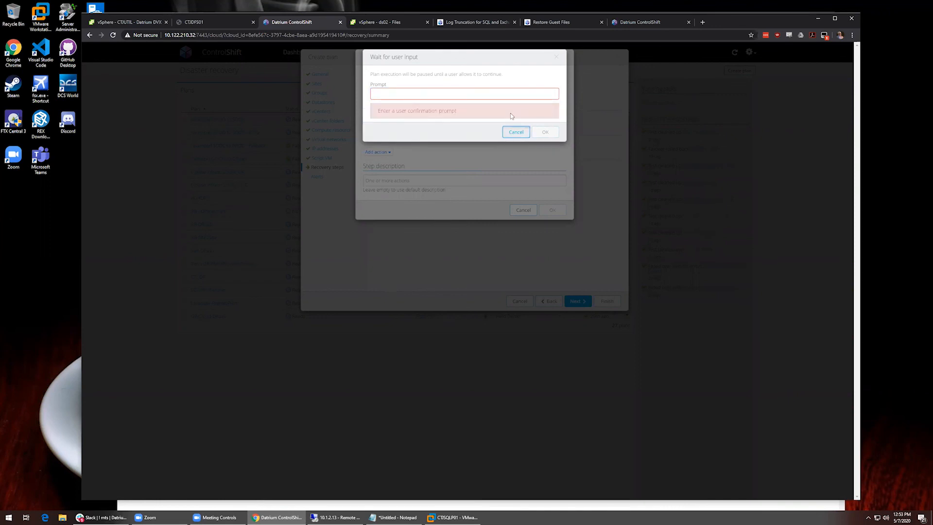
left_click(514, 133)
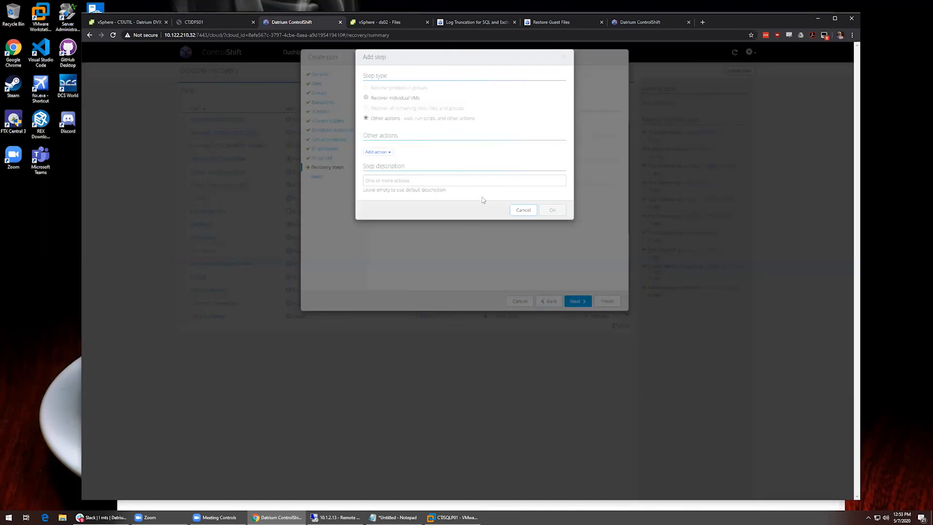
left_click(523, 210)
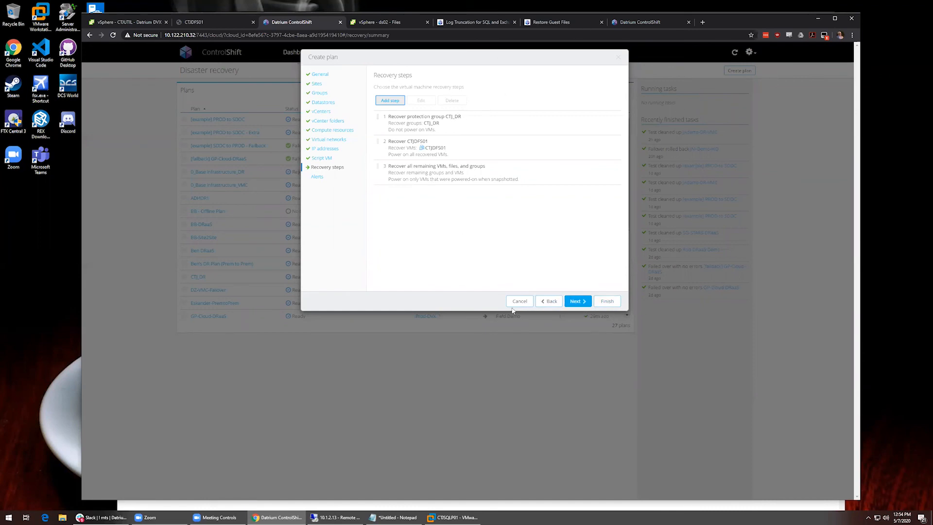
- Review the plan's email alert recipients and alert triggers, and close the new plan without saving it
left_click(566, 301)
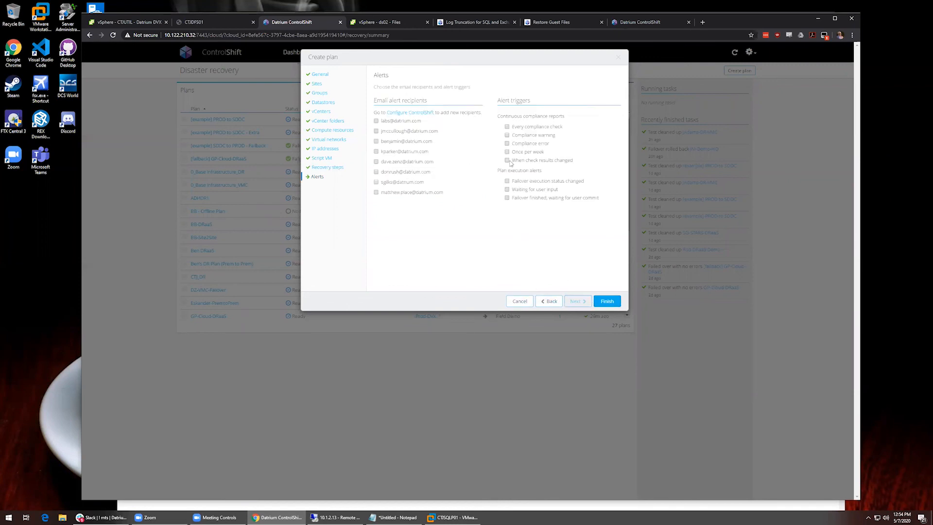
triple_click(381, 103)
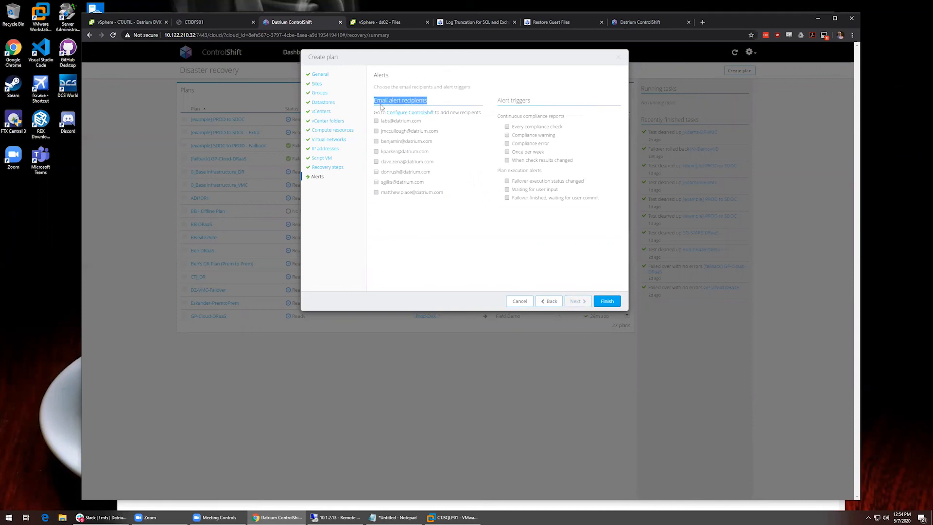
left_click(382, 107)
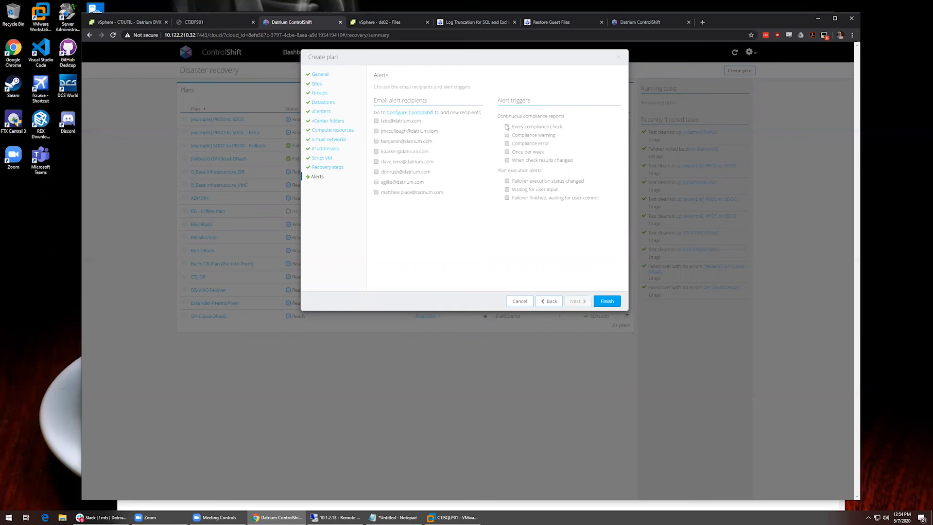
left_click(519, 301)
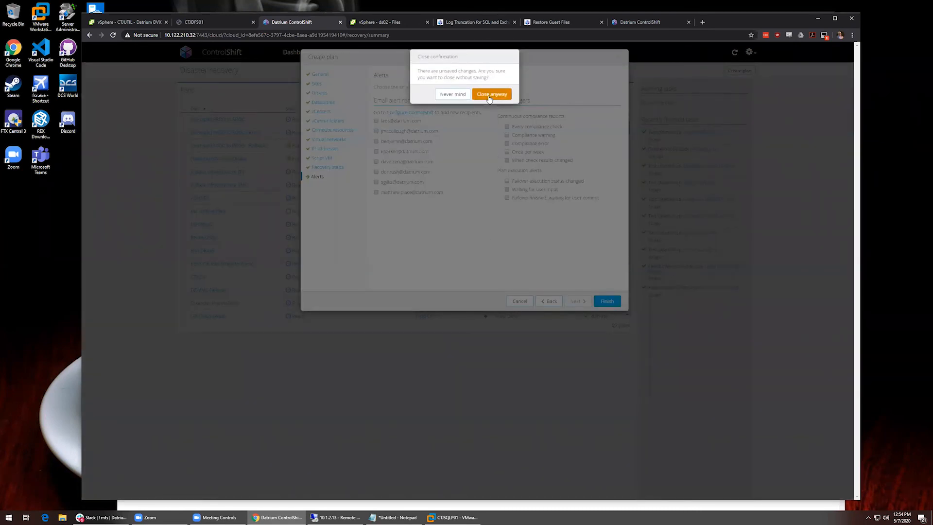
left_click(492, 95)
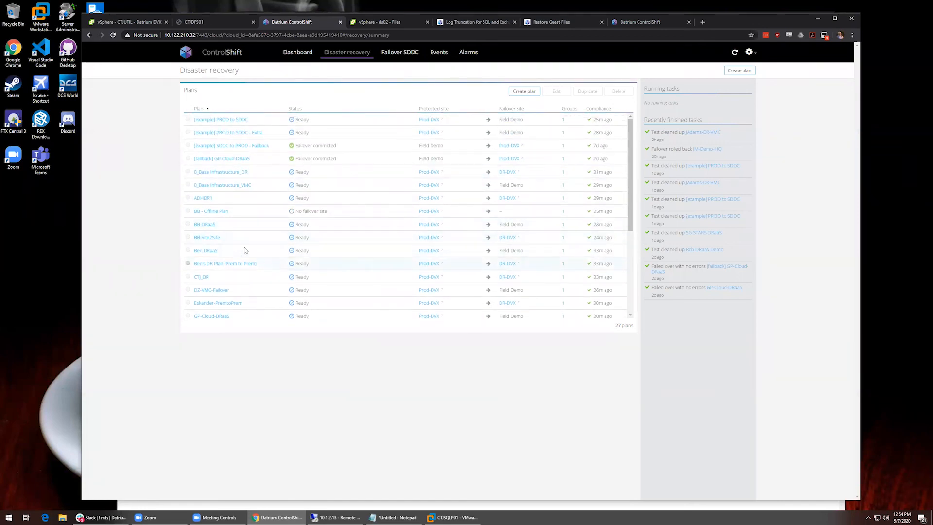
- Open the CTJ_DR plan, review its continuous compliance checks, and run the compliance check again
left_click(200, 277)
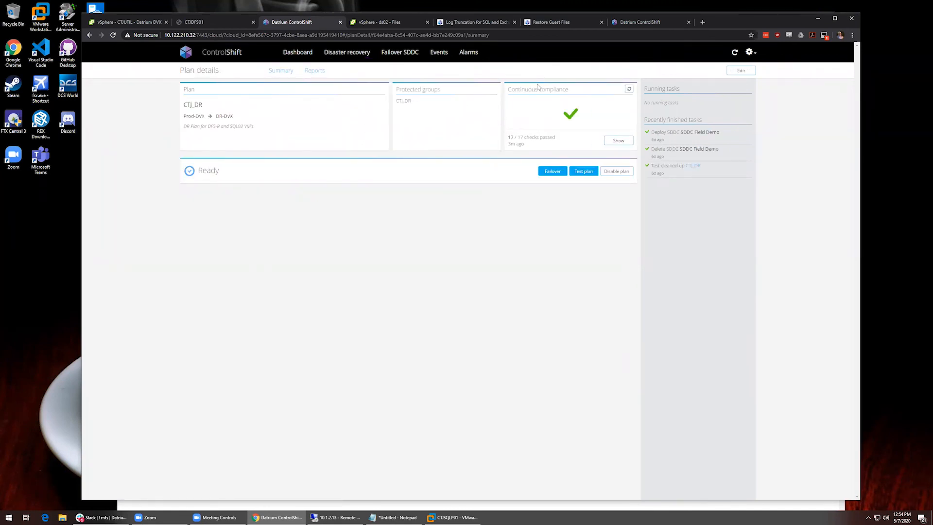
left_click(617, 140)
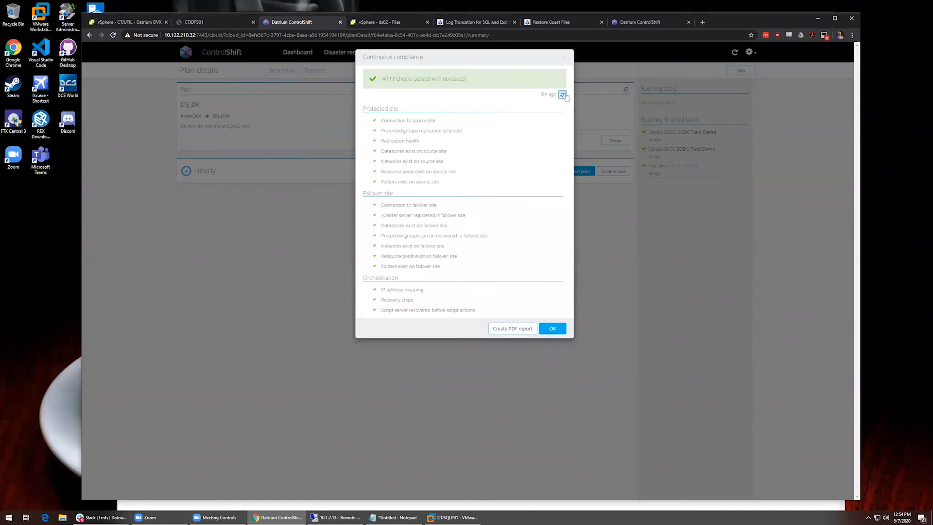
left_click(562, 94)
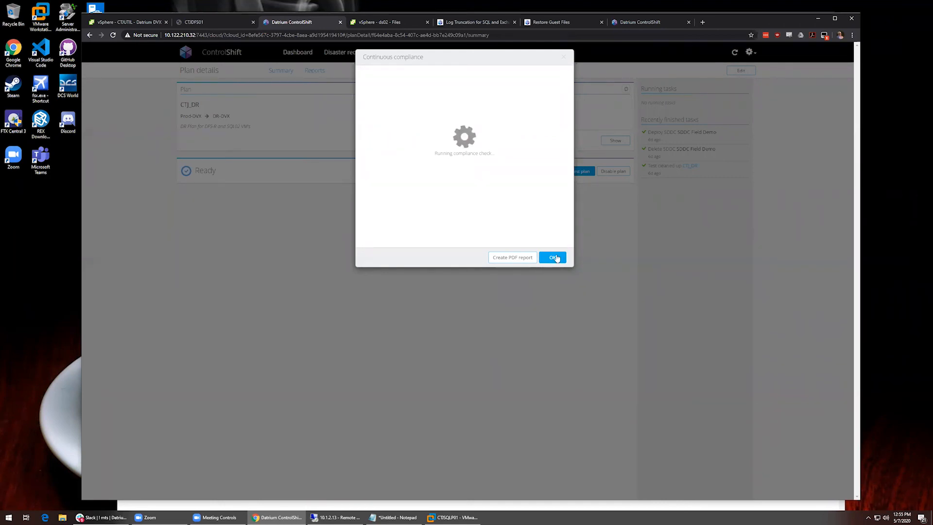
left_click(555, 258)
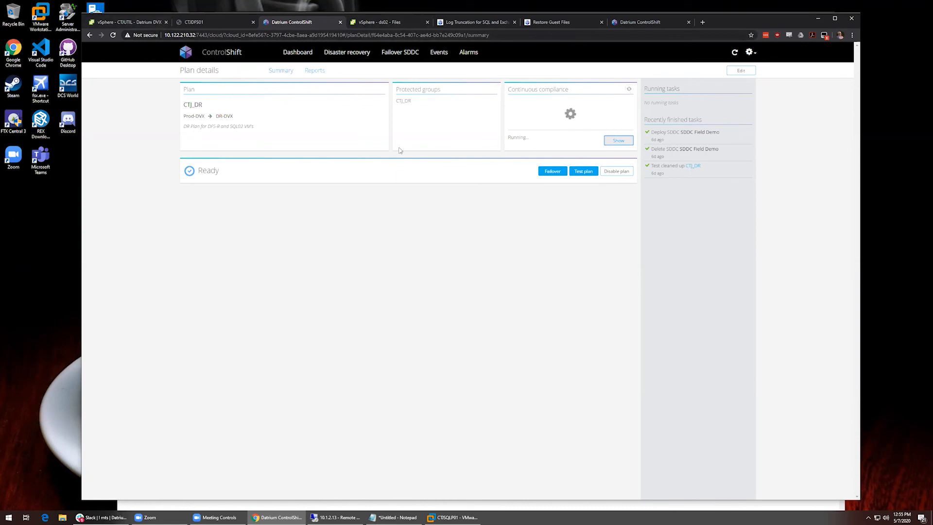
- Open the Failover SDDC details and show the hosts and clusters inventory in the SDDC's vSphere Client, returning to ControlShift
left_click(400, 52)
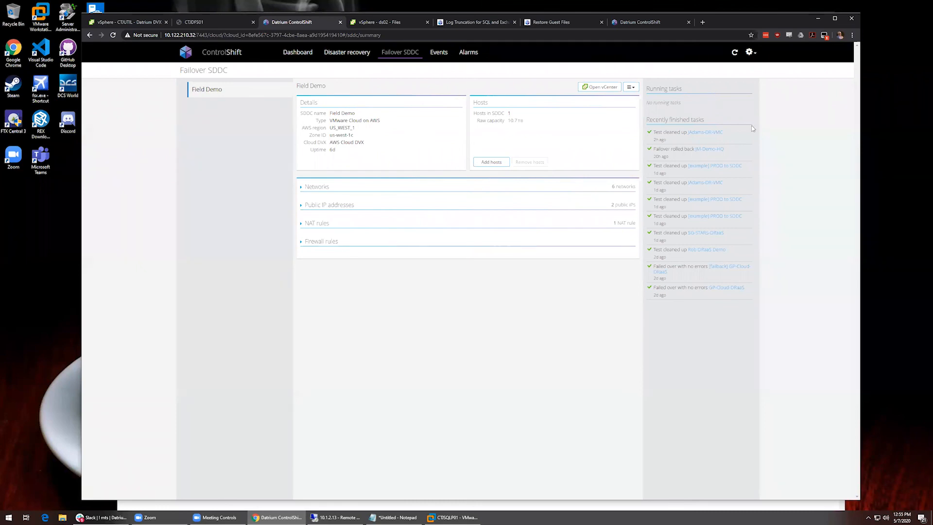
left_click(394, 23)
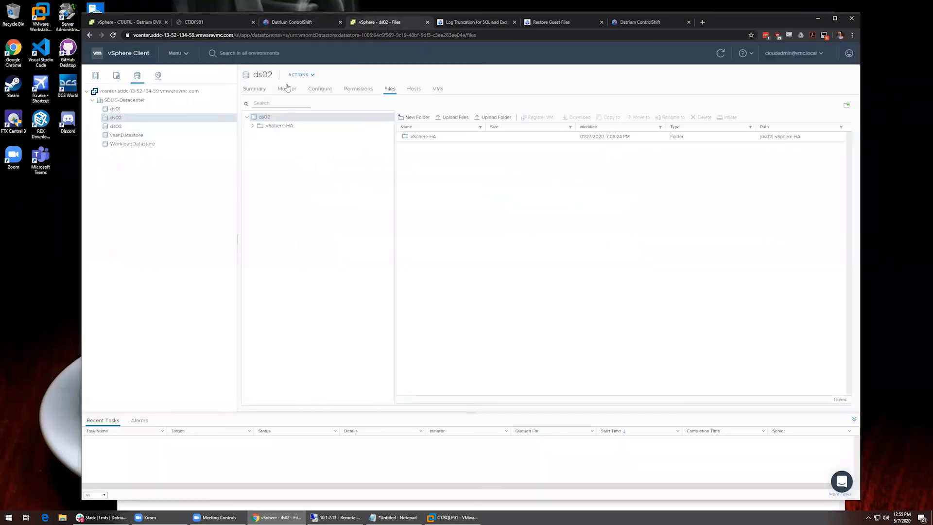
left_click(95, 75)
left_click(308, 23)
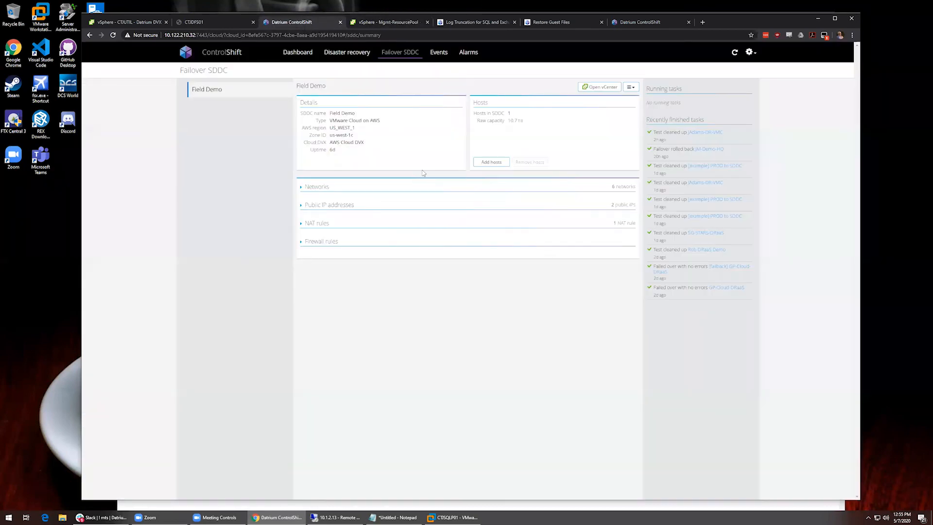
- Expand and review the networks, public IP addresses, NAT rules and firewall rules of the Field Demo SDDC
left_click(415, 187)
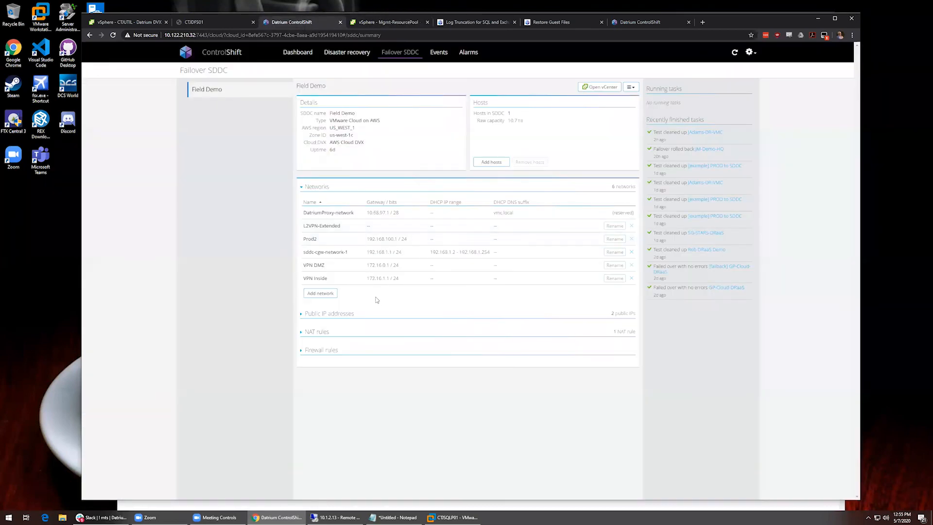
left_click(339, 316)
left_click(322, 388)
left_click(336, 451)
scroll(373, 263, "down", 1)
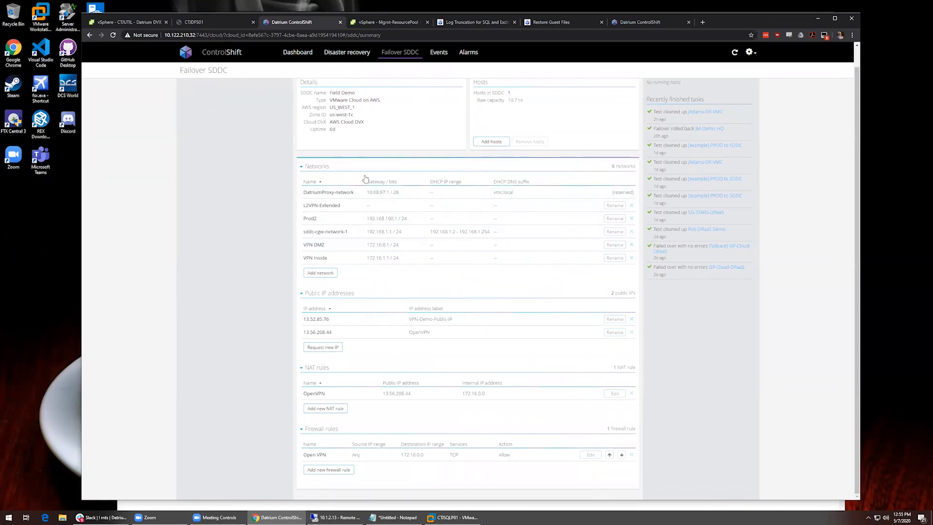
scroll(494, 272, "up", 1)
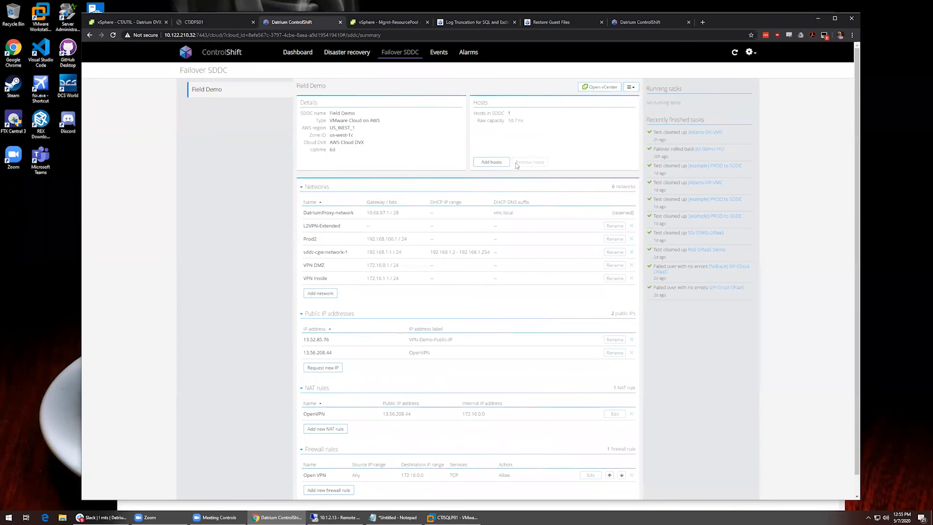
- Examine the options for adding hosts to the Field Demo SDDC and cancel without adding any
left_click(489, 162)
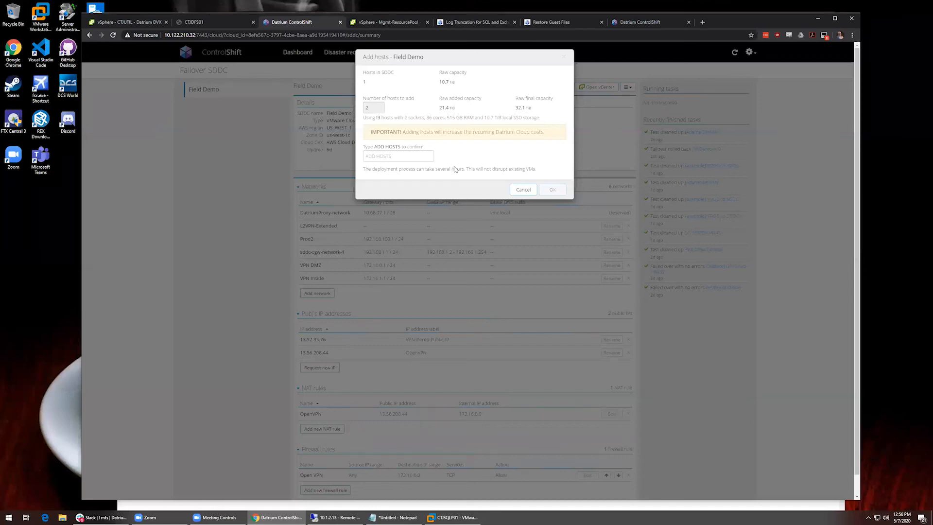
left_click(523, 190)
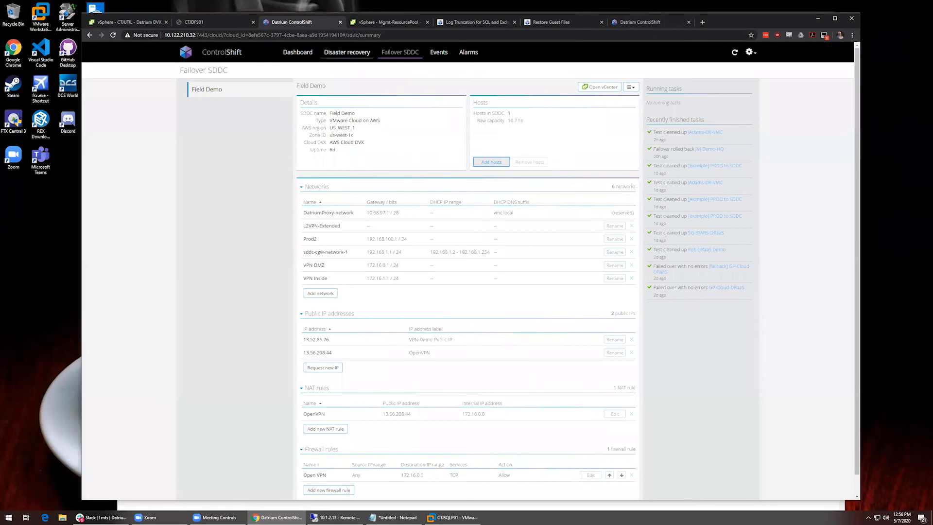
- View the SDDC's resource pools in its vSphere Client and the on-premises CTJUTIL VM, returning to the Failover SDDC page
left_click(359, 24)
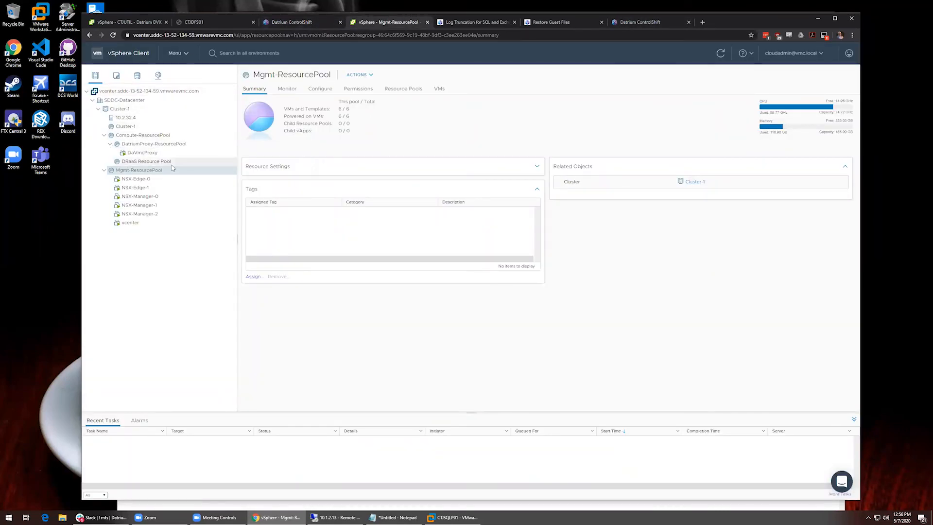
left_click(144, 19)
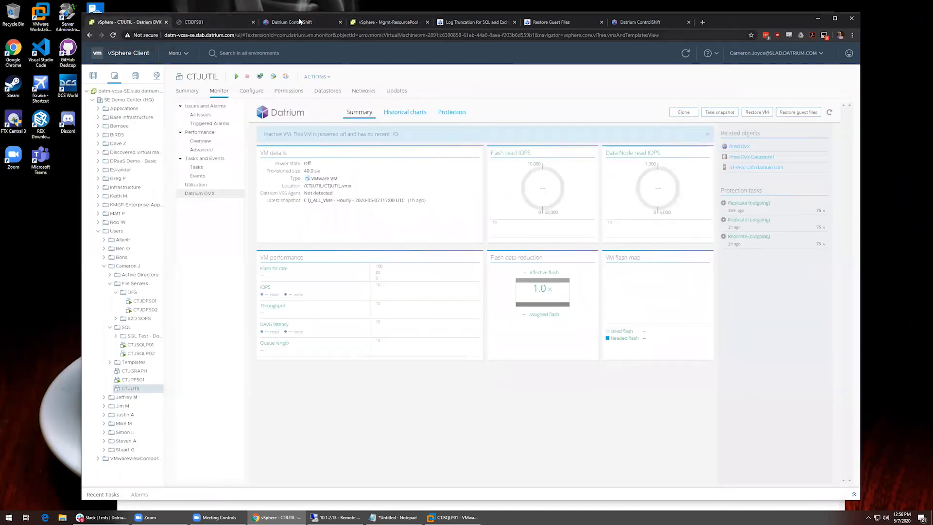
left_click(331, 23)
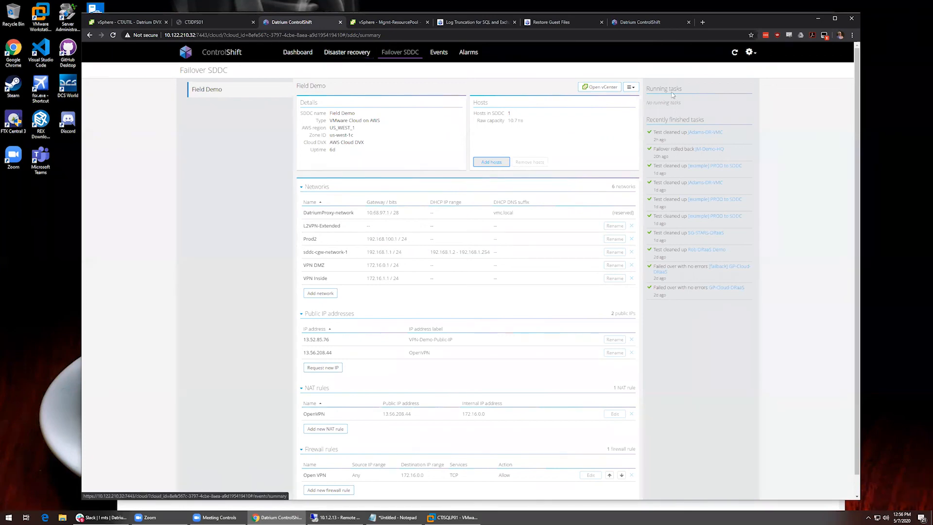
- Examine the available management actions for the Field Demo SDDC and look over its network and firewall settings
left_click(631, 87)
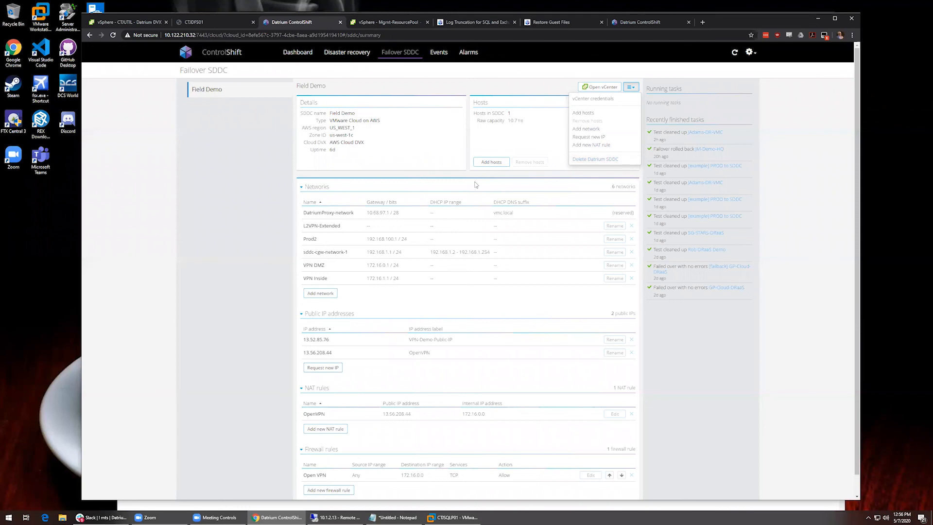
left_click(429, 101)
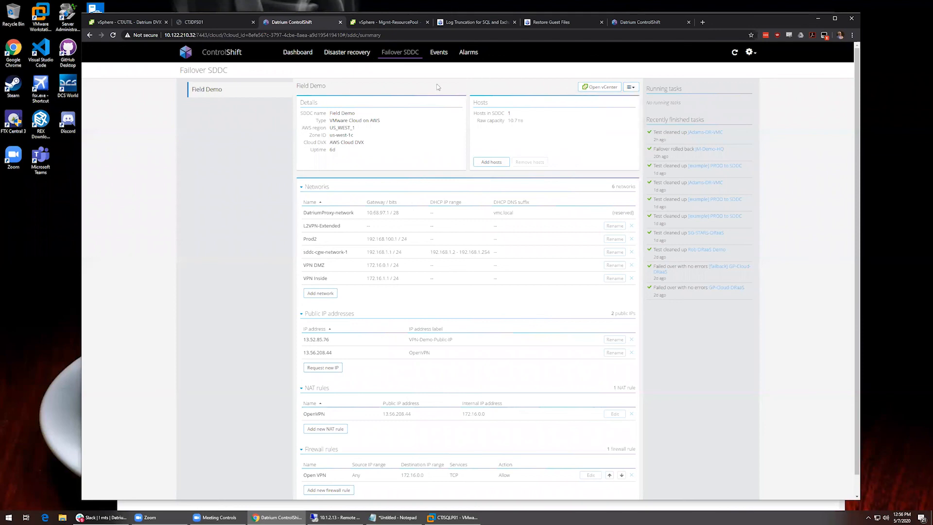
scroll(414, 281, "down", 1)
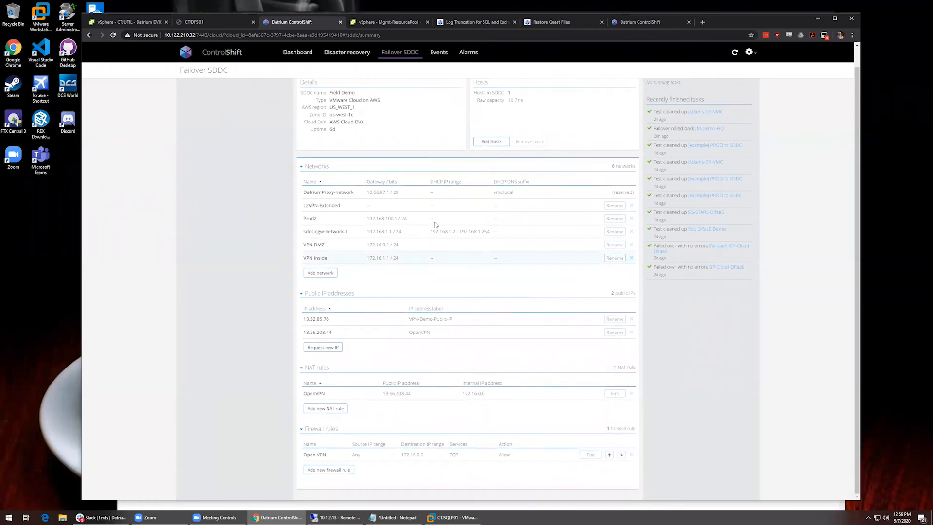
scroll(428, 204, "up", 1)
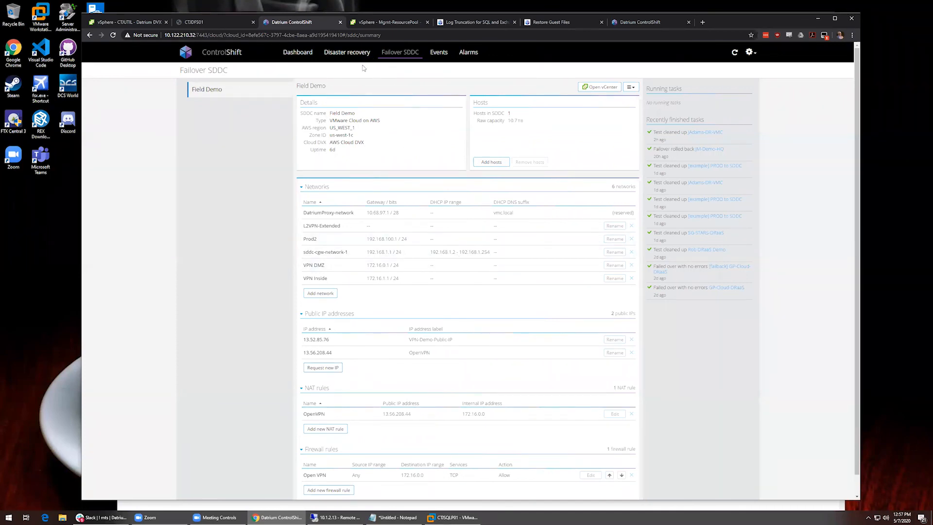
- View the NSX-Edge-1 VM summary in the SDDC's vSphere Client and return to the disaster recovery plans in ControlShift
left_click(371, 20)
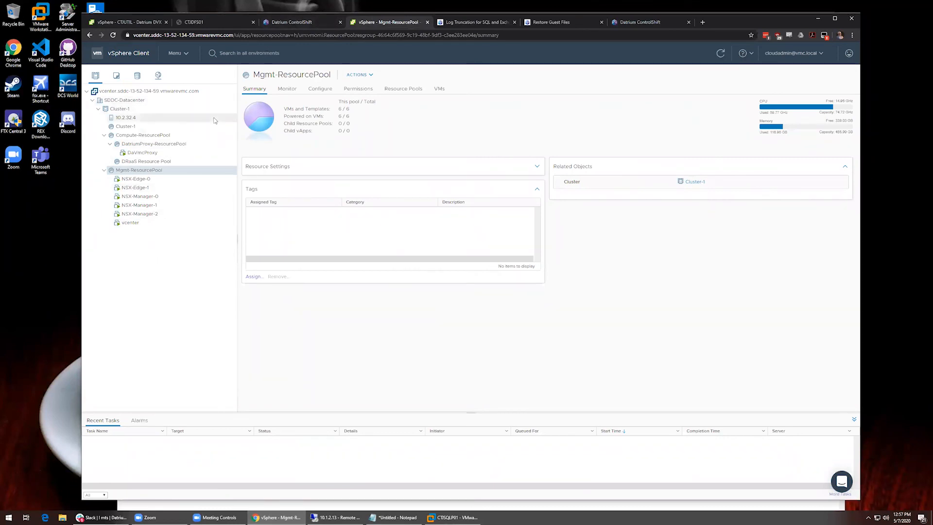
left_click(186, 188)
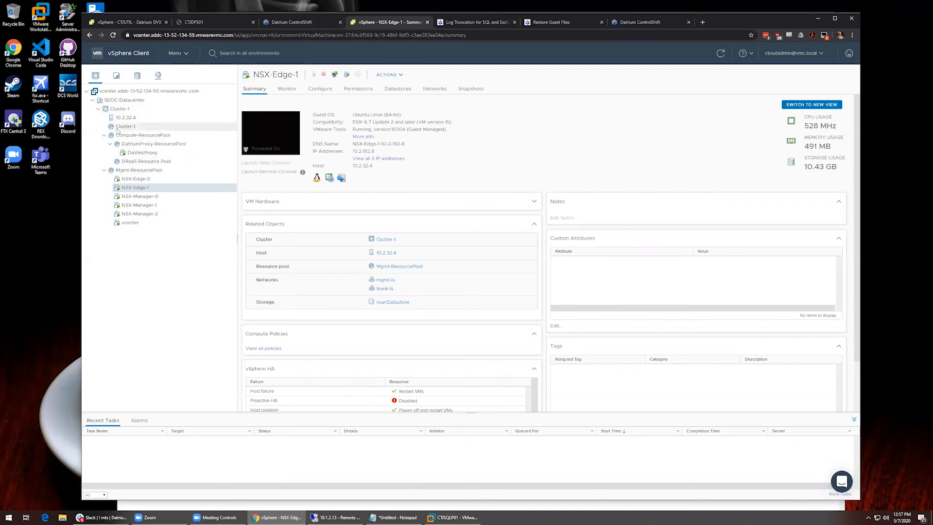
left_click(270, 21)
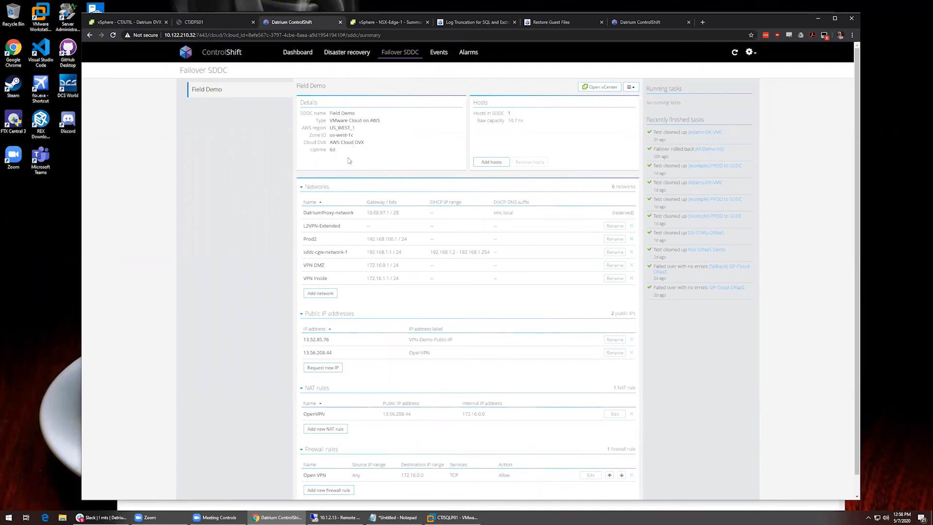
left_click(348, 53)
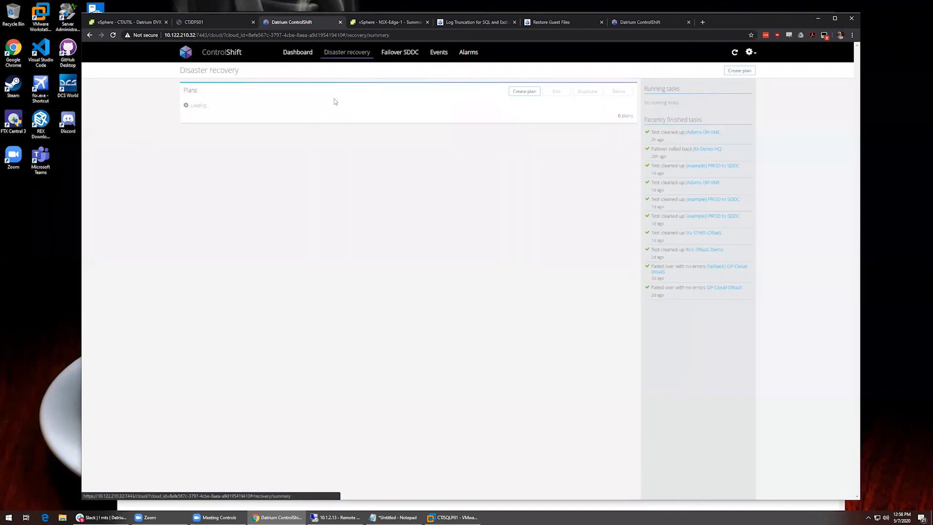